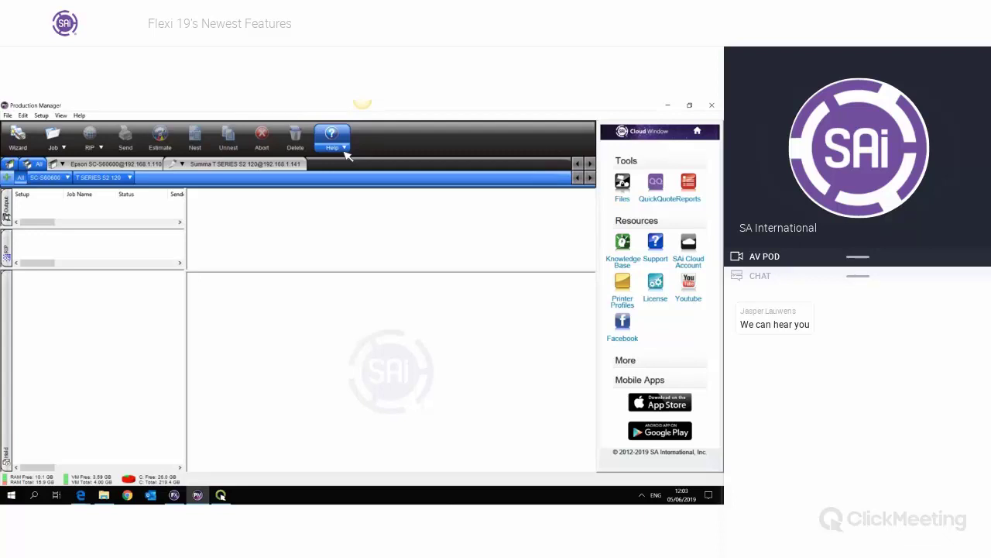
- Minimize the FlexiSIGN, Production Manager, screen-sharing and ClickMeeting browser windows
click(174, 495)
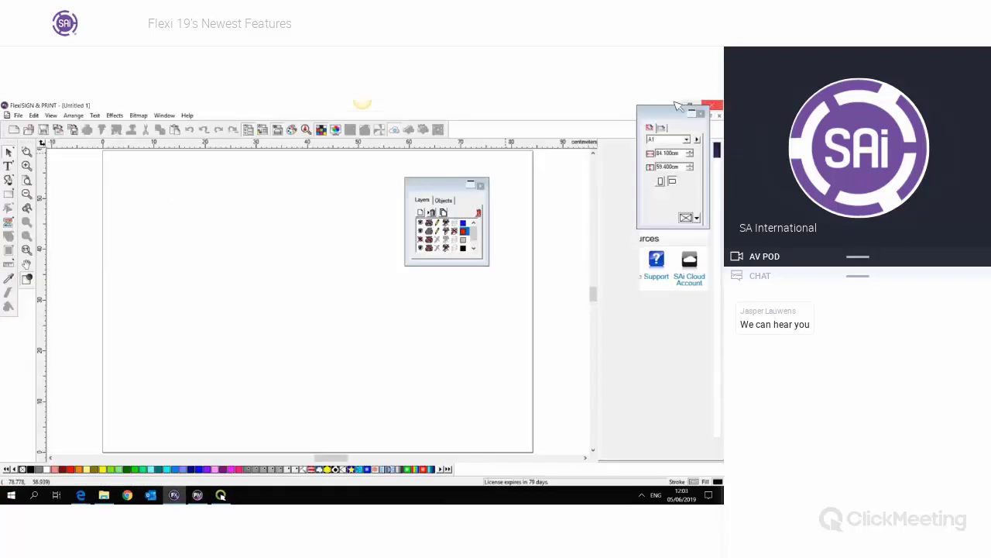
click(668, 105)
click(667, 106)
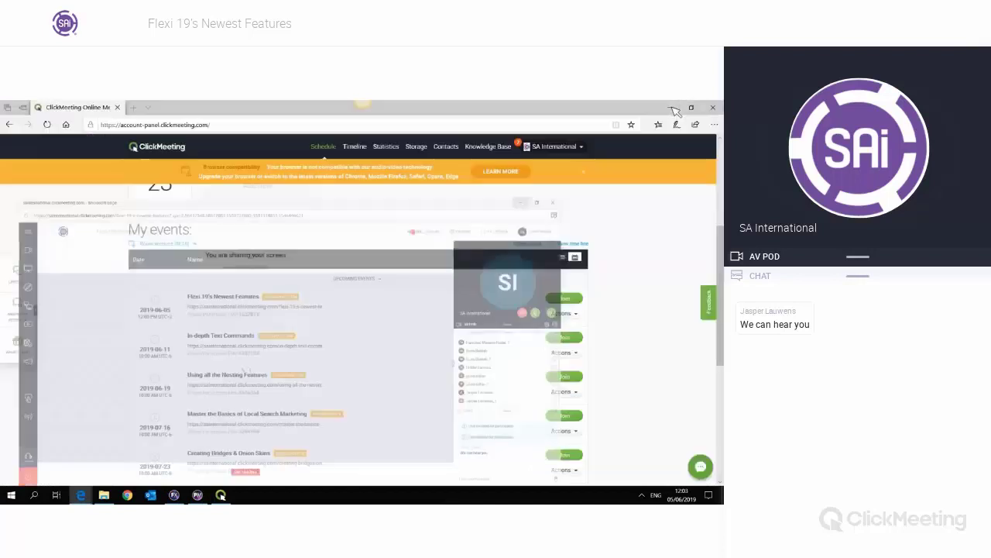
click(668, 107)
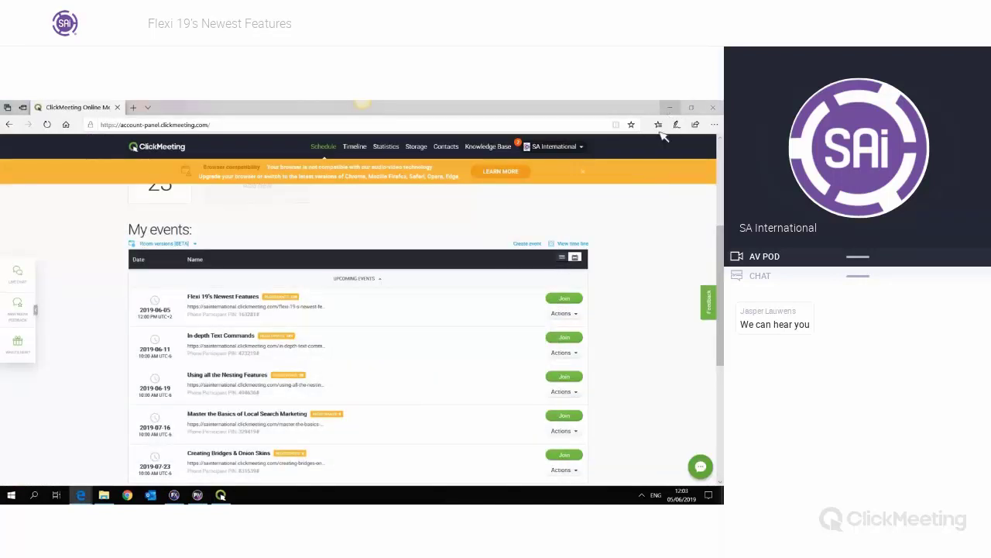
click(667, 107)
- Minimize File Explorer, then open the F19 Demo folder from the desktop's Demo files, maximized
click(668, 105)
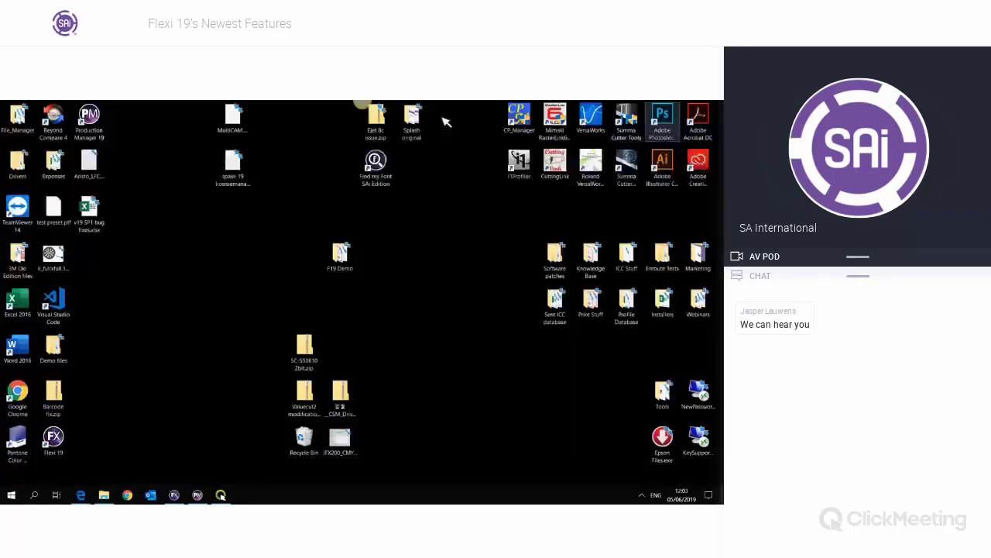
click(66, 354)
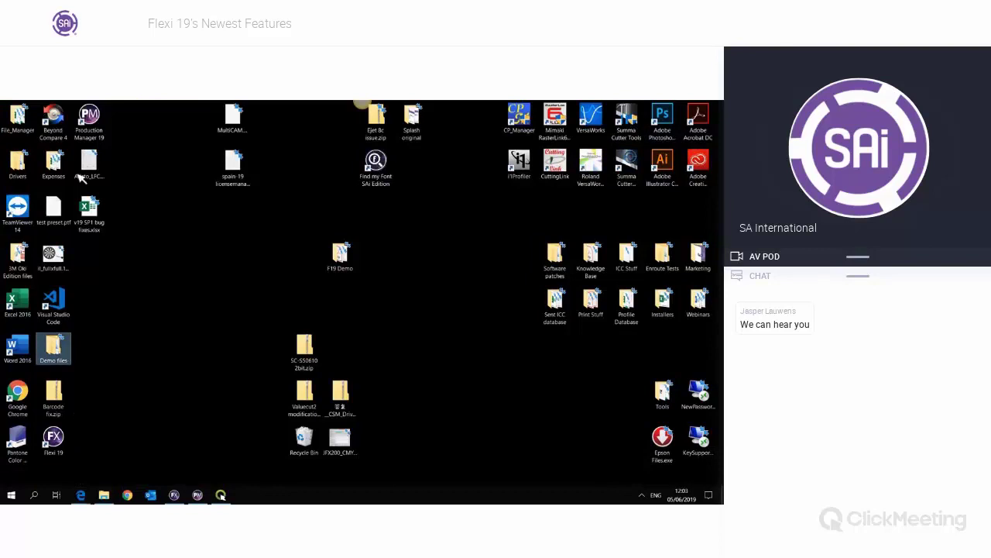
double_click(349, 263)
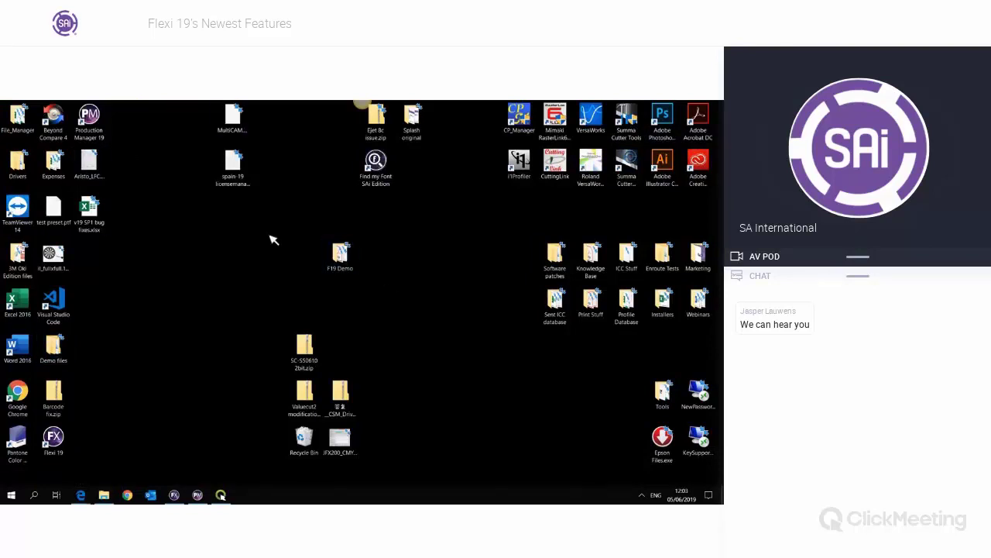
click(419, 239)
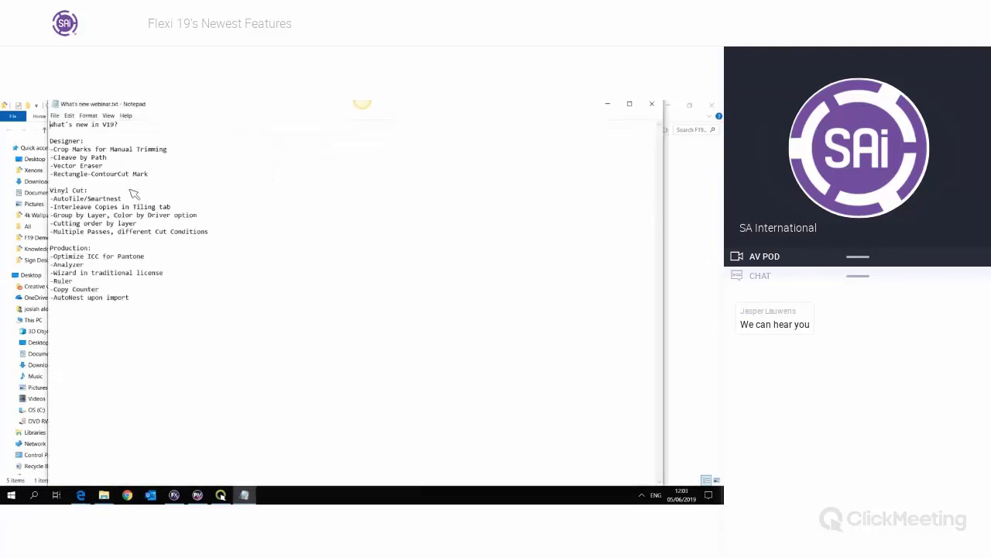
- In What's new webinar.txt, highlight the Designer feature list and its Designer: heading
click(161, 176)
drag(165, 181, 49, 141)
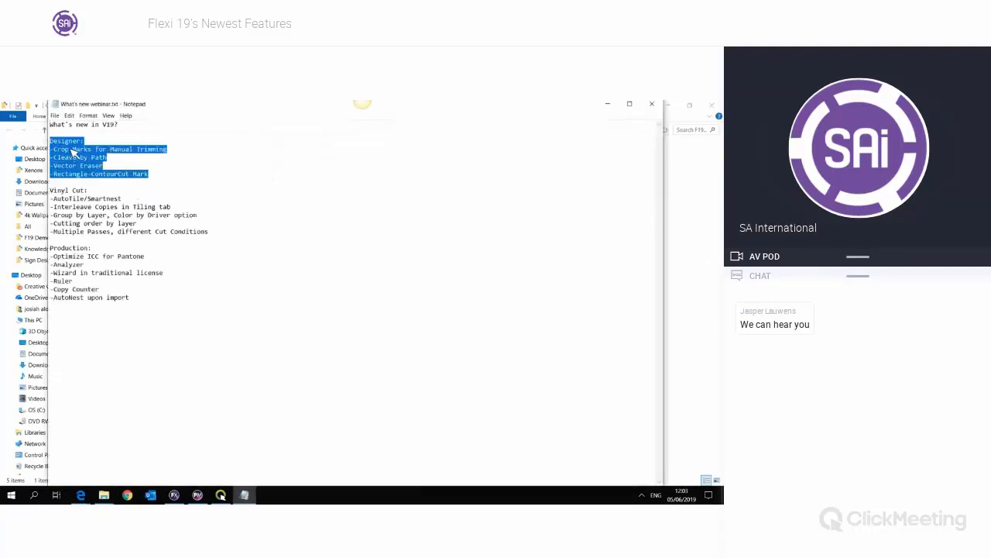
click(71, 149)
double_click(76, 144)
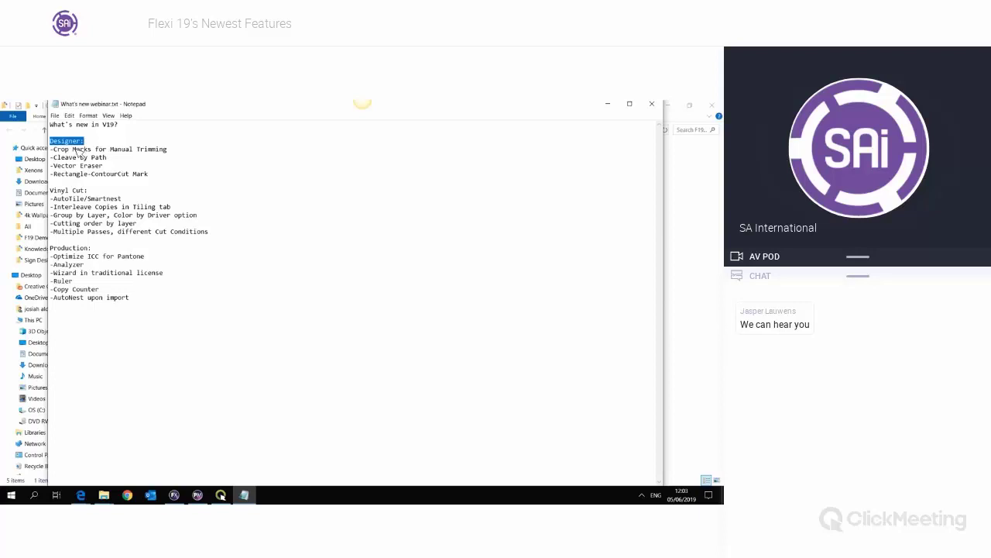
double_click(79, 191)
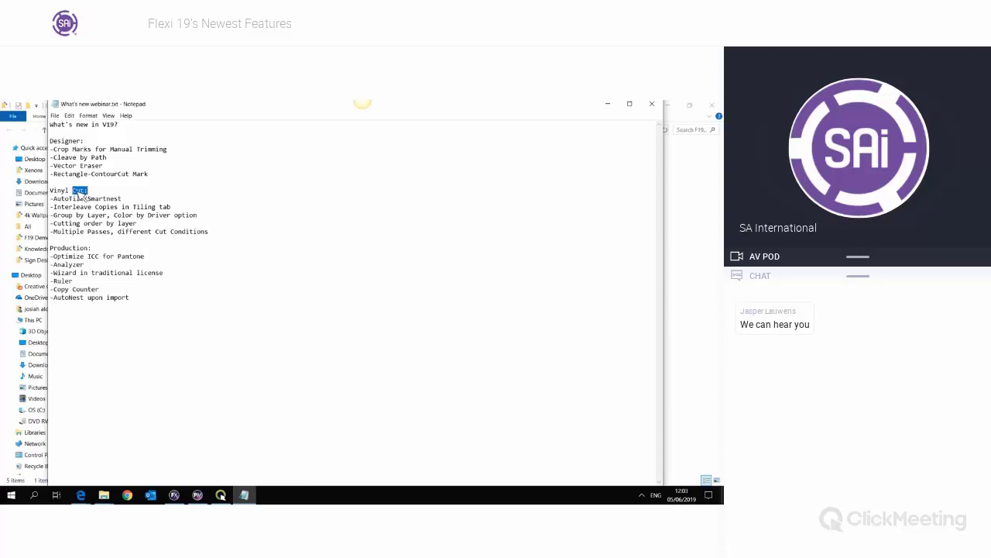
- Highlight the Vinyl Cut: and Production: headings, then minimize Notepad and return to FlexiSIGN
click(101, 190)
drag(89, 191, 49, 191)
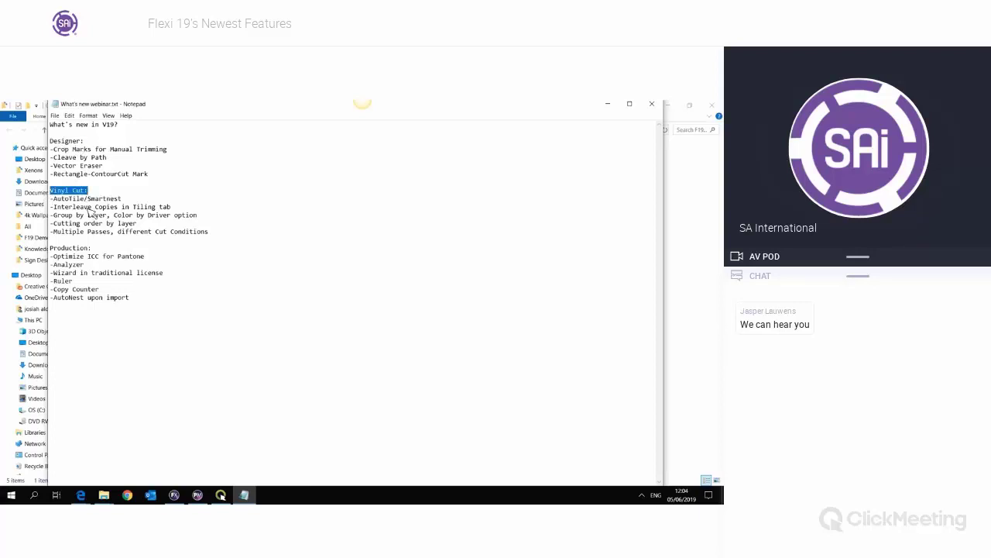
click(109, 249)
drag(91, 248, 49, 249)
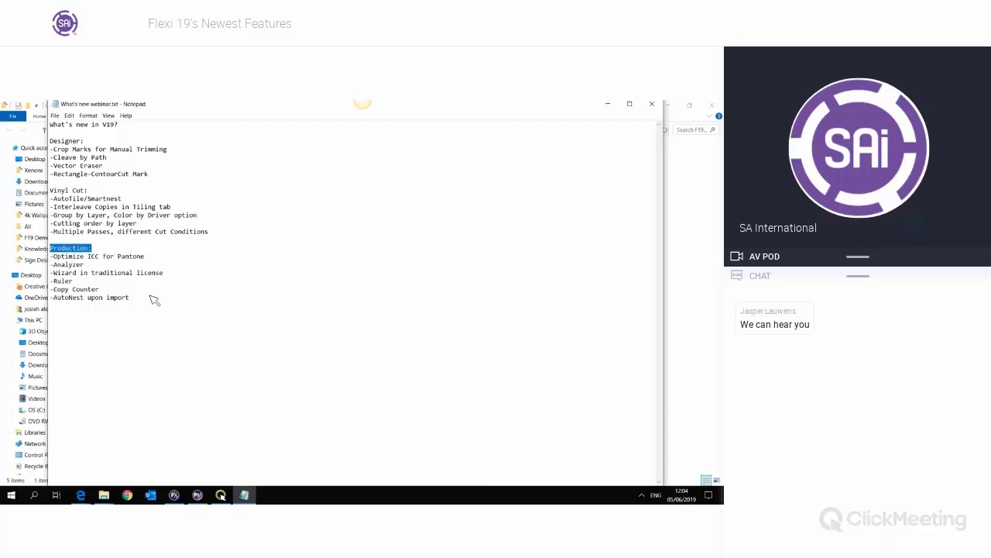
click(142, 313)
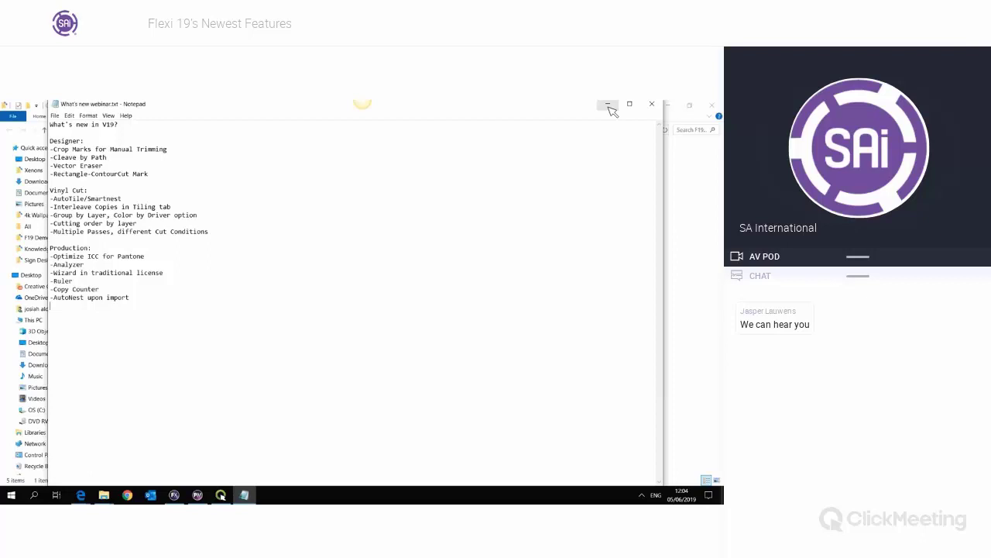
click(608, 105)
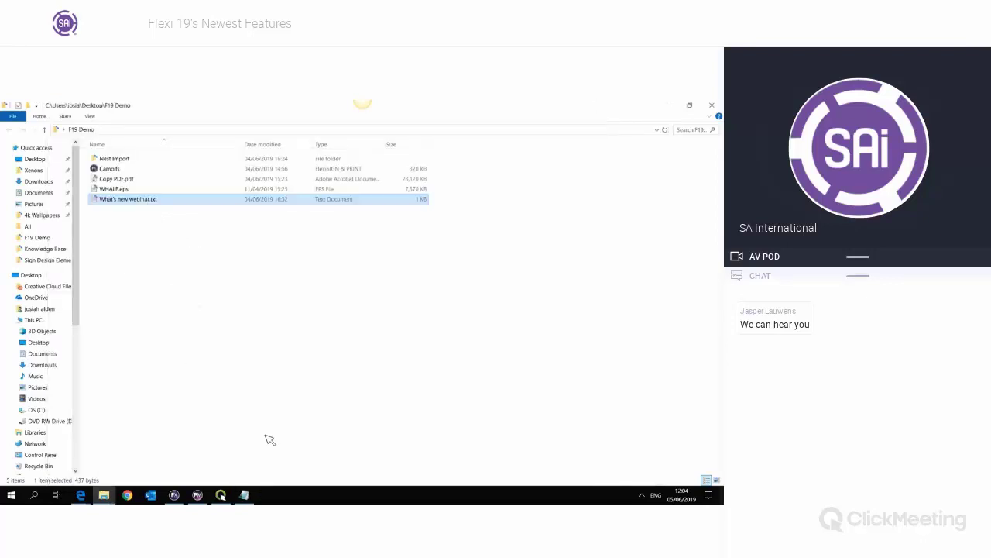
click(175, 495)
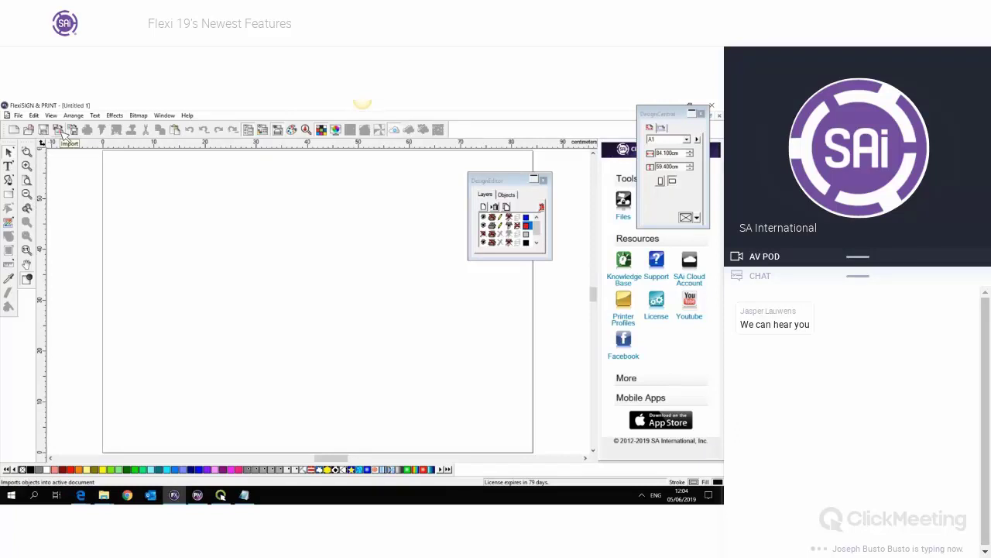
- Import WHALE.eps from Desktop > F19 Demo and place the whale image on the A1 page
click(59, 130)
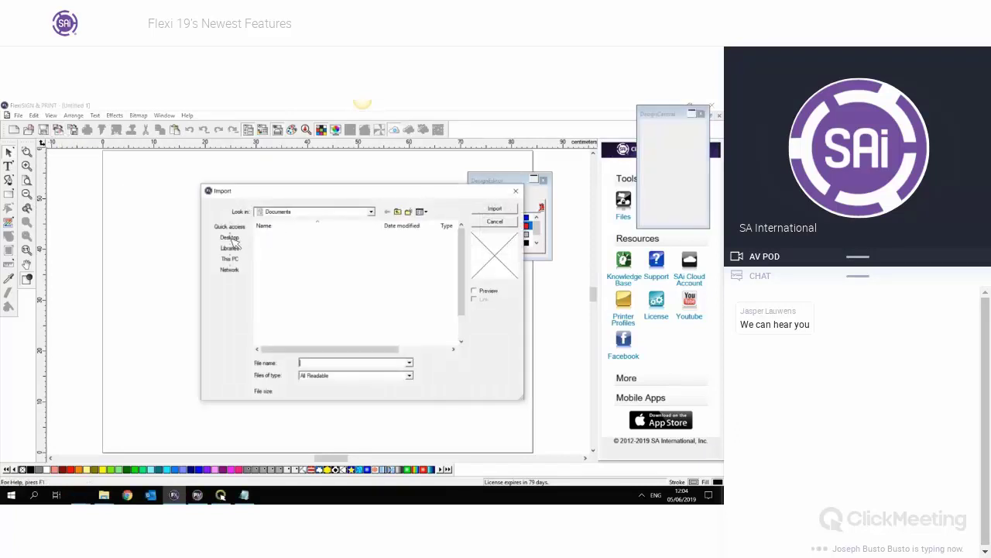
click(231, 238)
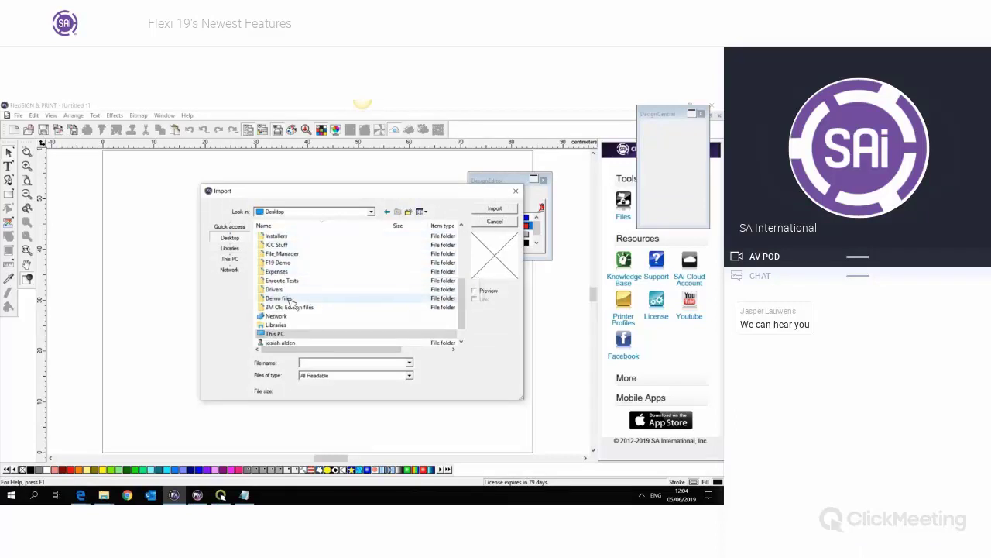
scroll(295, 291, up, 4)
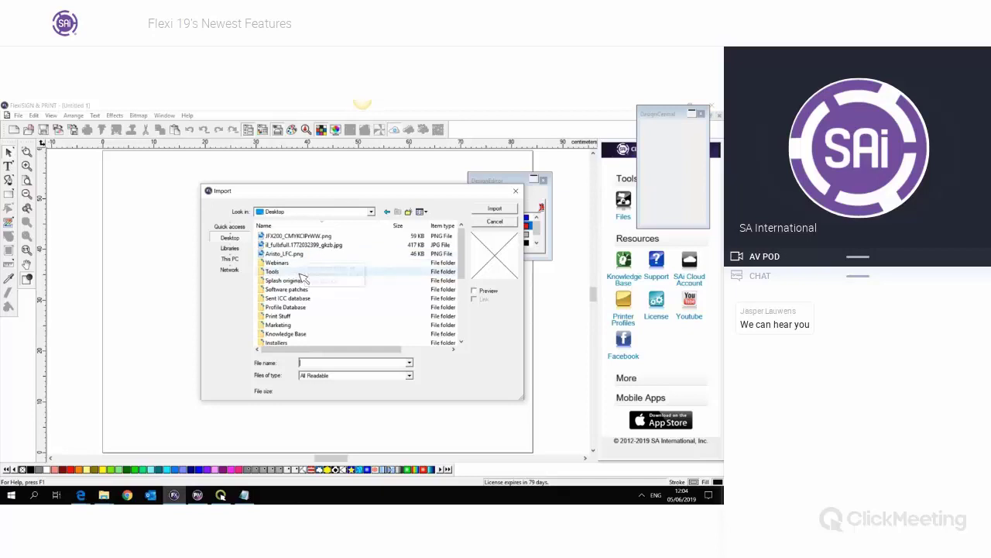
scroll(302, 277, down, 3)
double_click(302, 281)
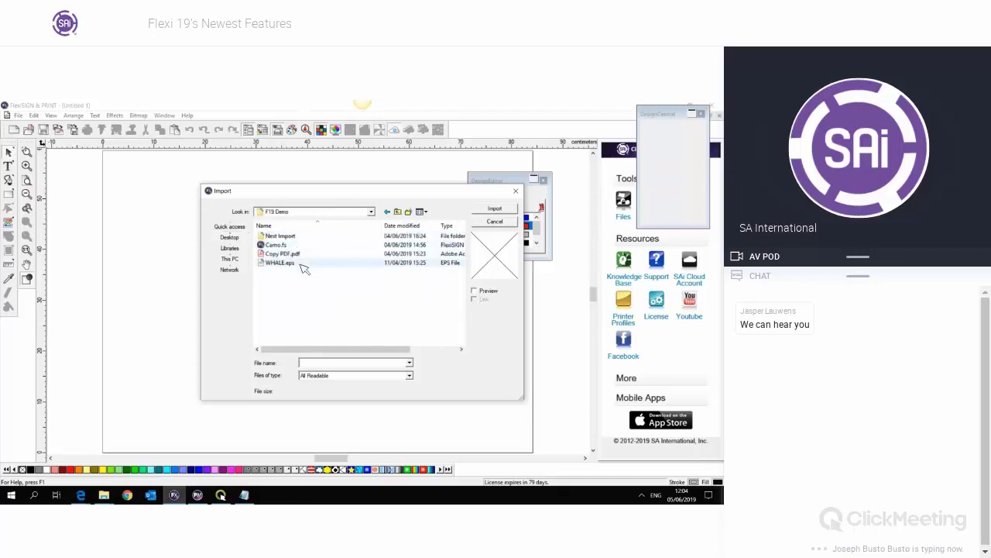
double_click(283, 262)
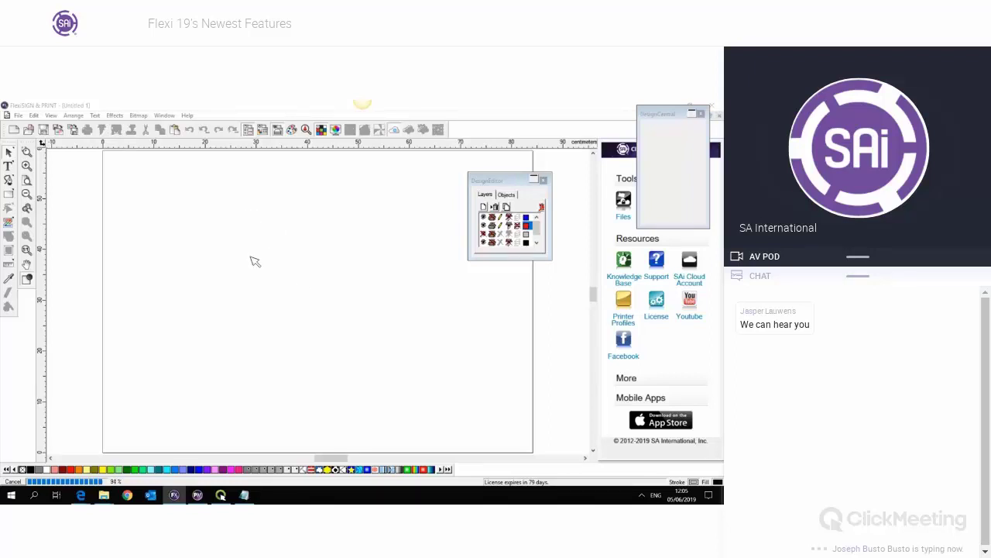
click(253, 213)
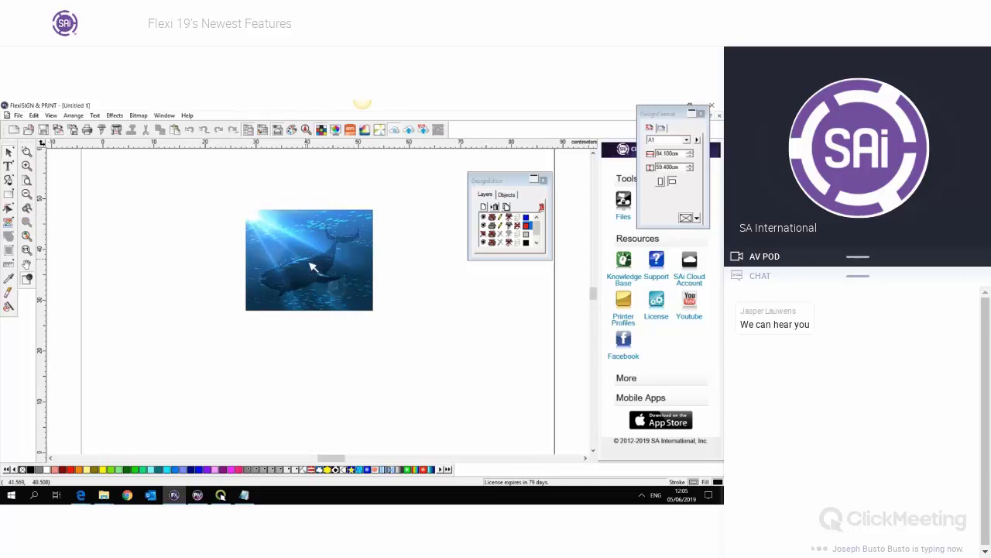
- Select the whale image and add trim marks around it with Effects > Trim Mark
scroll(312, 266, up, 1)
click(305, 266)
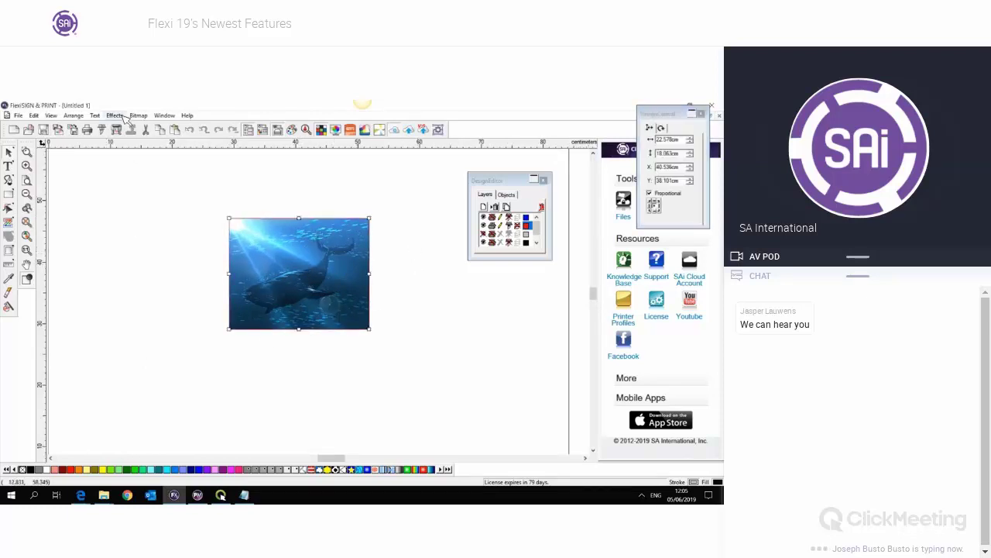
click(114, 115)
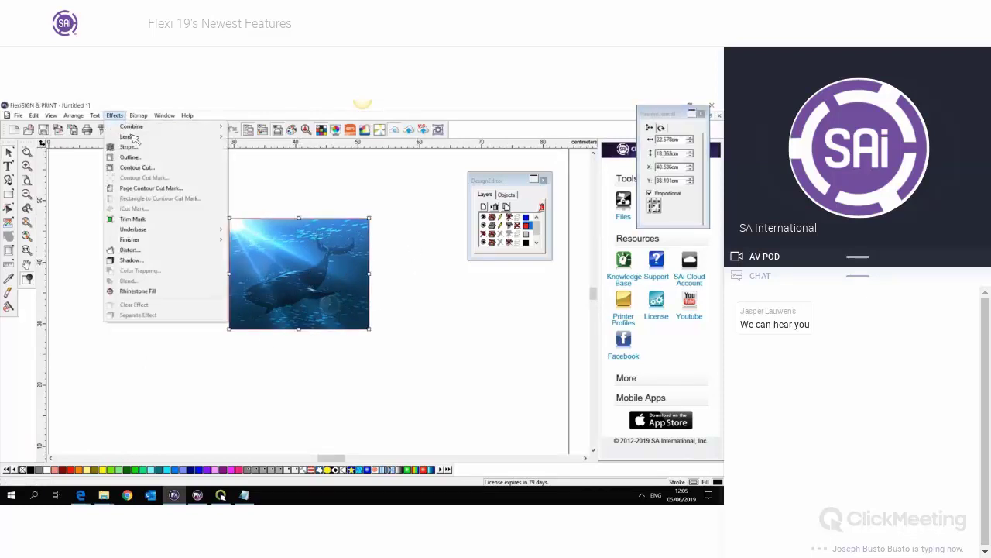
click(142, 221)
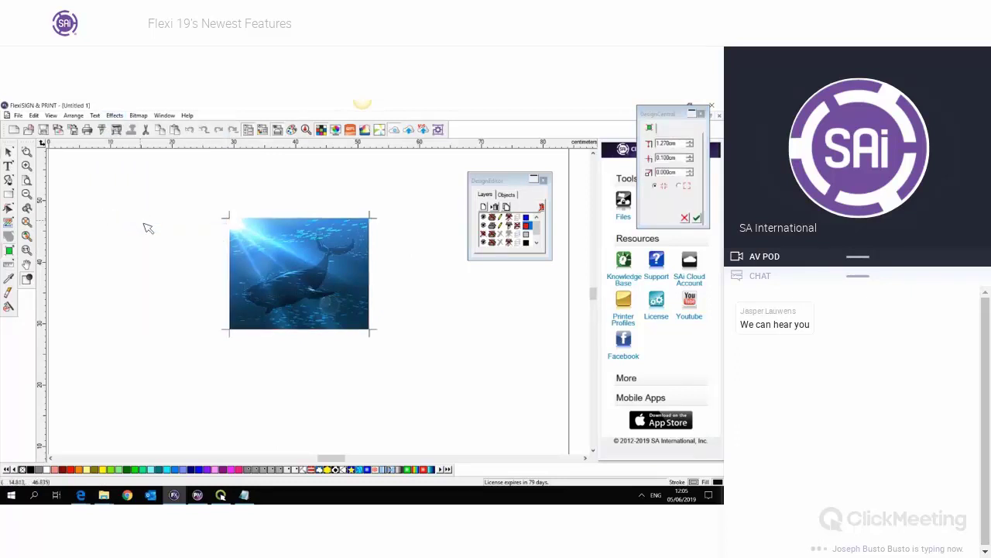
drag(649, 119, 419, 205)
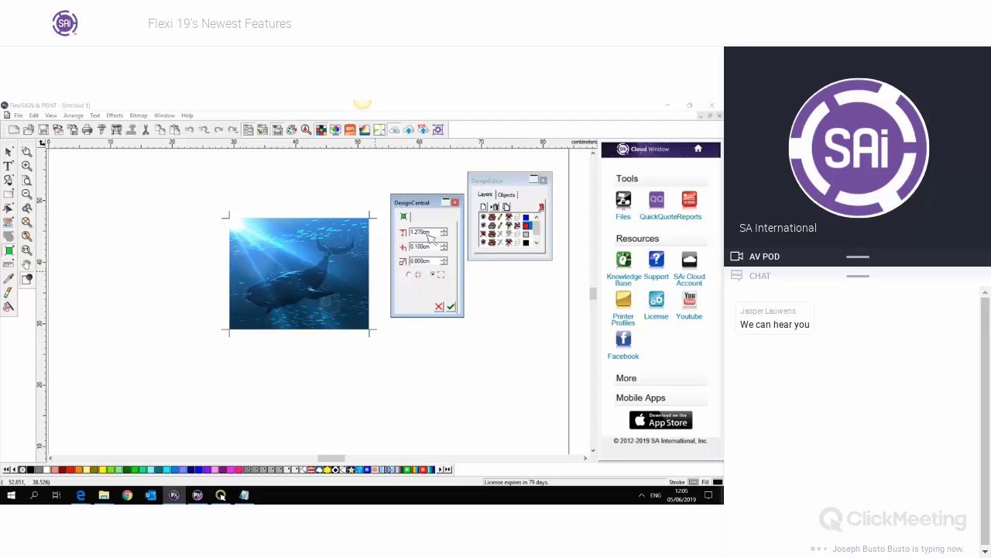
- Set the third trim mark value to -0.500cm and apply the trim mark settings
drag(432, 233, 413, 263)
click(410, 274)
text(0.5)
key(Return)
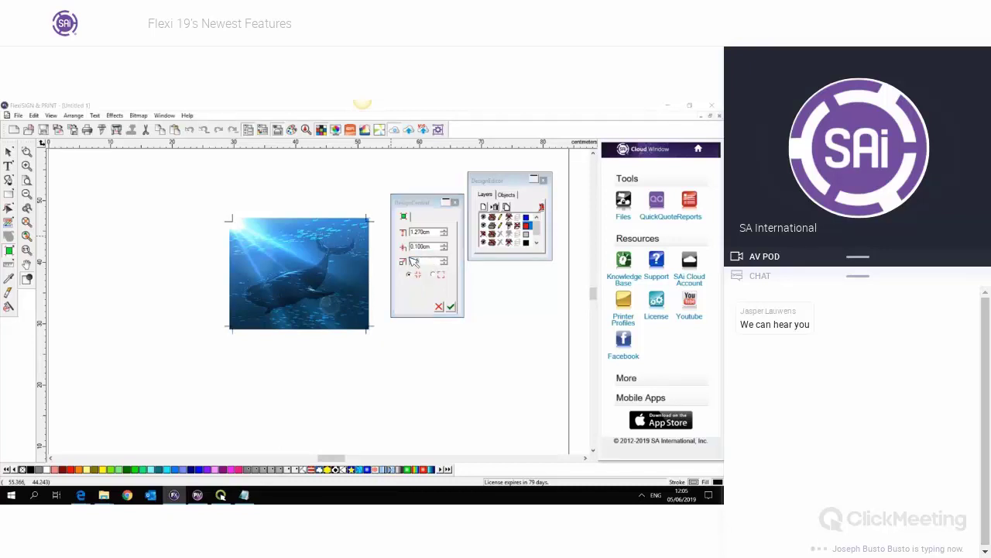
click(453, 308)
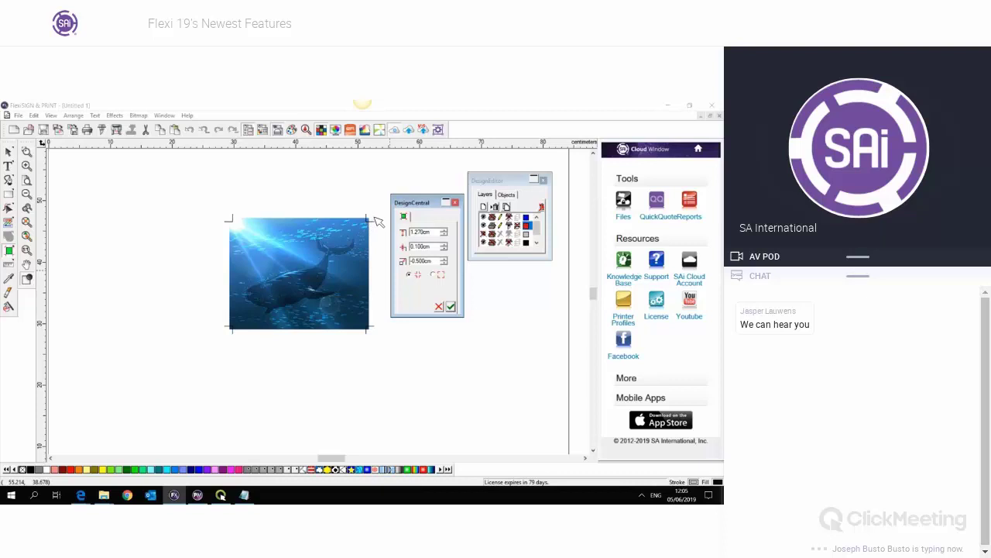
click(381, 229)
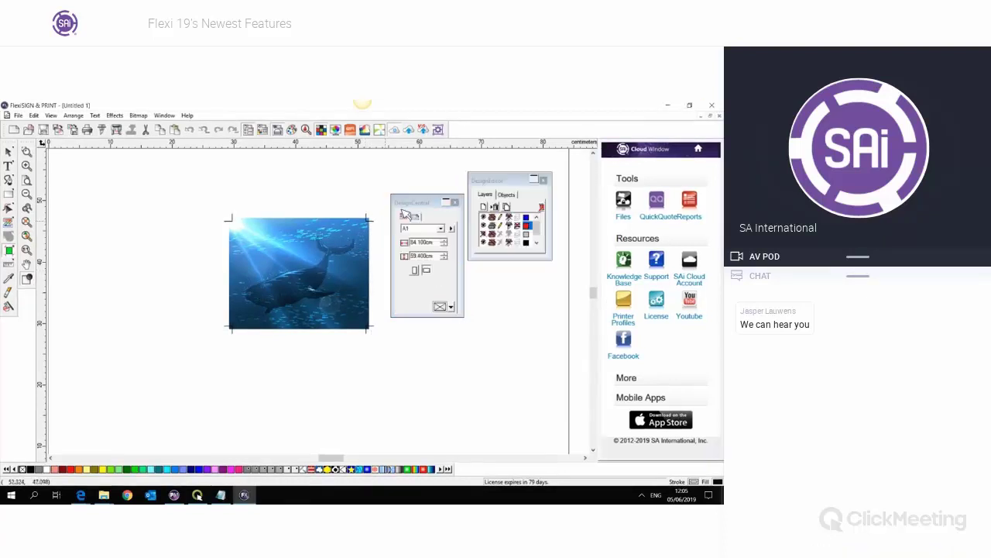
- Move the whale image slightly lower, then preview its output settings in RIP and Print and close
click(326, 260)
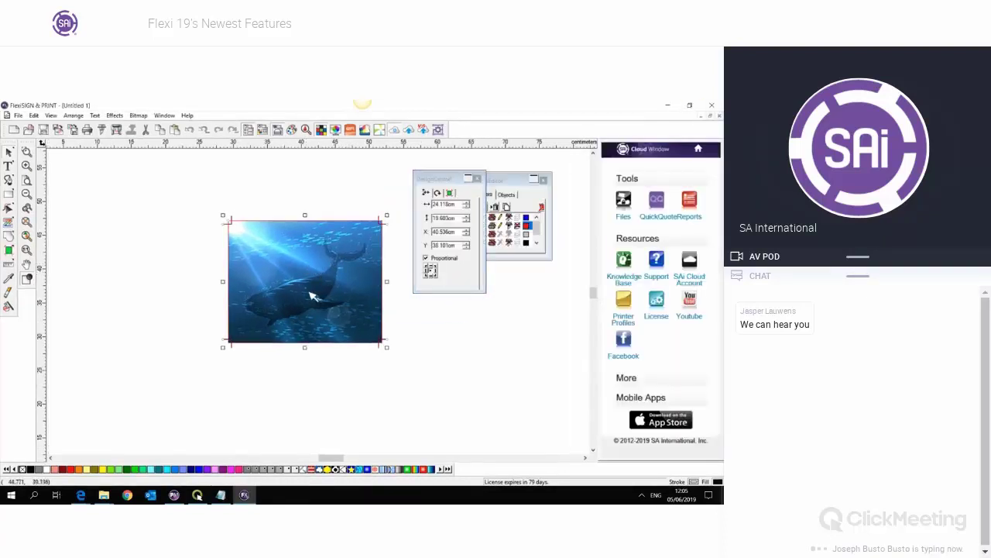
drag(310, 284, 316, 315)
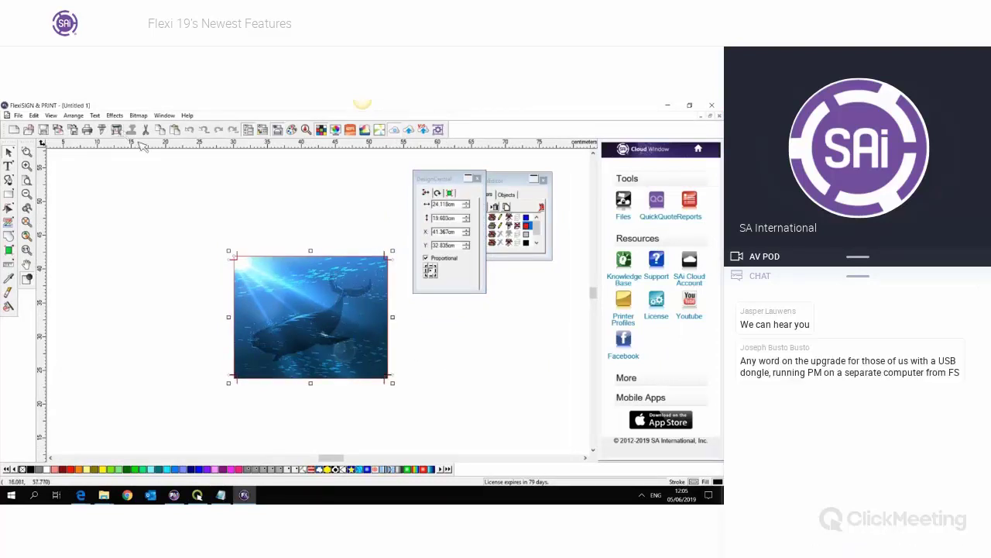
click(117, 130)
click(363, 326)
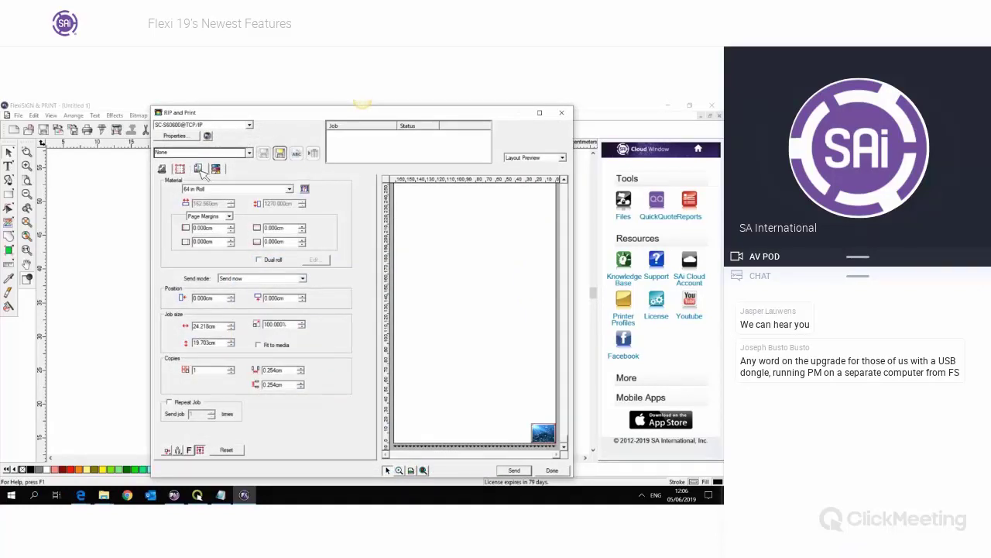
click(199, 169)
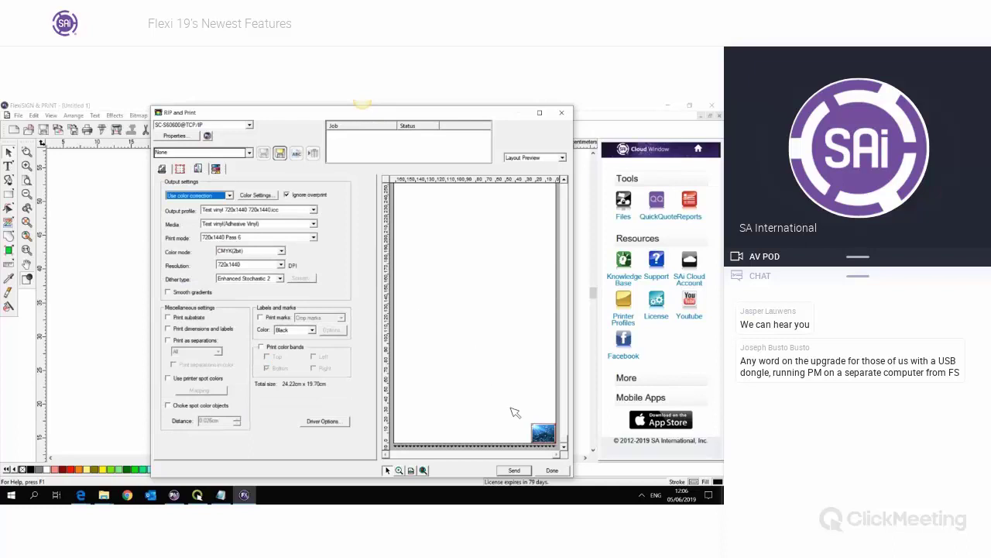
click(536, 435)
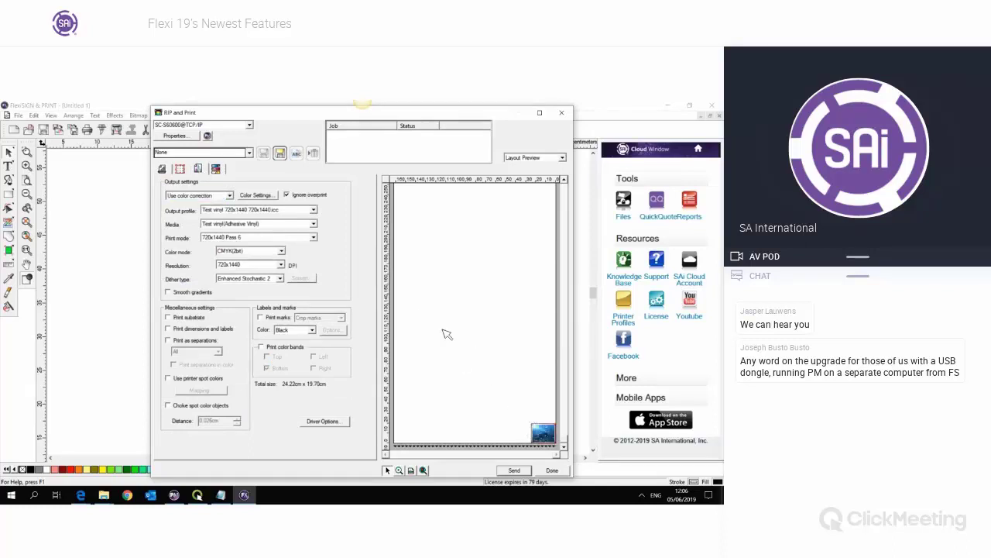
drag(536, 434, 512, 373)
click(399, 471)
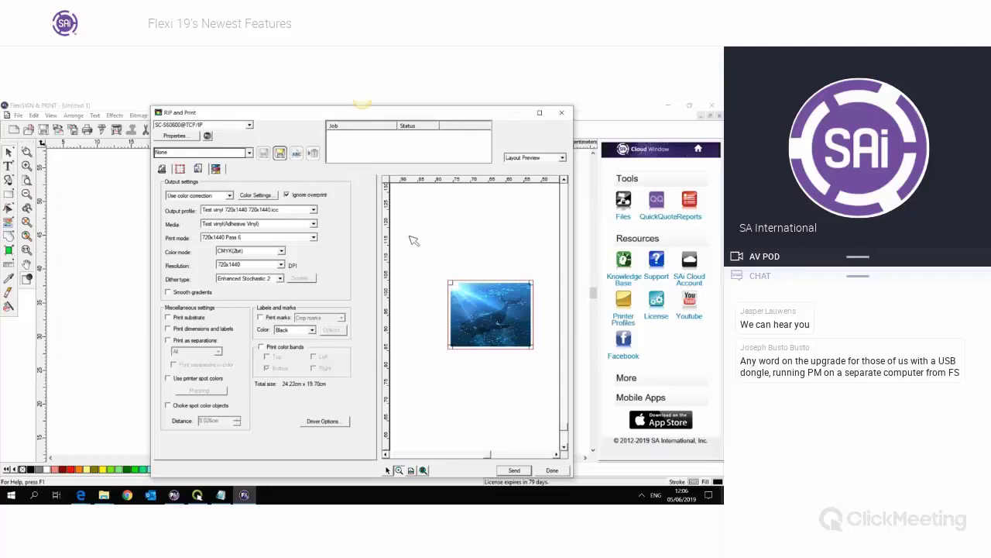
click(561, 112)
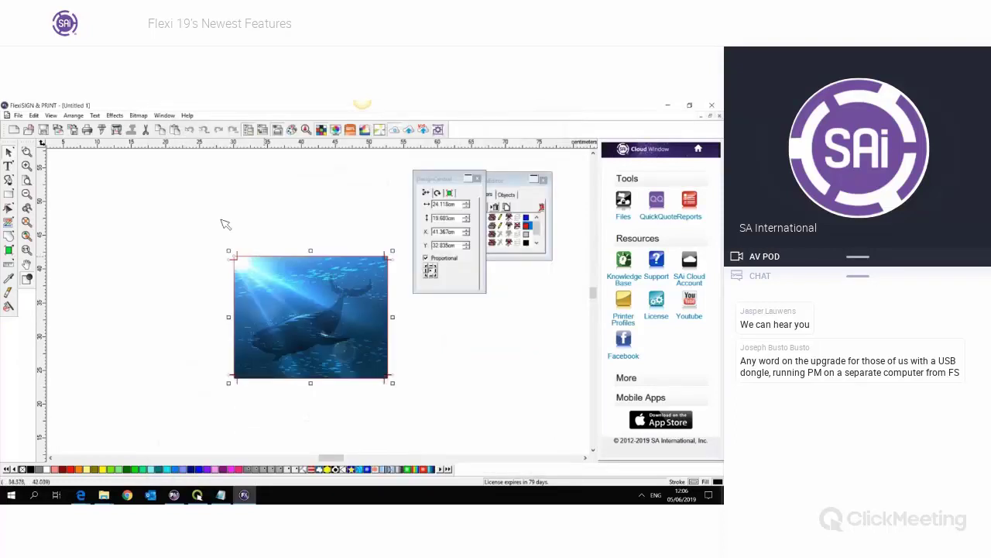
- Reselect the whale image and bring up its trim mark settings in Design Central
click(216, 222)
drag(200, 222, 482, 403)
click(460, 220)
key(Return)
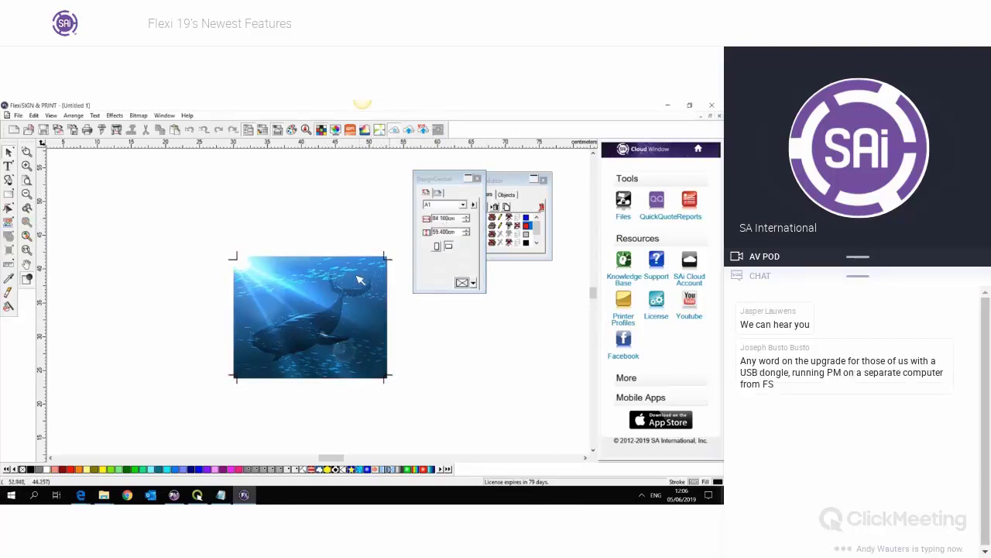
click(451, 193)
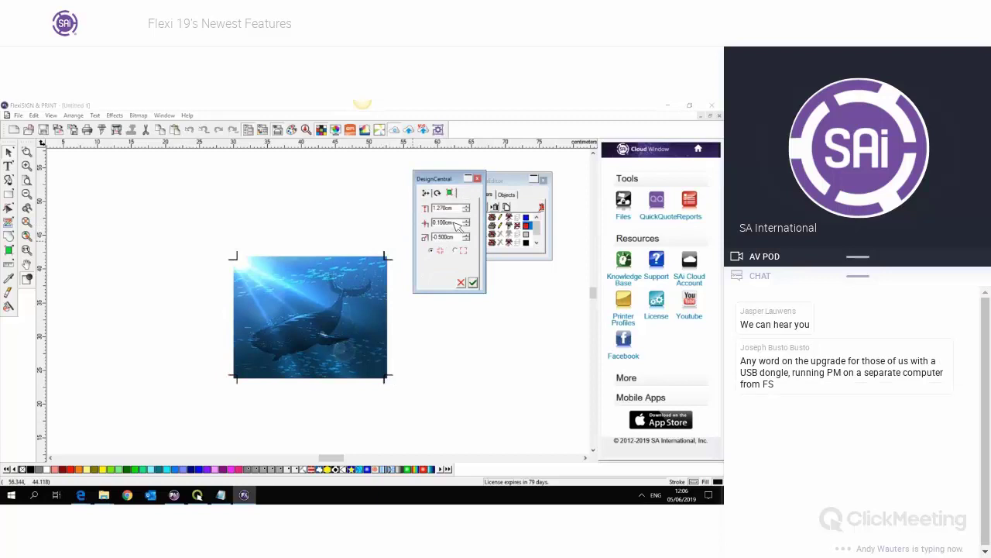
- Enter 2.000cm, 0.200cm and 0.200cm in the three trim mark fields
drag(456, 224, 427, 224)
text(0)
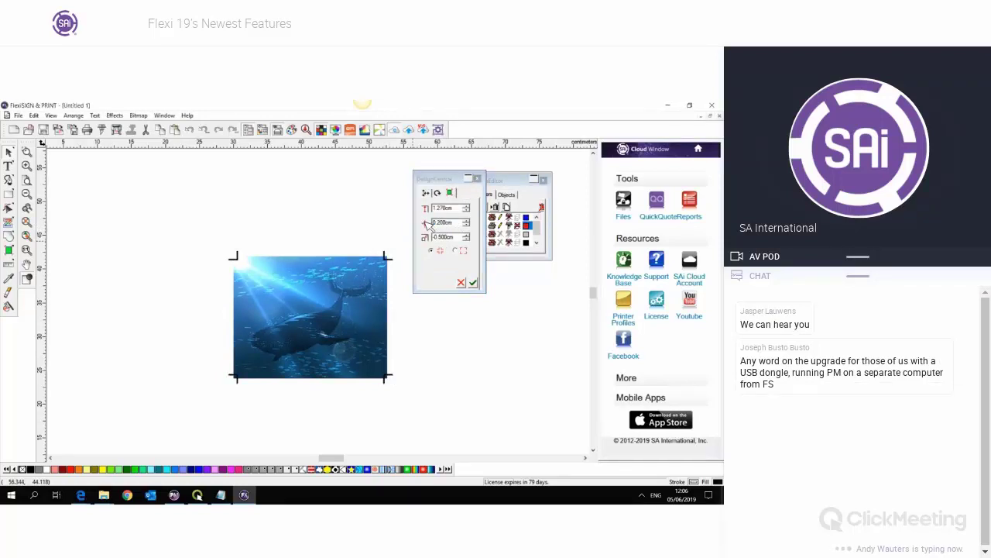
click(460, 208)
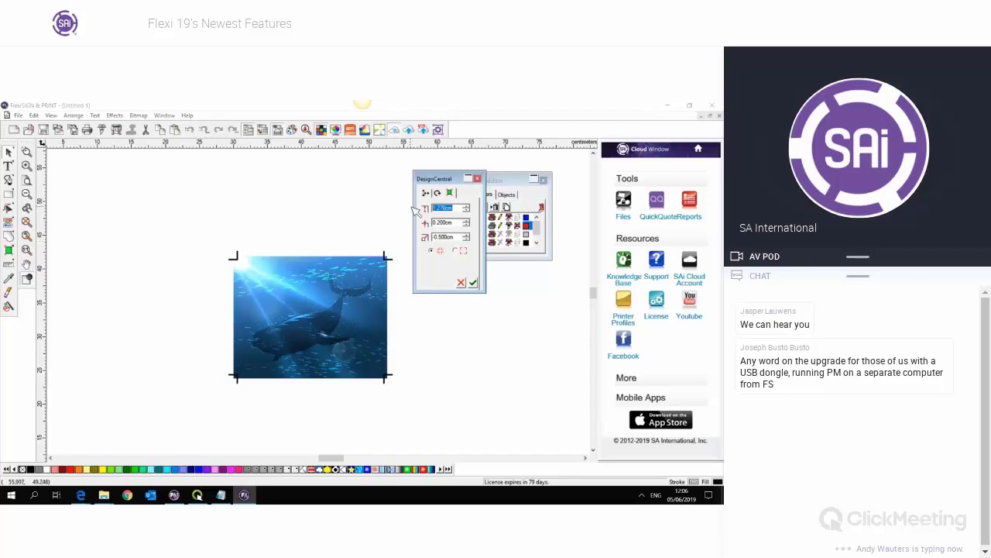
text(2)
key(Return)
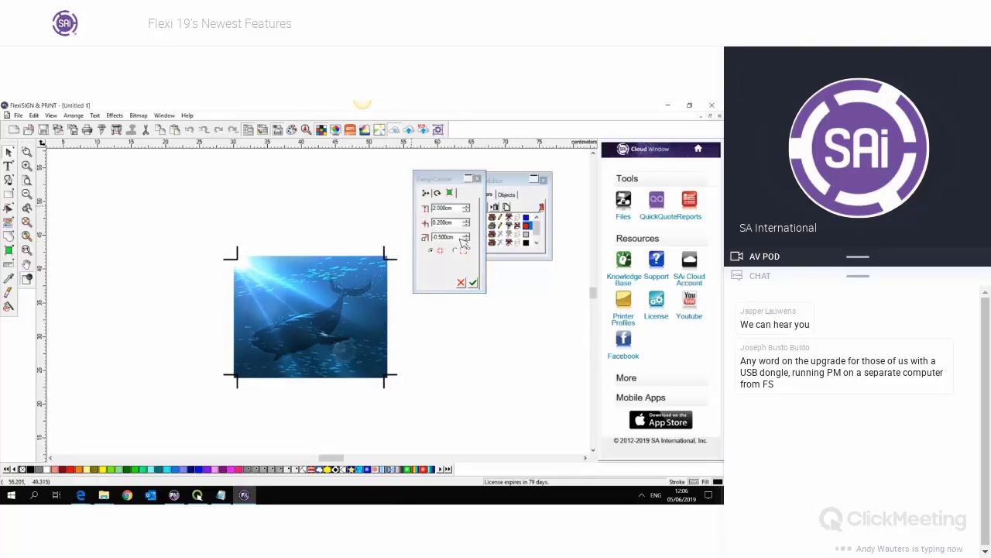
click(459, 237)
text(0.2)
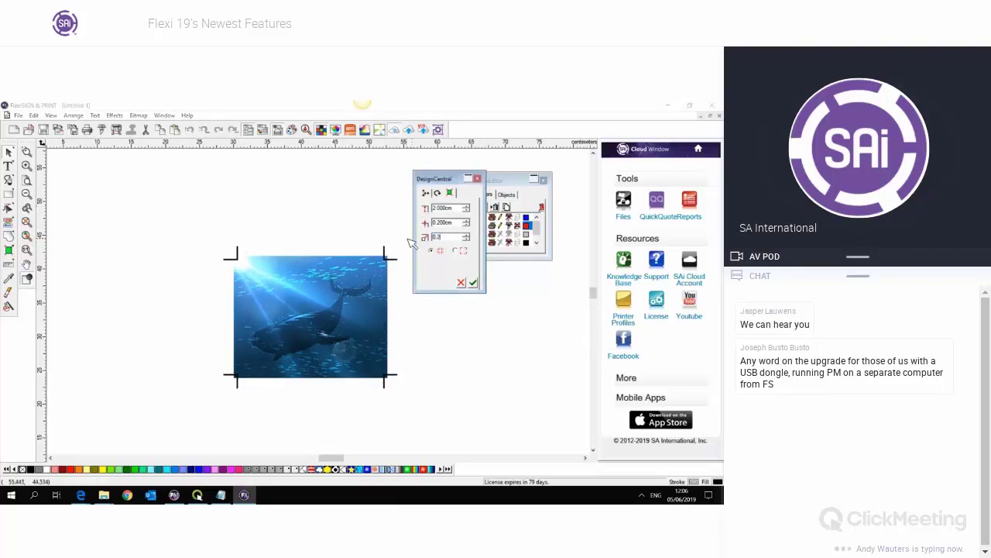
key(Return)
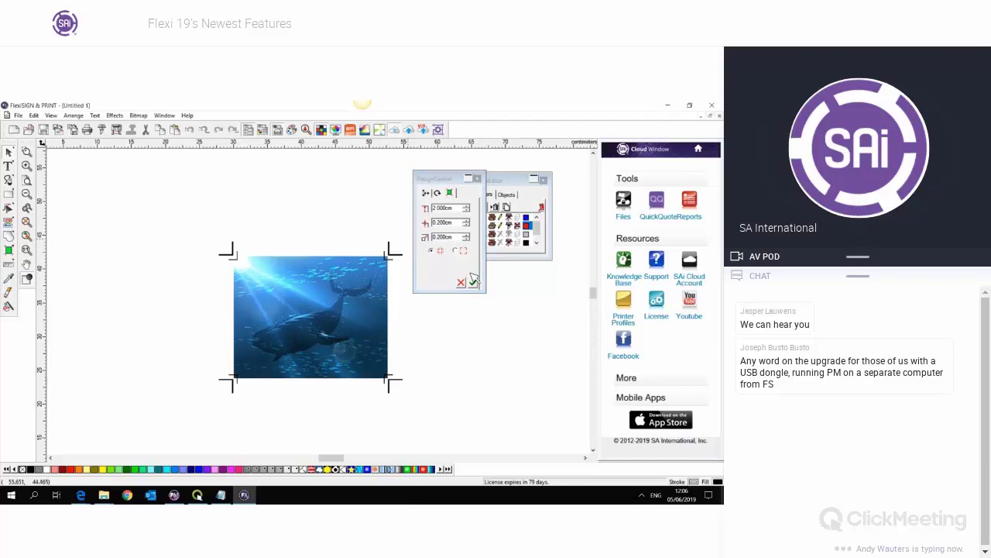
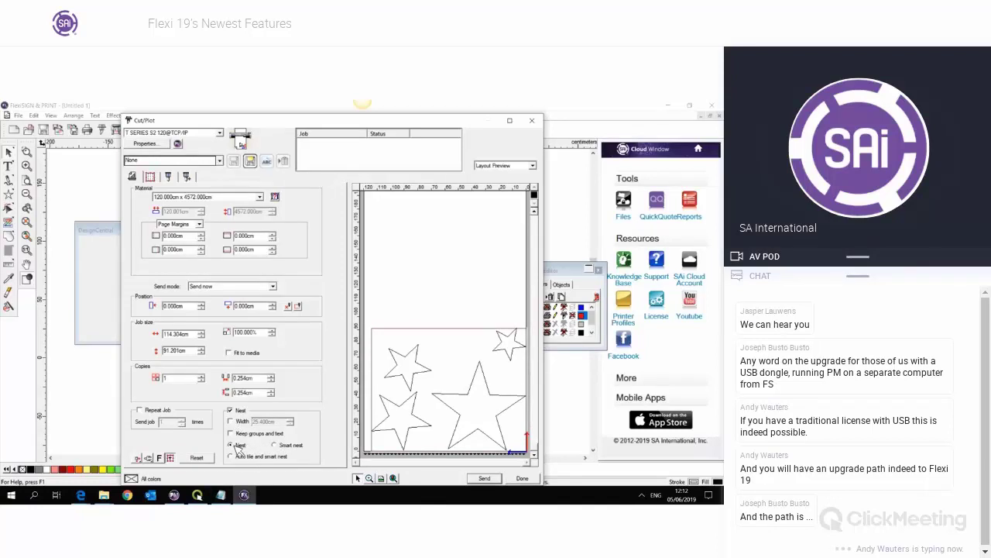
- Switch the star cut job to Smart nest, then close the Cut/Plot dialog
click(275, 446)
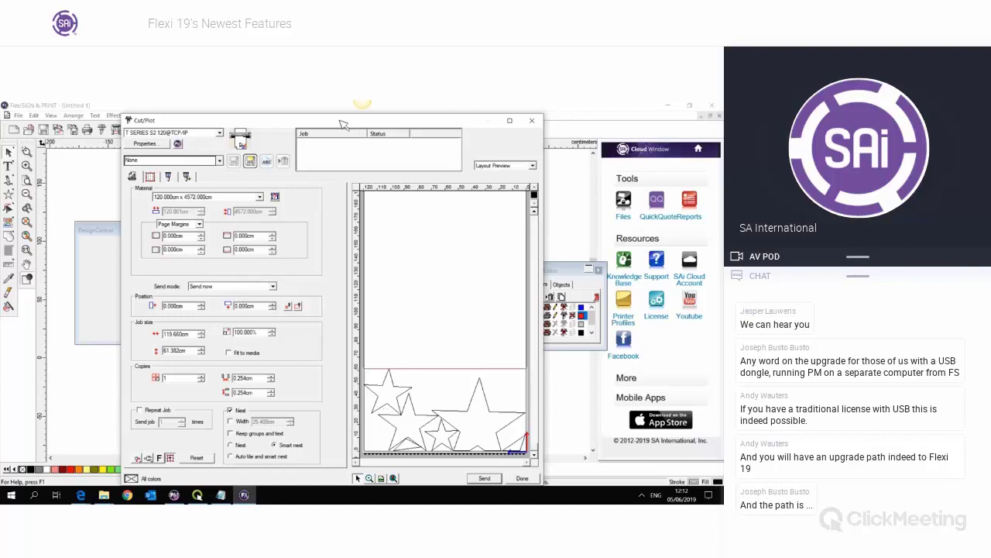
drag(335, 120, 326, 110)
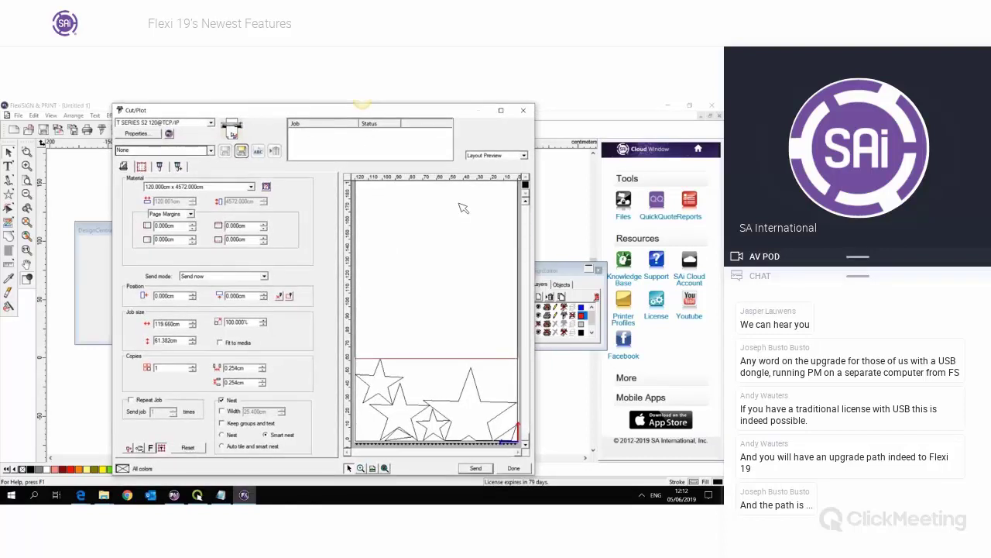
click(527, 113)
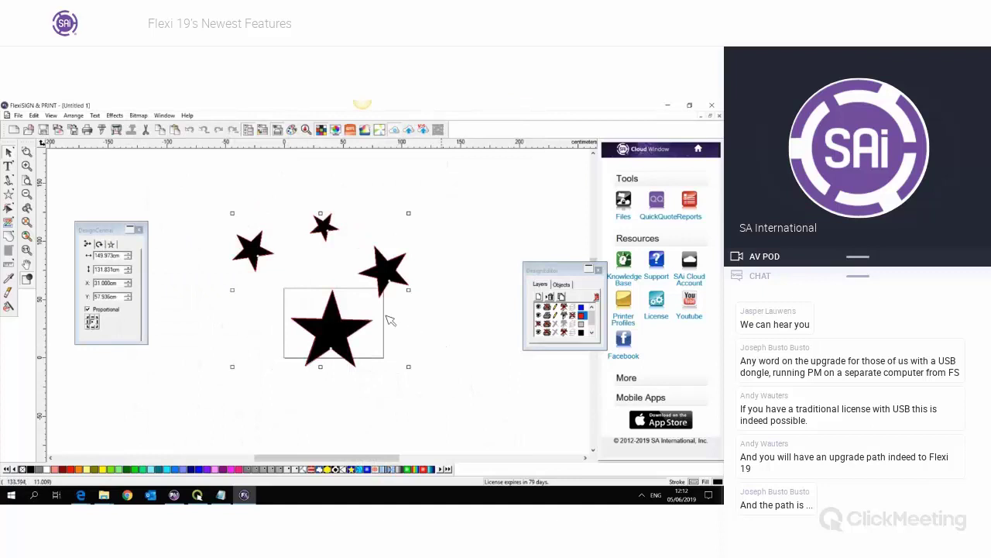
- Reopen the stars' Cut/Plot settings and move the screen-sharing window off the layout preview
click(109, 131)
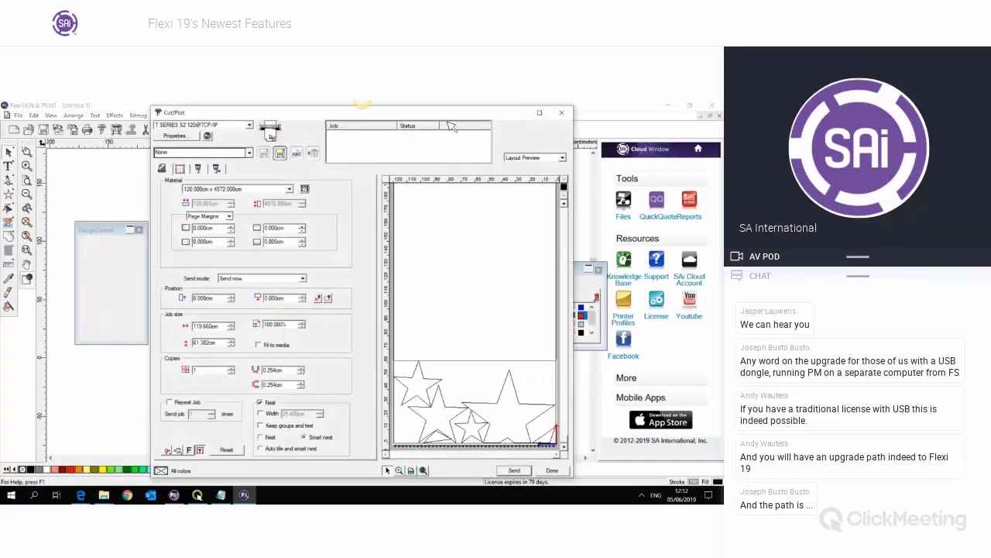
drag(446, 114, 442, 113)
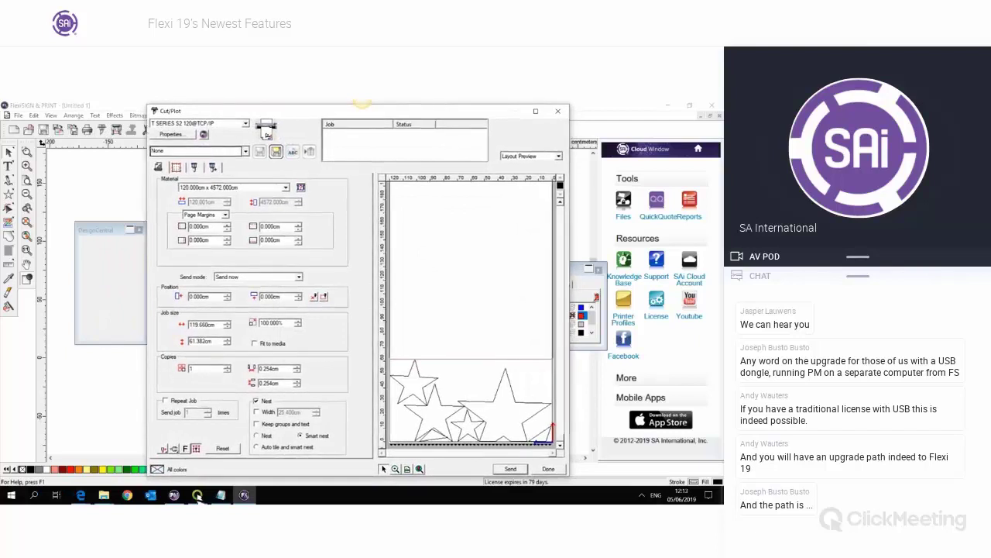
click(198, 497)
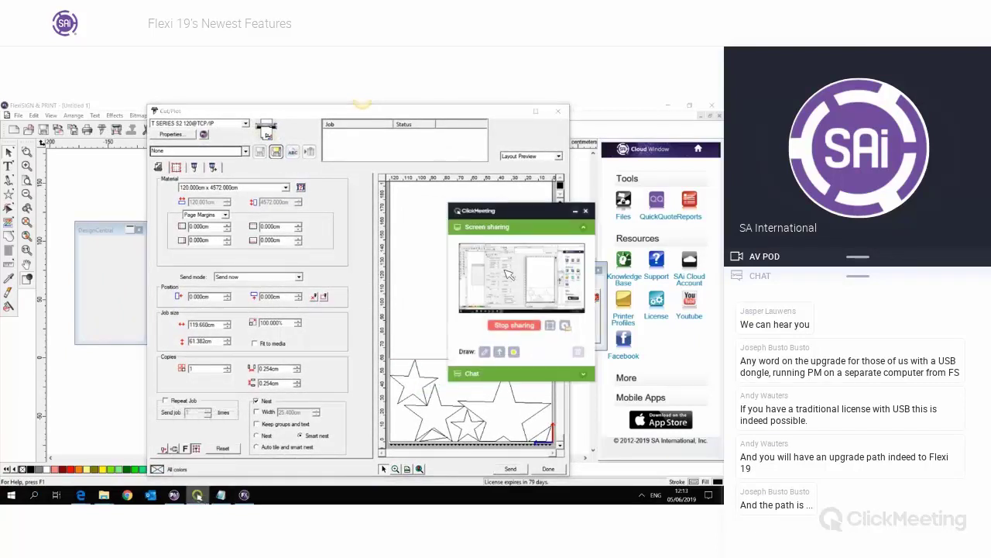
drag(534, 211, 660, 169)
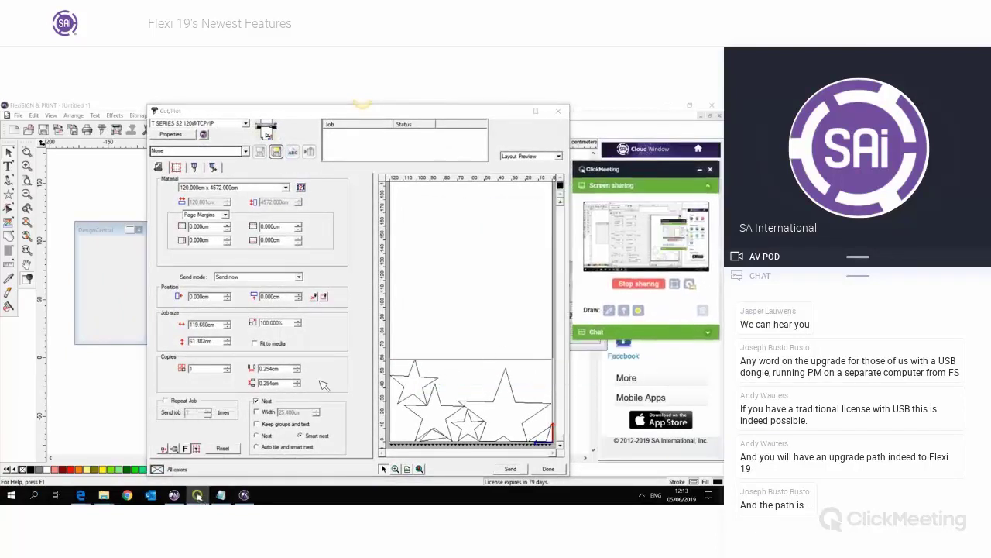
click(267, 442)
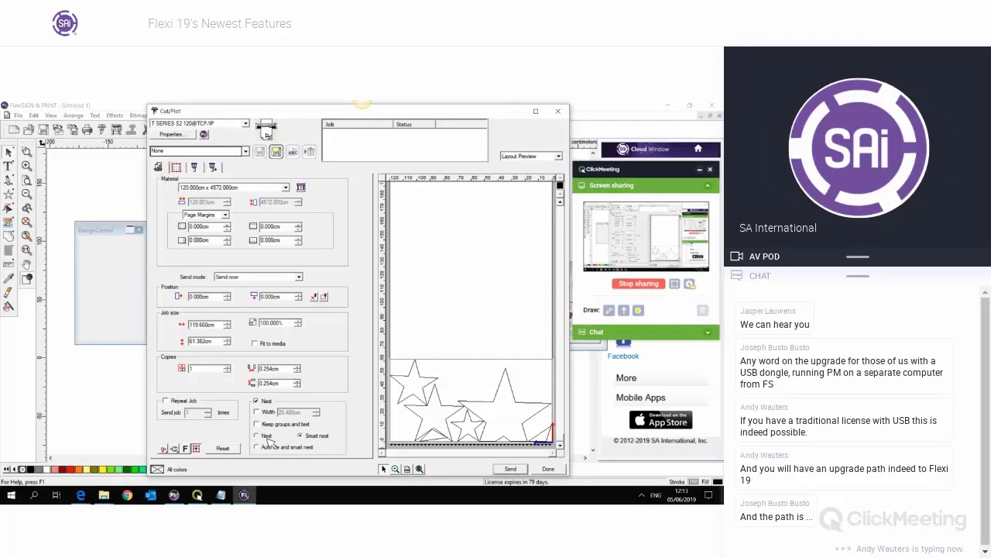
- Try plain Nest, then apply Auto tile and smart nest, closing and reopening the dialog
click(267, 440)
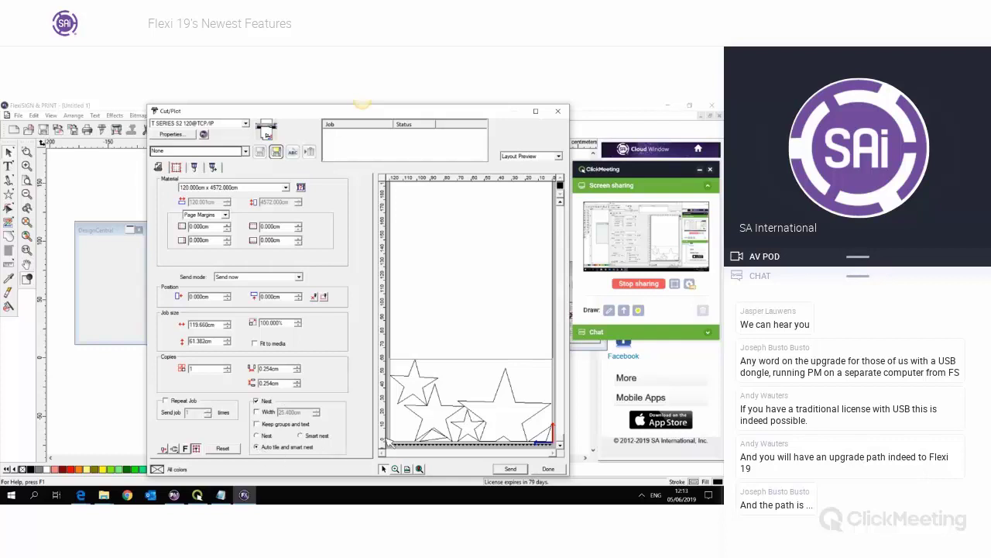
click(494, 393)
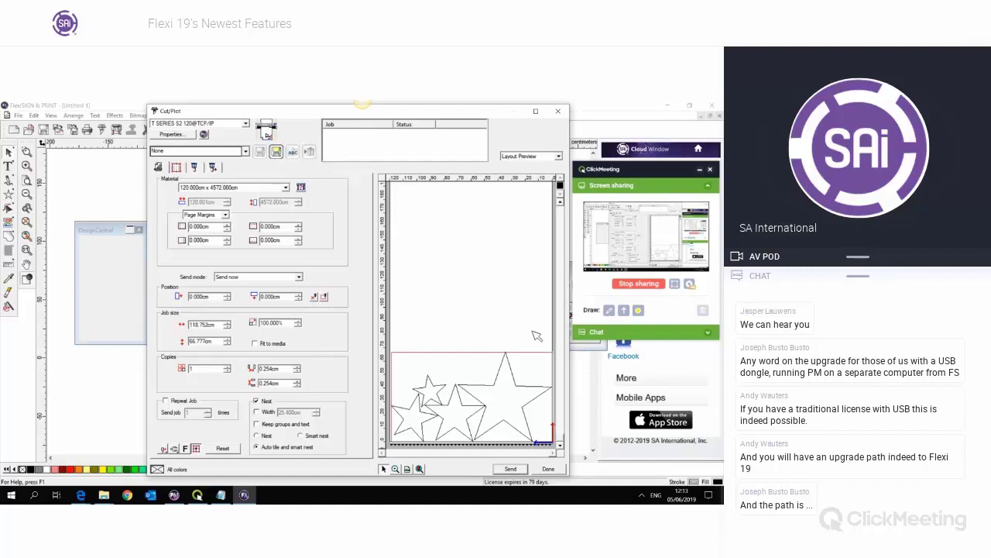
click(558, 110)
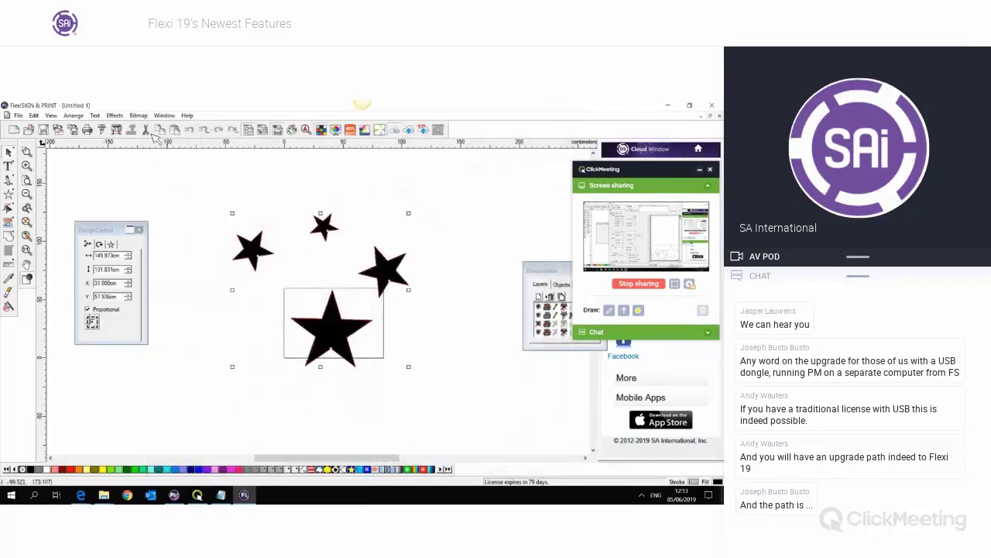
click(105, 134)
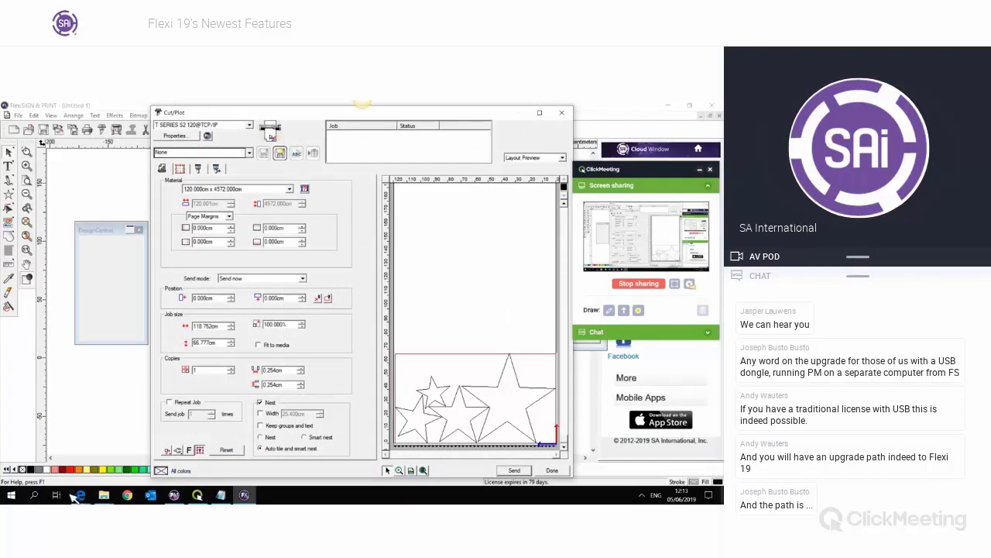
mouse_move(81, 494)
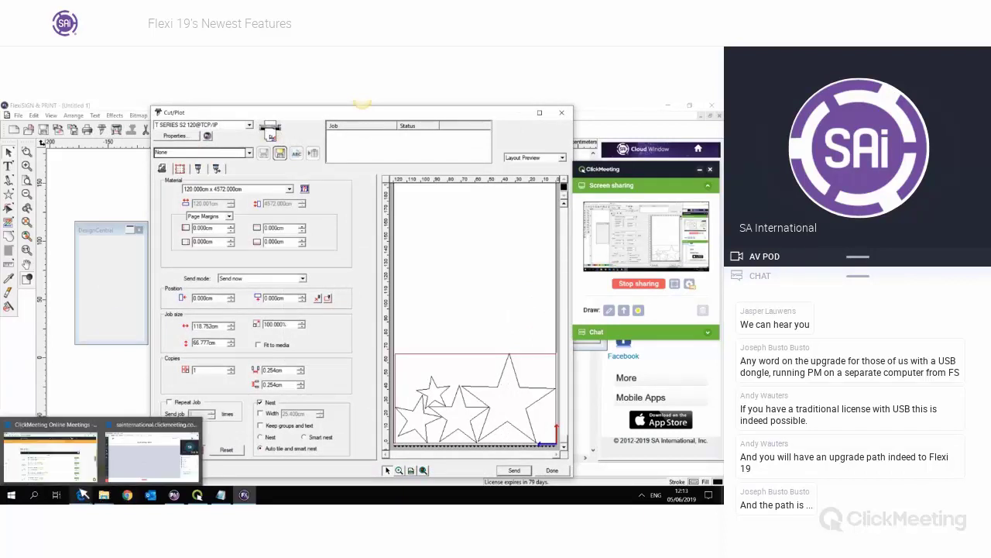
click(158, 465)
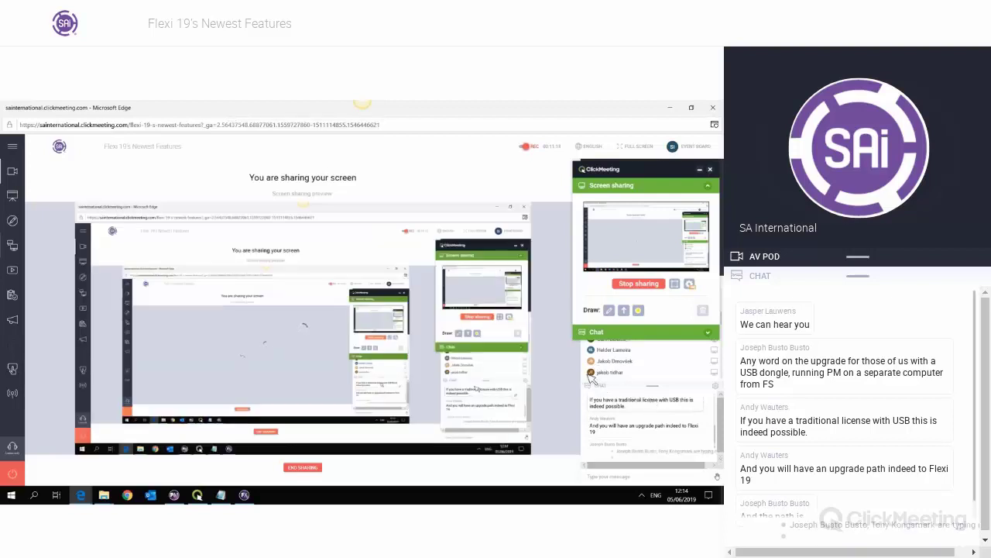
click(245, 496)
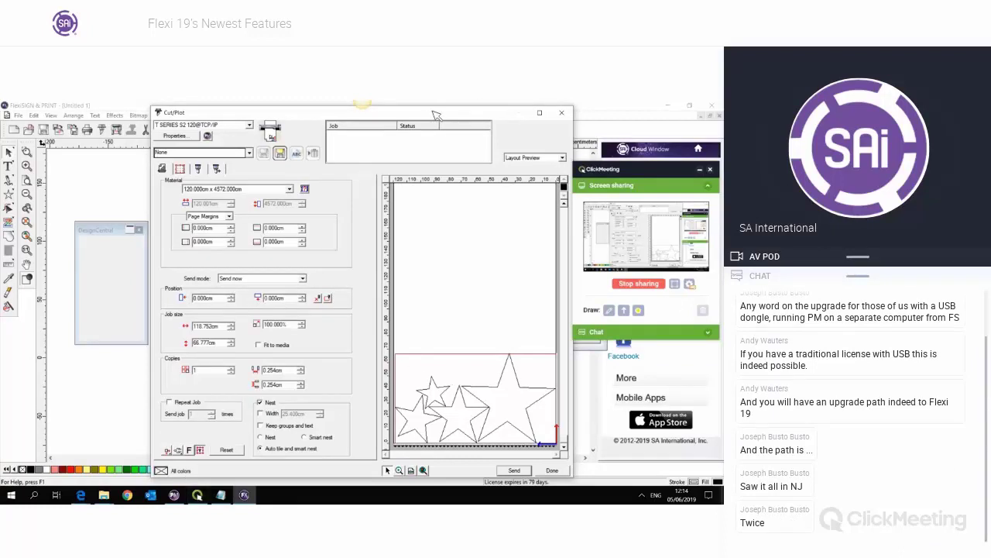
drag(436, 114, 390, 116)
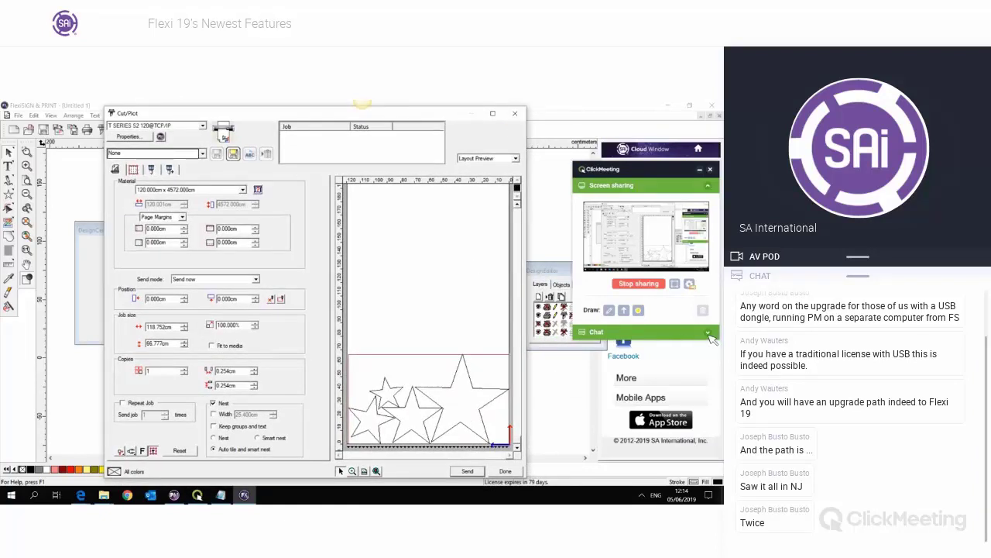
- Expand the meeting chat, then close the Cut/Plot settings to return to the stars
click(708, 334)
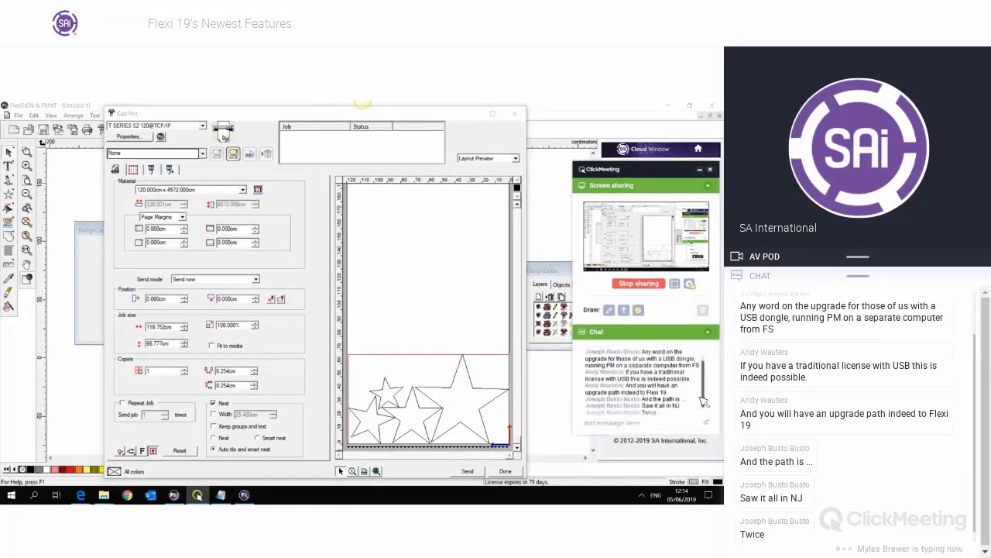
click(661, 423)
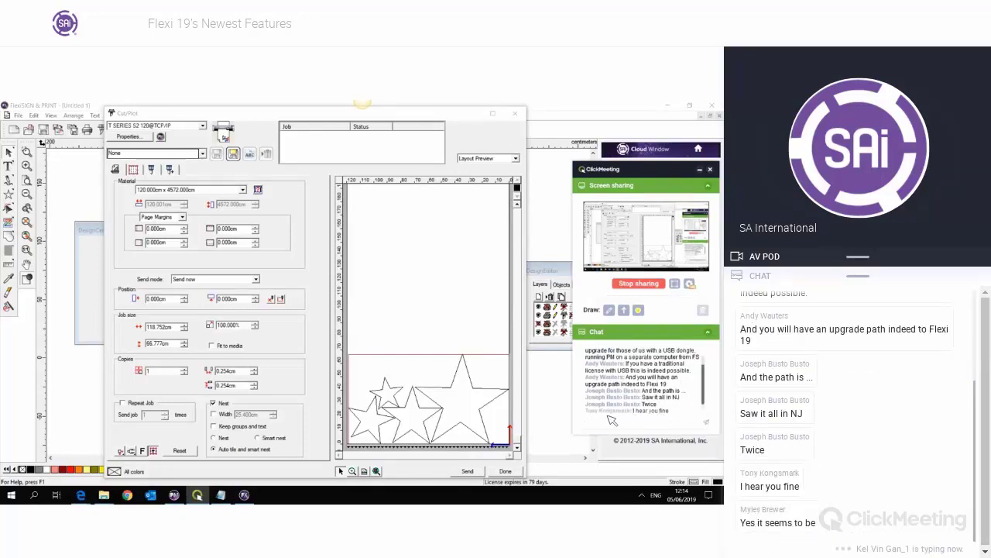
click(474, 379)
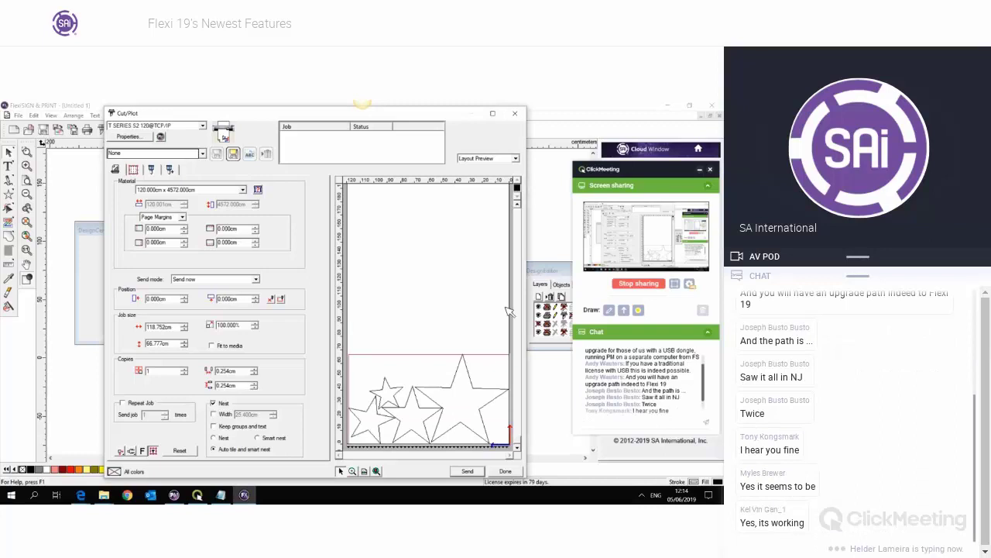
click(515, 114)
- Delete the three small stars and the big star from the page
click(250, 207)
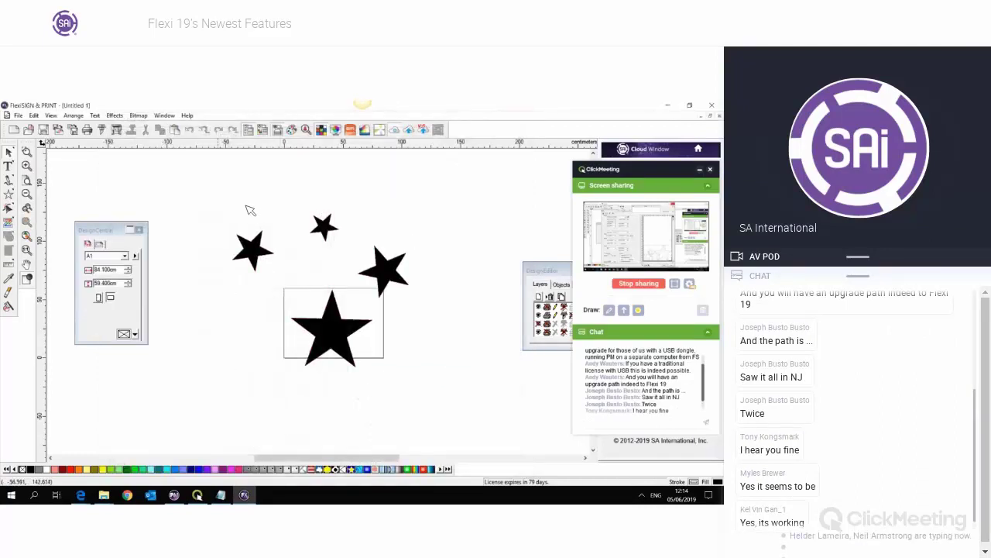
drag(249, 199, 430, 281)
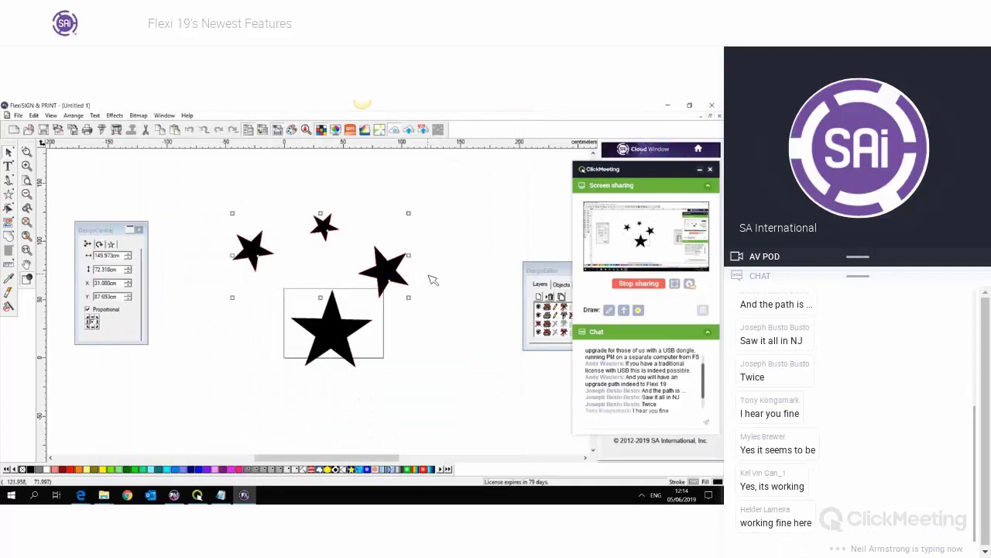
key(Delete)
click(352, 329)
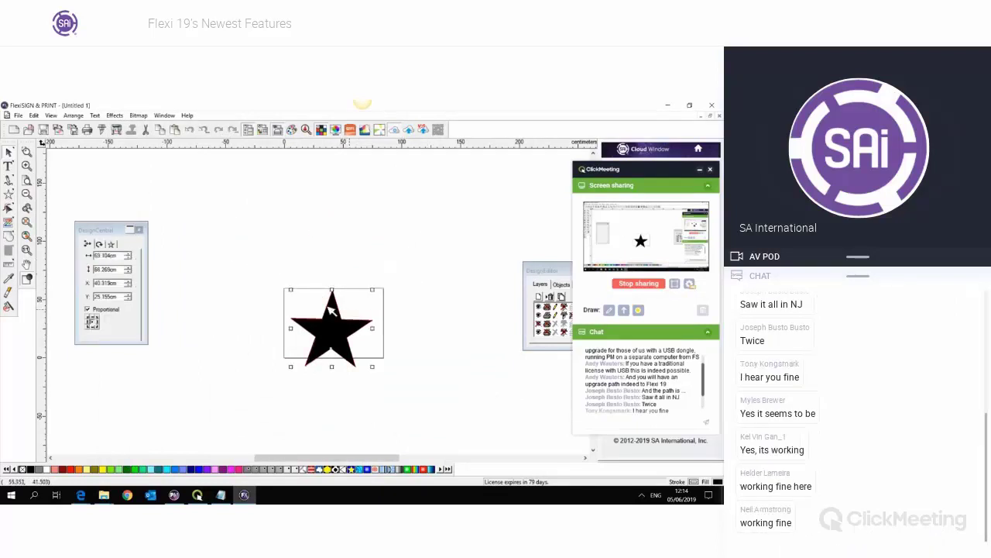
key(Delete)
- Add 'Testing 123' text at 5 cm size inside the rectangle
click(8, 165)
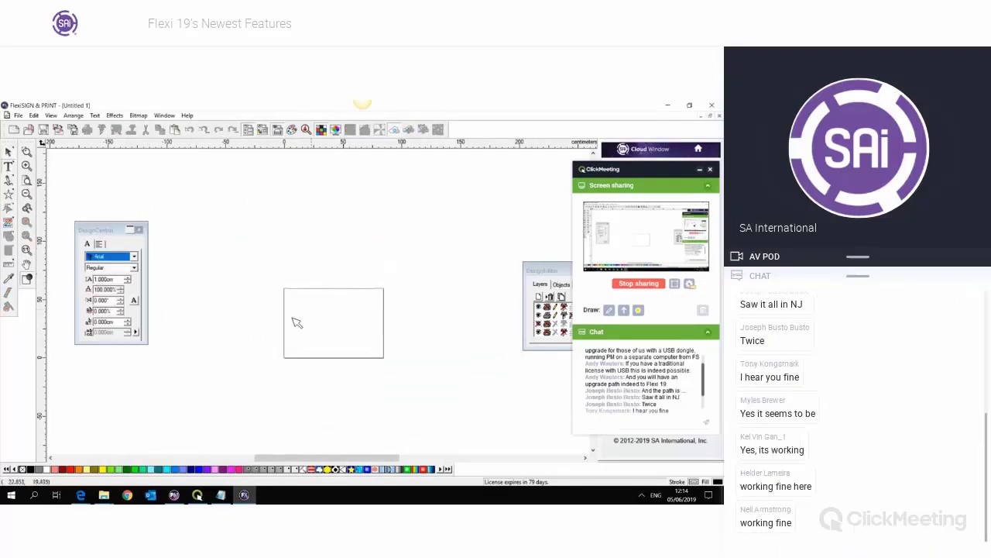
drag(285, 315, 416, 368)
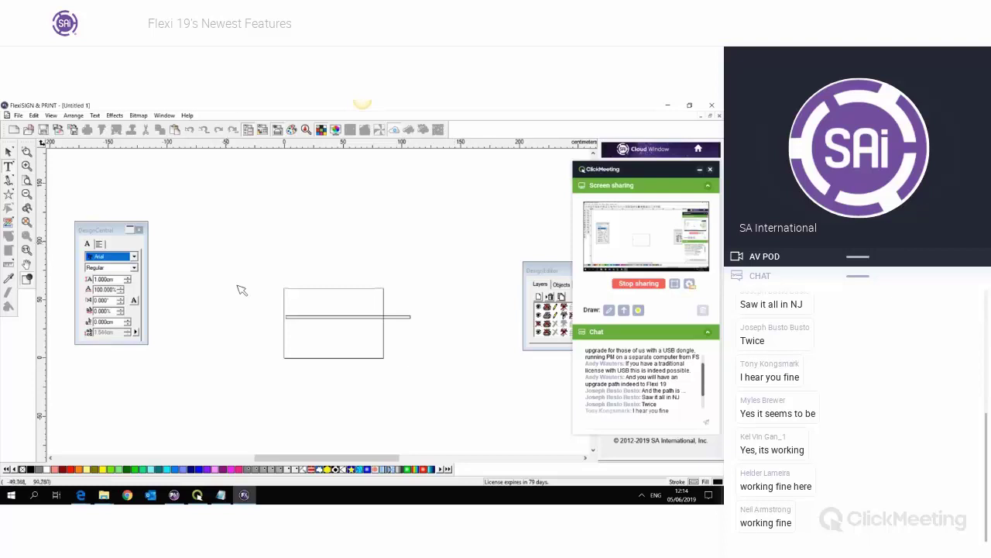
click(108, 278)
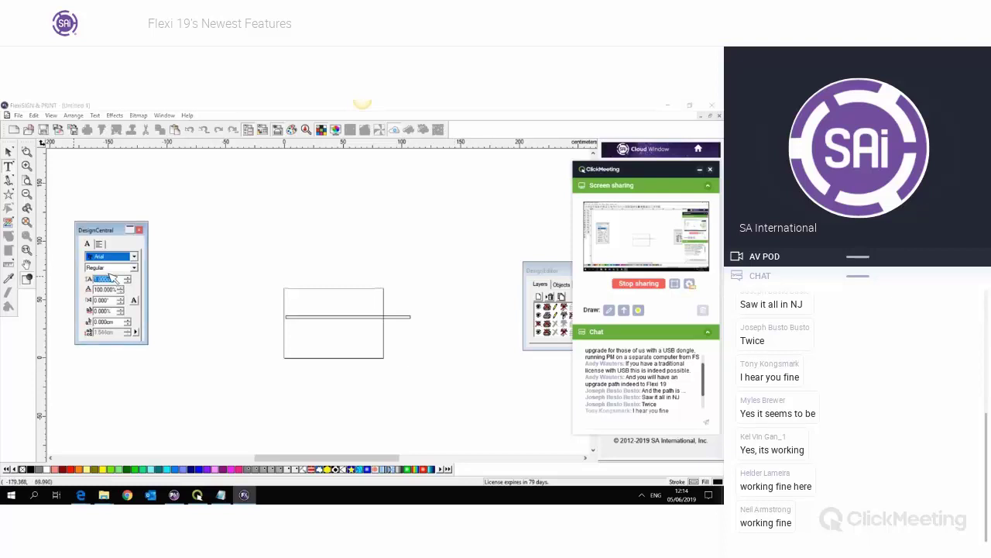
text(5)
key(Return)
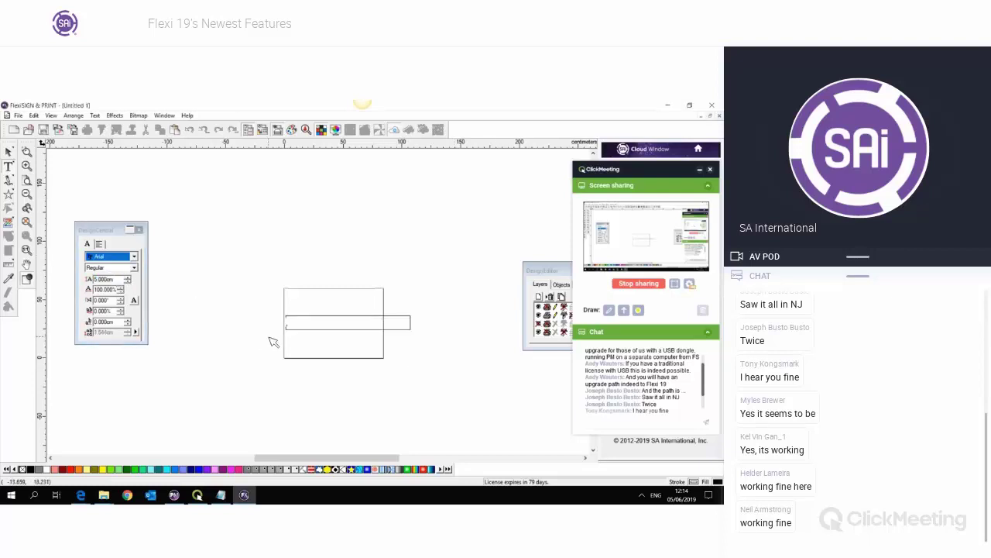
text(Testing 123)
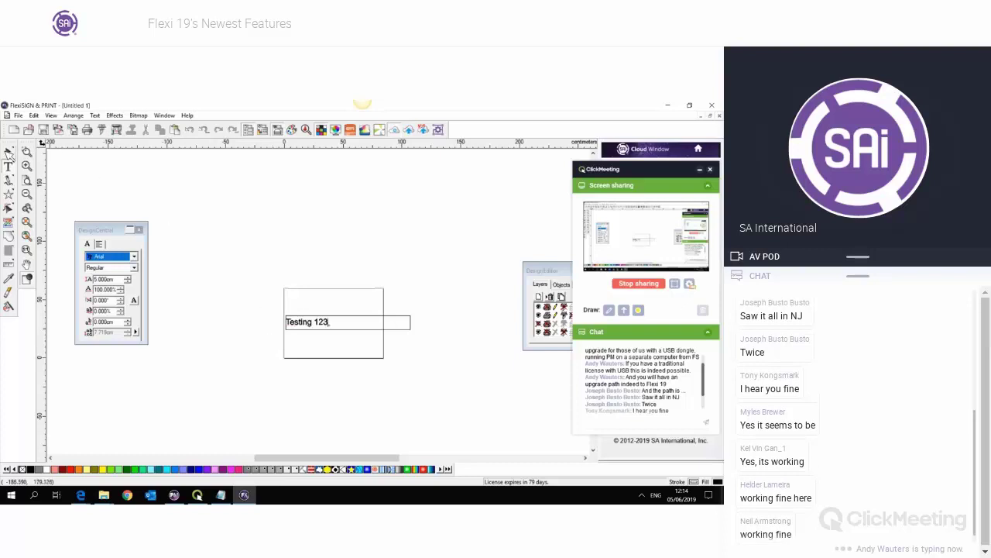
click(10, 152)
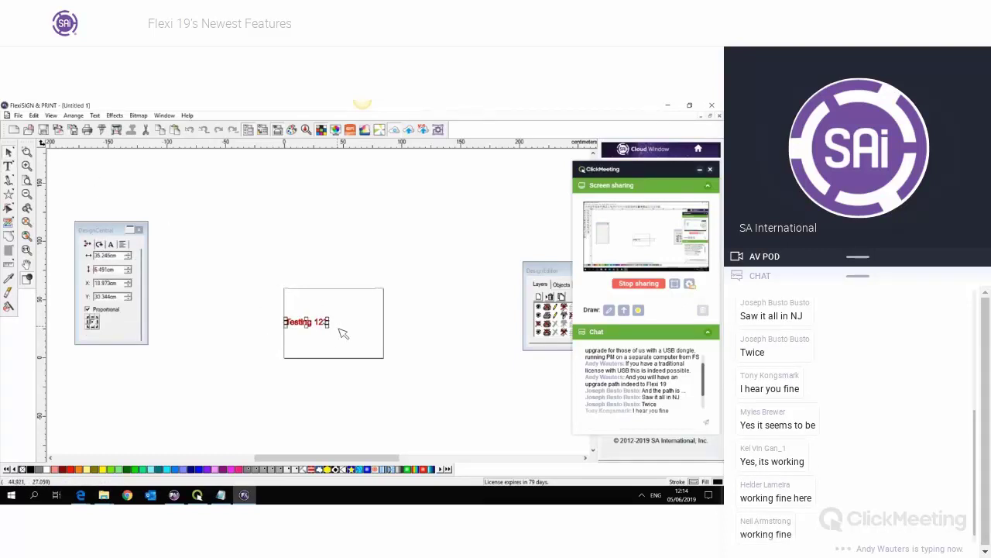
- Place two more staggered copies of Testing 123 and select all three lines
drag(357, 299, 345, 341)
click(416, 380)
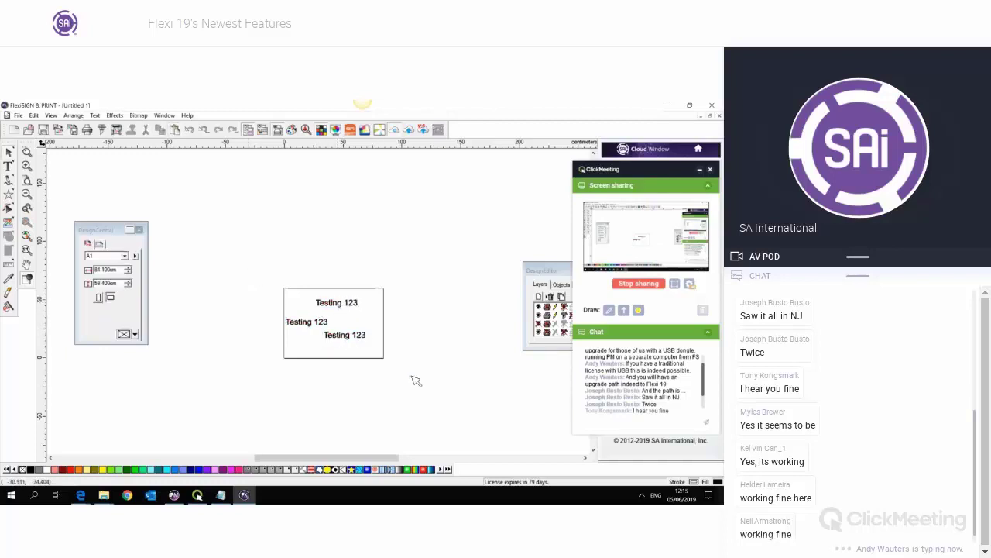
drag(416, 381, 275, 285)
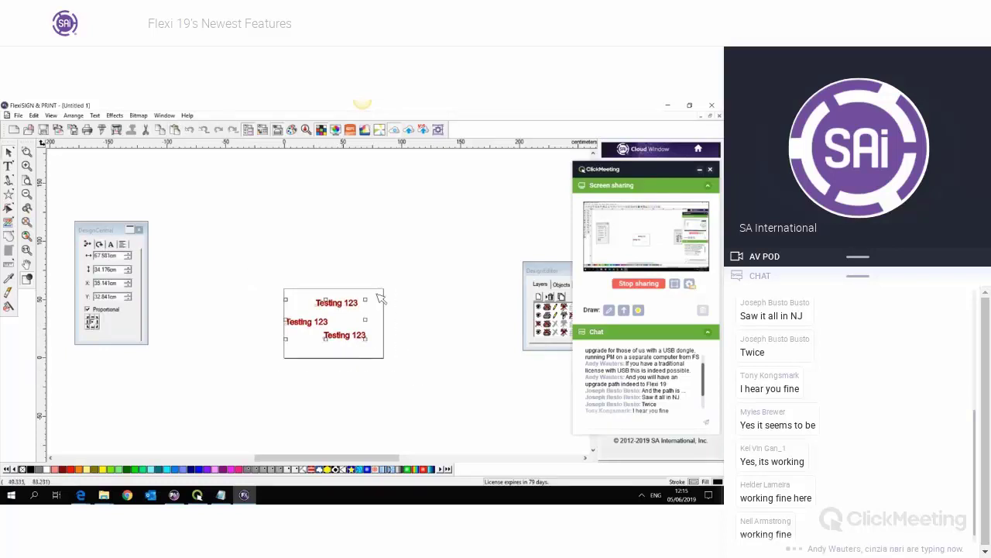
click(107, 130)
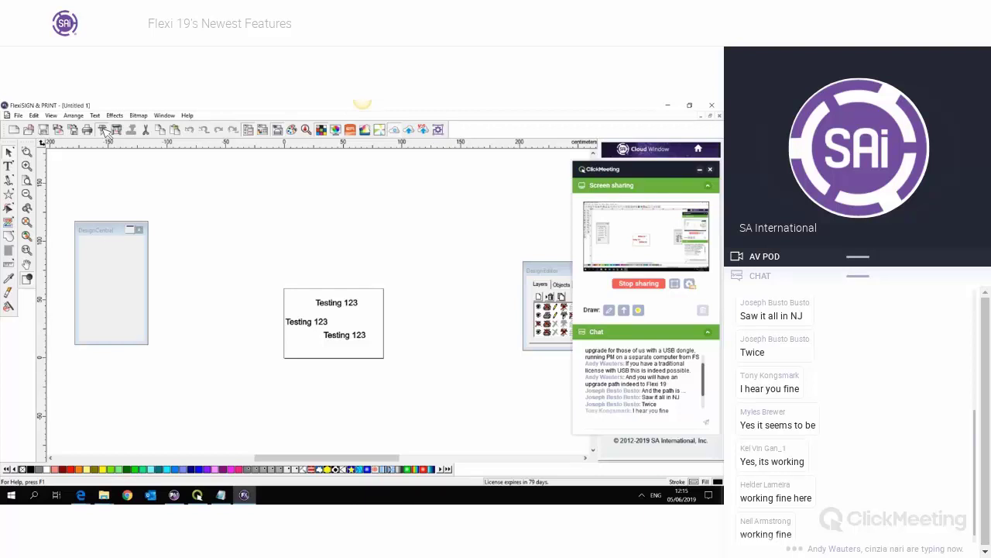
- Switch the text job to plain Nest, zoom the preview, and tick Keep groups and text
click(103, 129)
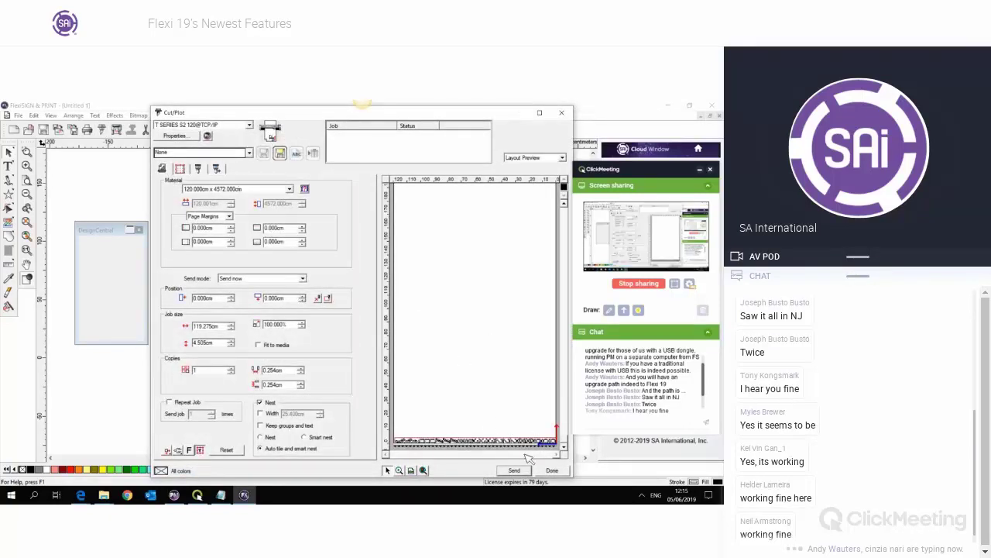
click(261, 403)
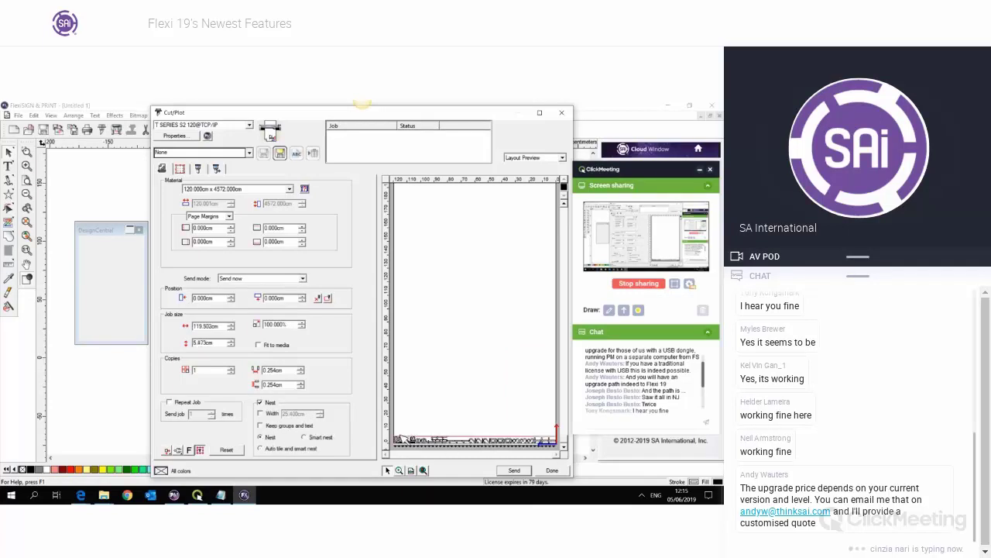
click(399, 469)
drag(408, 438, 564, 455)
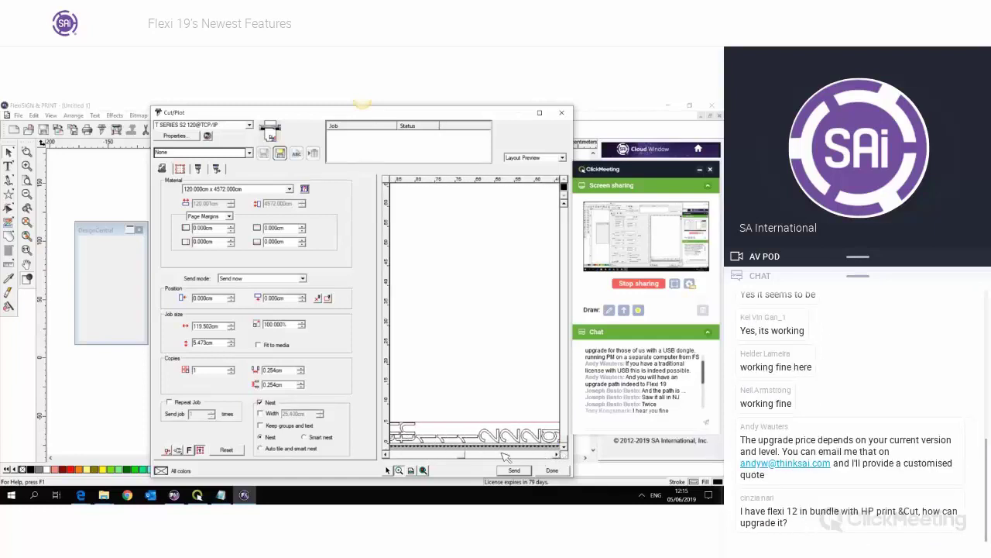
drag(409, 459, 388, 451)
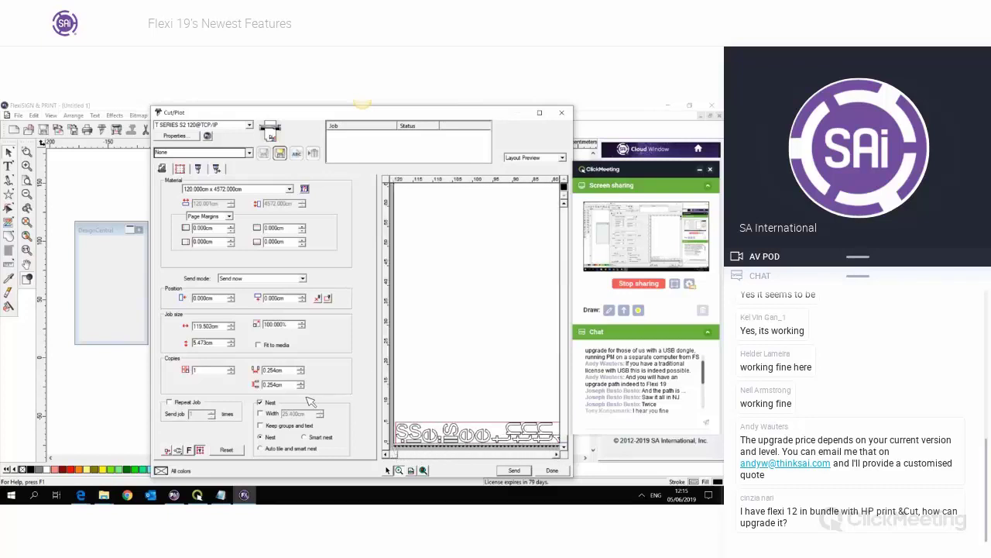
click(261, 426)
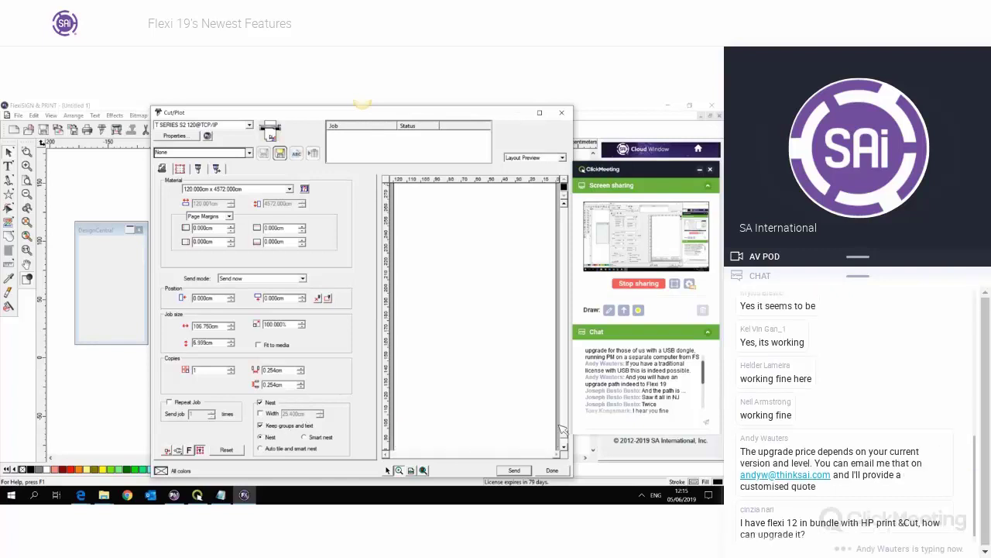
- Zoom into the layout preview to inspect the Testing 123 text nested as whole groups
click(564, 448)
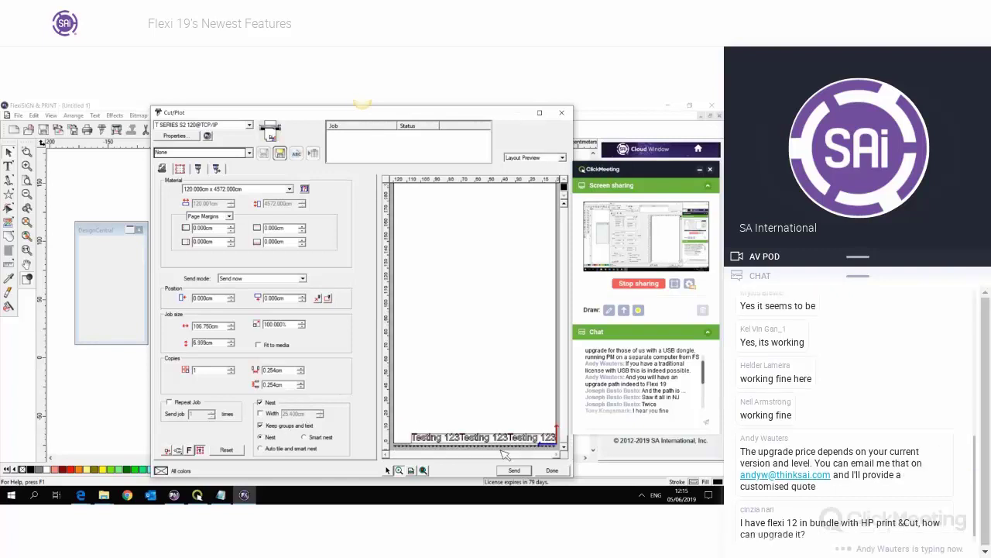
click(442, 442)
drag(440, 454, 551, 457)
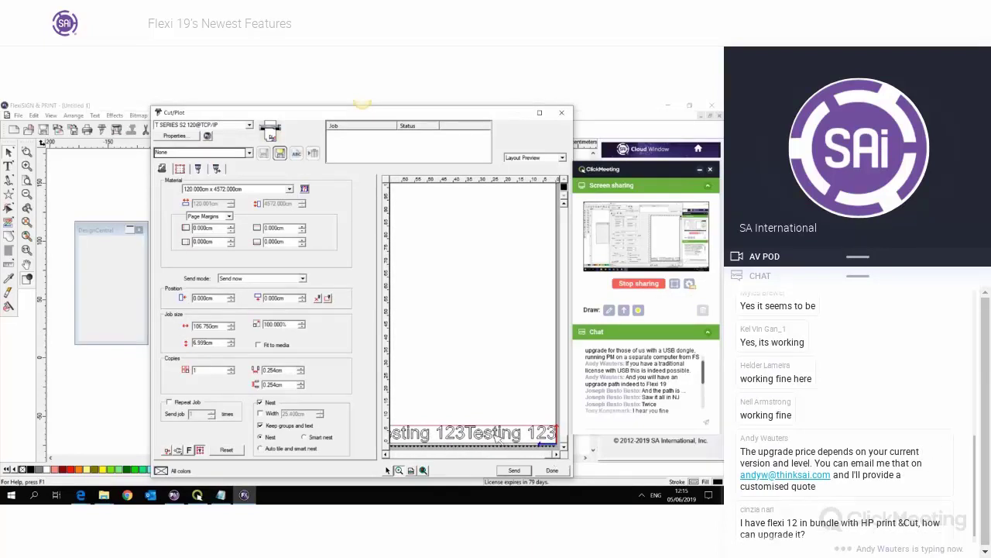
drag(553, 455, 424, 453)
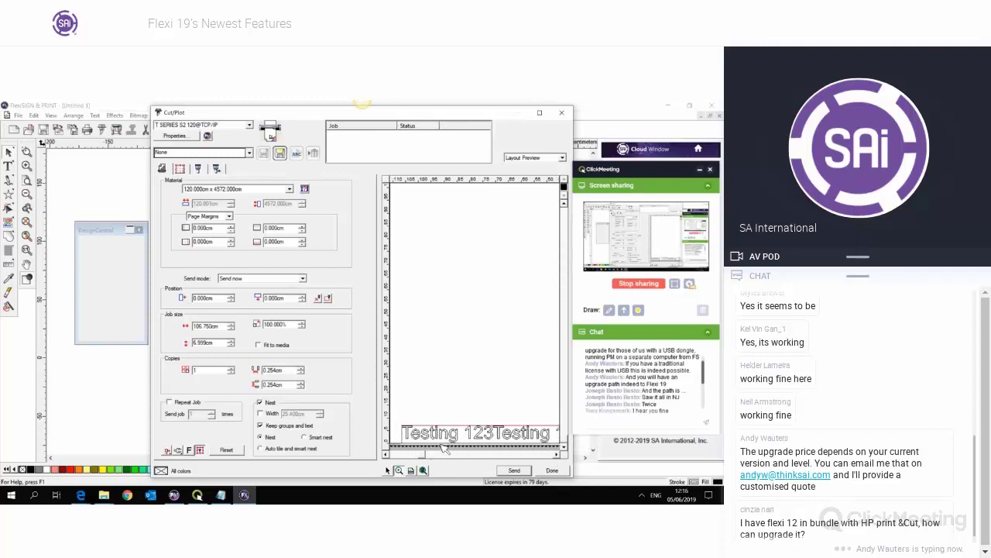
- Untick Keep groups and text, inspect the separately nested letters, and close Cut/Plot
click(261, 426)
click(564, 447)
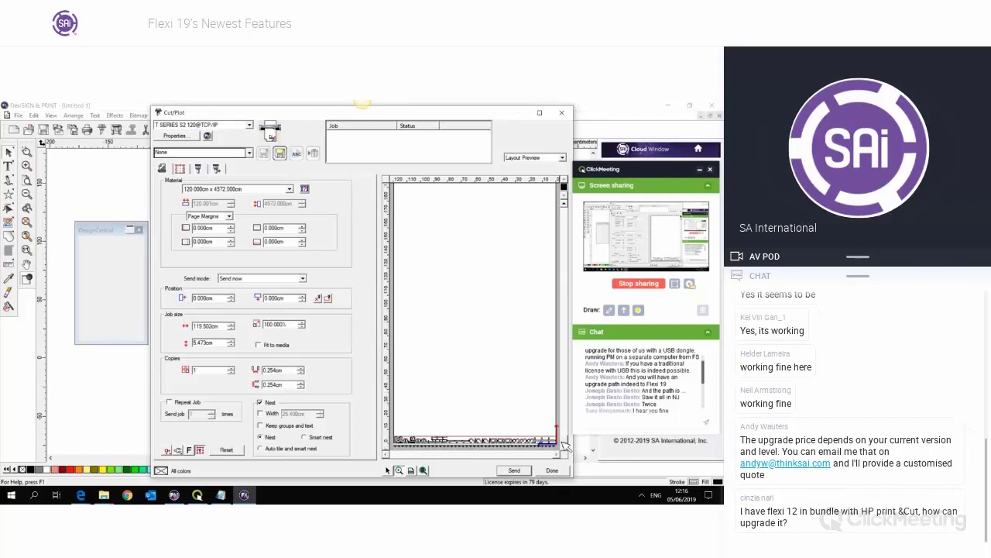
click(428, 450)
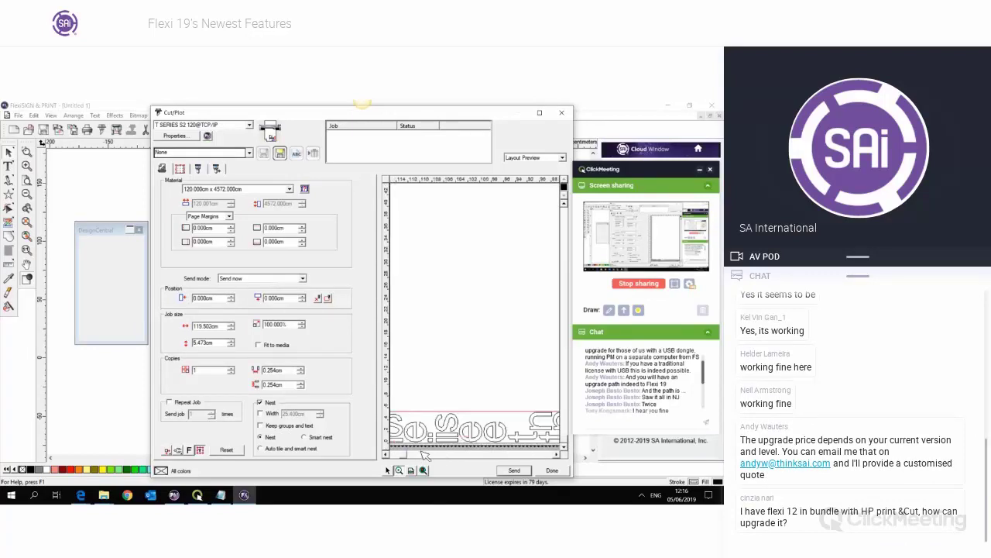
click(387, 454)
click(386, 455)
click(386, 455)
click(421, 455)
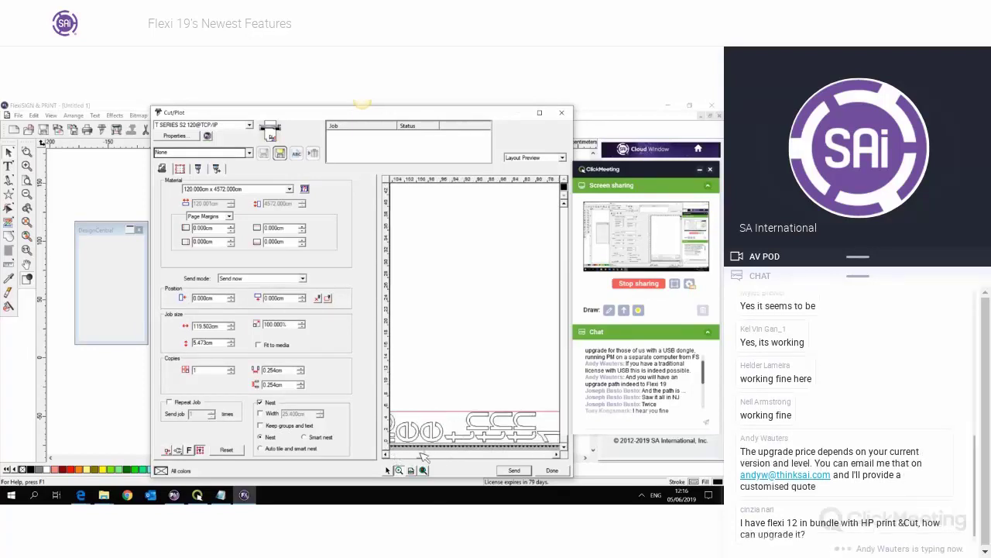
drag(422, 456, 400, 460)
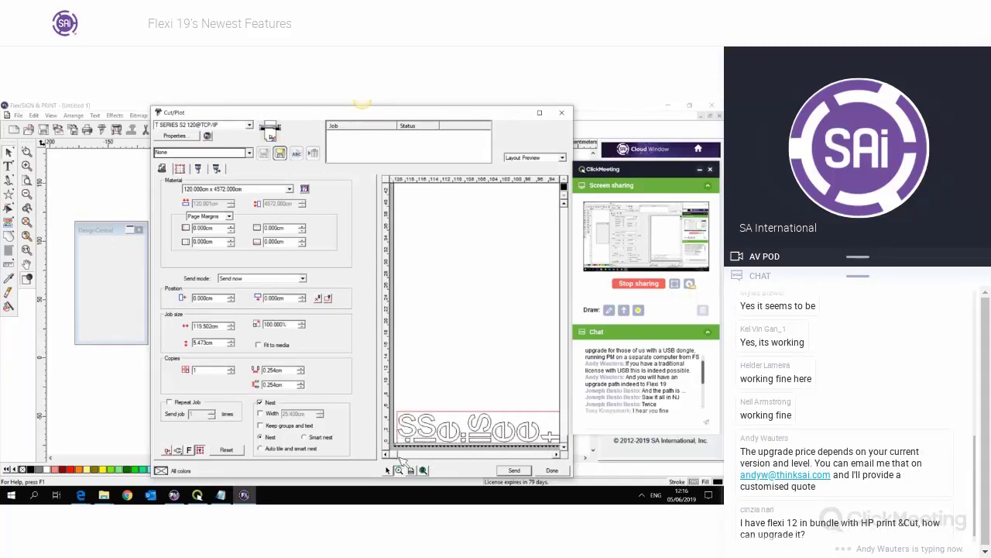
click(562, 113)
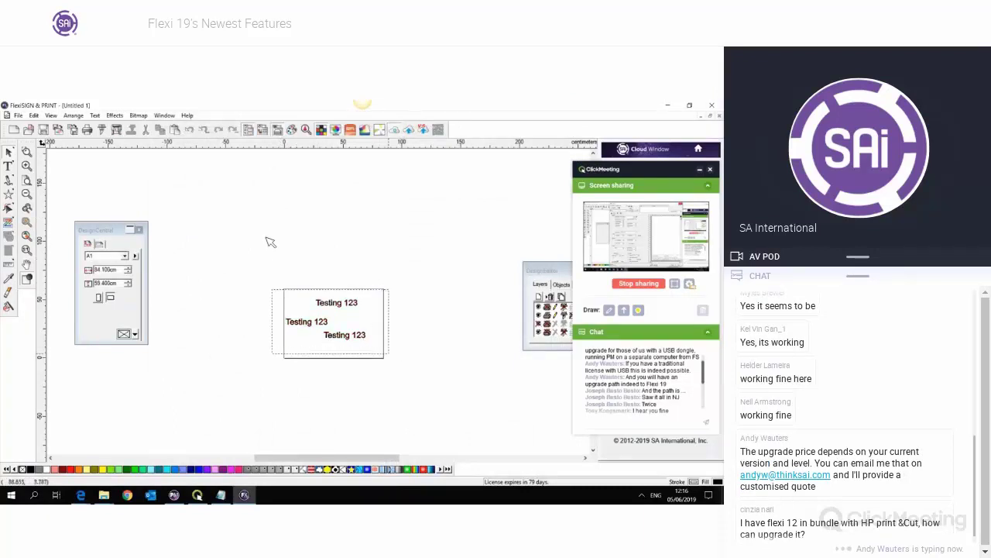
- Delete all three Testing 123 text lines, leaving the rectangle empty
drag(268, 240, 379, 350)
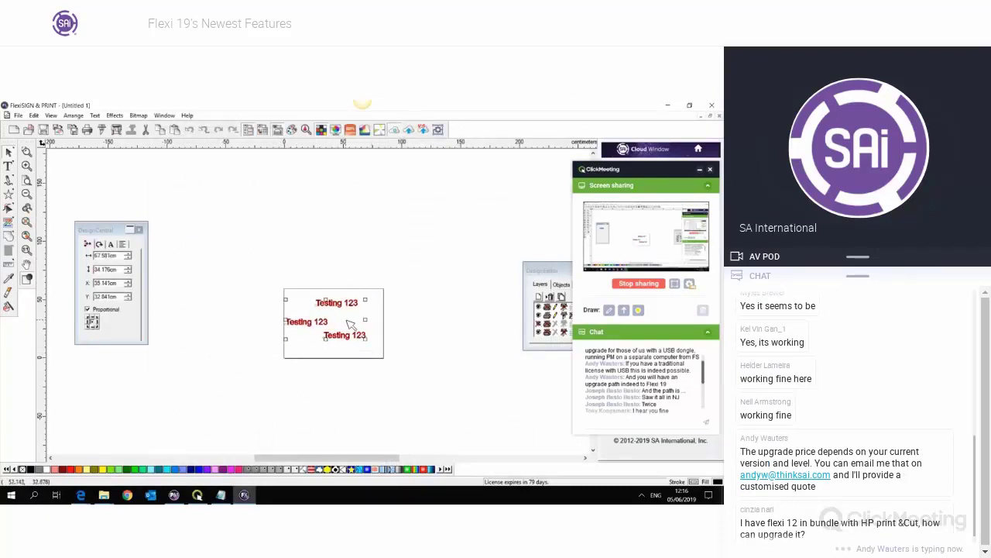
key(Delete)
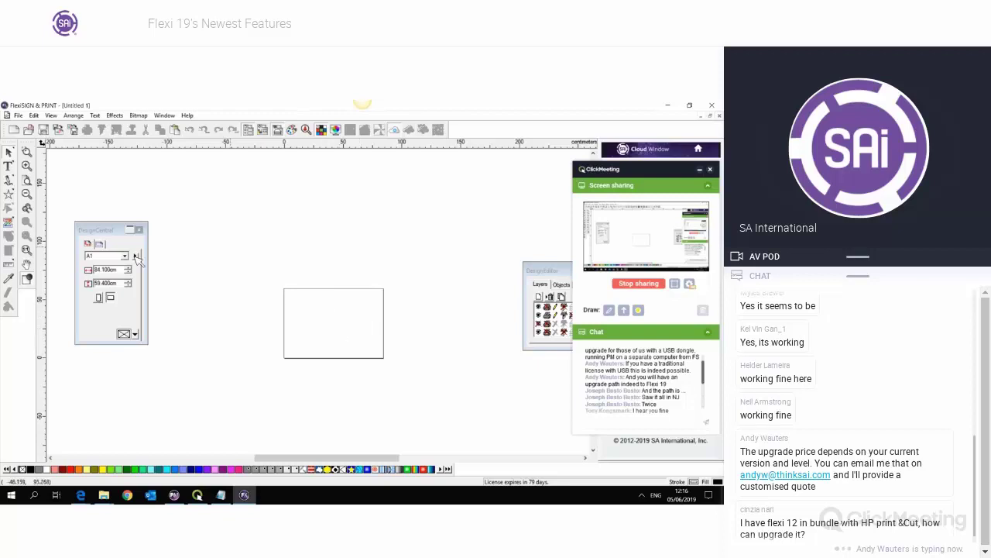
click(8, 167)
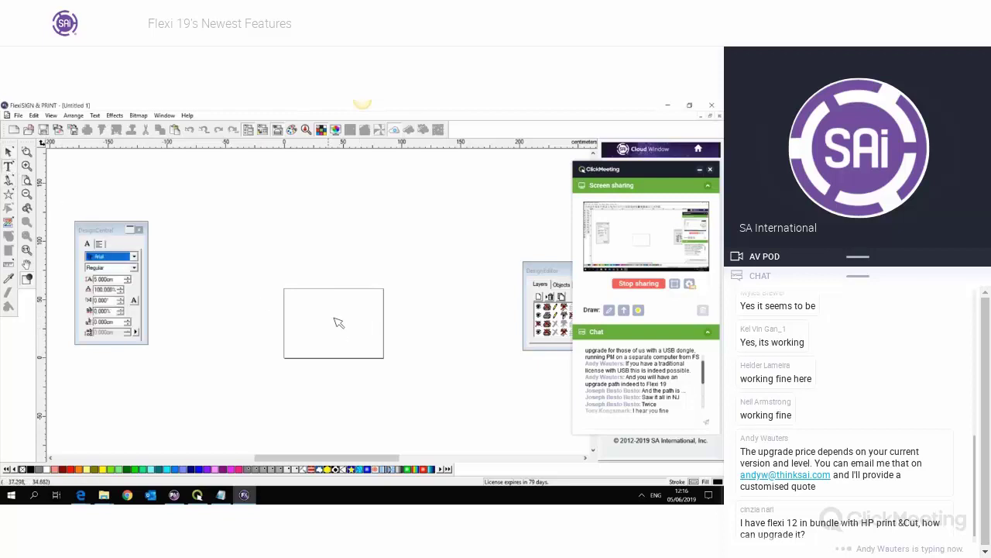
- Add a 10 cm Arial letter 'A' and move it toward the page centre
scroll(336, 325, up, 2)
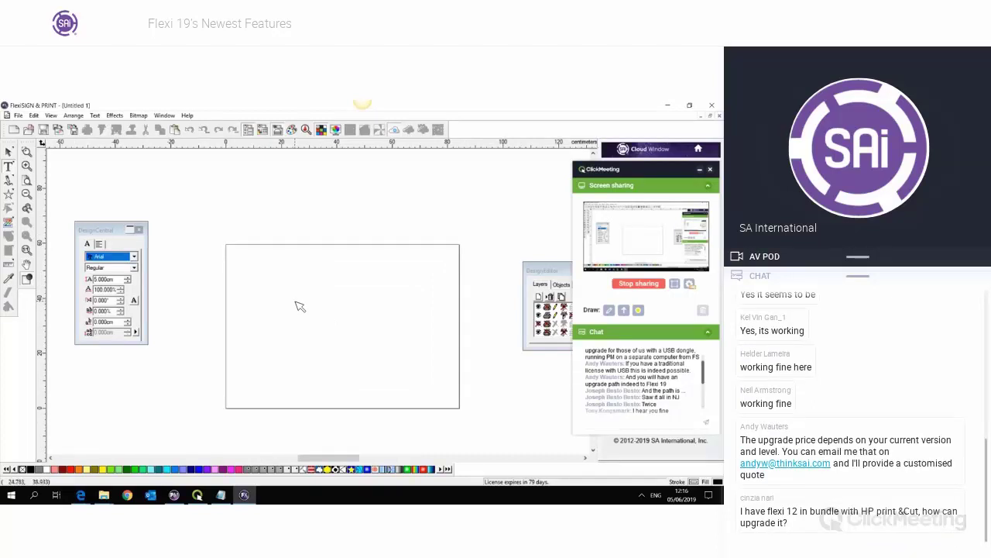
click(296, 302)
drag(114, 280, 84, 285)
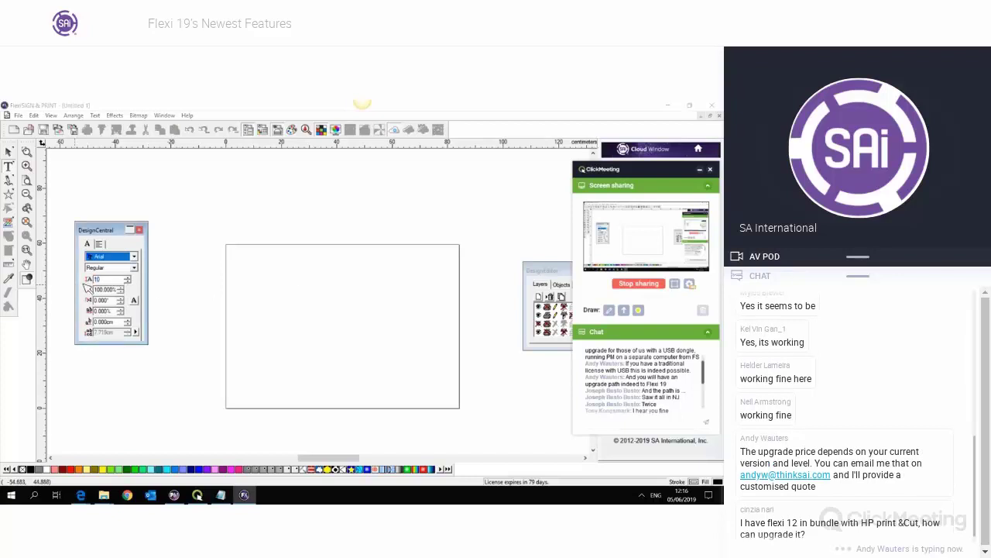
key(Return)
text(A)
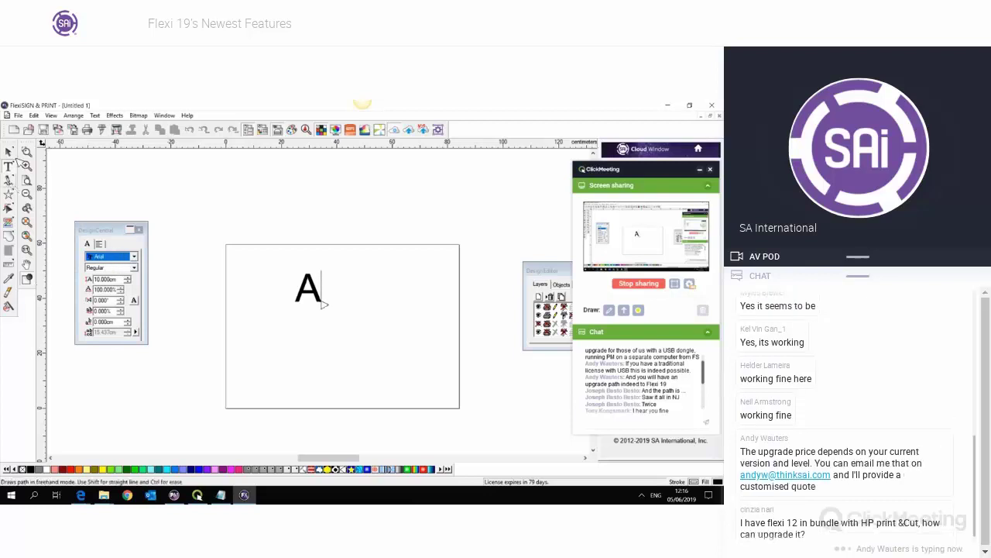
key(Escape)
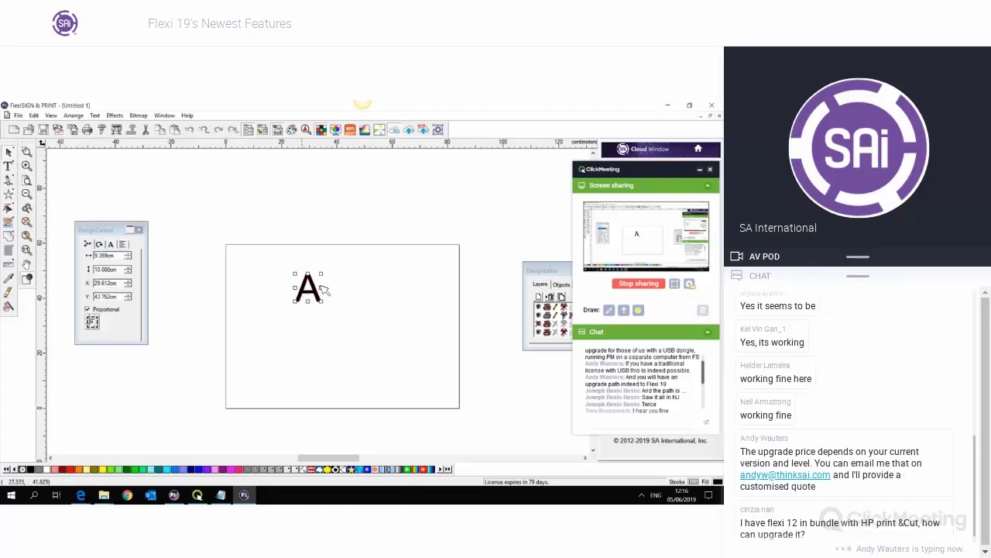
drag(310, 301, 317, 333)
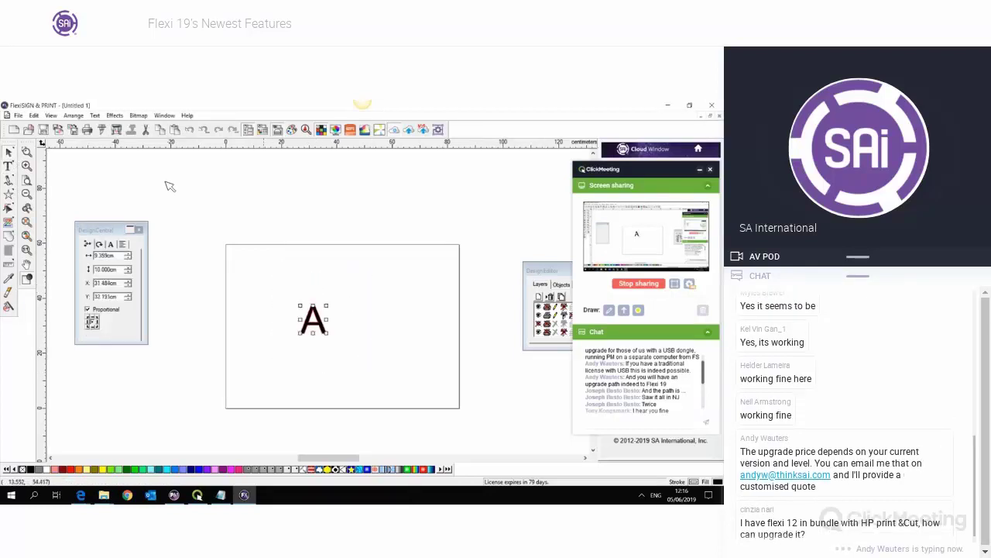
- Turn off Nest for the A job and set its orientation to upright
click(108, 133)
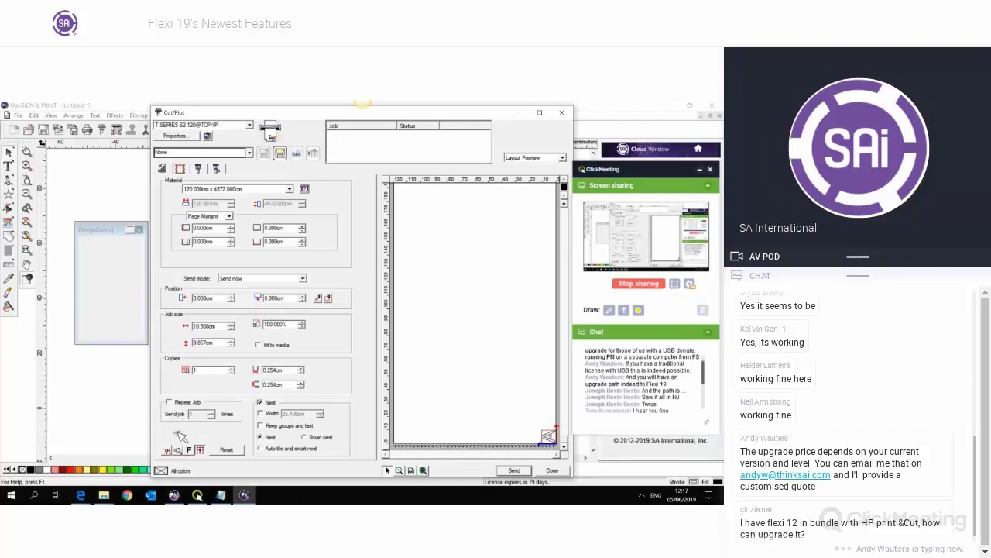
click(179, 450)
click(181, 431)
click(179, 450)
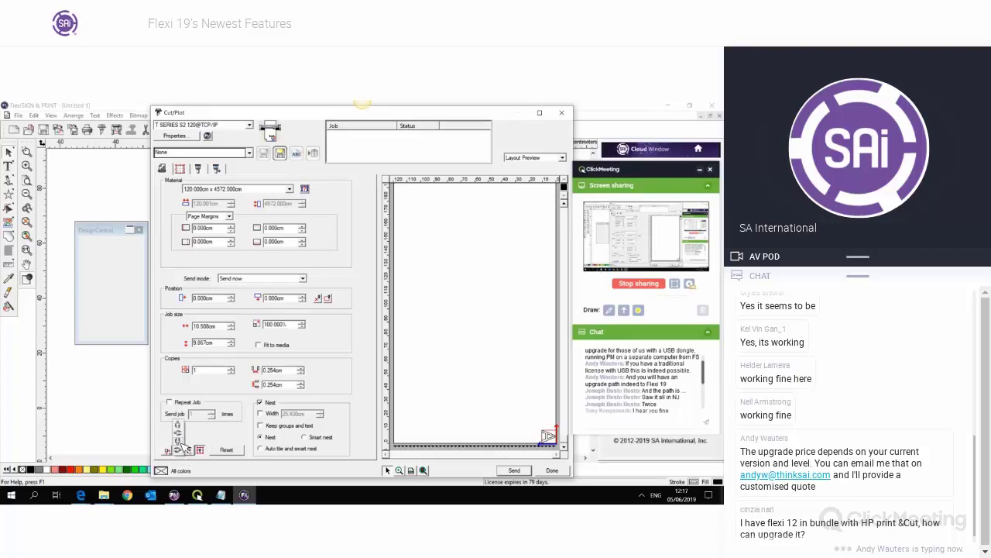
click(181, 441)
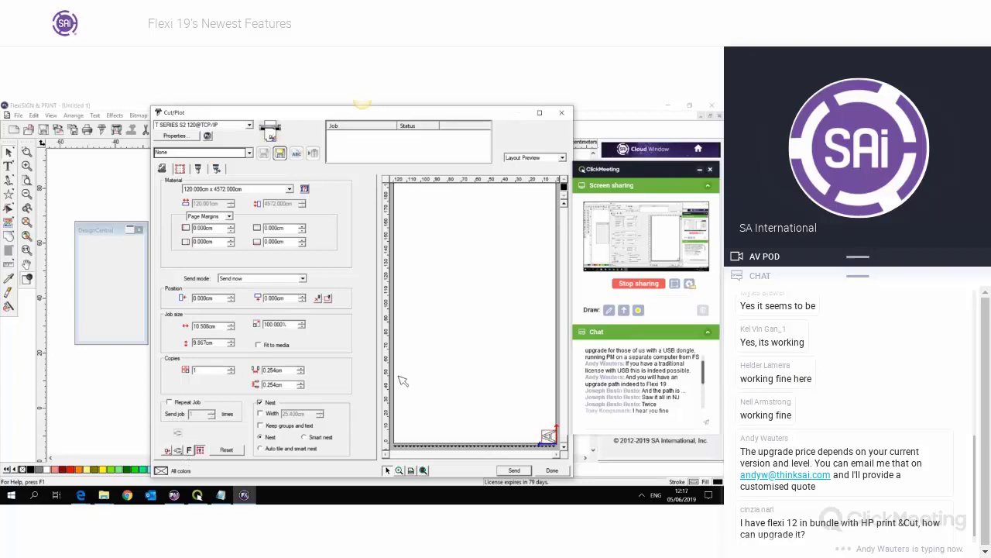
click(179, 169)
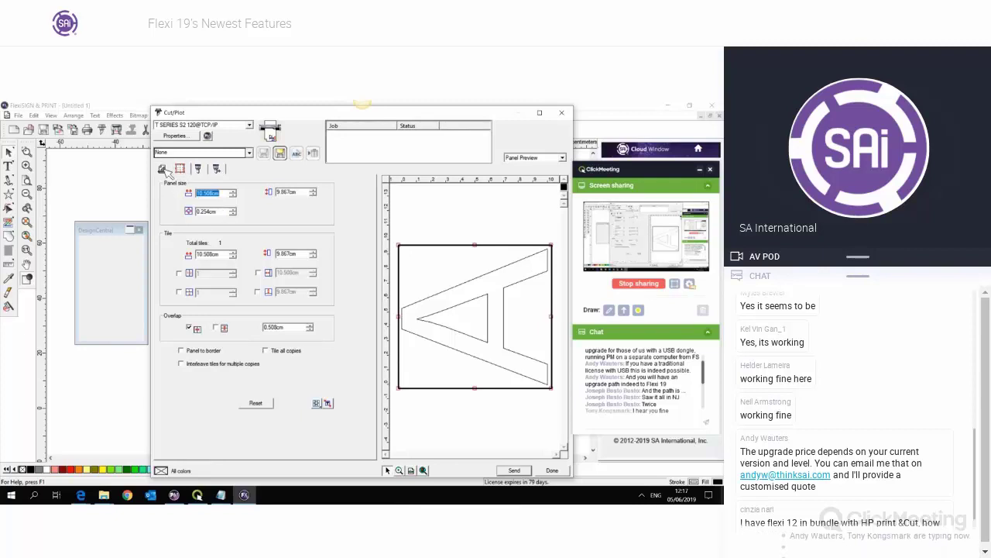
click(161, 169)
click(261, 404)
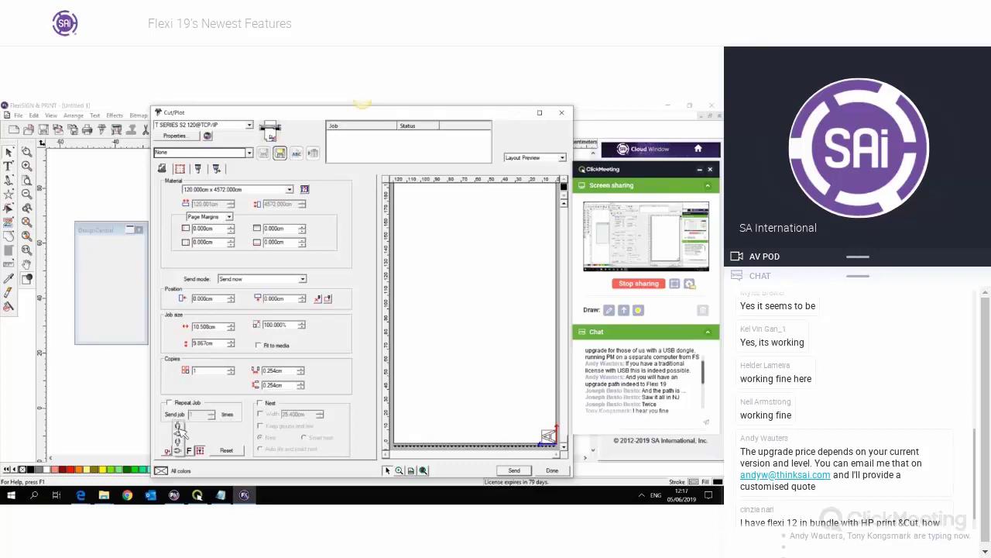
click(179, 426)
- Enable tiling and split the A into 2 tiles with 0.508 cm overlap
click(181, 169)
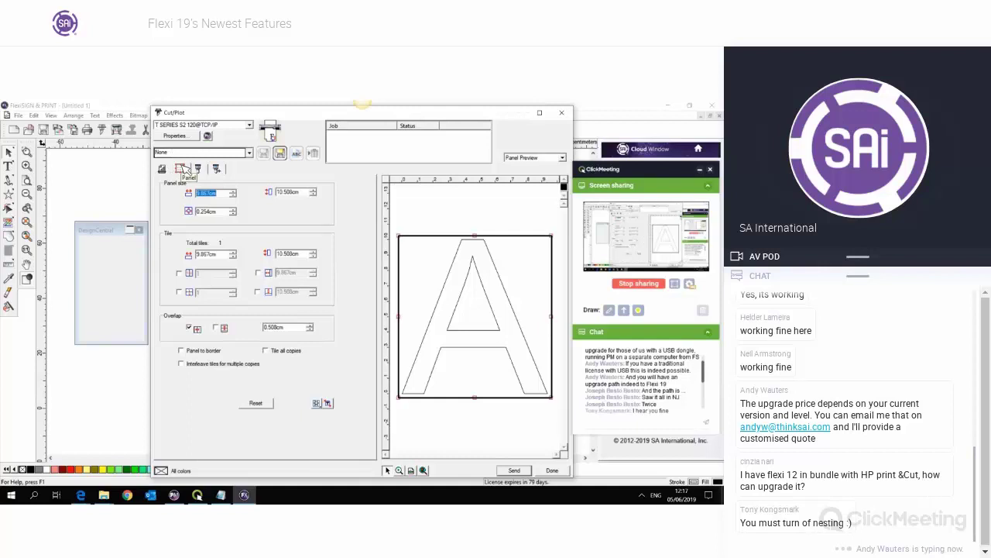
click(180, 292)
click(233, 290)
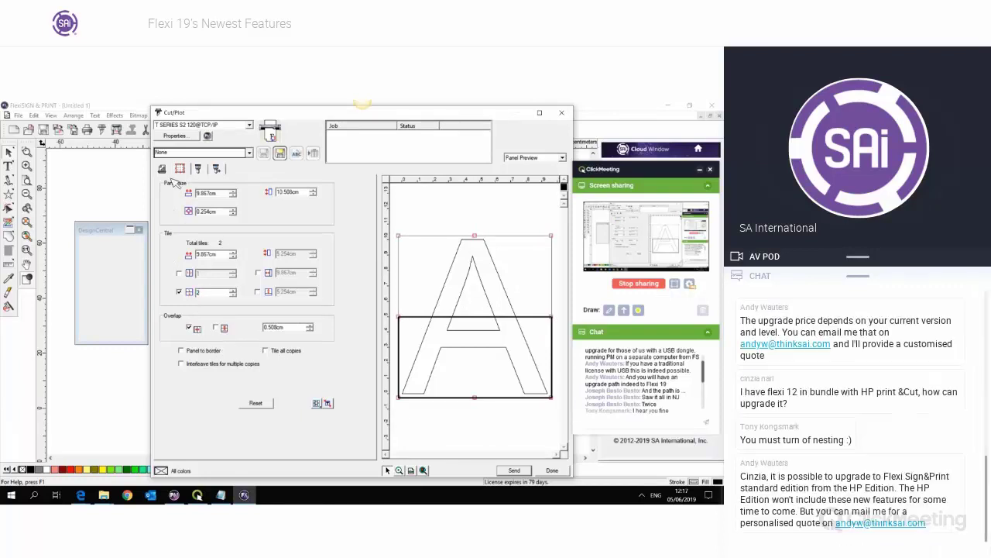
- Raise the A job to 33 copies and shift the nested copies up the material
click(163, 170)
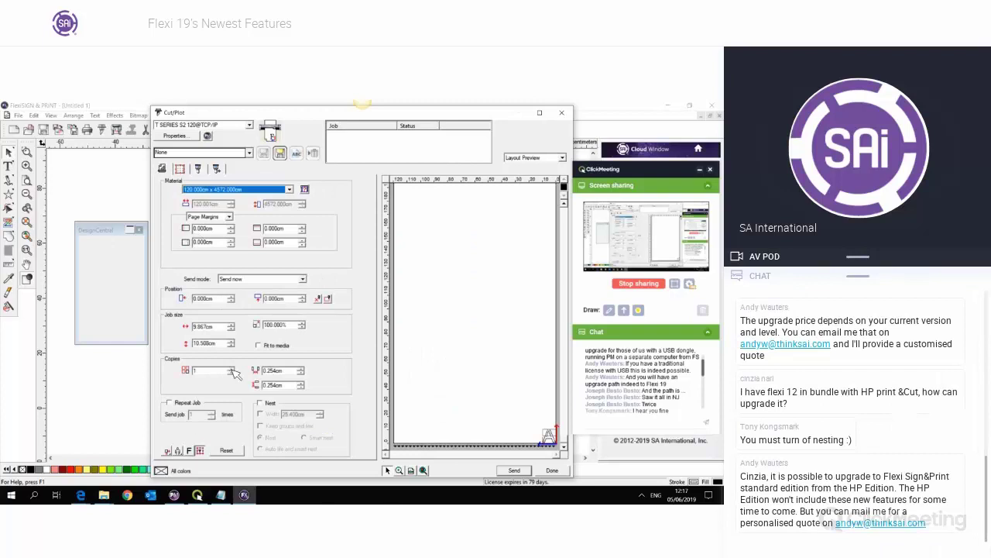
click(232, 368)
click(231, 369)
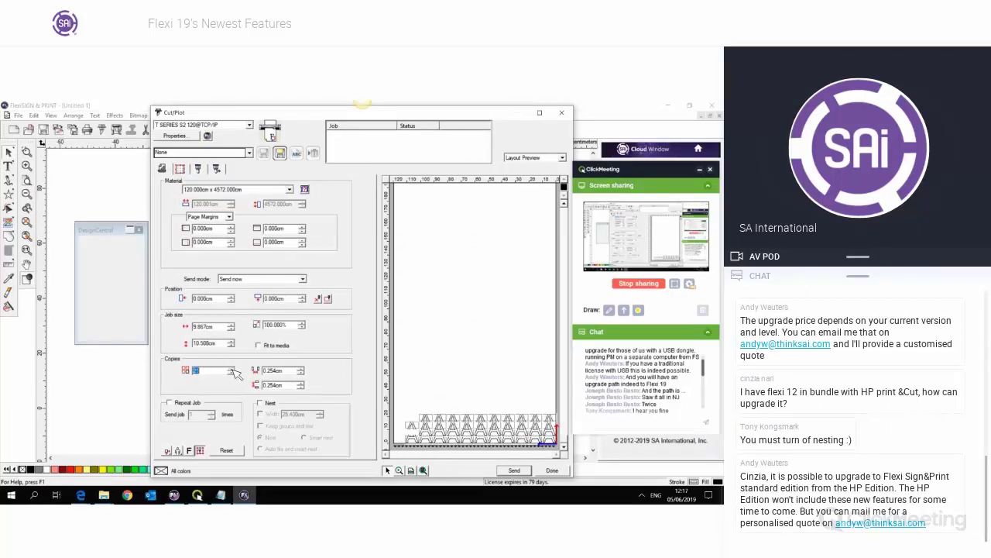
click(231, 368)
click(232, 370)
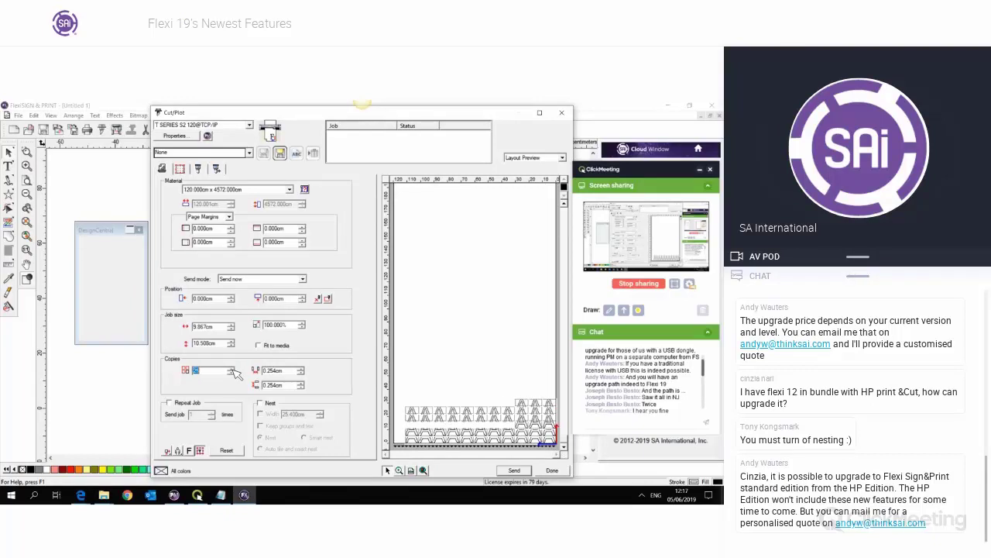
click(232, 369)
click(232, 369)
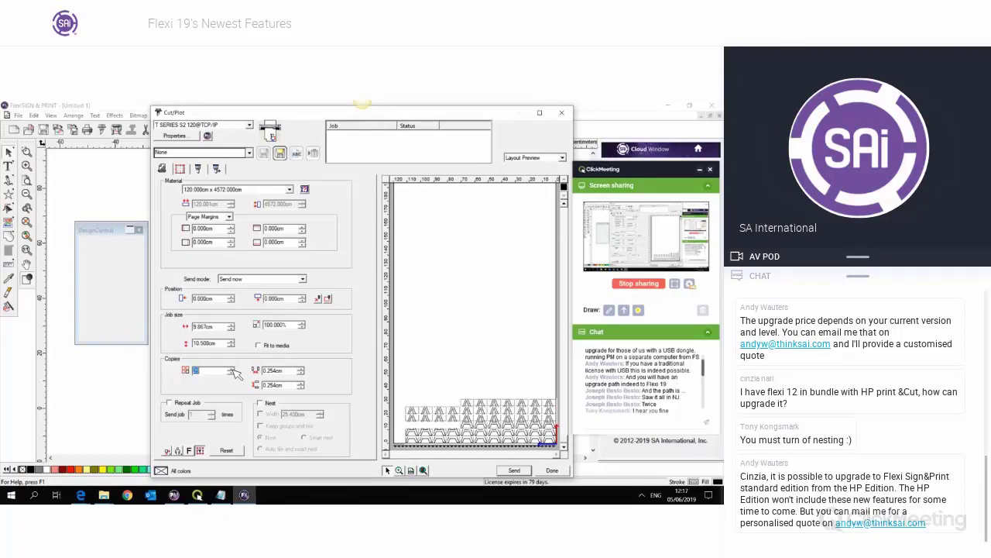
click(231, 369)
click(232, 370)
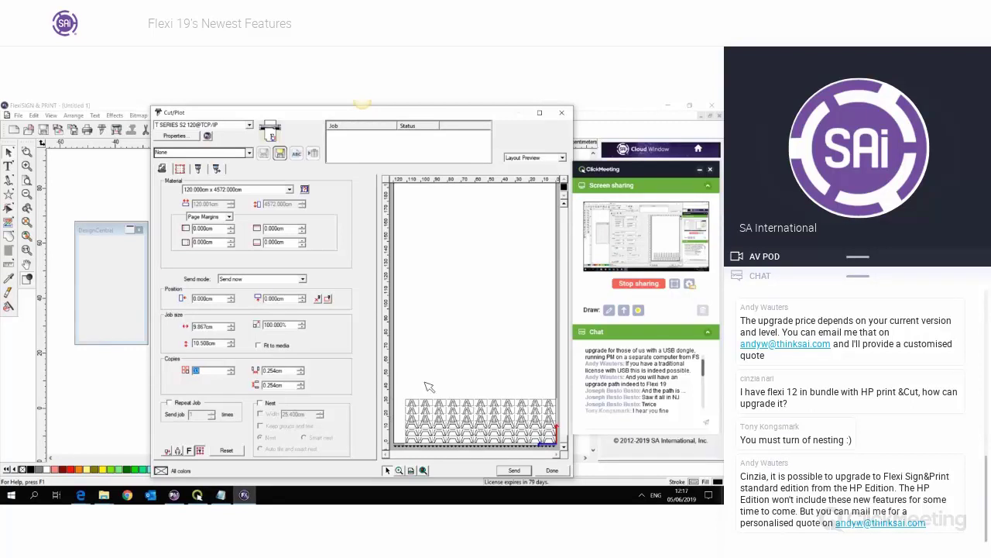
drag(468, 429, 475, 357)
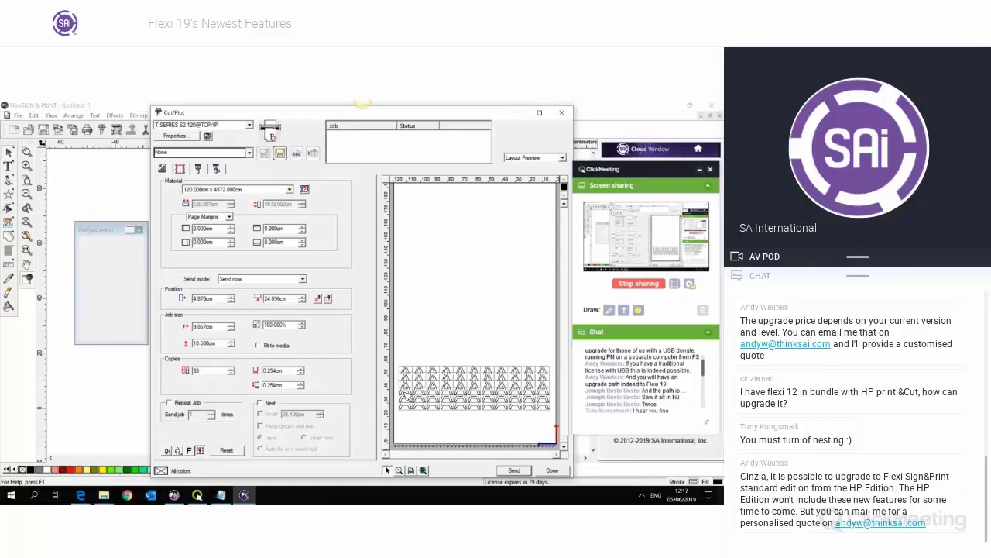
- Turn on Interleave tiles for multiple copies and drag the job to the material's bottom-right corner
click(183, 170)
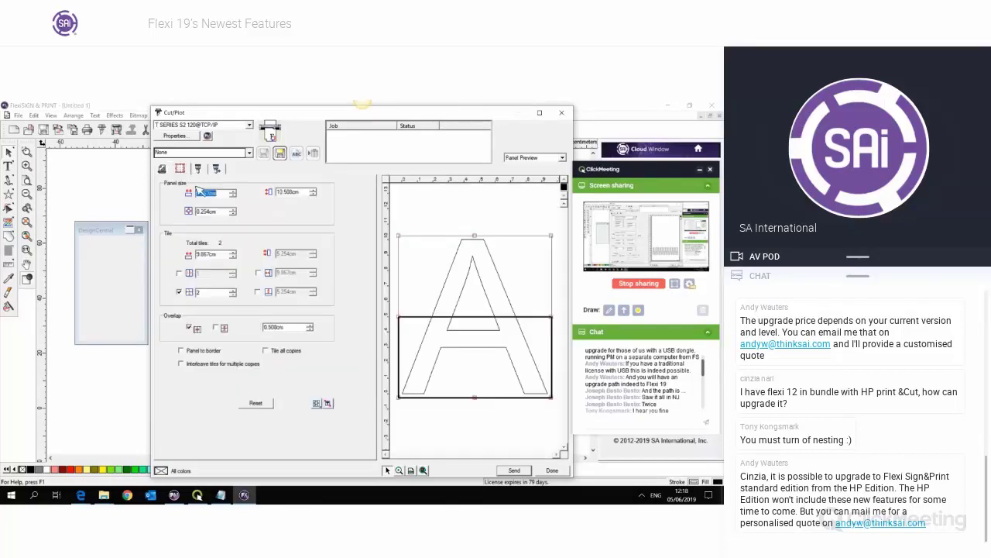
click(205, 364)
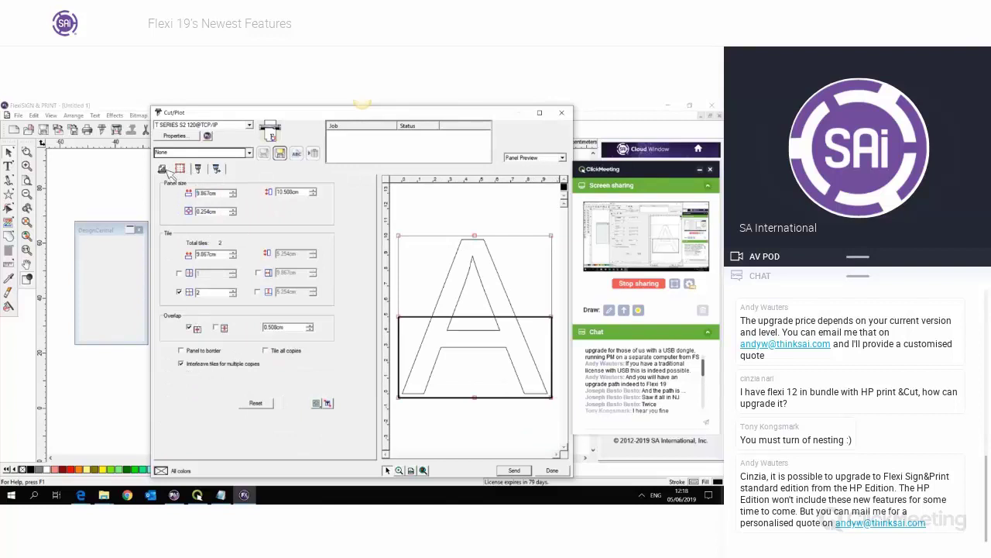
click(162, 168)
drag(466, 401, 520, 427)
click(162, 170)
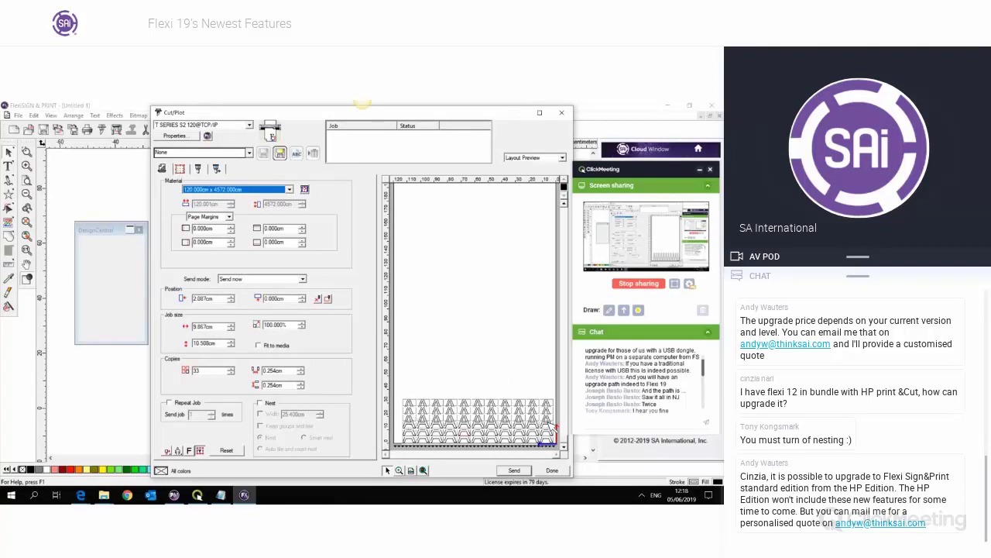
- Re-enable tile interleaving, close the Cut/Plot settings, and select the letter A
click(180, 169)
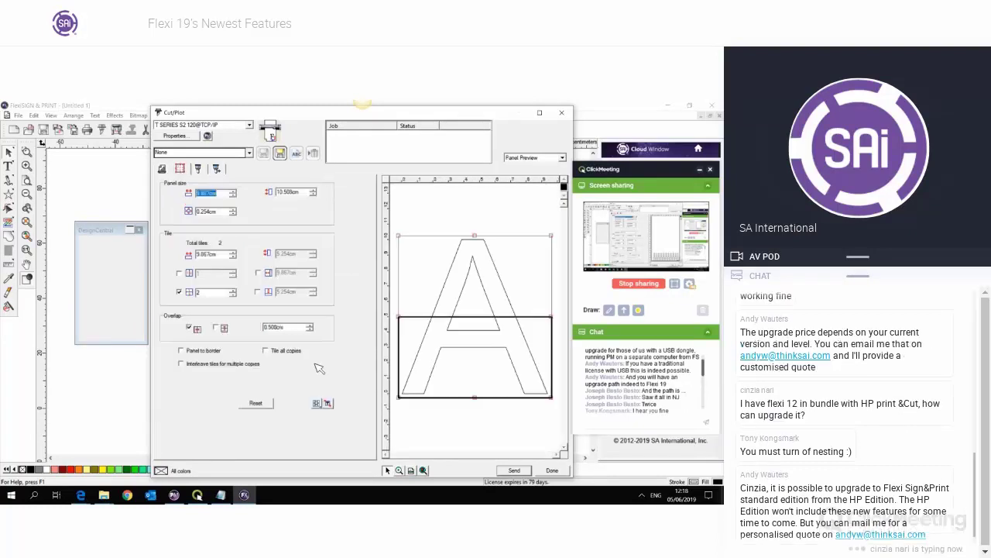
click(225, 365)
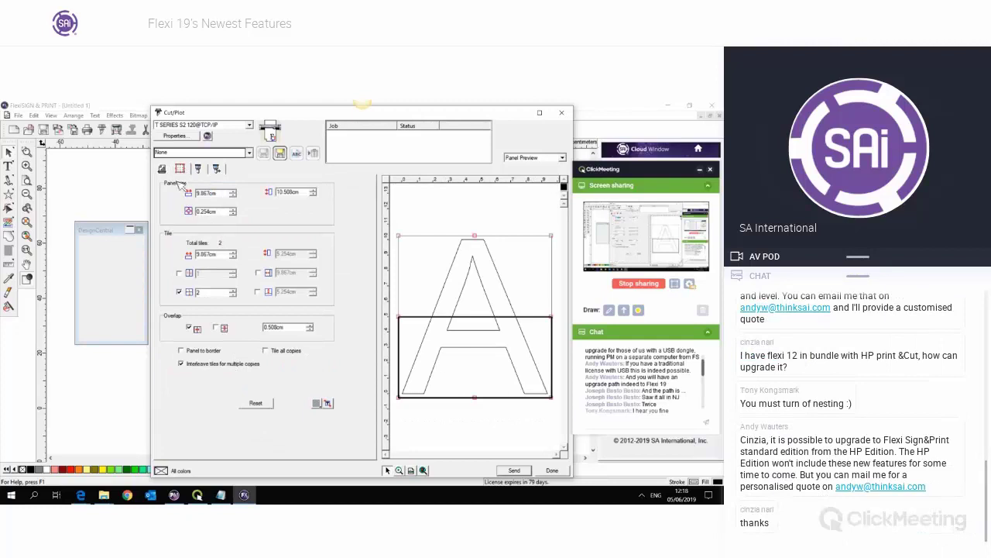
click(163, 170)
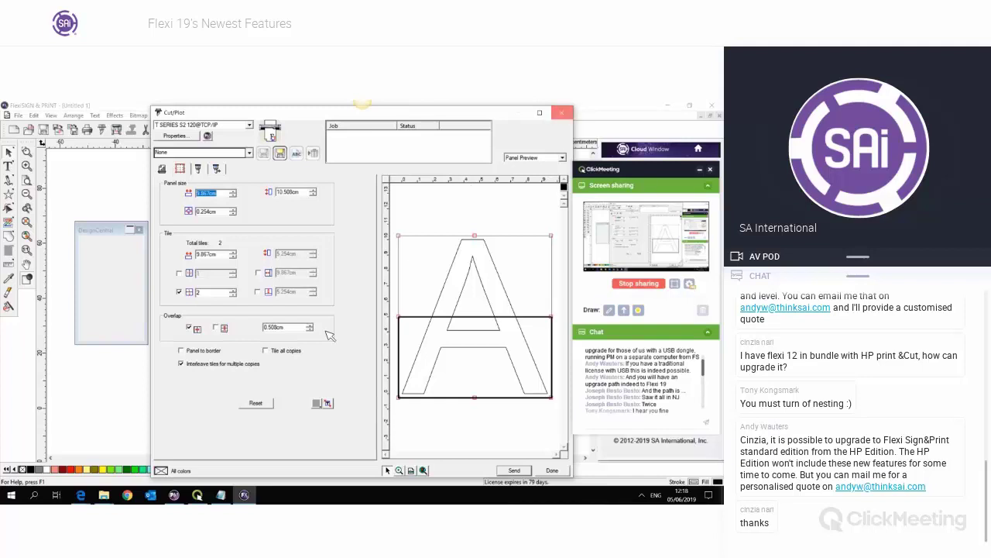
click(561, 112)
drag(288, 273, 354, 342)
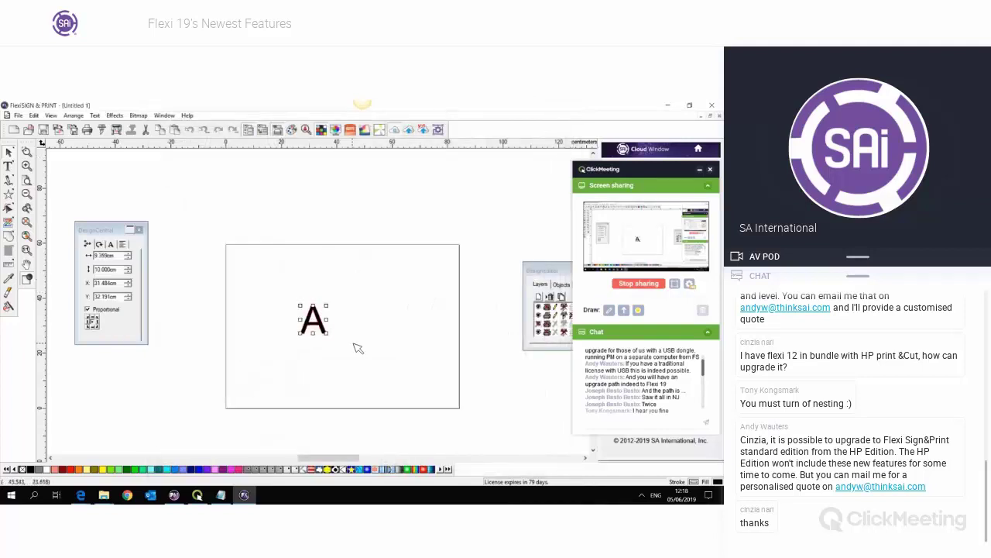
- Delete the letter A, draw a large circle on the page and a small one above, and select both
key(Delete)
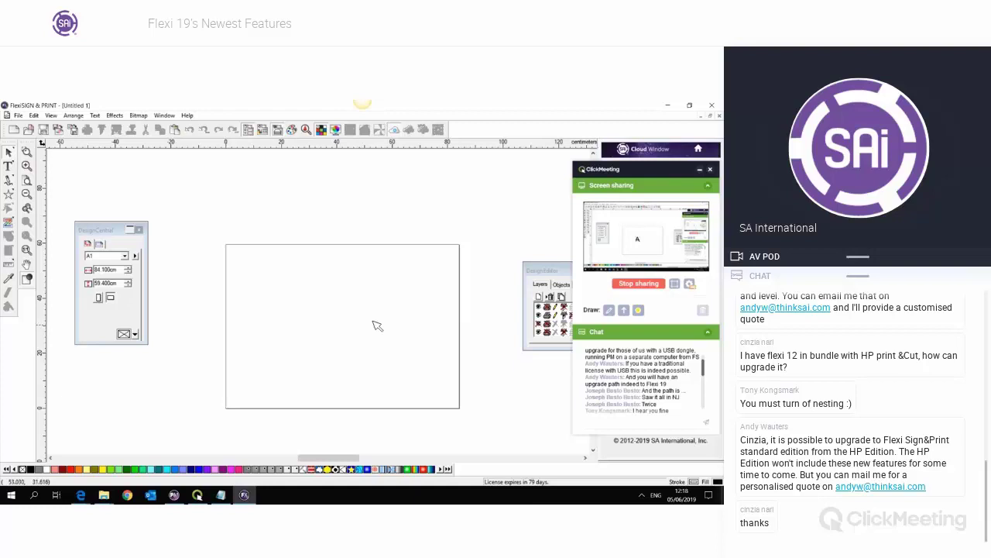
scroll(695, 391, down, 5)
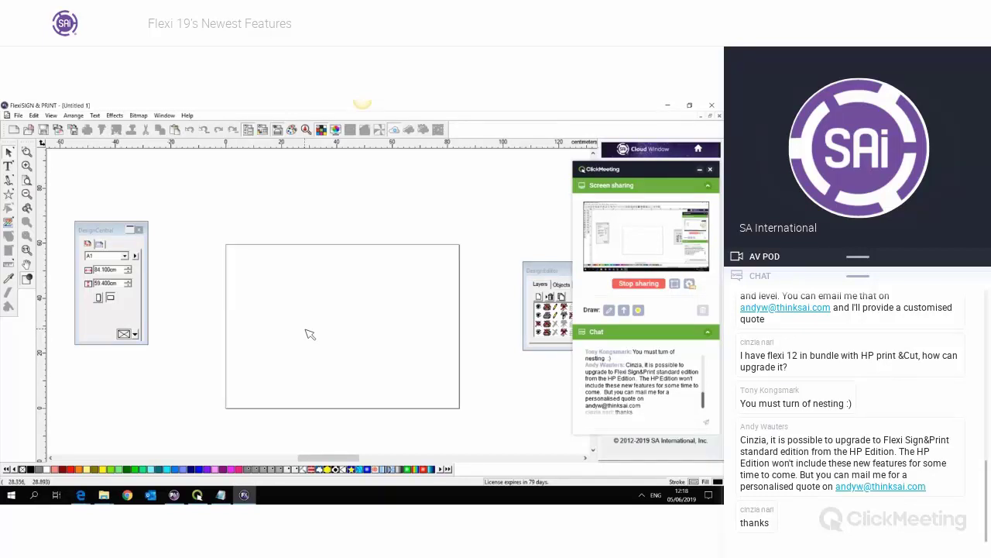
click(14, 195)
click(18, 196)
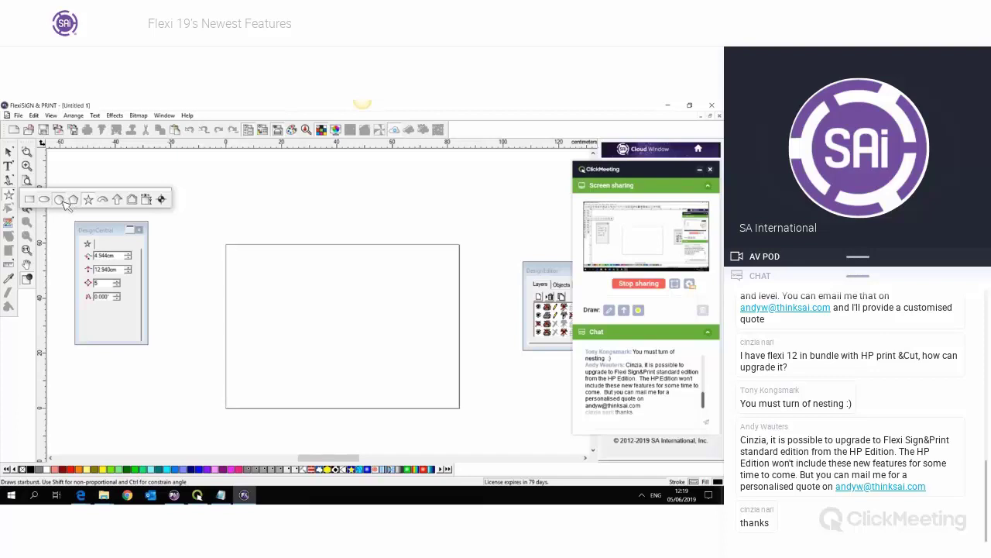
click(62, 199)
drag(361, 317, 335, 351)
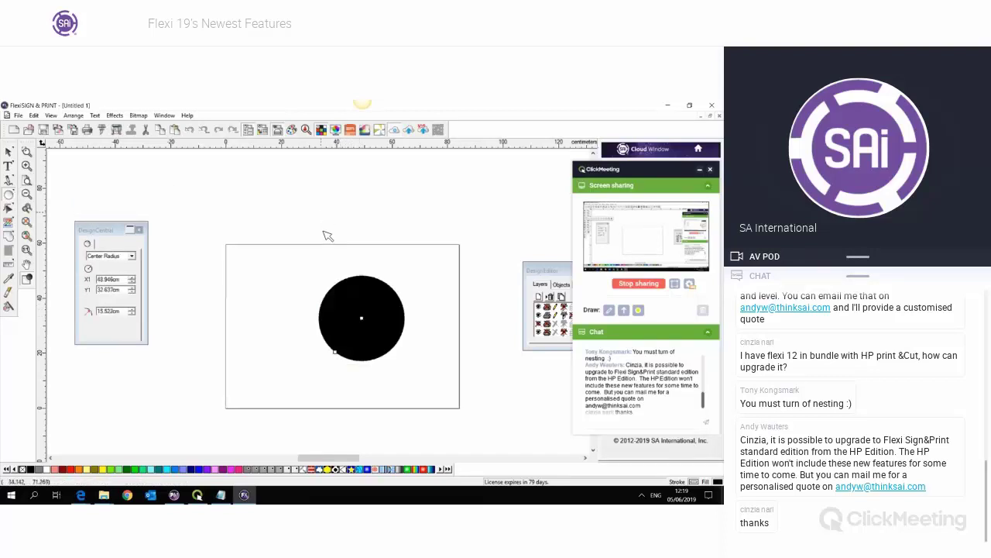
drag(322, 215, 302, 217)
click(10, 151)
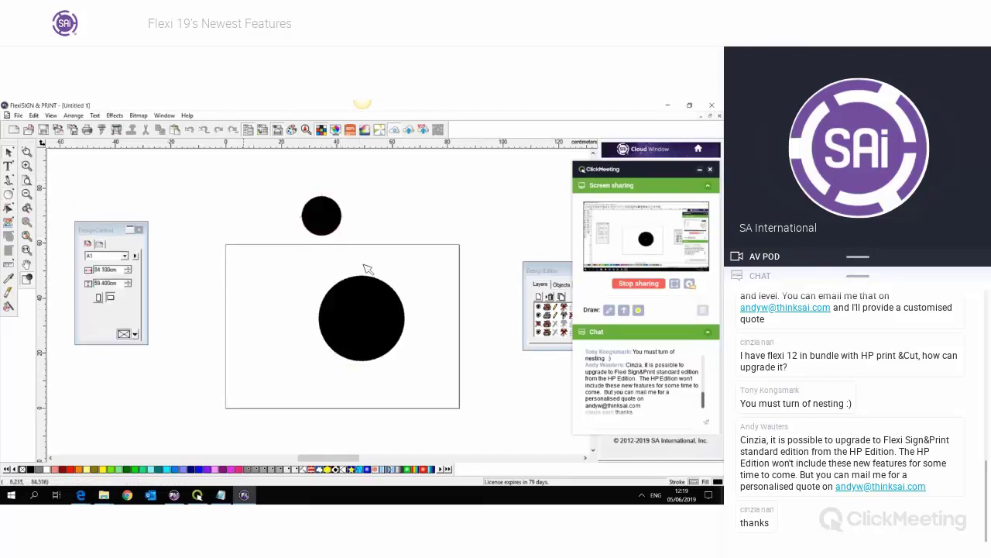
drag(265, 191, 440, 388)
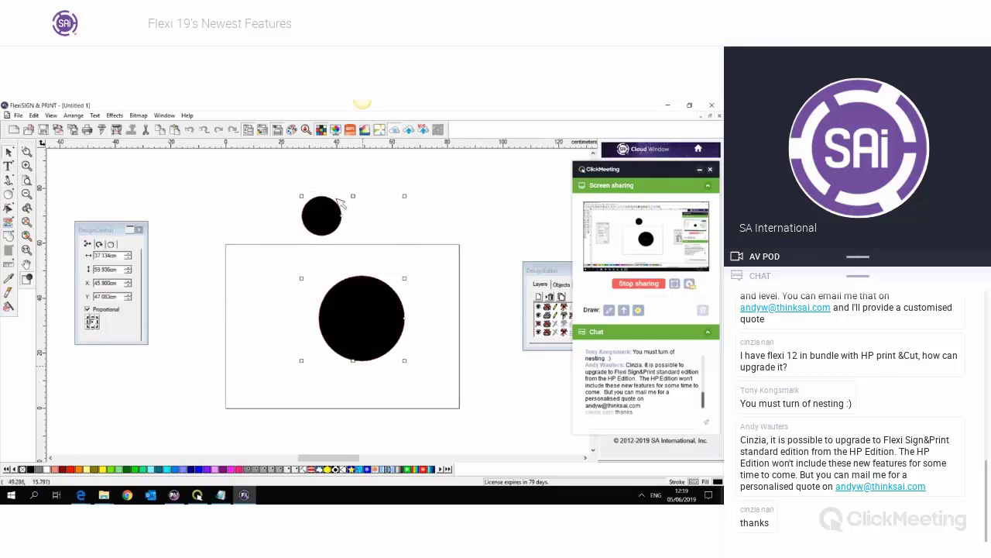
- Reopen Cut/Plot for the circles, accept resetting the panels, and set Copies to 1
click(108, 133)
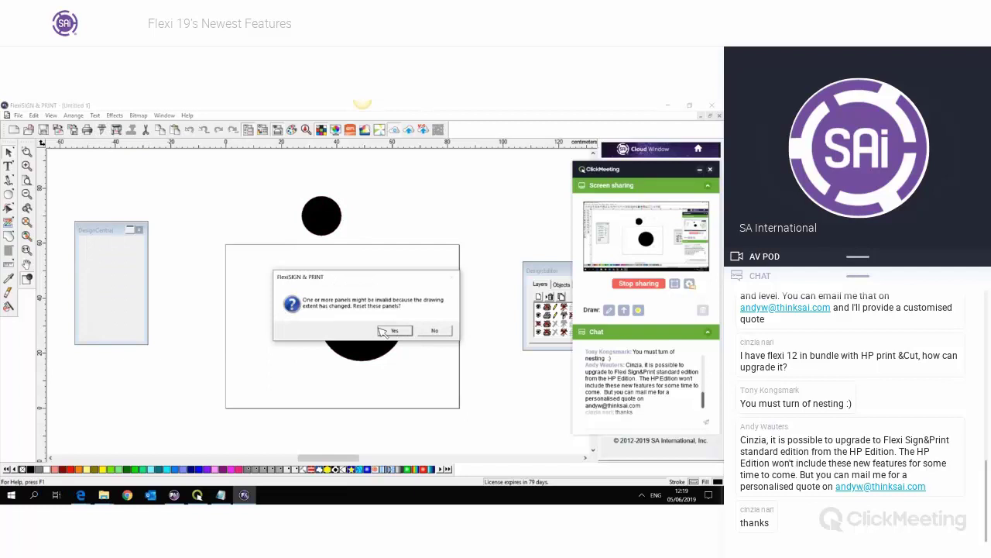
click(406, 332)
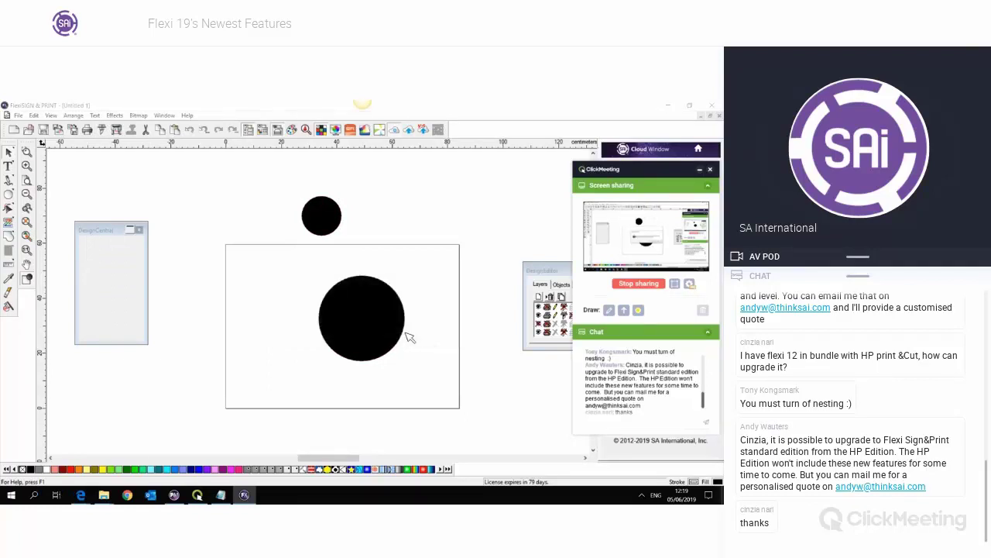
drag(215, 372, 180, 370)
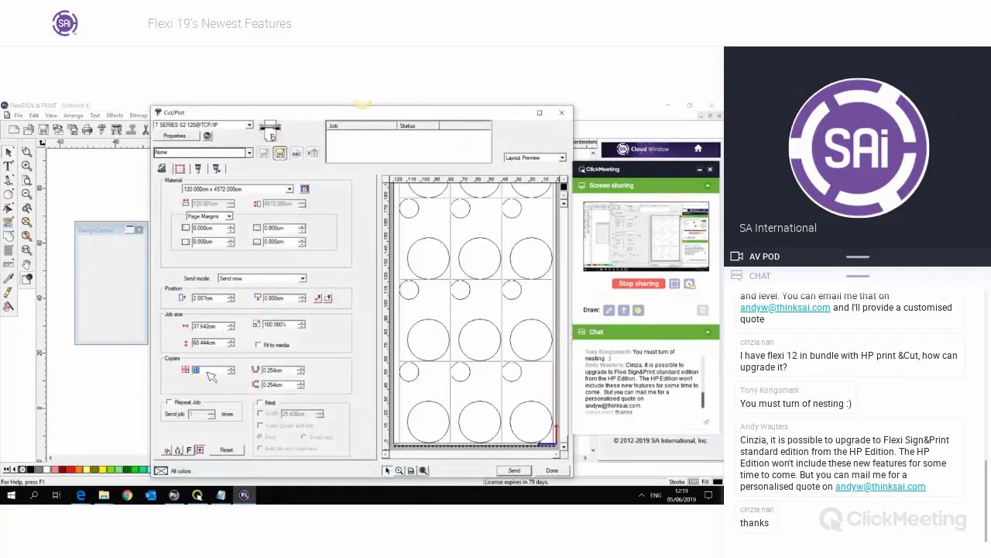
text(1)
click(280, 371)
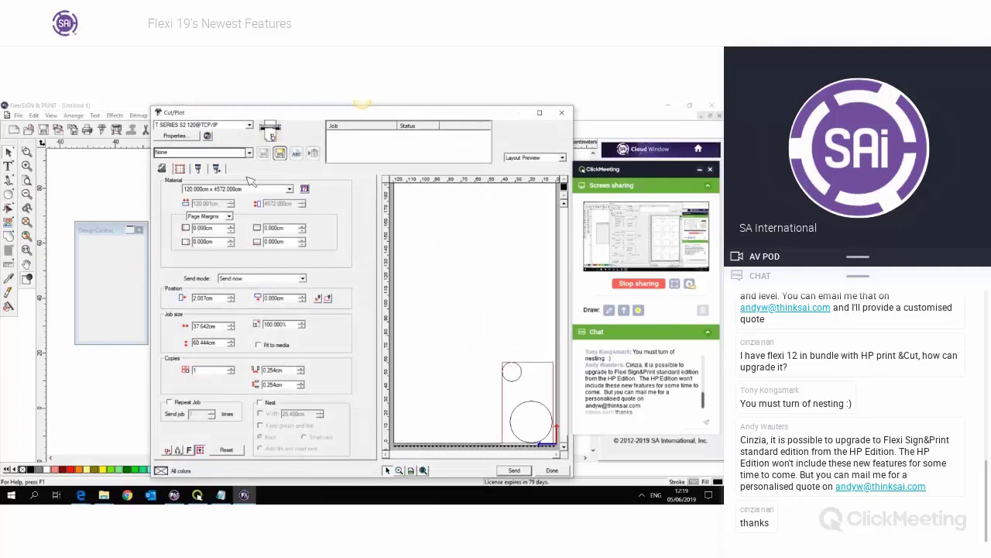
- Review the Black colour's knife settings without changing them, then close Cut/Plot
click(199, 169)
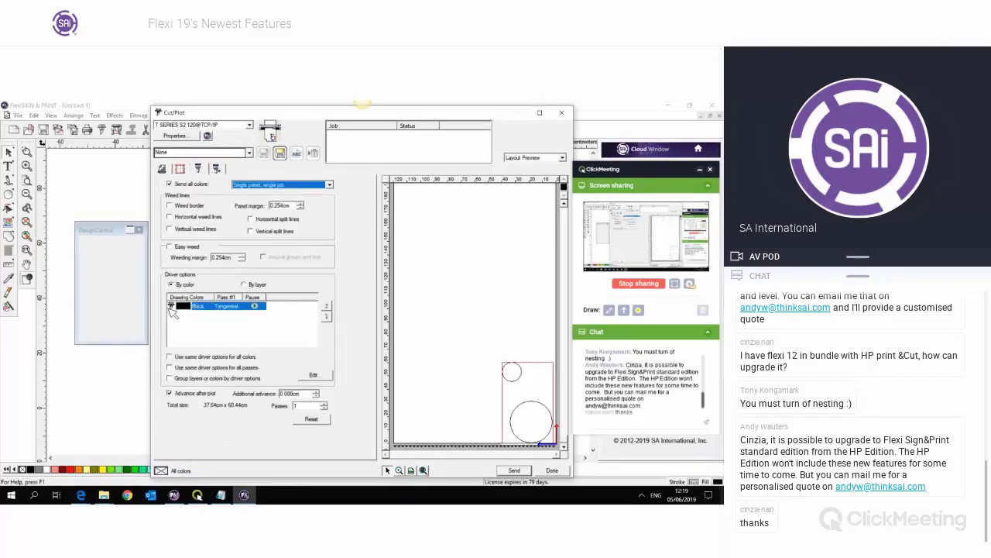
click(209, 313)
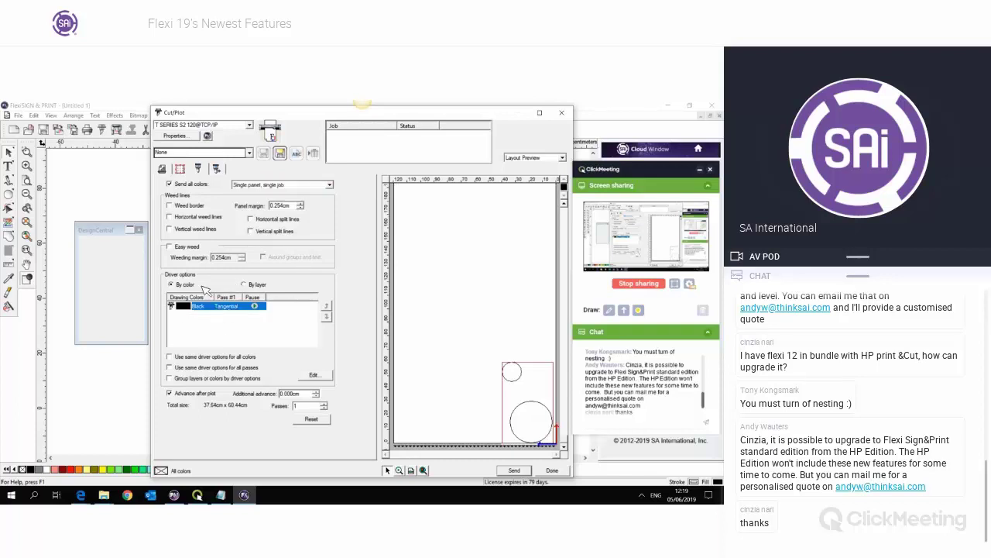
double_click(225, 307)
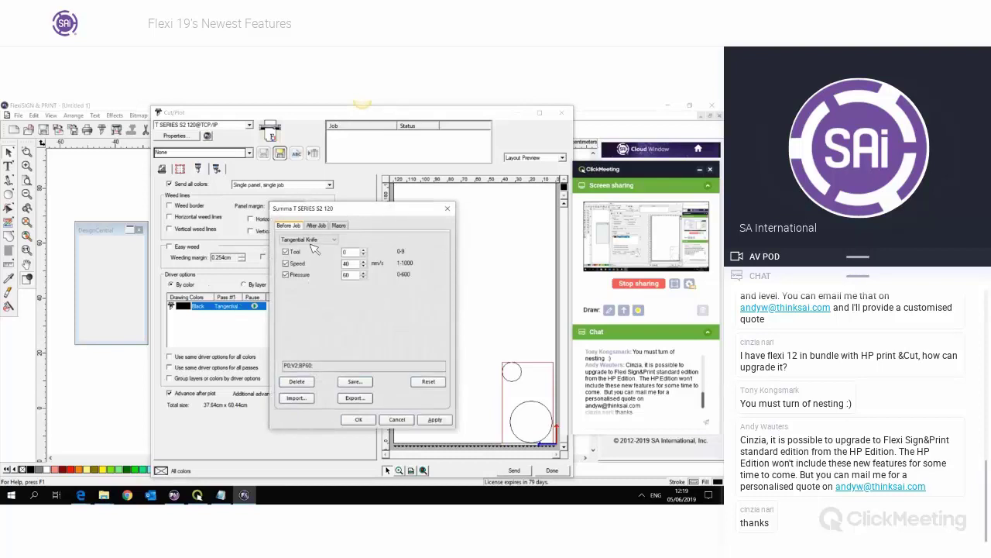
click(312, 240)
click(395, 236)
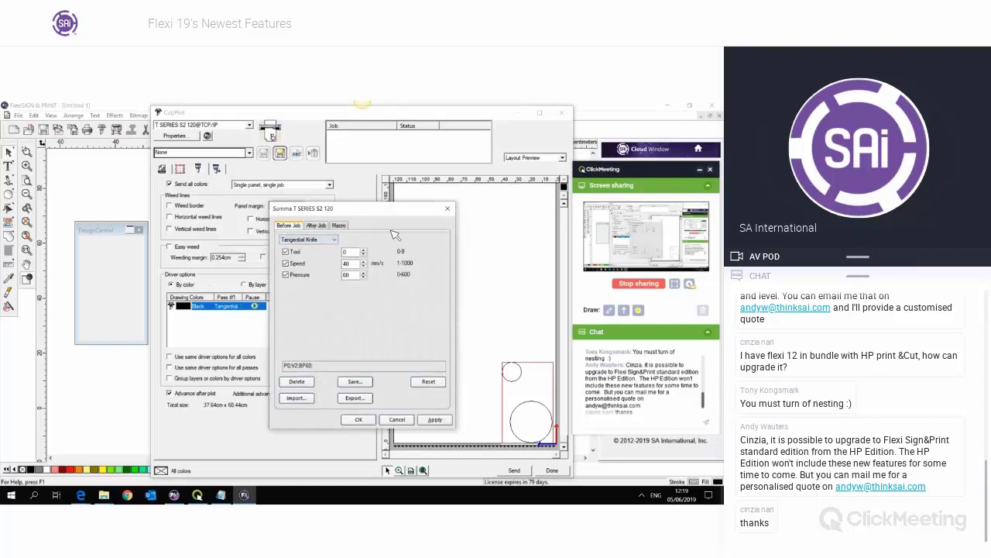
click(447, 210)
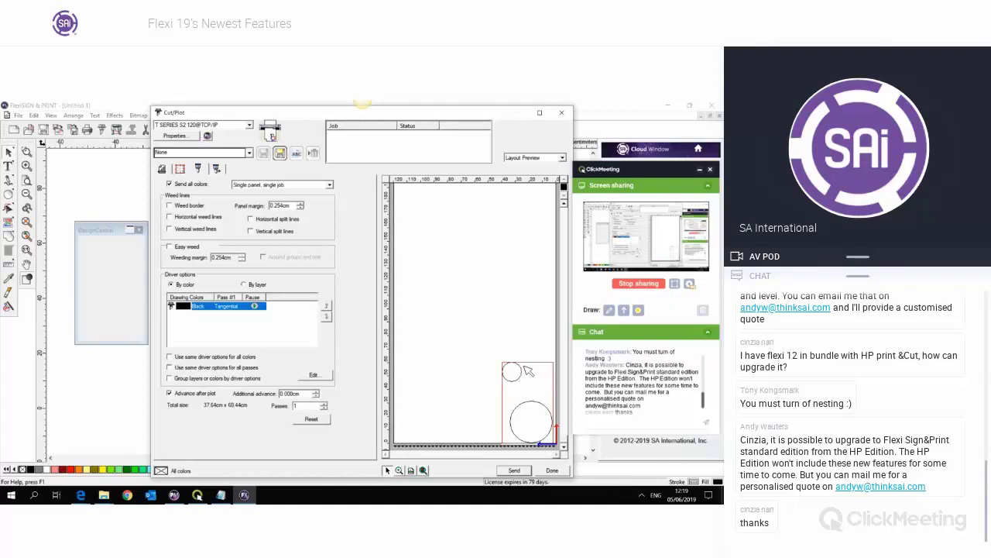
click(562, 113)
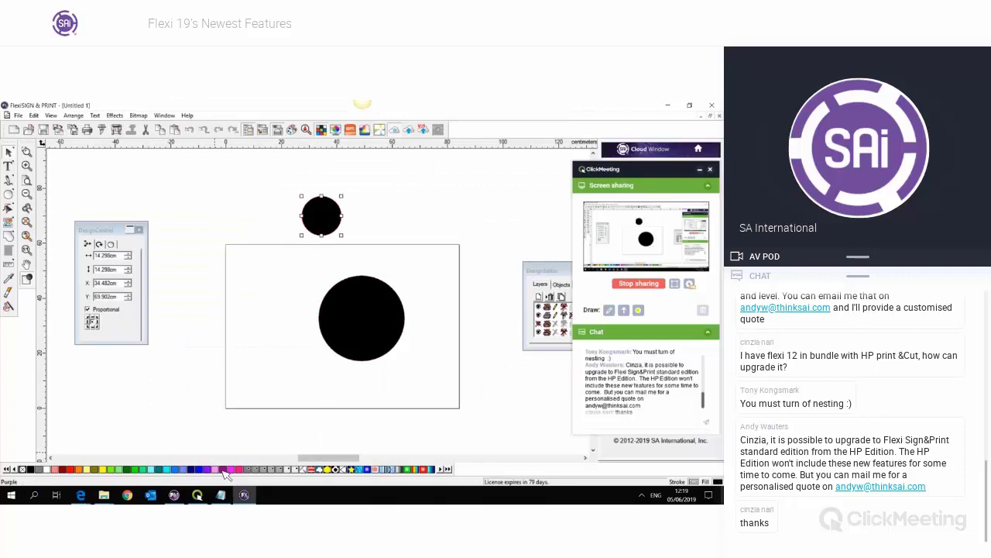
- Colour the small circle purple, then select the large black circle
click(226, 469)
click(281, 279)
click(392, 328)
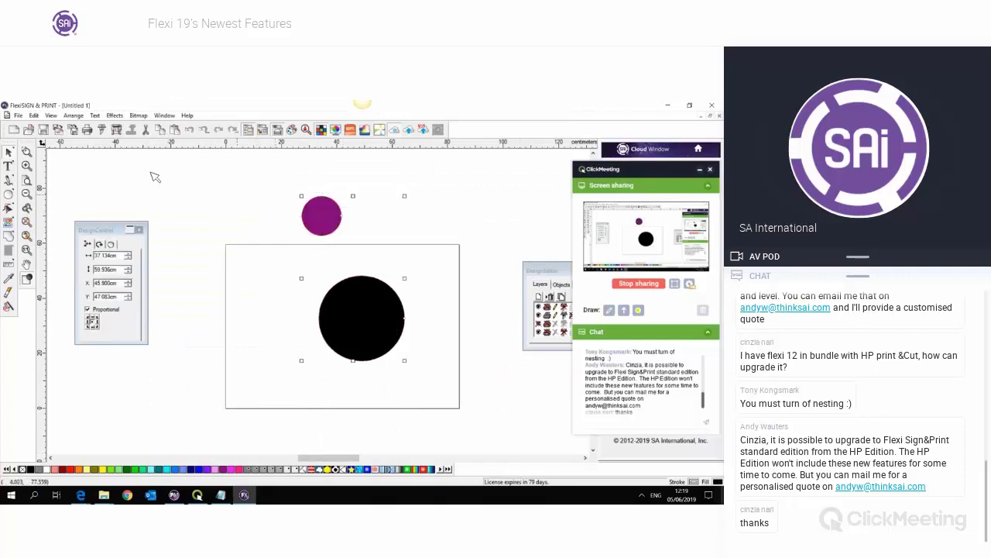
- In Cut/Plot's driver options, select the Purple colour's cutting pass
click(103, 130)
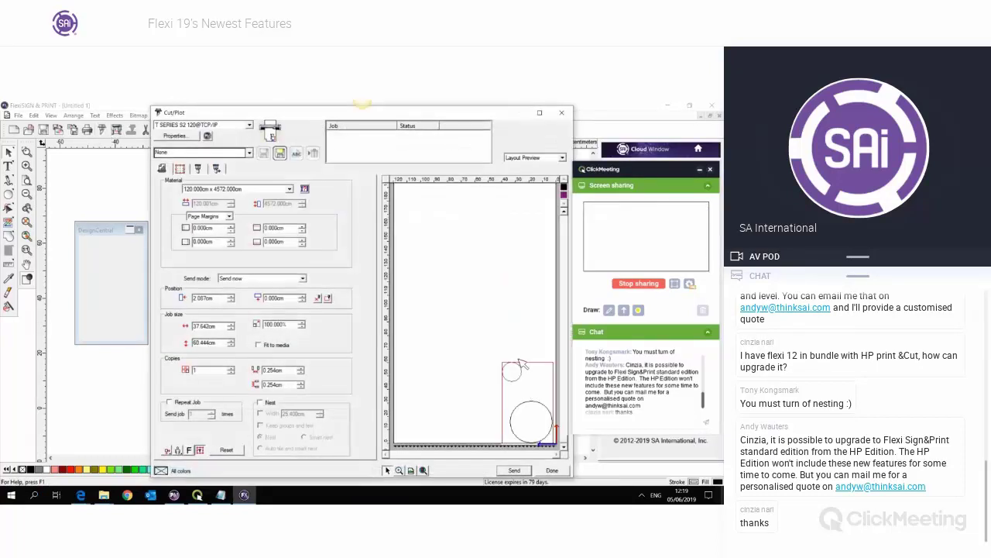
click(198, 169)
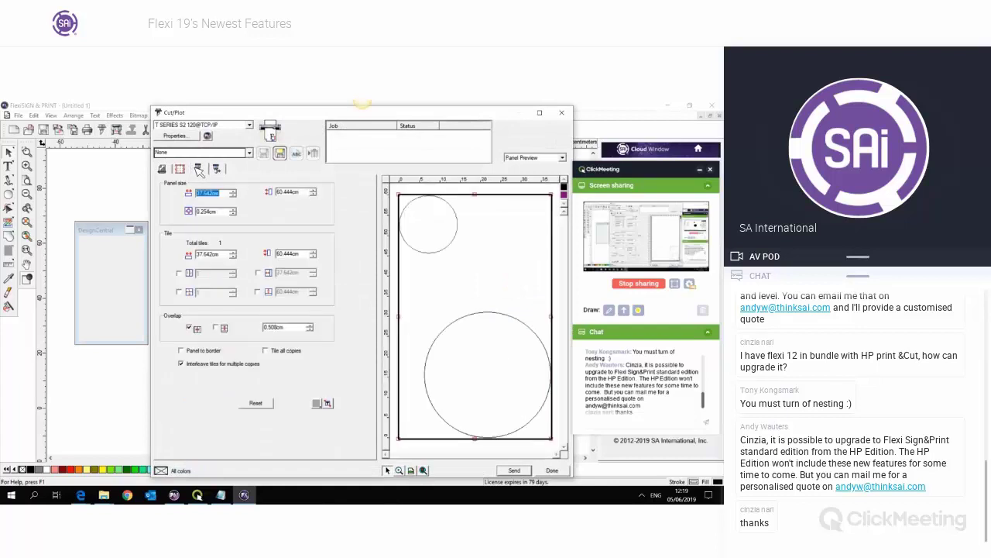
click(199, 171)
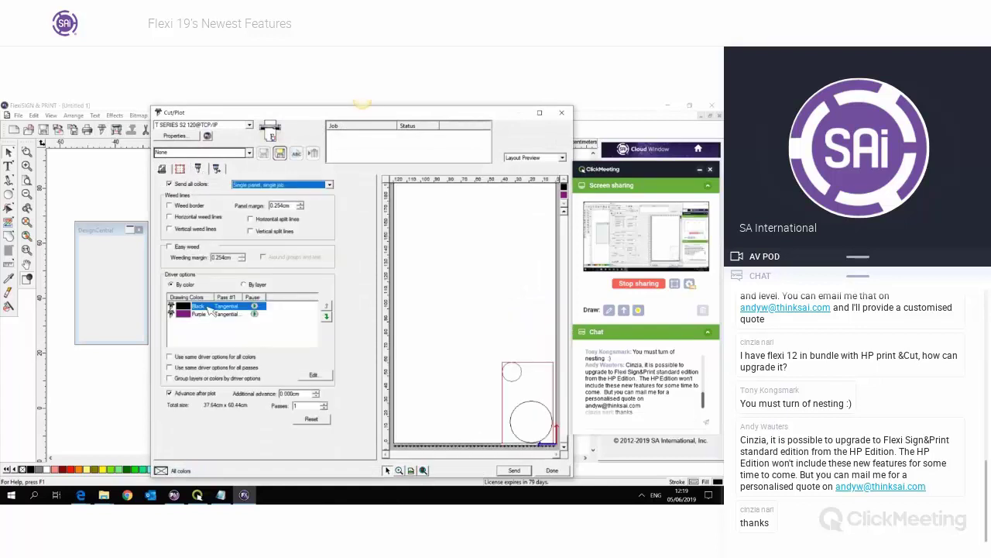
click(203, 314)
click(207, 308)
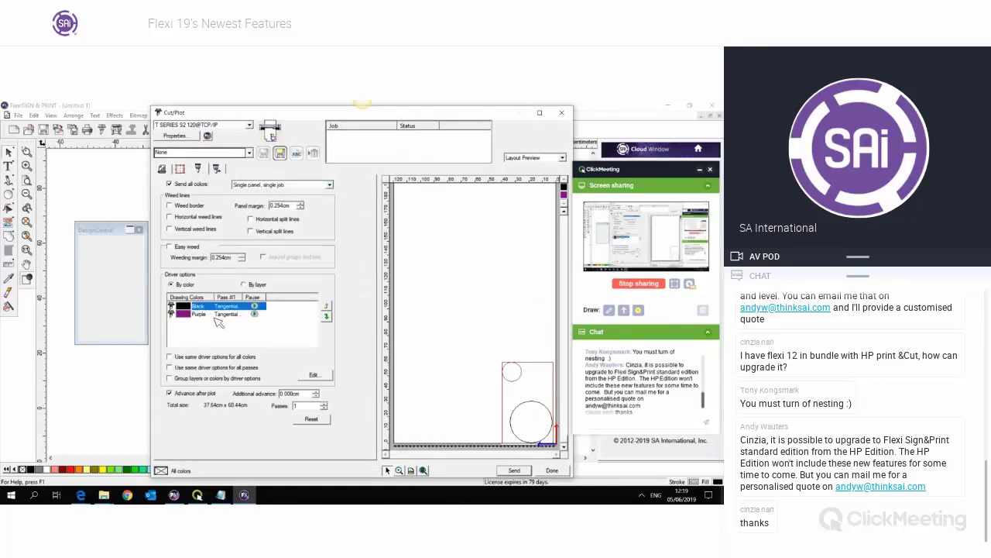
click(224, 314)
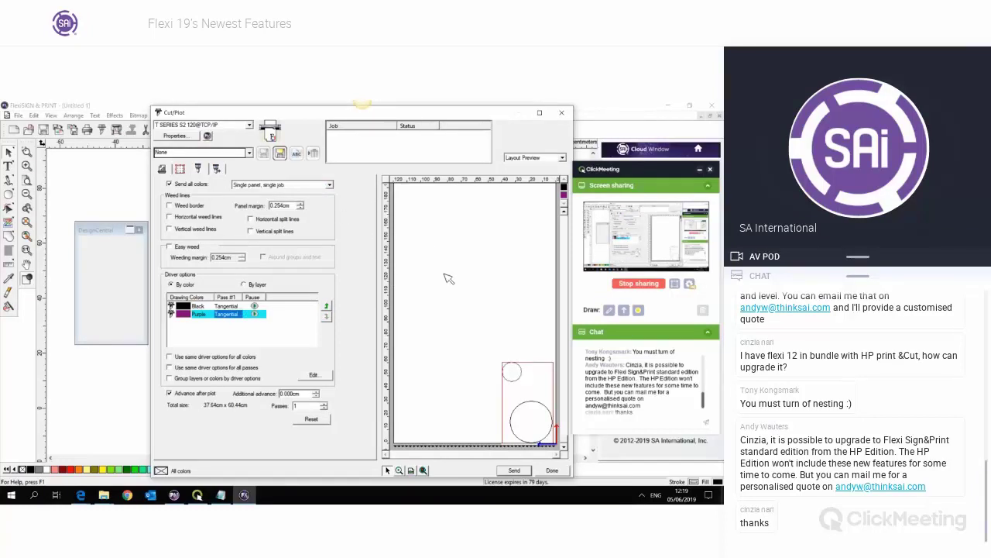
- Set the Purple pass to FlexCut Accurate and widen the Pass #1 column to read tool names
click(314, 375)
click(330, 239)
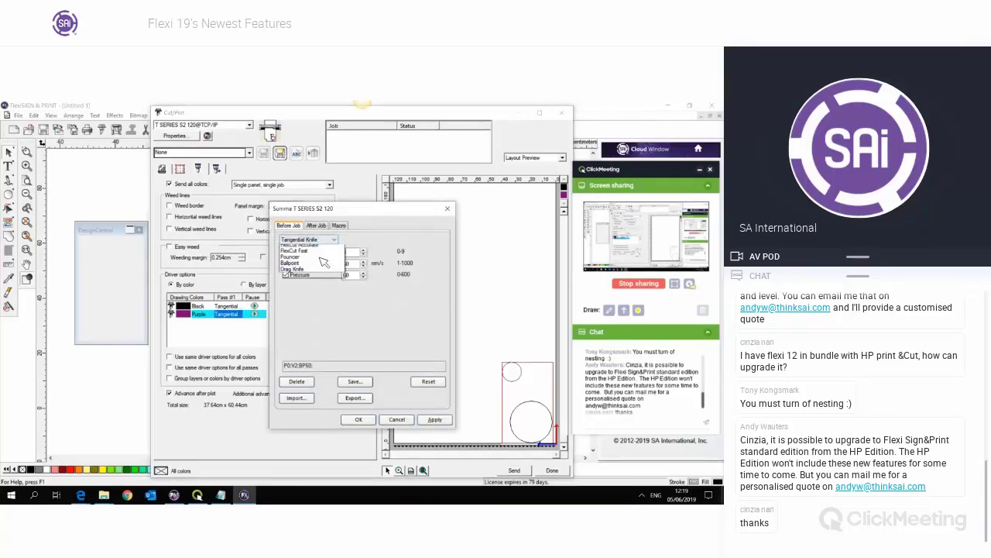
click(310, 265)
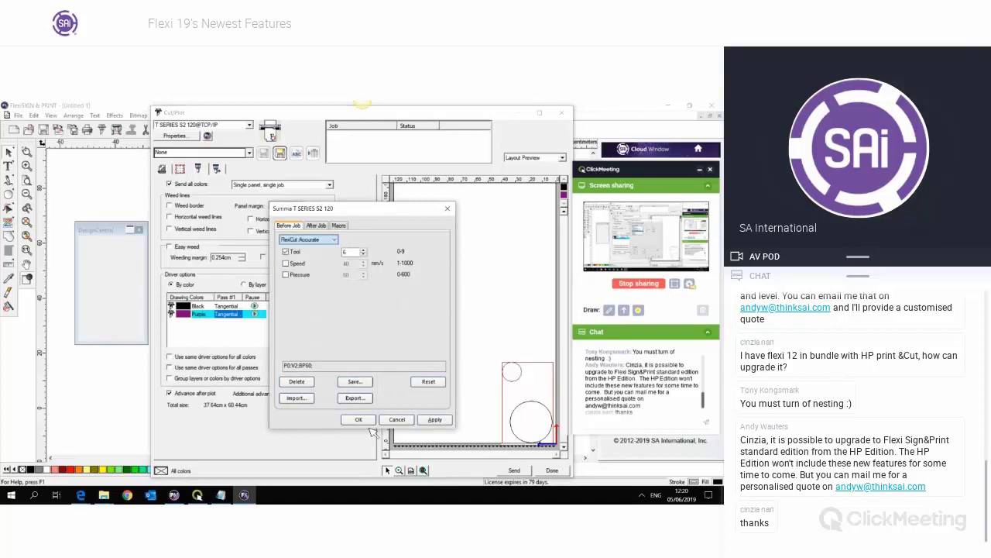
click(359, 420)
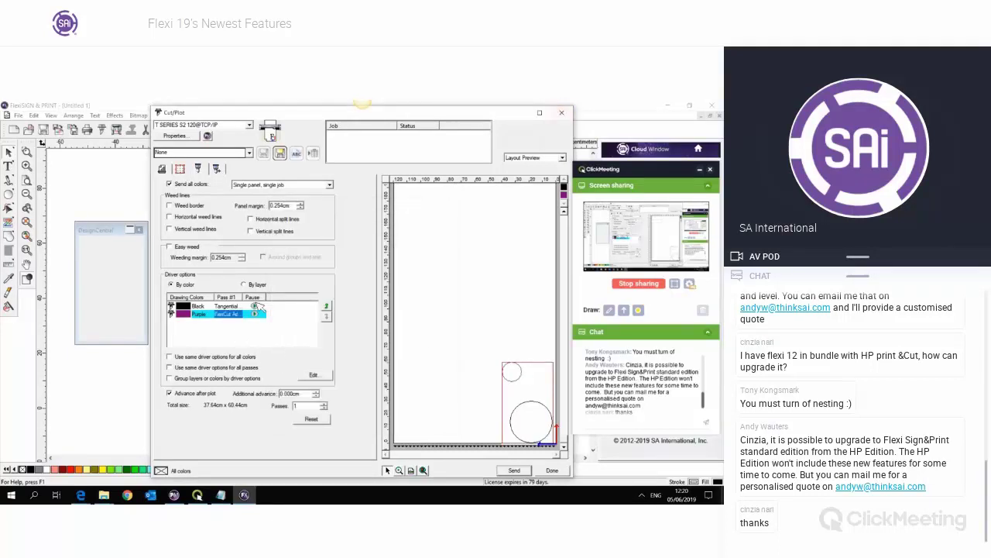
click(224, 327)
drag(248, 300, 285, 302)
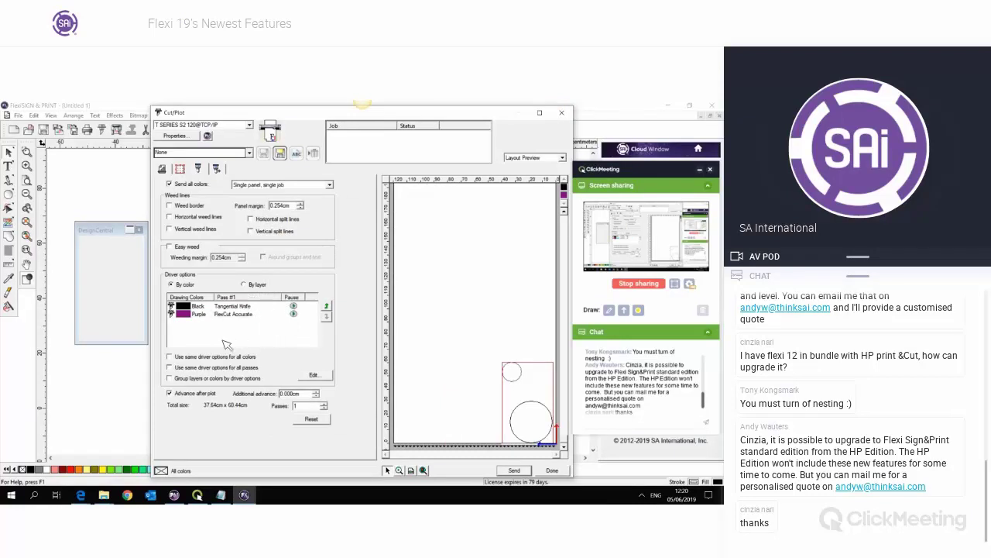
- Replace the purple circle with a new black circle over the page's top edge and select both circles
click(562, 112)
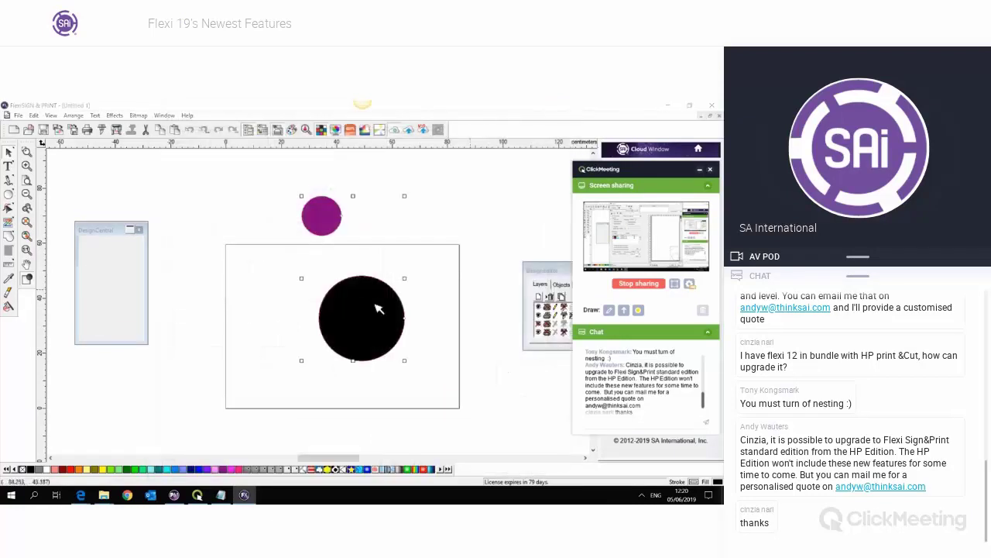
click(330, 223)
key(Delete)
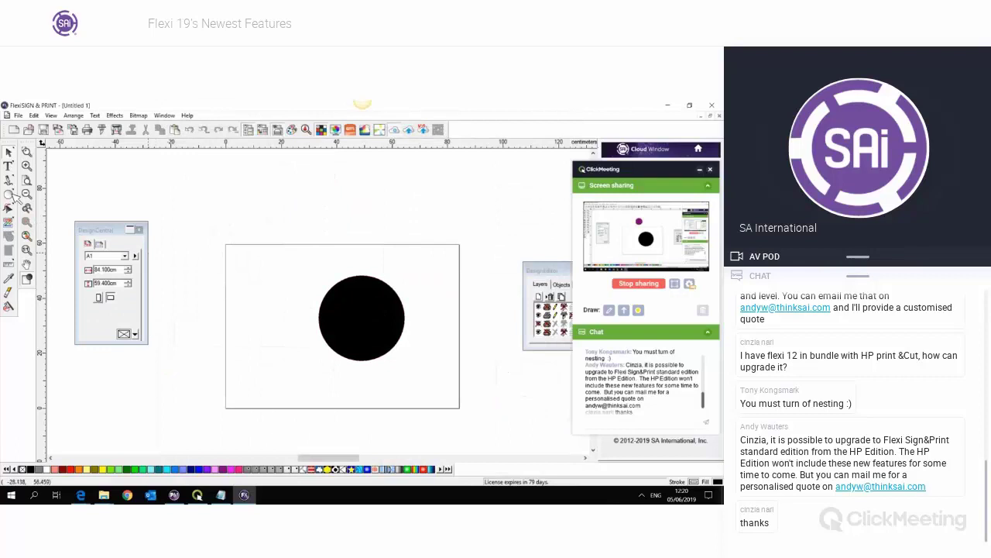
click(9, 194)
drag(281, 231, 317, 264)
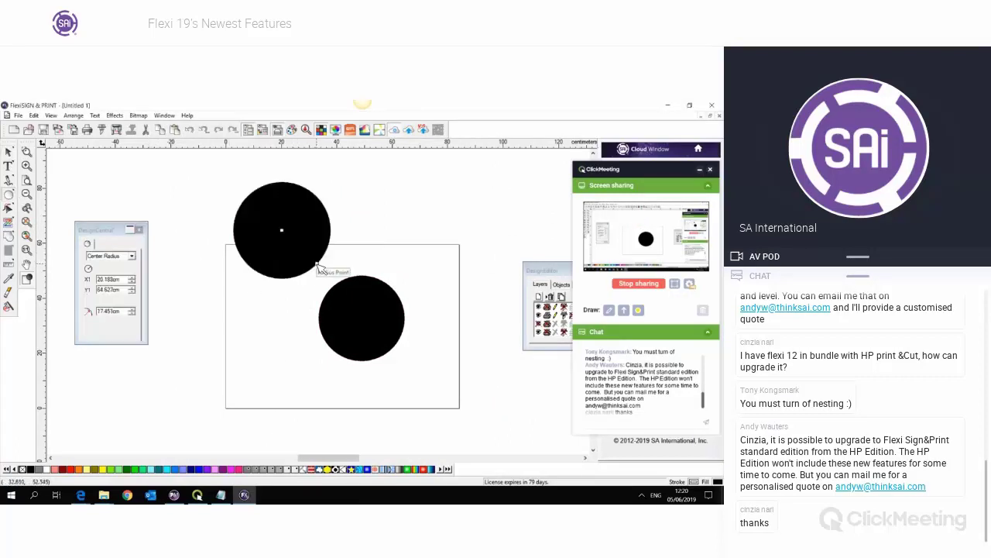
click(9, 152)
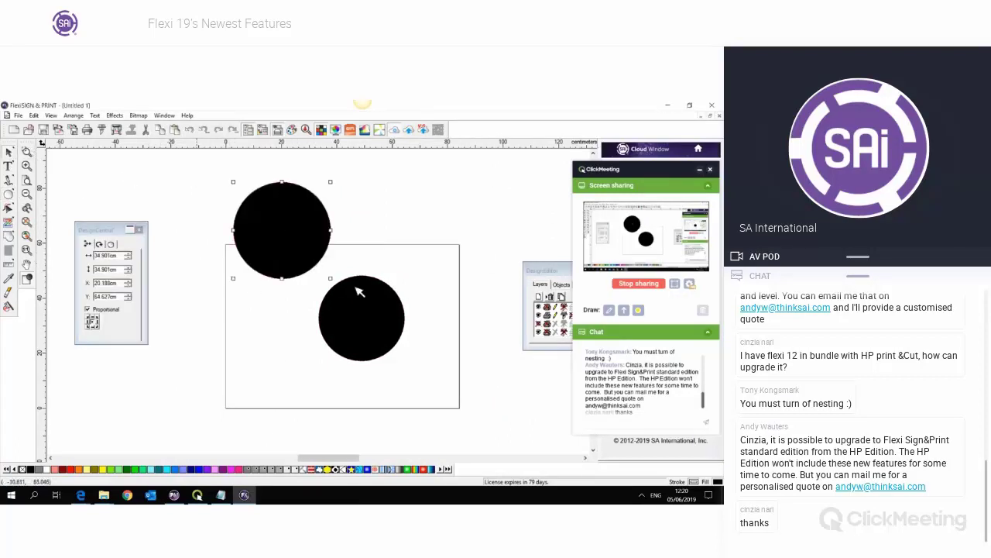
drag(213, 178, 460, 380)
- Reopen Cut/Plot driver options and switch between By layer and back to By color
click(101, 129)
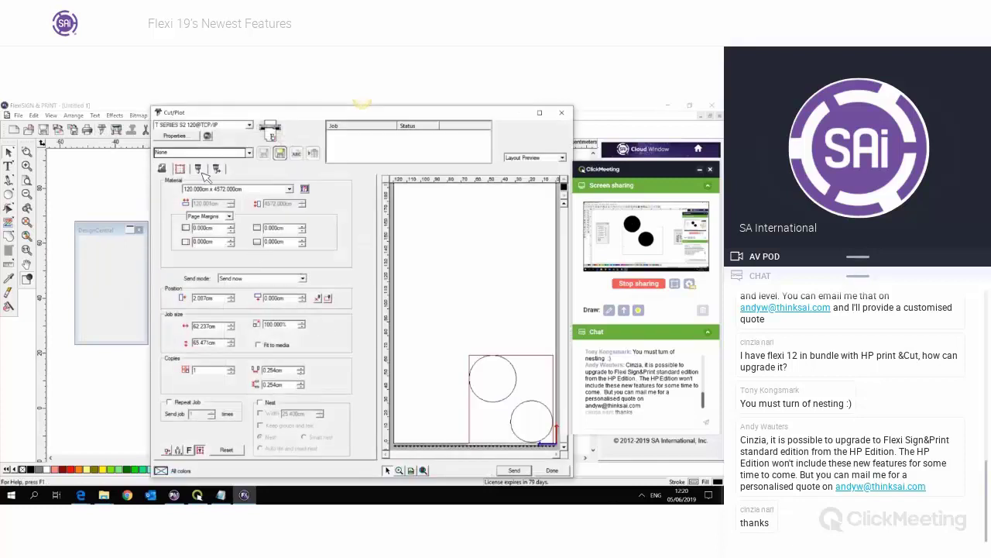
click(216, 168)
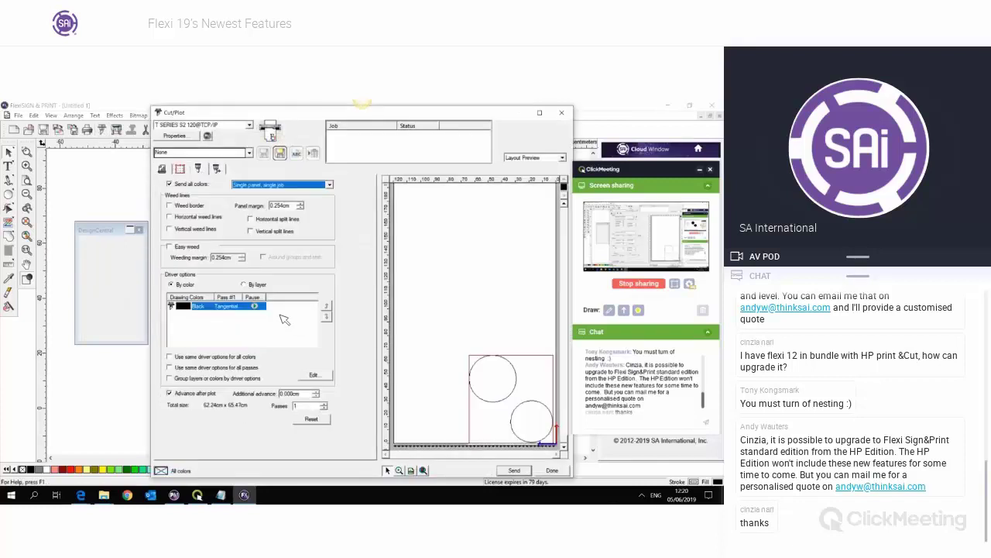
click(258, 284)
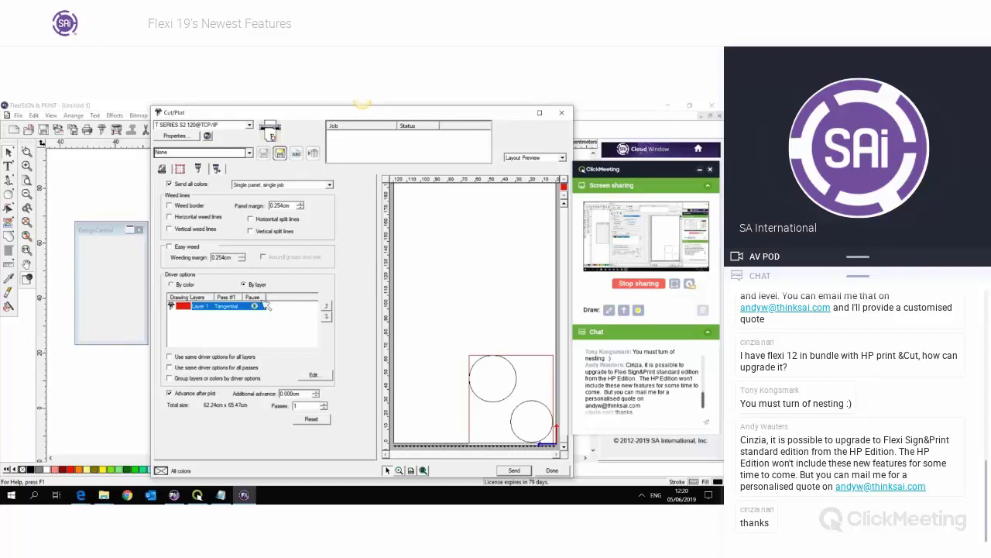
click(177, 285)
- Delete the upper circle and move the DesignEditor panel above the page
click(561, 113)
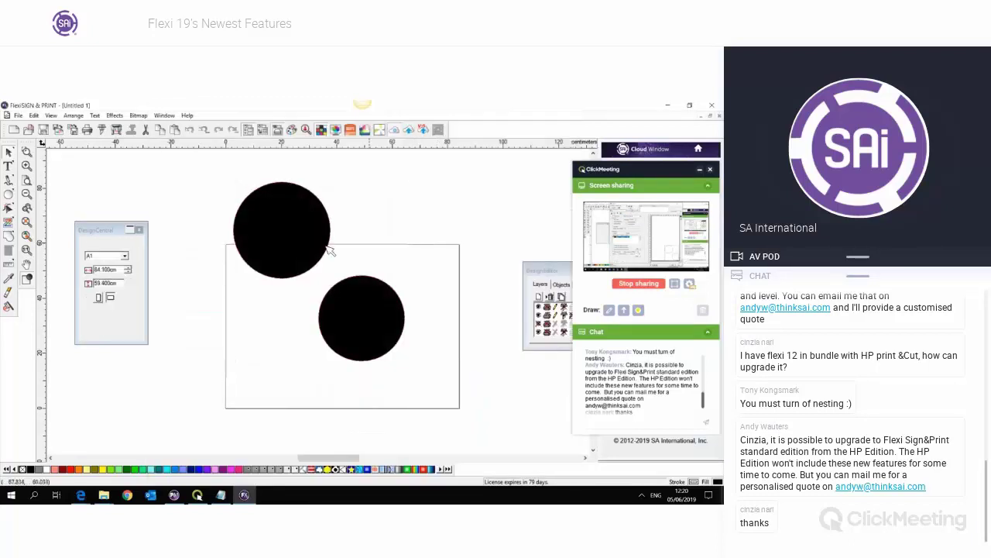
click(305, 248)
key(Delete)
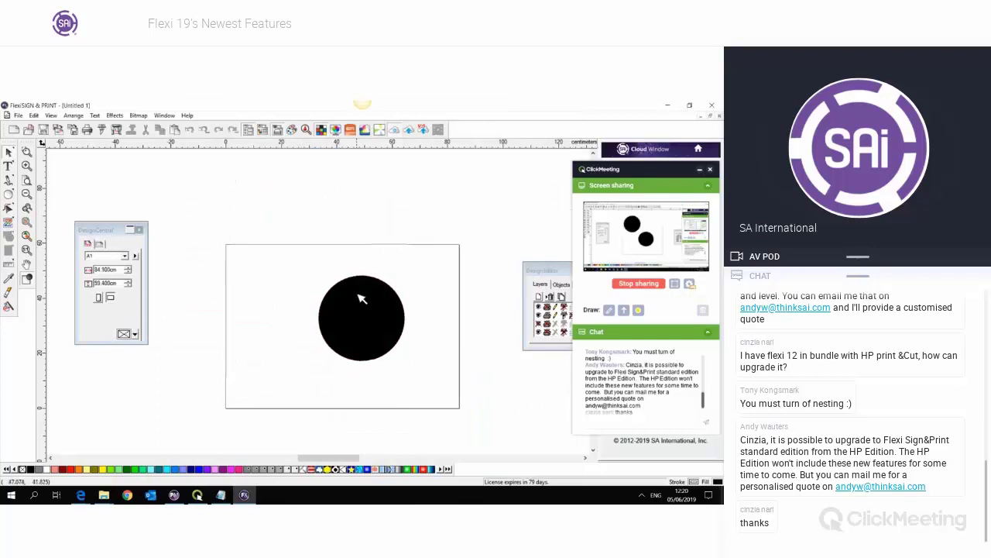
click(361, 298)
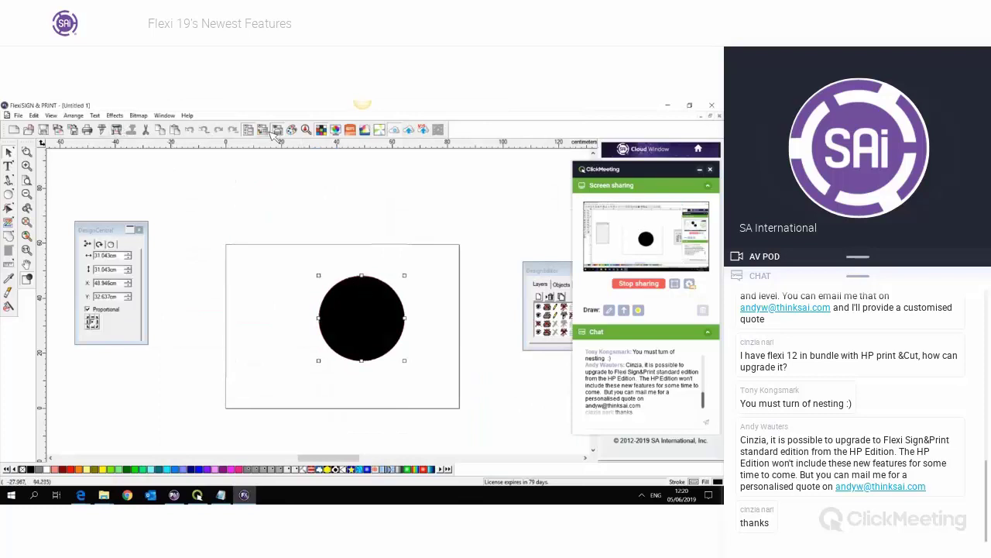
drag(542, 270, 464, 167)
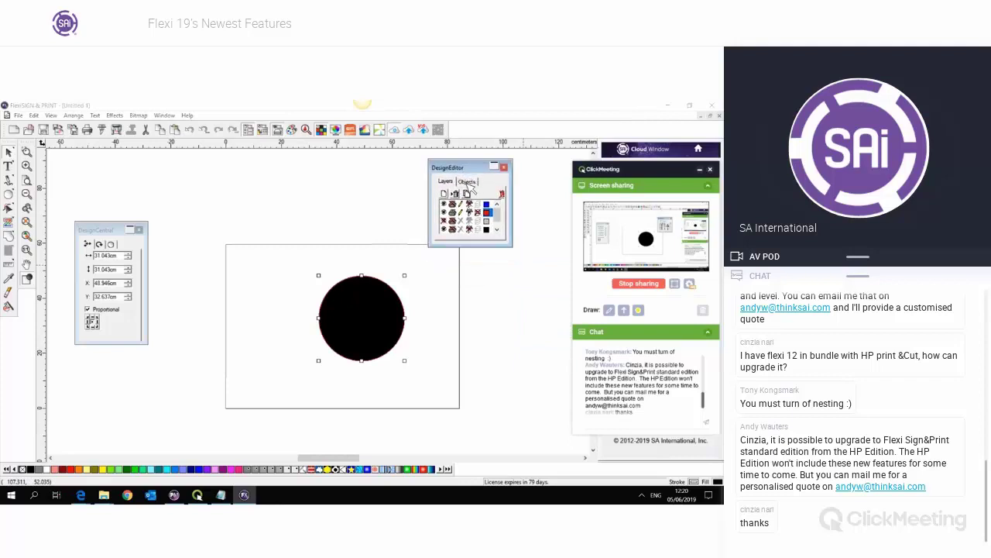
click(412, 283)
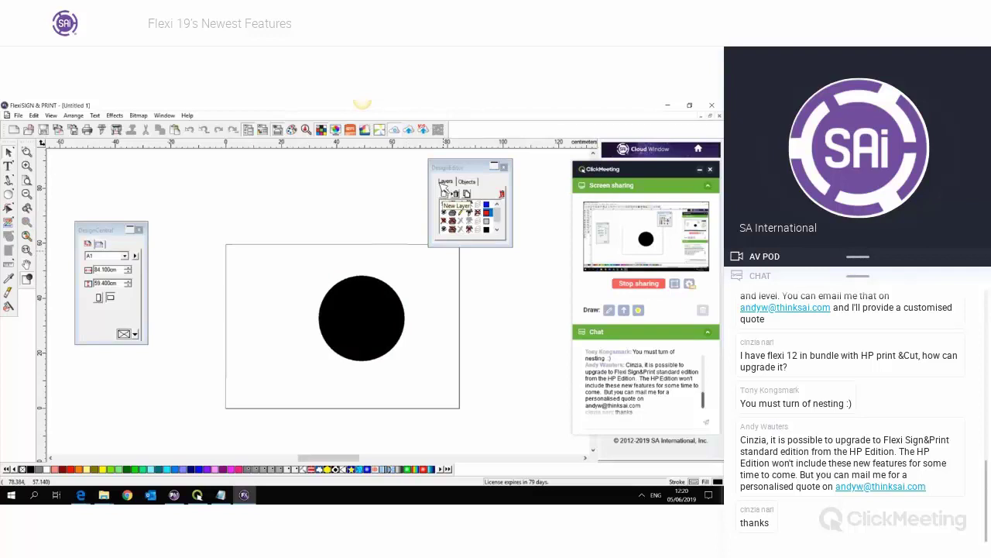
- Add a new layer, draw the upper circle on it, and select both circles
click(454, 194)
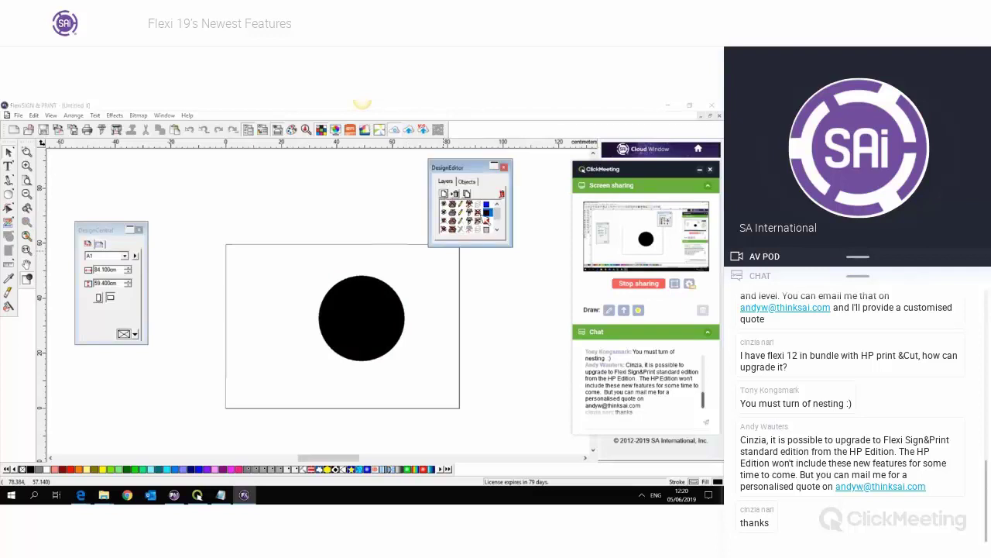
click(9, 194)
drag(302, 213, 322, 244)
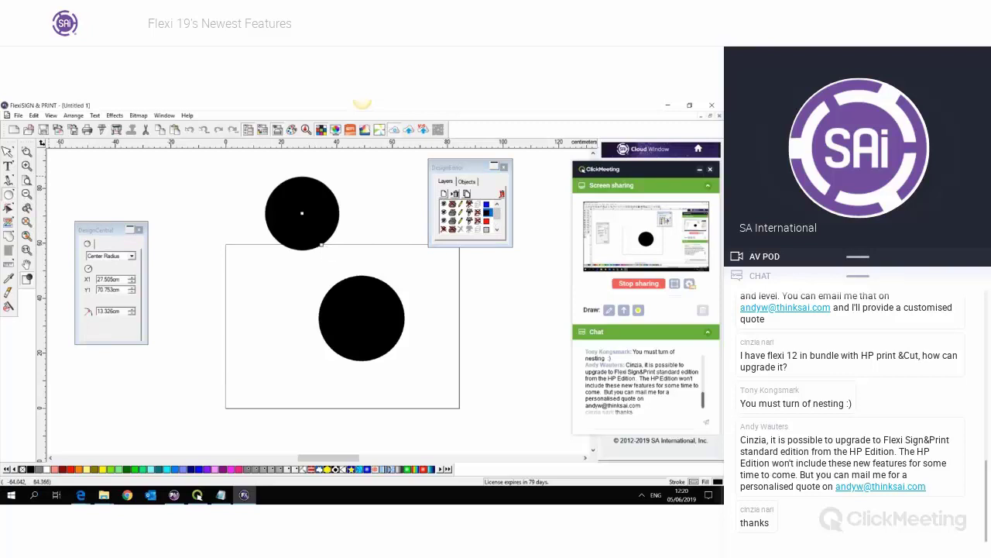
click(11, 154)
drag(225, 172, 457, 393)
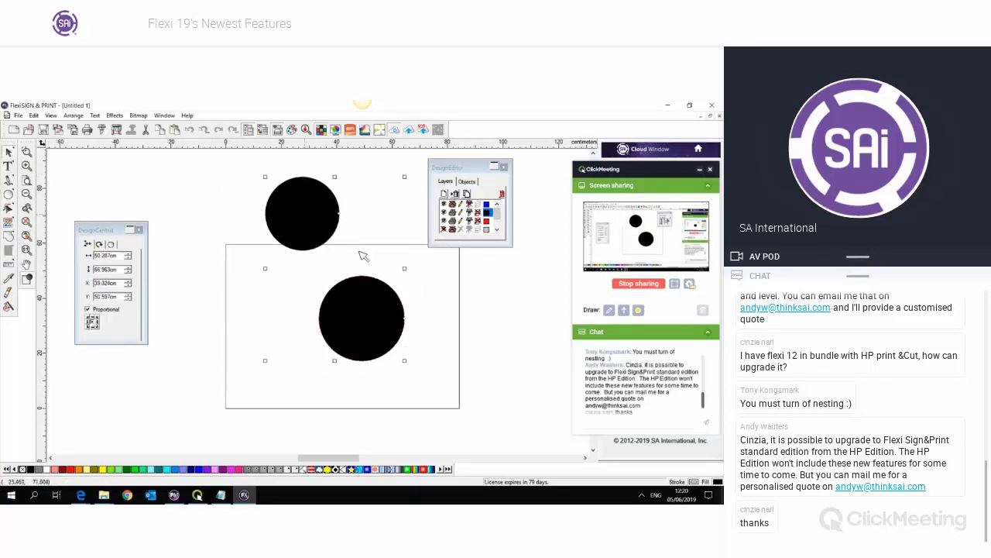
click(103, 129)
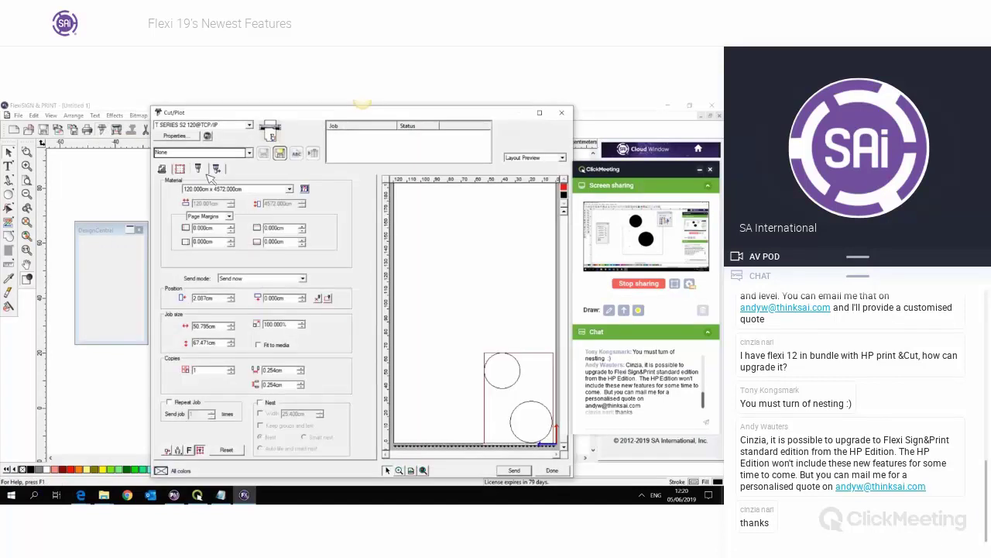
- Switch driver options to By layer and assign the Pouncer tool to Layer 2
click(199, 168)
click(184, 285)
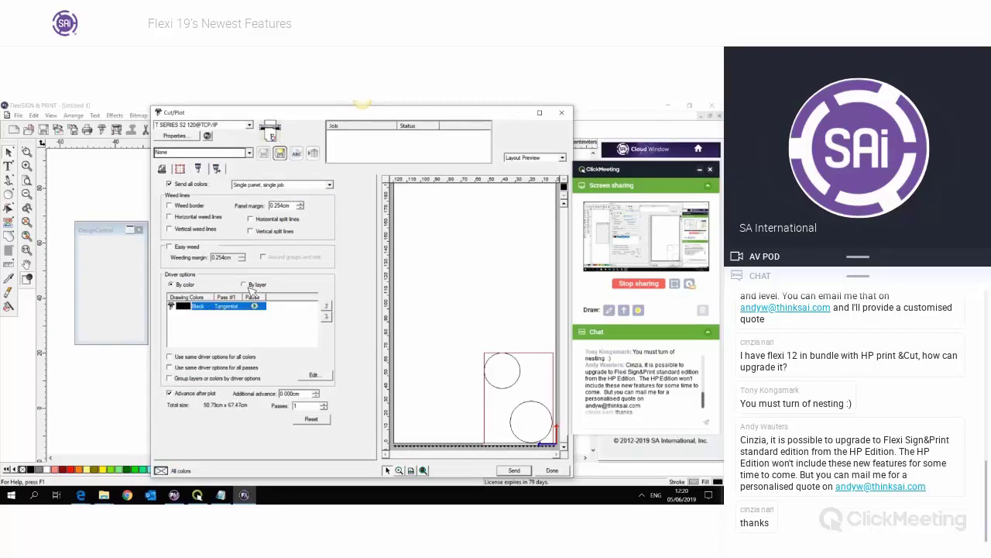
click(245, 284)
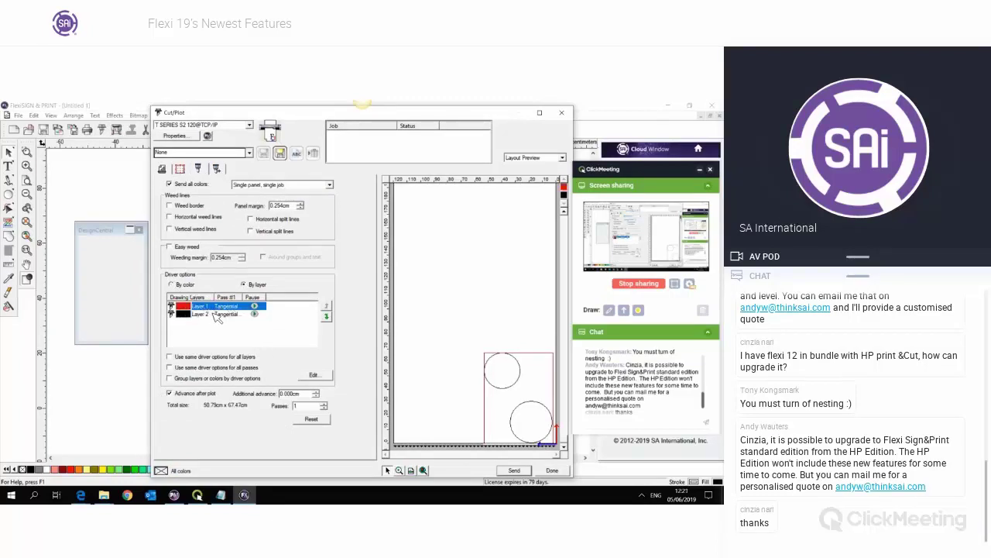
click(219, 315)
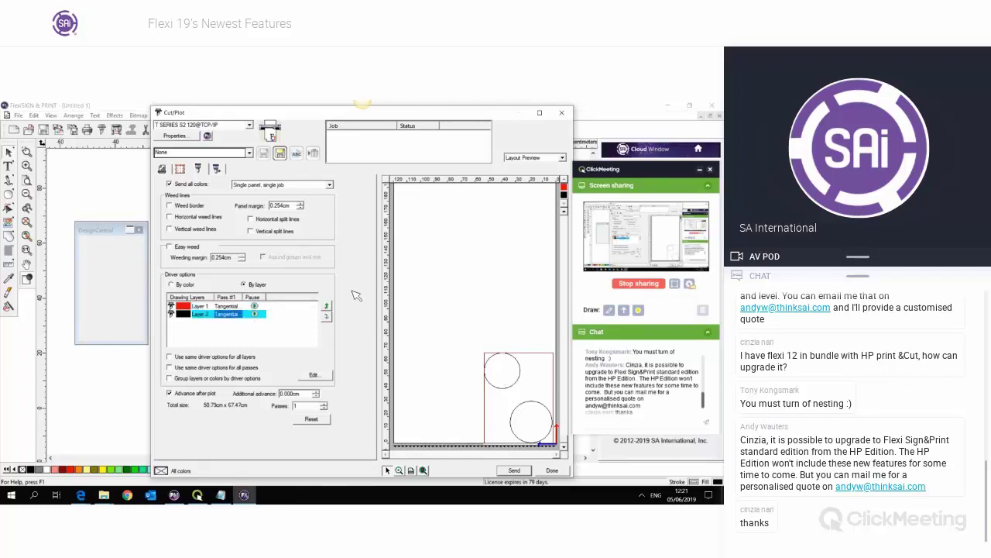
click(227, 297)
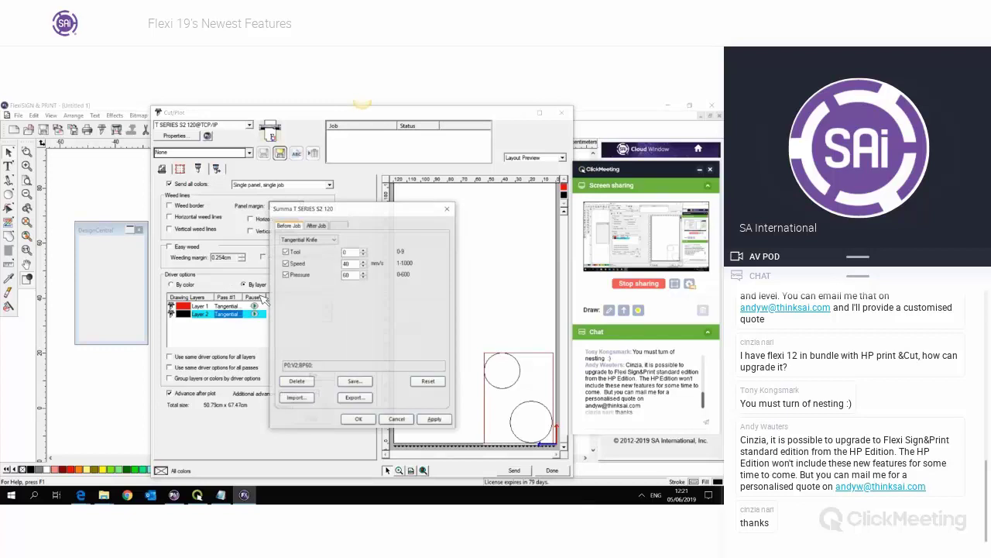
click(329, 241)
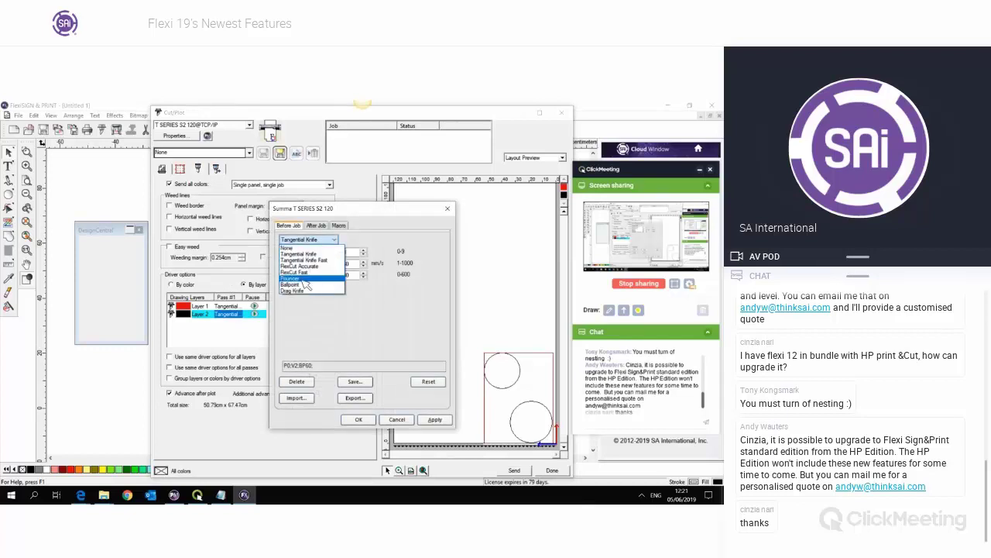
click(308, 279)
click(359, 419)
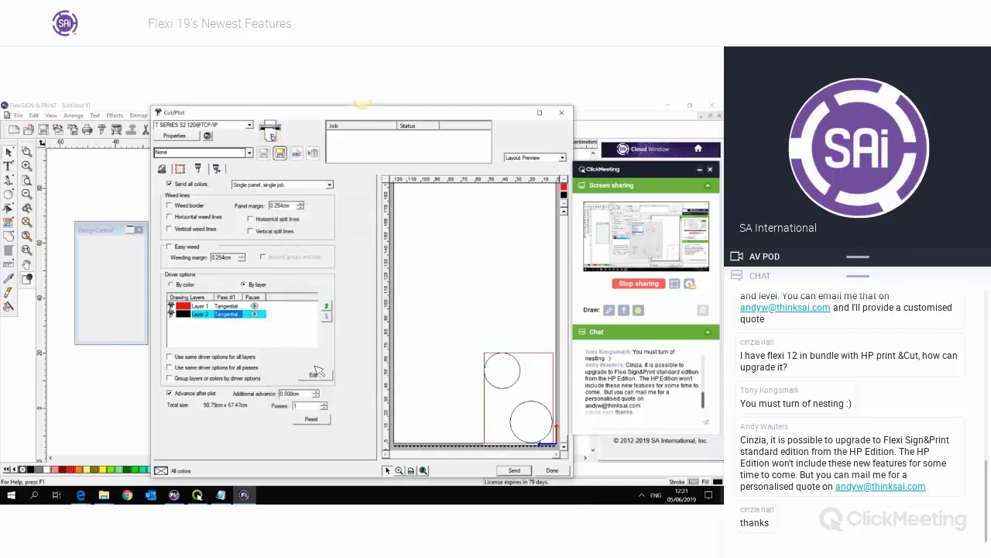
click(253, 341)
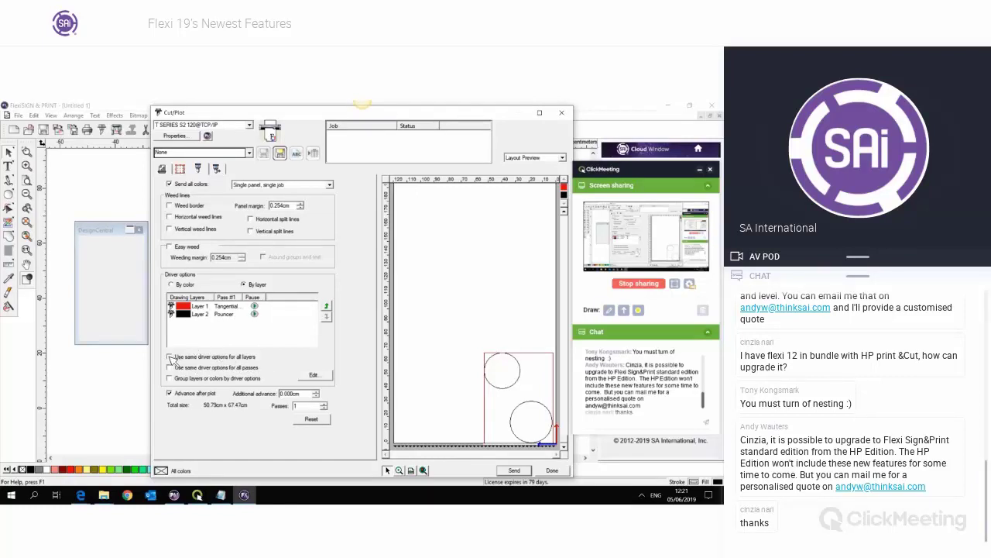
- Toggle the shared driver-options and By layer/By color settings, ending per colour, then close Cut/Plot
click(176, 357)
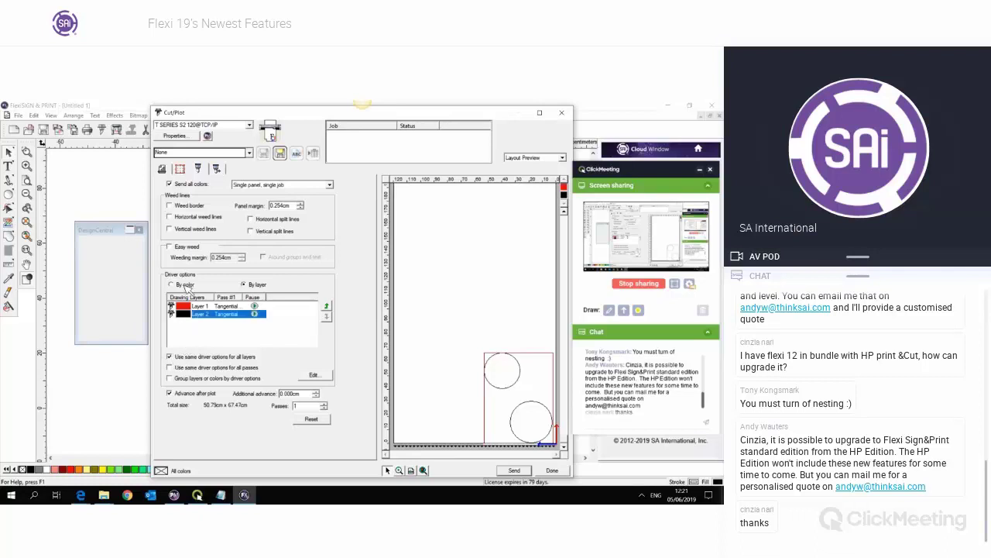
click(186, 285)
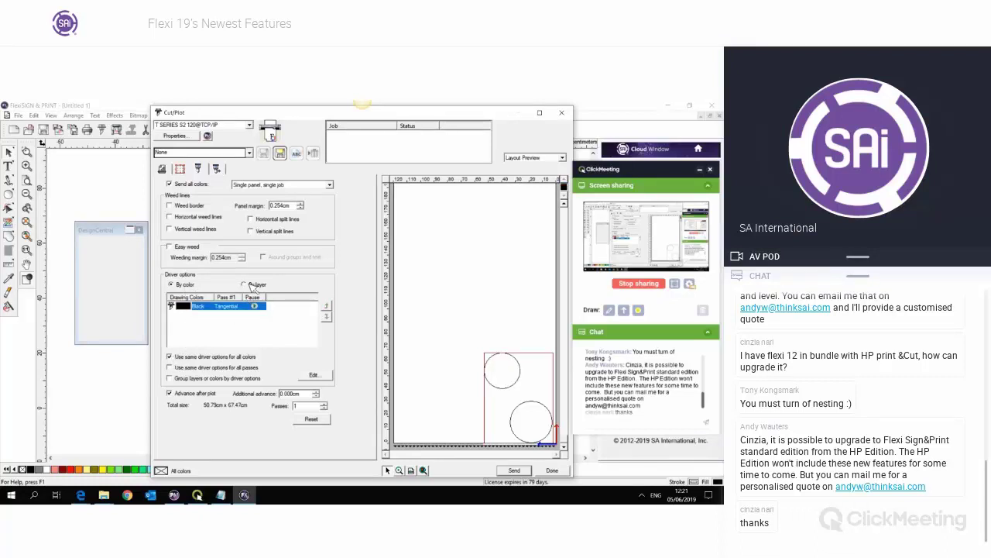
click(253, 285)
click(176, 357)
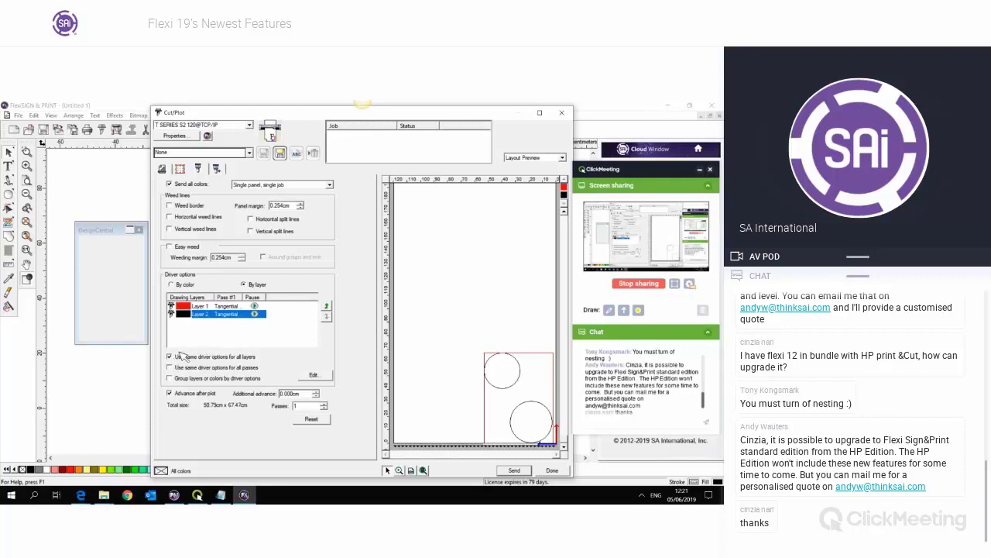
click(184, 357)
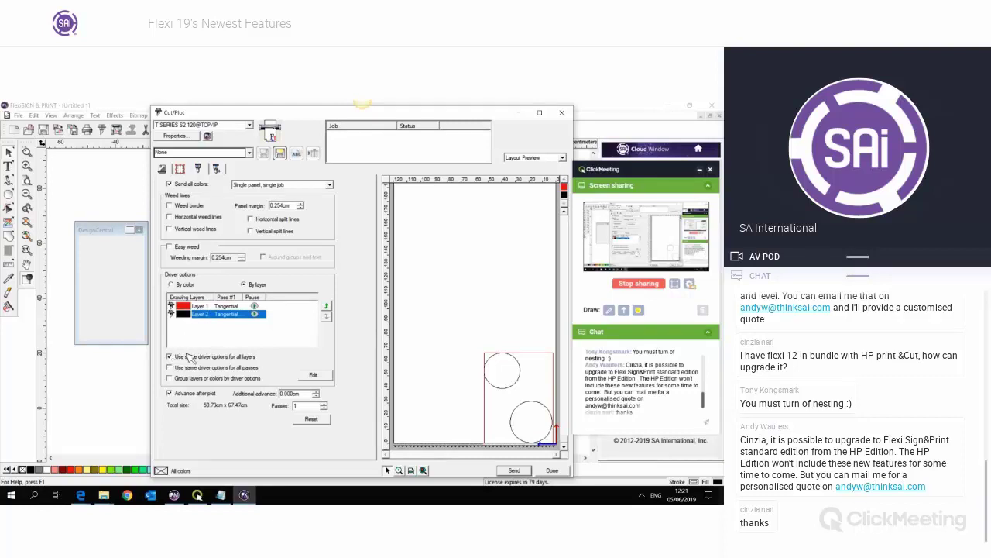
click(184, 285)
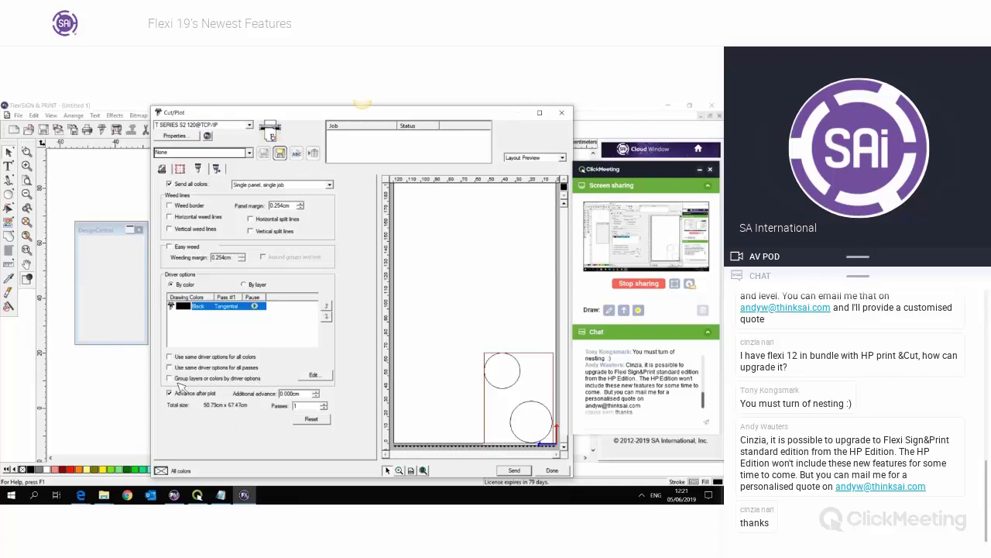
click(562, 112)
- Fill the top circle pink, add a blue circle and another black circle, and select all four
click(324, 228)
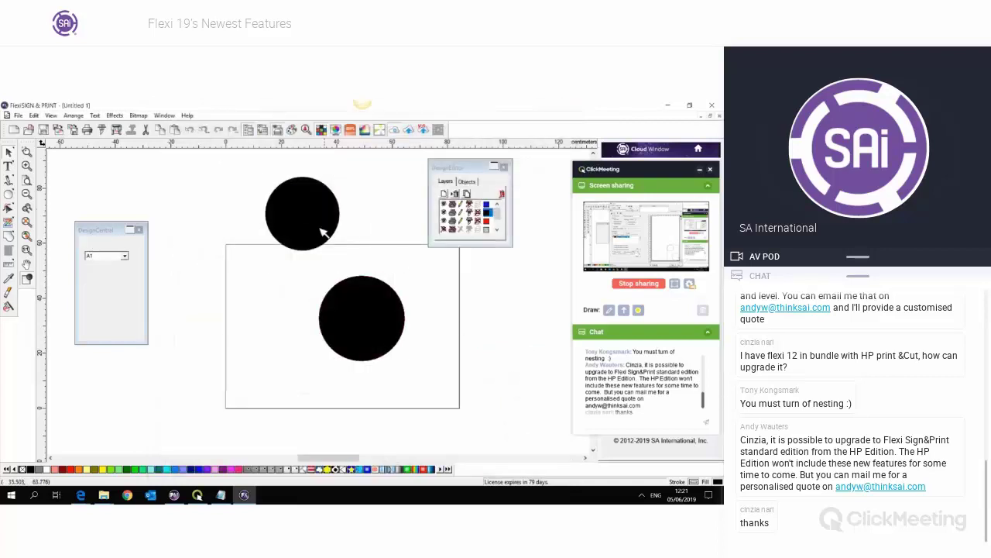
click(234, 470)
click(7, 194)
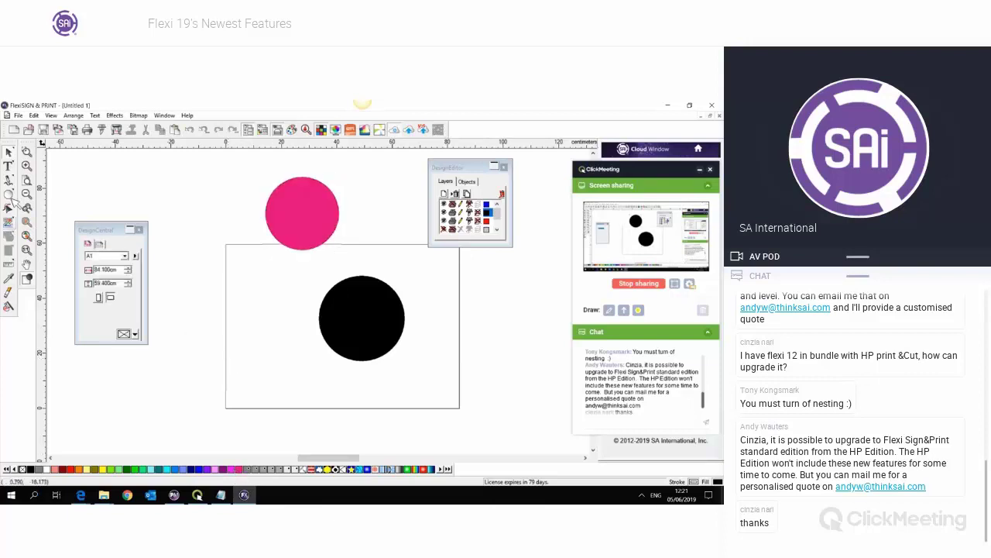
drag(405, 203, 398, 245)
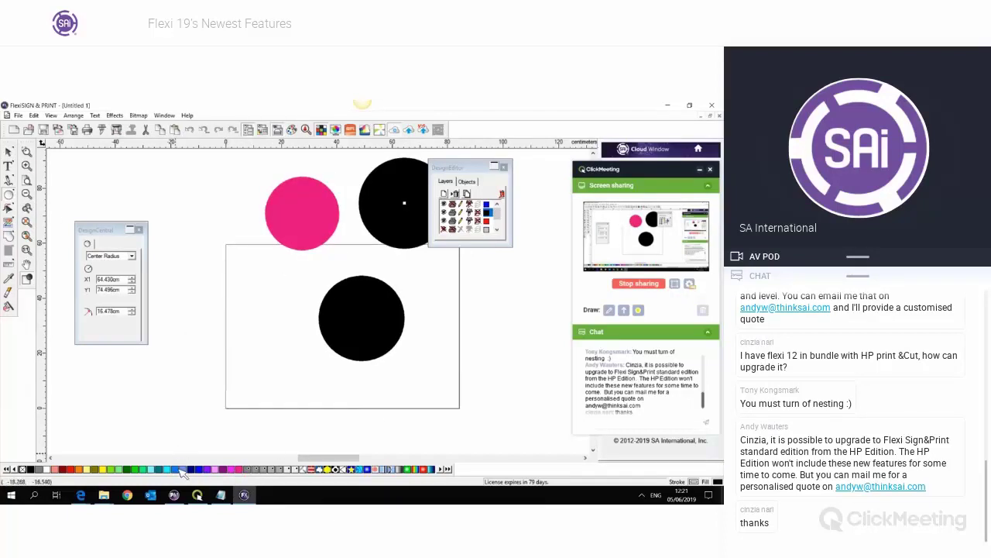
click(181, 468)
drag(463, 298, 487, 334)
click(8, 152)
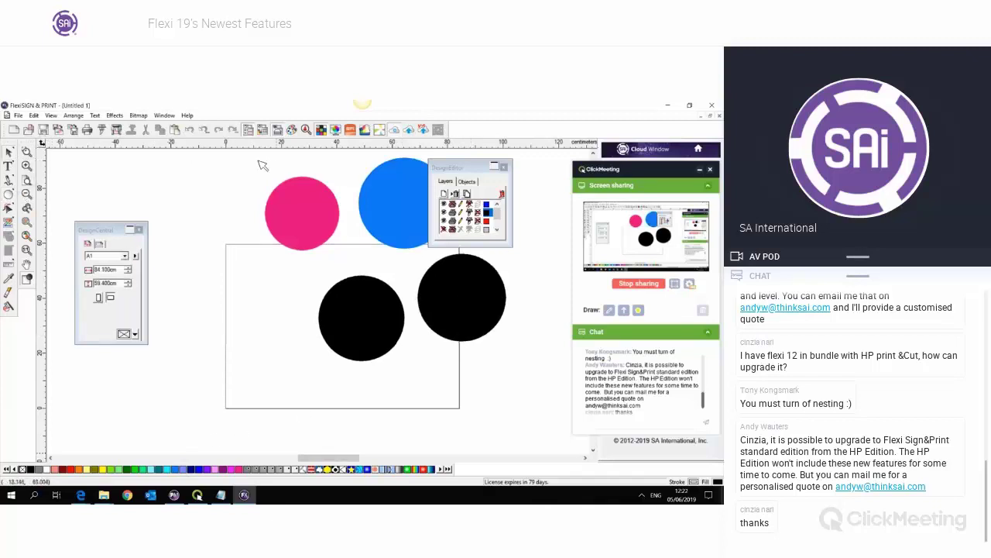
drag(261, 160, 511, 344)
click(109, 131)
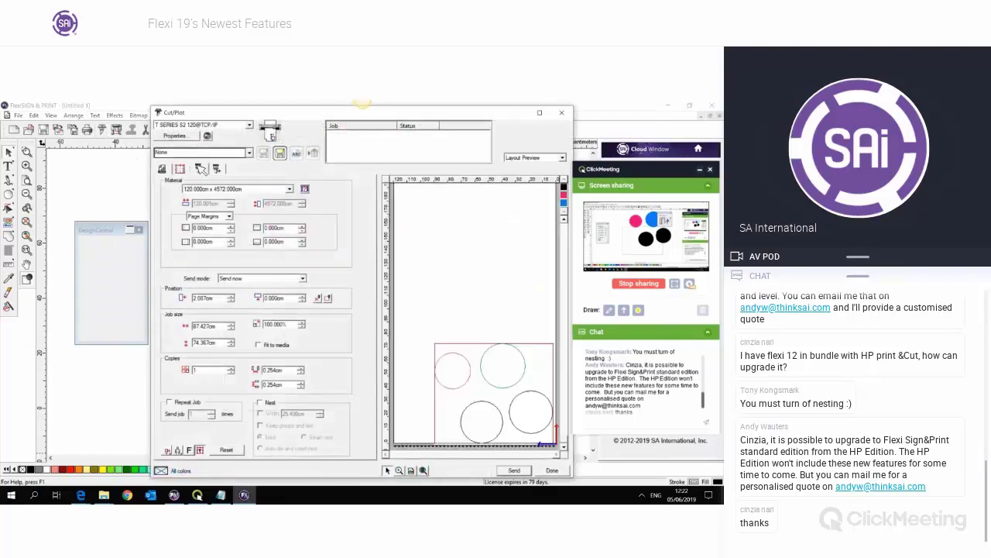
- Assign the Drag Knife tool to the Fuchsia colour in the driver options
click(199, 169)
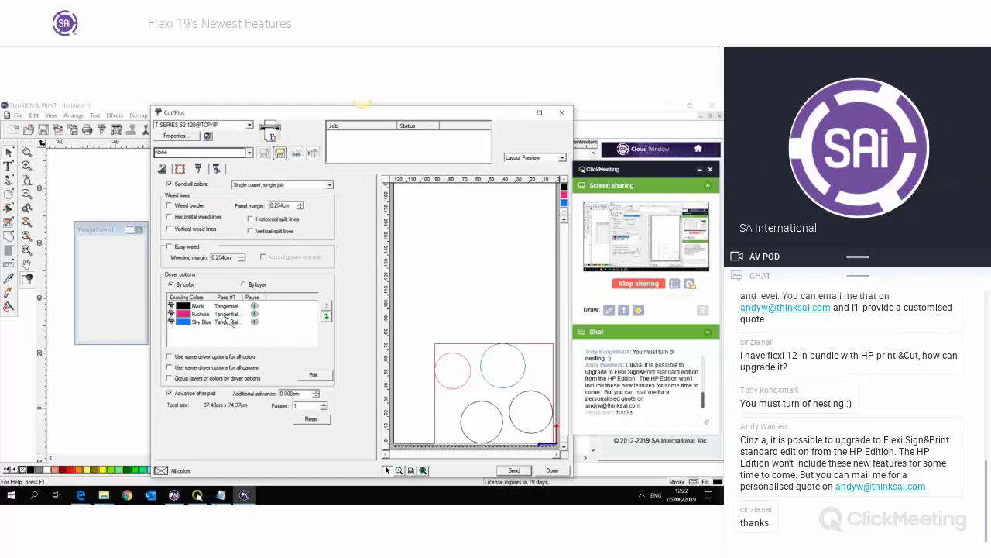
click(227, 315)
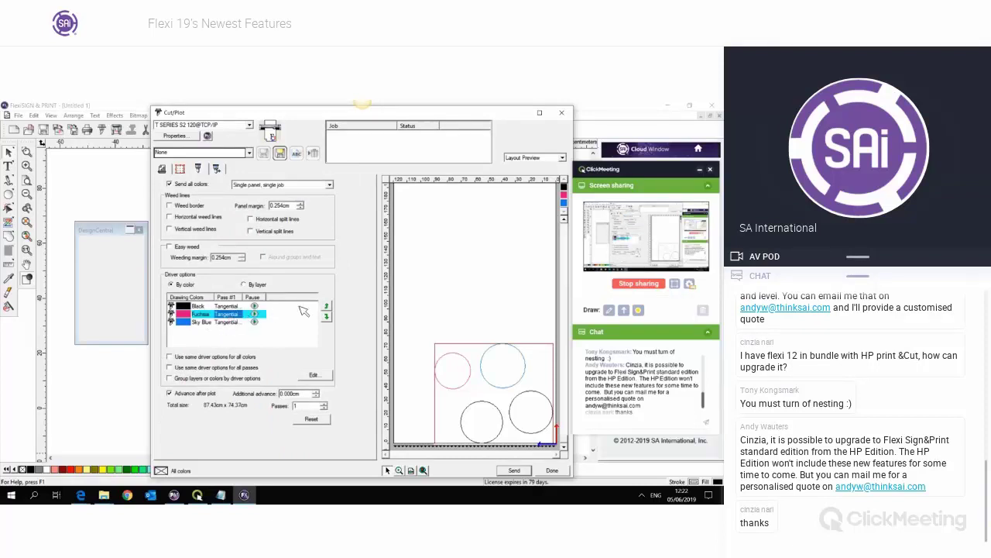
click(329, 239)
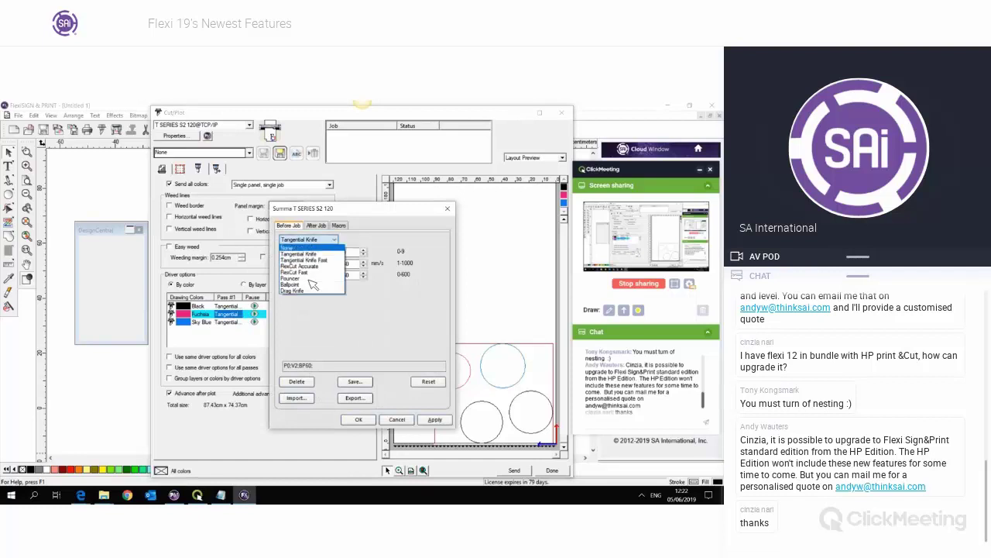
click(295, 290)
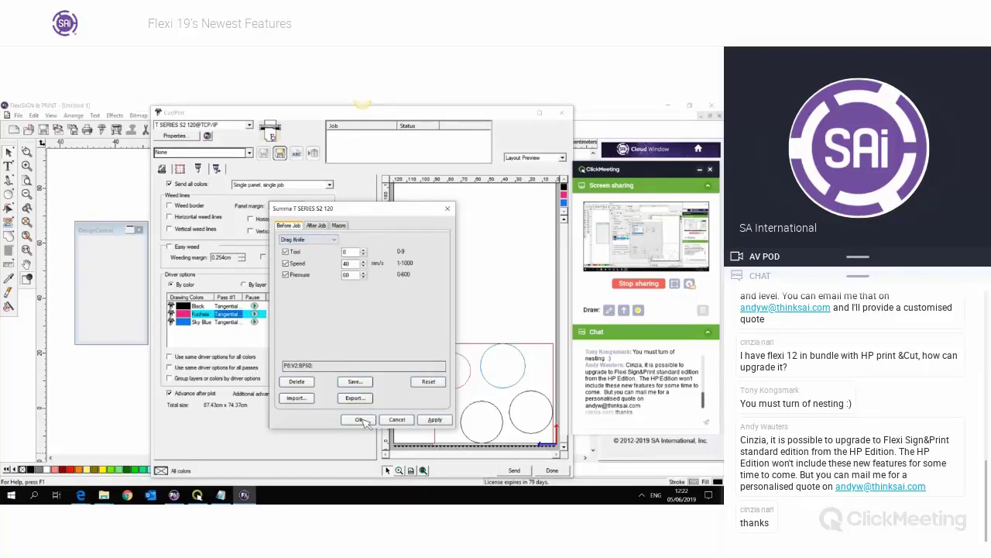
click(360, 420)
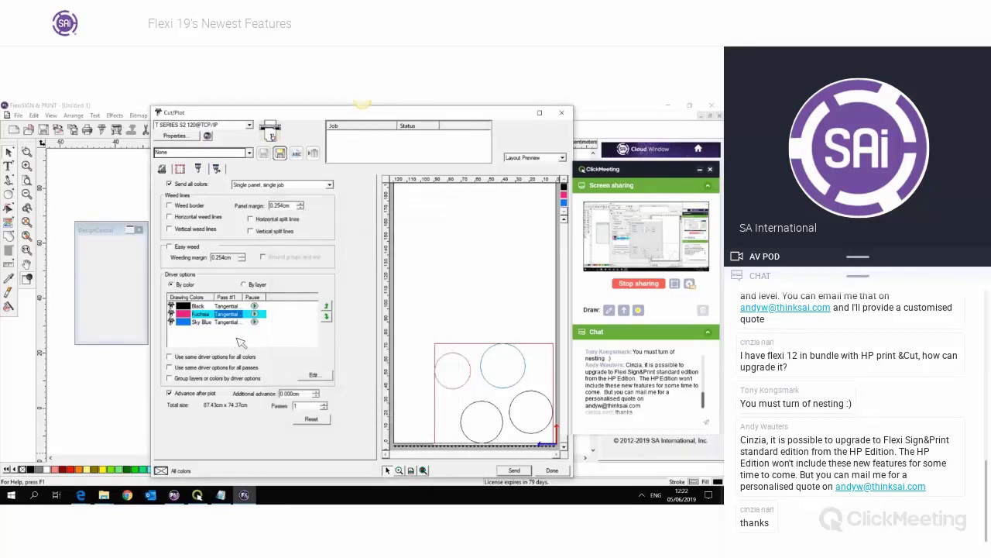
- Toggle grouping colours by driver options while comparing the Black, Sky Blue and Fuchsia entries
click(228, 307)
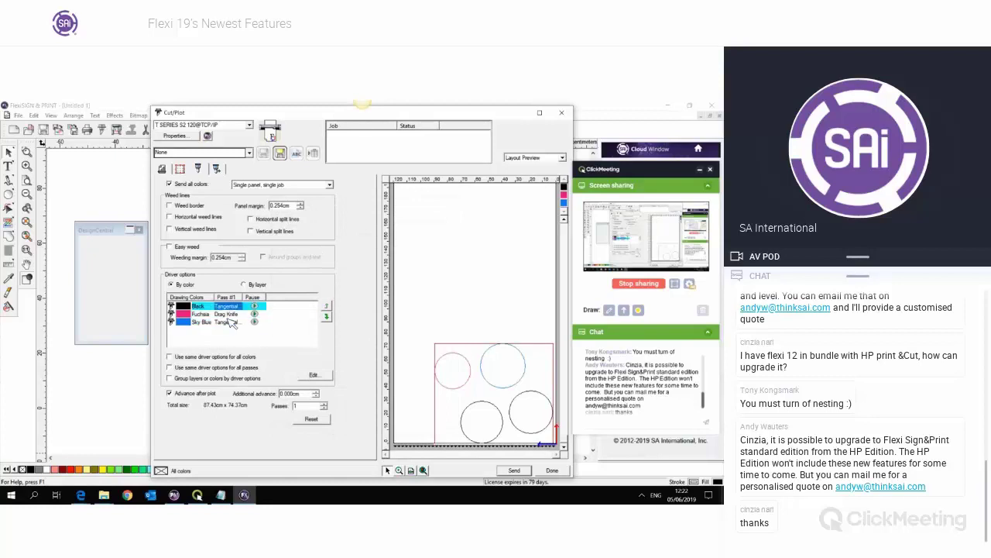
click(198, 382)
click(248, 341)
click(237, 324)
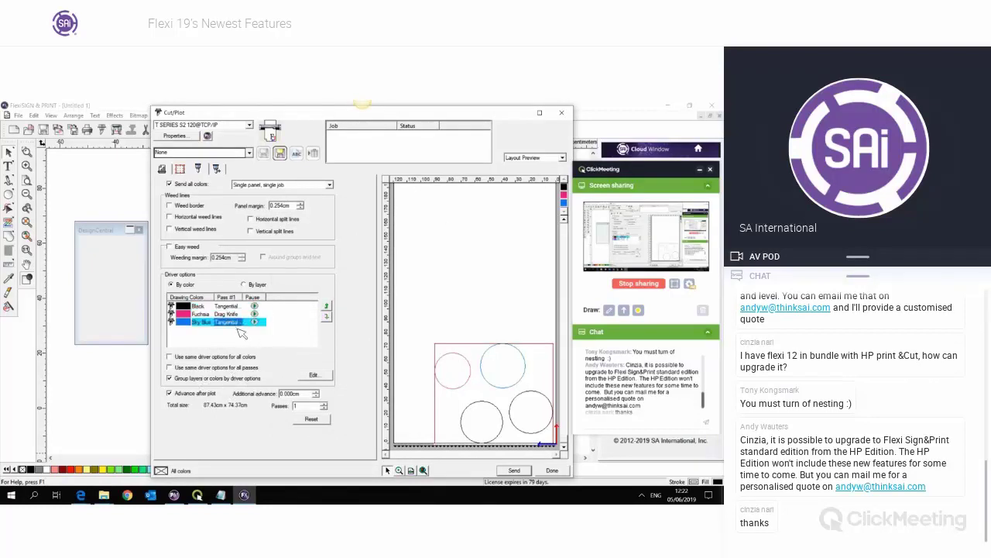
click(226, 307)
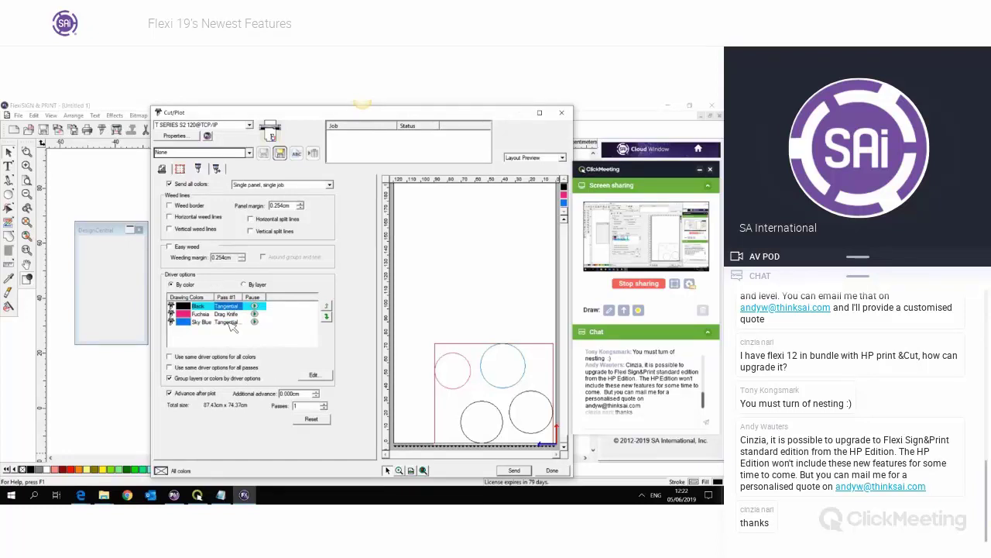
click(230, 326)
click(229, 313)
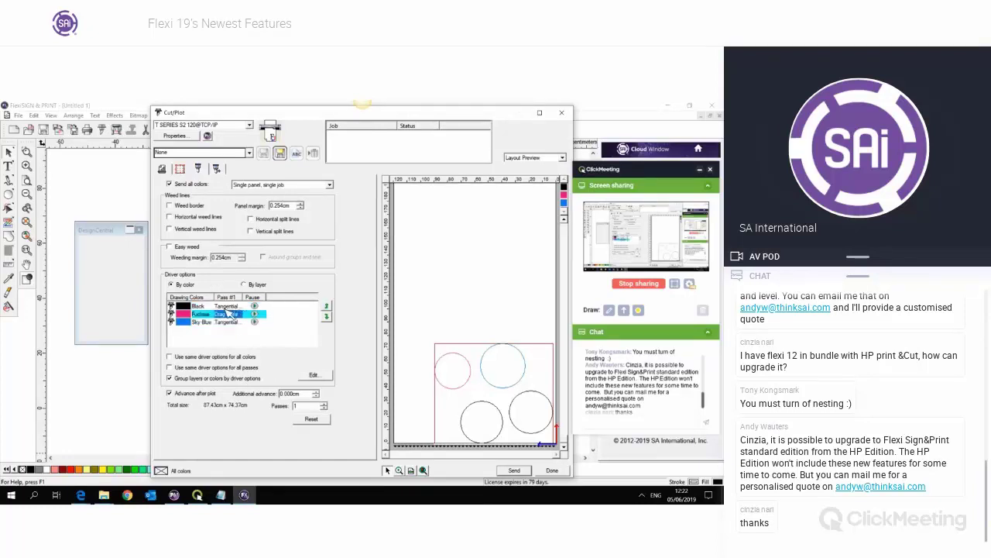
click(239, 333)
click(230, 323)
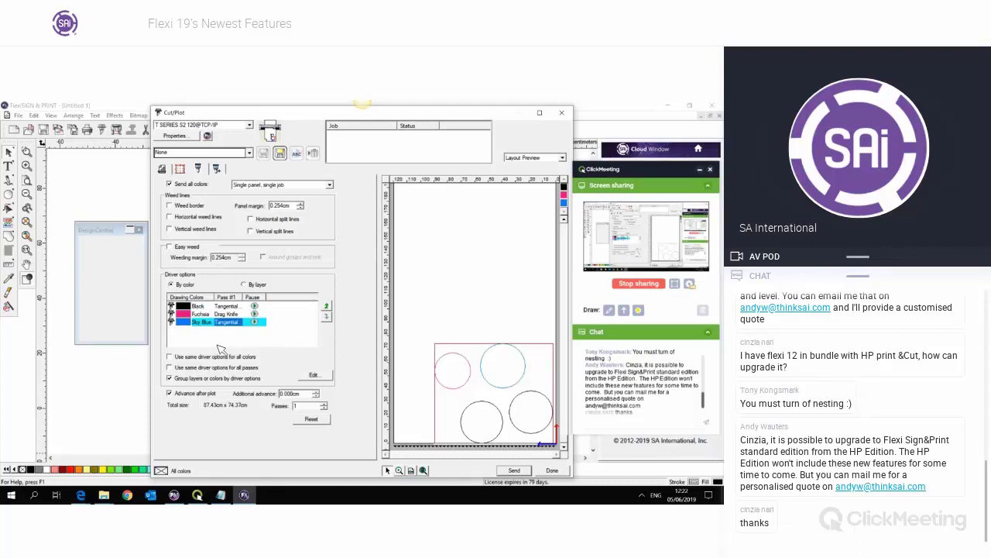
click(218, 344)
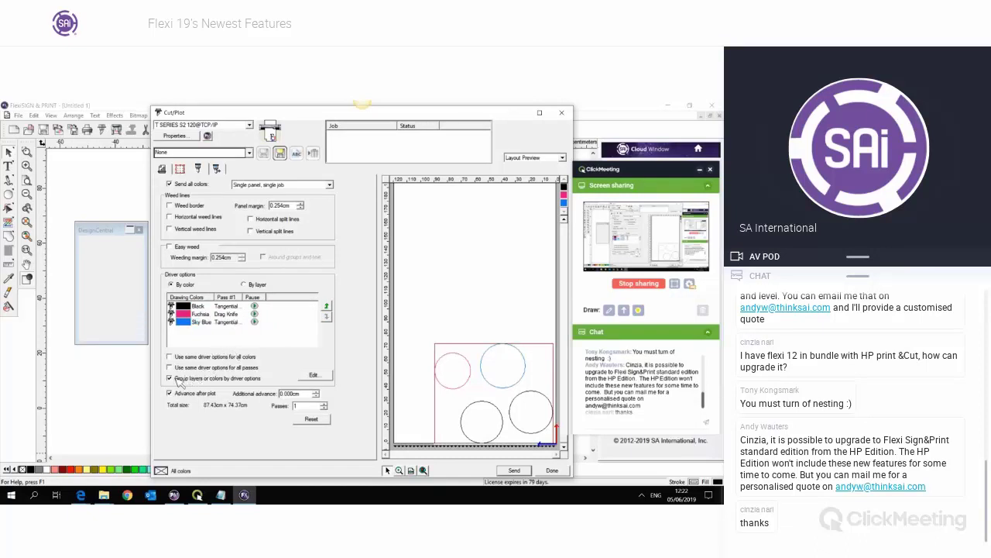
- Turn grouping by driver options on and move Fuchsia to cut after Sky Blue
click(170, 378)
click(227, 307)
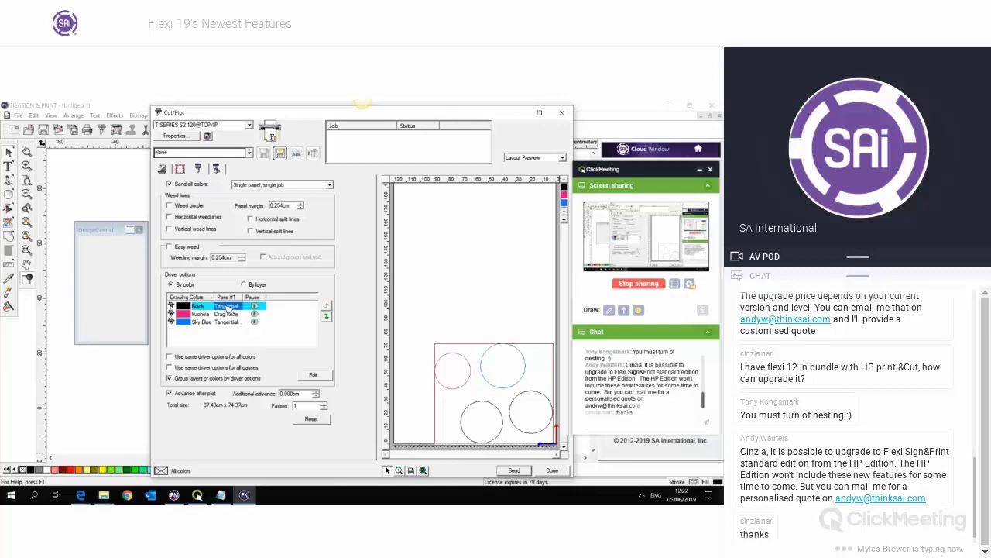
click(225, 322)
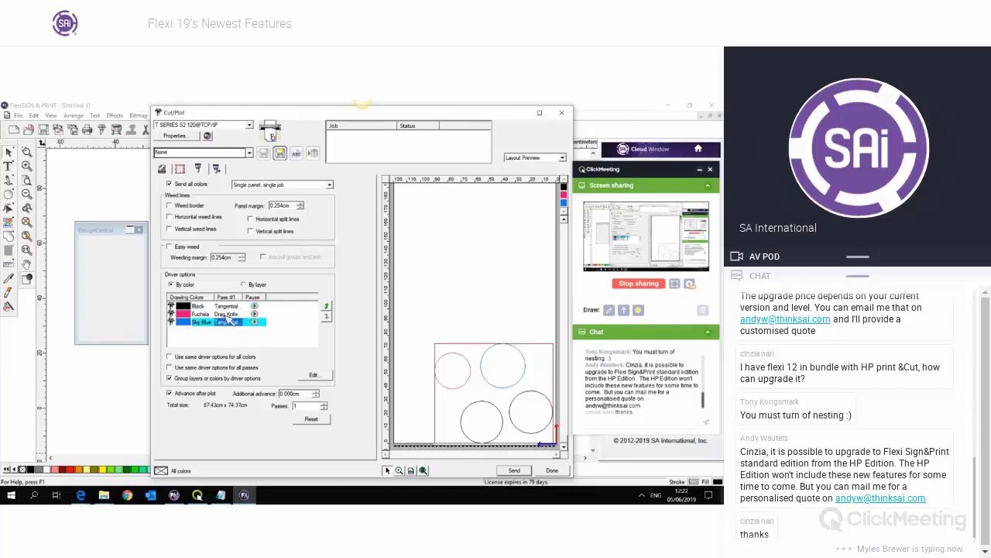
click(224, 314)
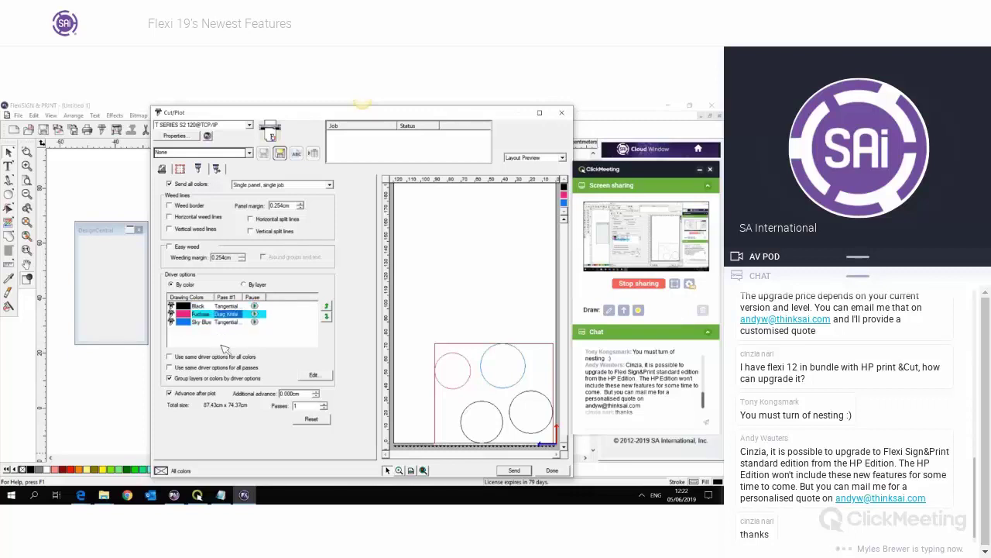
click(240, 333)
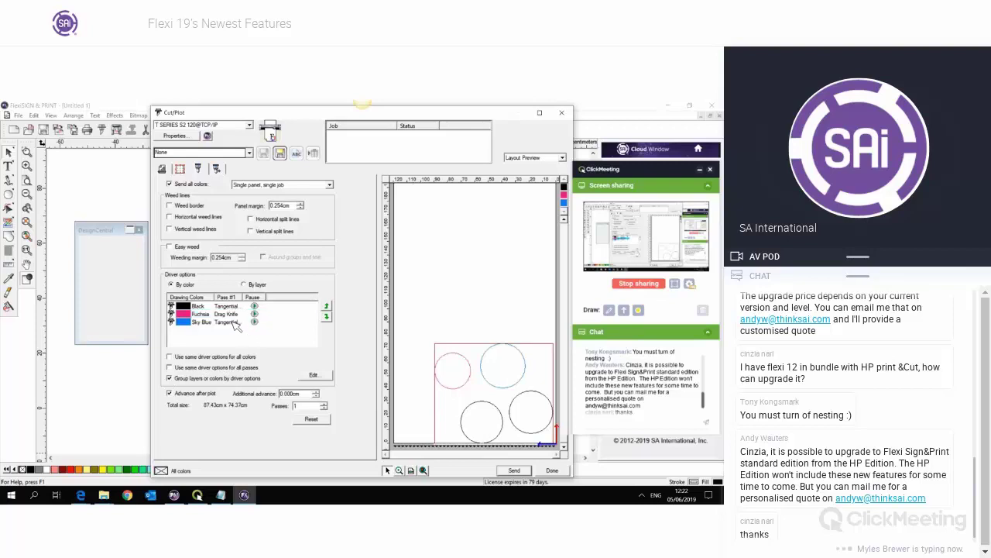
click(233, 322)
click(235, 307)
click(234, 322)
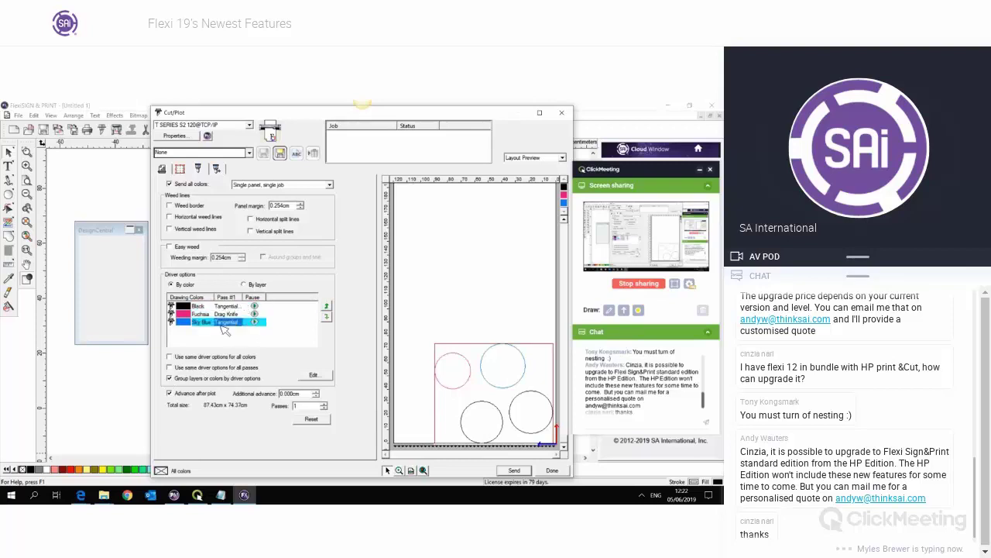
click(231, 314)
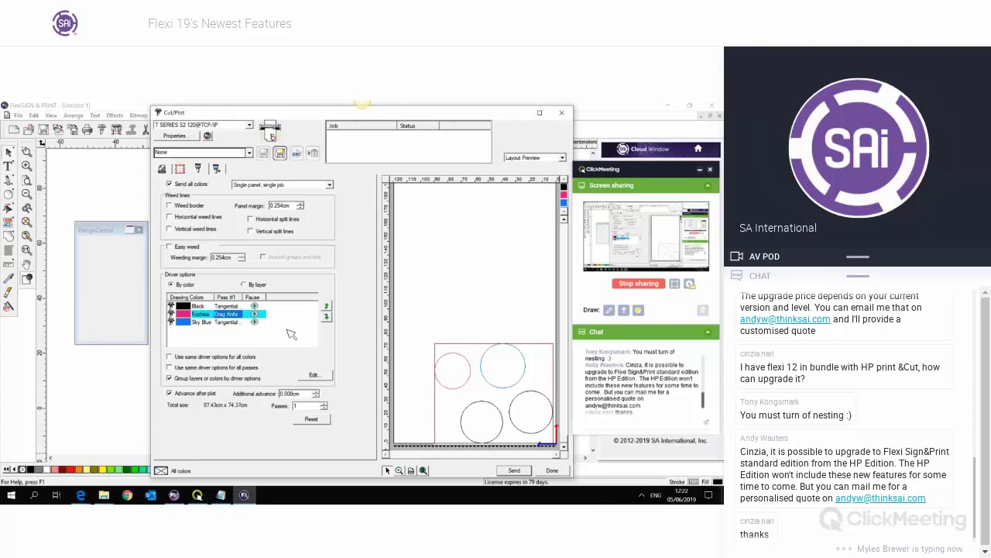
click(326, 316)
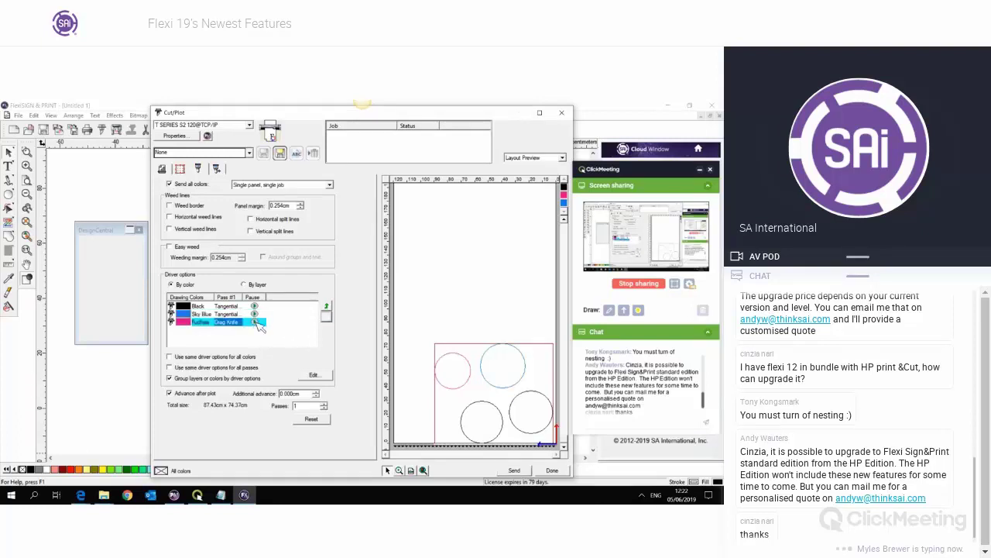
- Move Fuchsia back above Sky Blue, re-enable grouping, and widen the first pass column
click(194, 379)
click(228, 347)
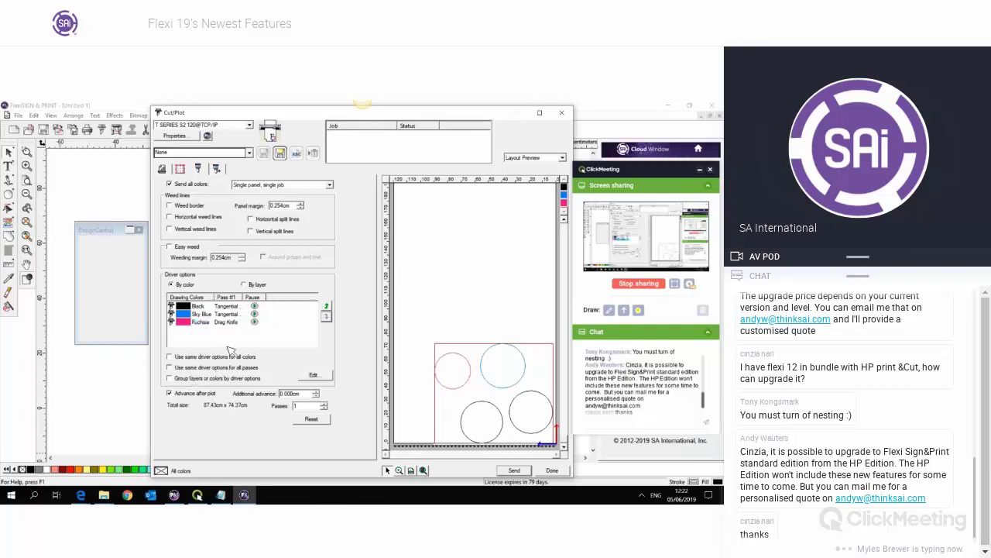
click(227, 322)
click(326, 306)
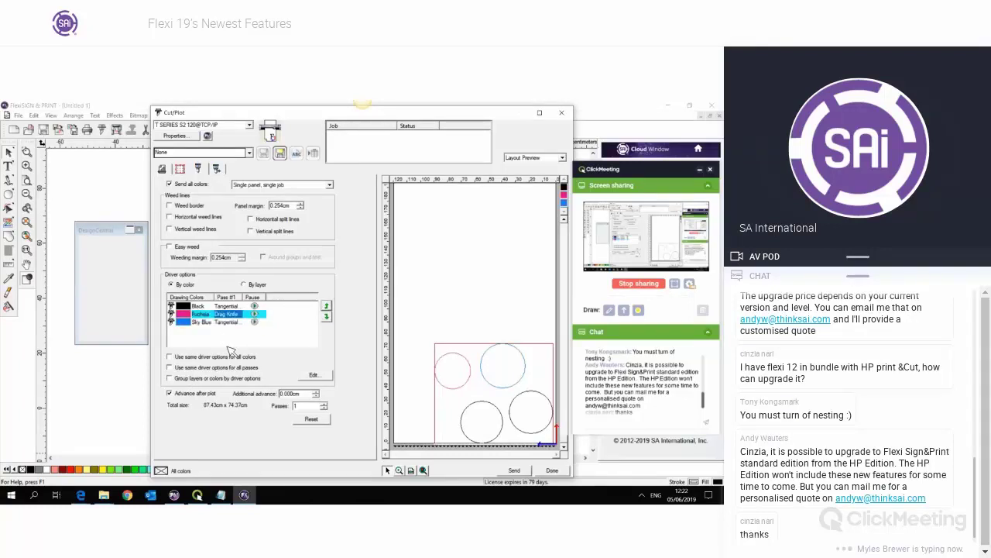
click(232, 378)
click(286, 334)
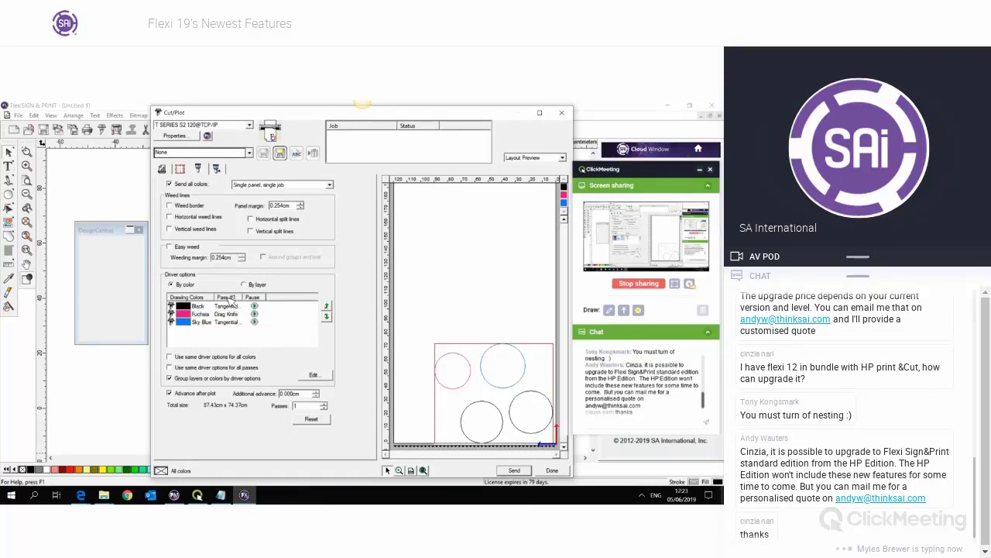
drag(249, 302, 273, 302)
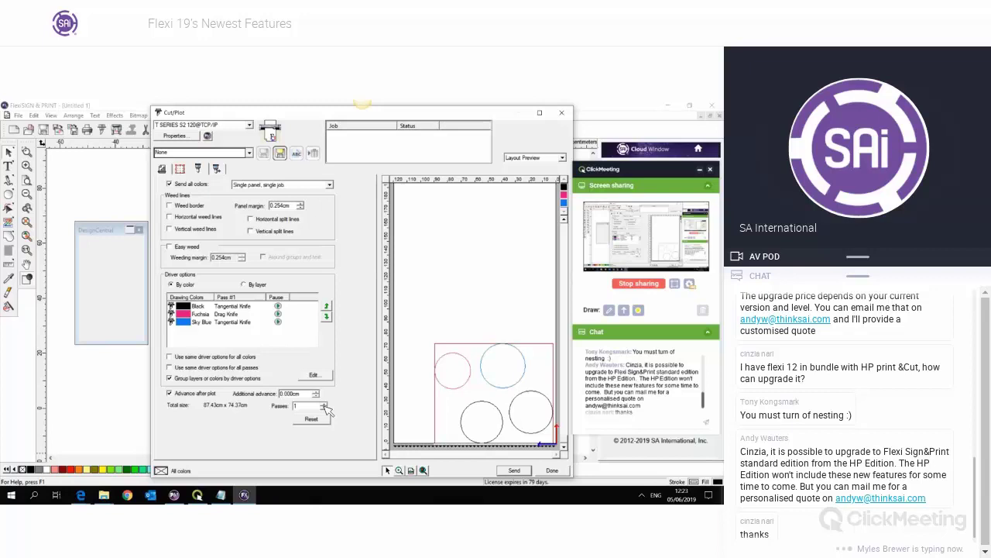
- Set the cut job to 2 passes and open Fuchsia's Pass #2 Drag Knife settings
click(324, 406)
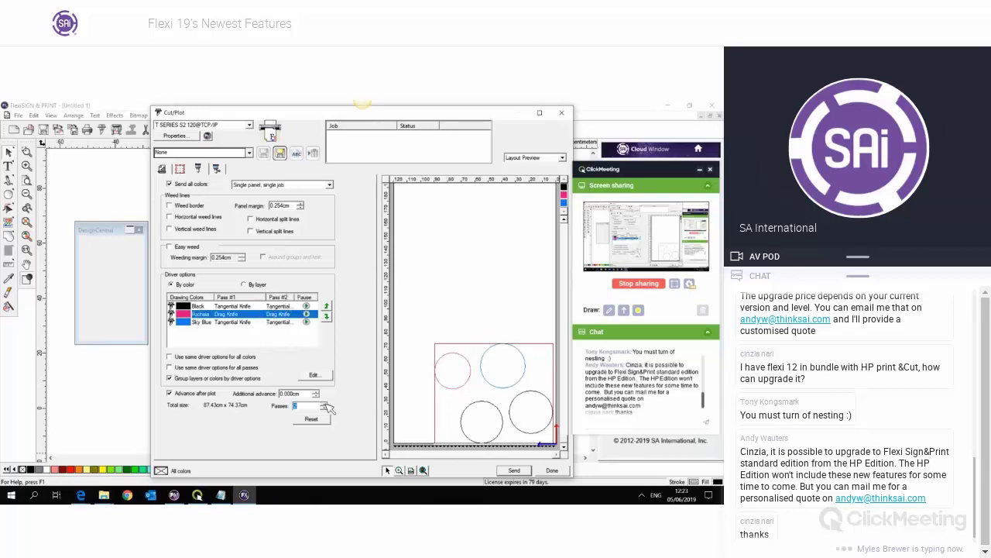
click(325, 405)
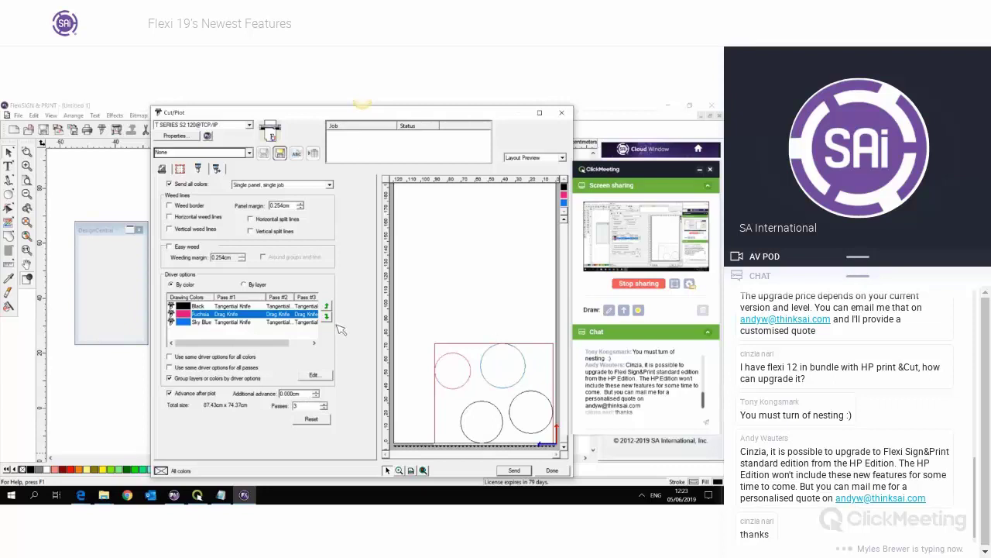
drag(269, 345, 194, 346)
click(253, 338)
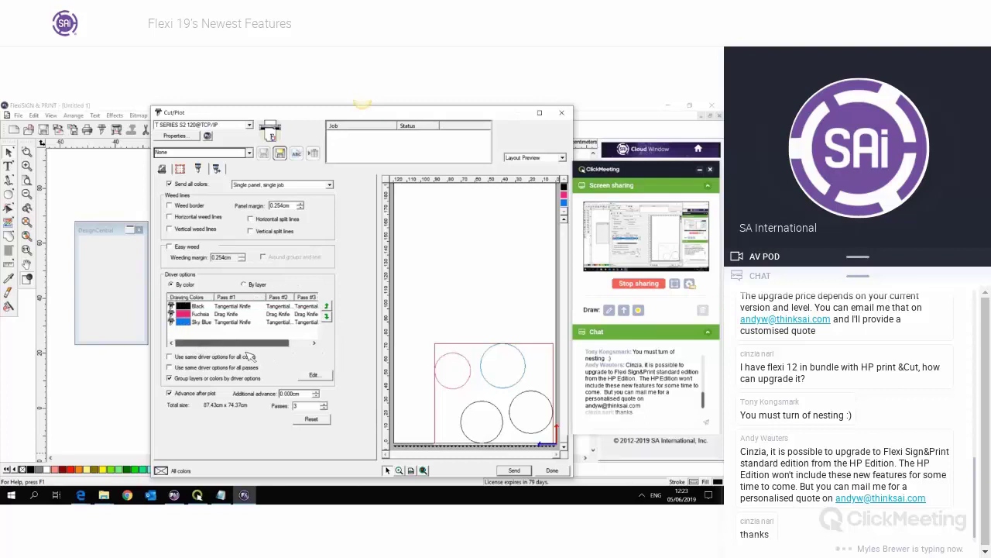
double_click(302, 408)
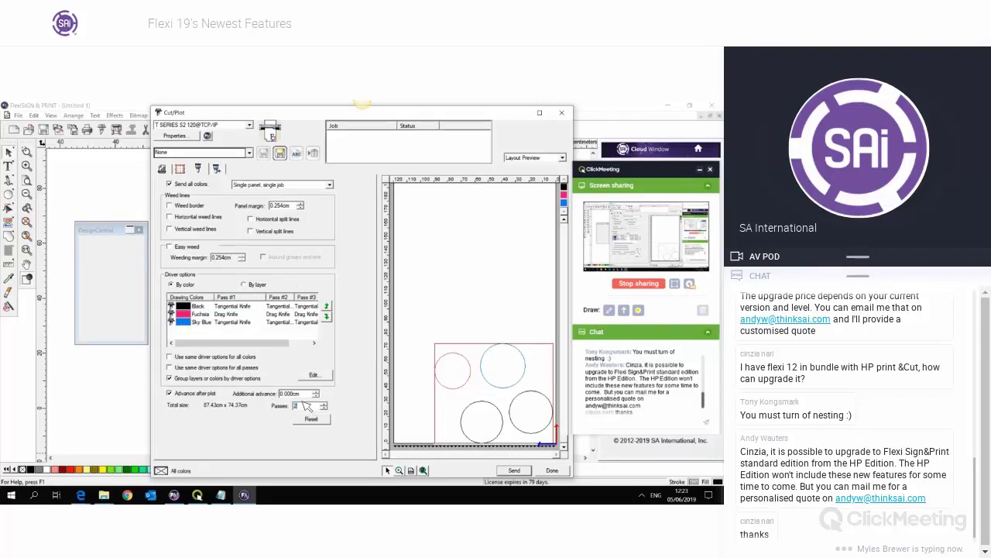
text(2)
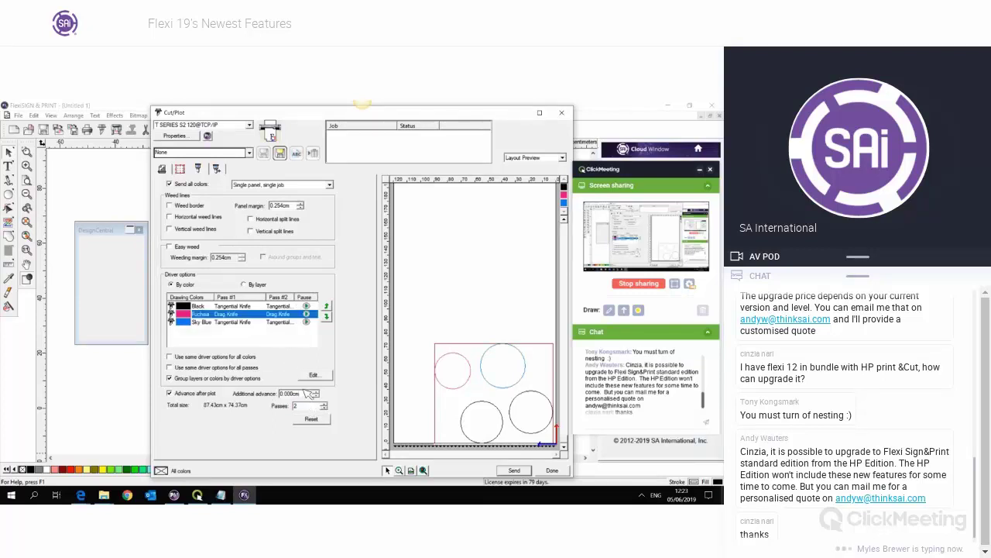
click(286, 316)
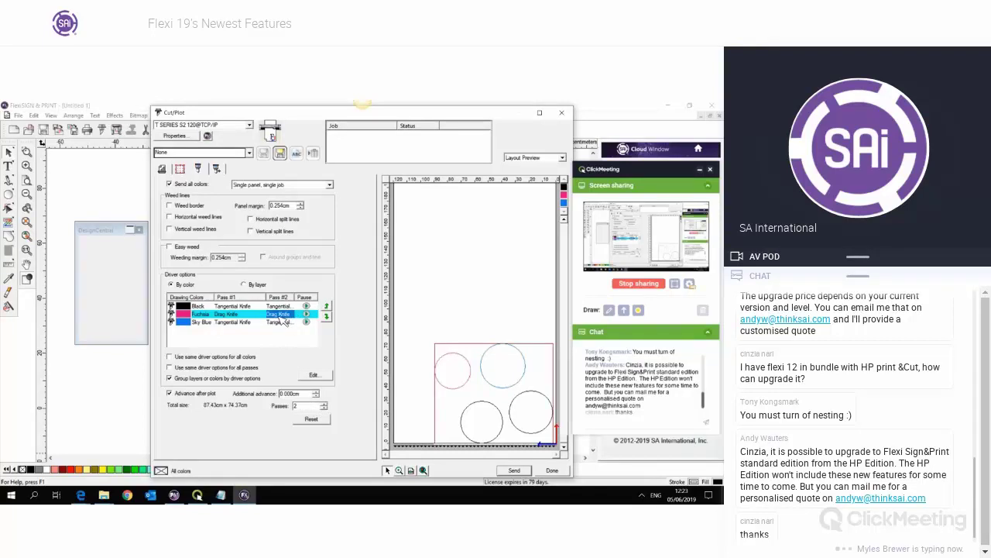
double_click(281, 321)
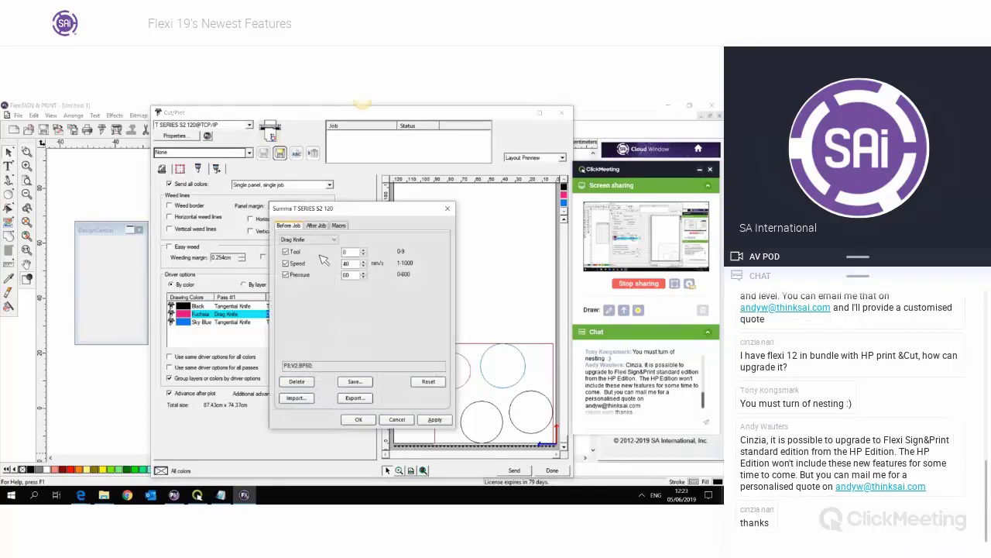
- Change Fuchsia's second-pass tool to Tangential Knife Fast and confirm
click(330, 239)
click(348, 253)
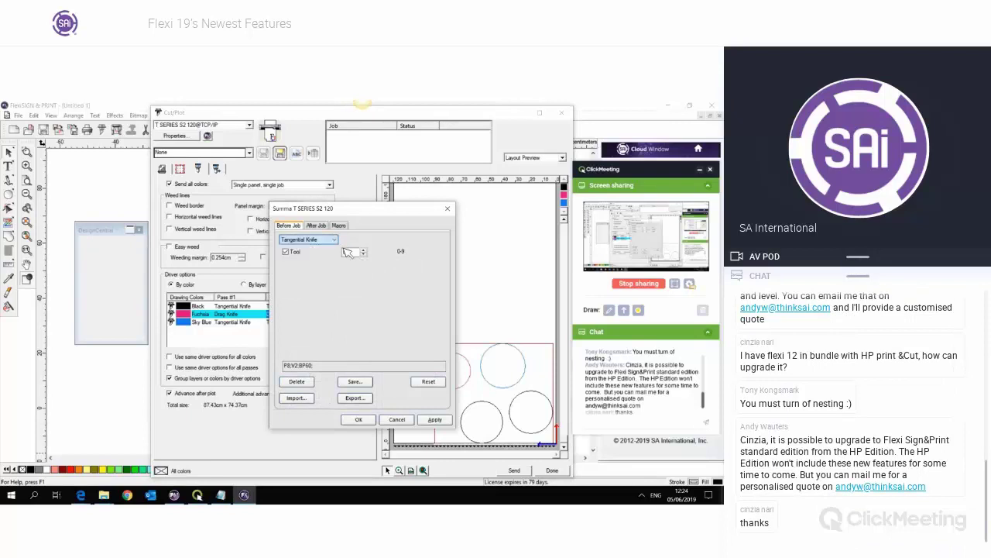
click(328, 241)
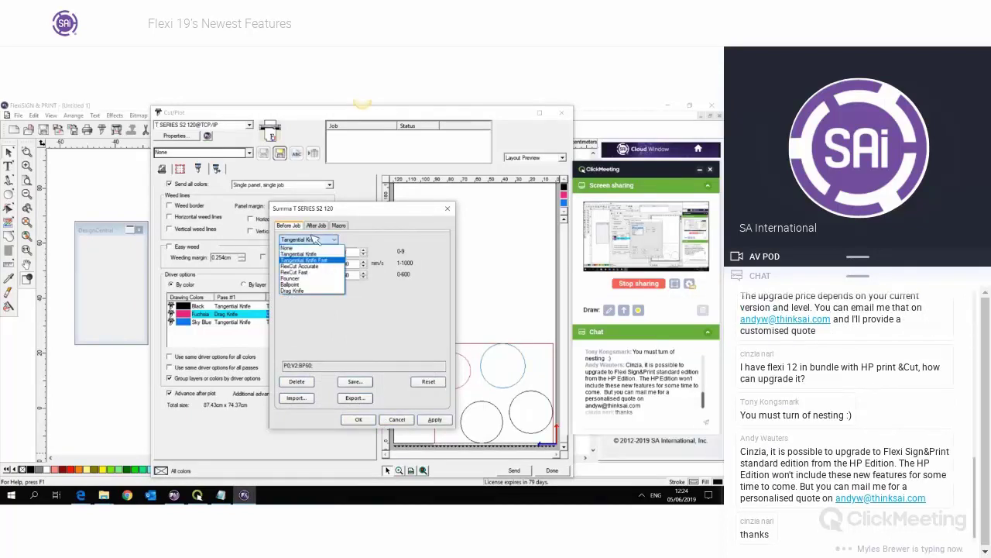
click(304, 260)
click(361, 420)
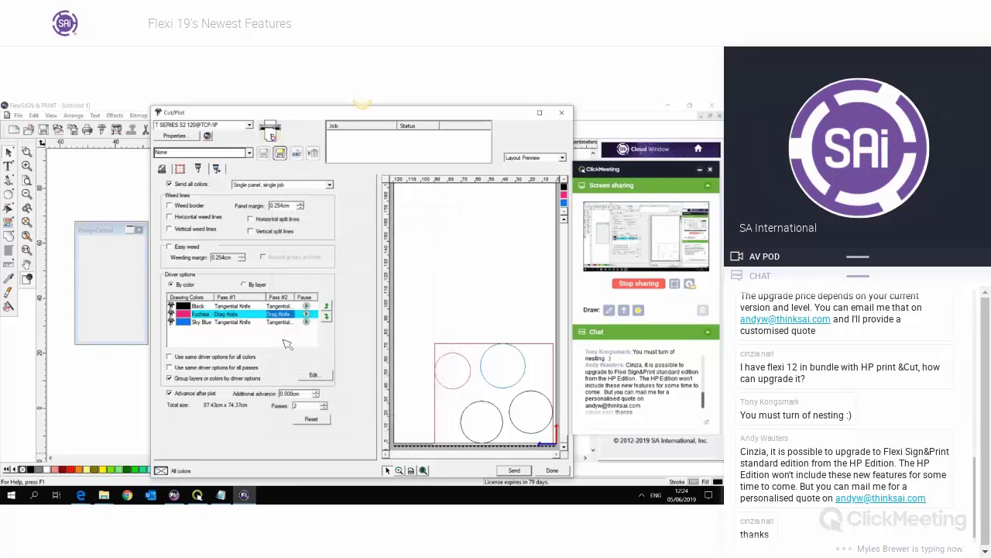
- Reopen Fuchsia's Pass #2 options unchanged, briefly try one tool setting for all passes, then revert
click(287, 343)
click(286, 315)
double_click(286, 315)
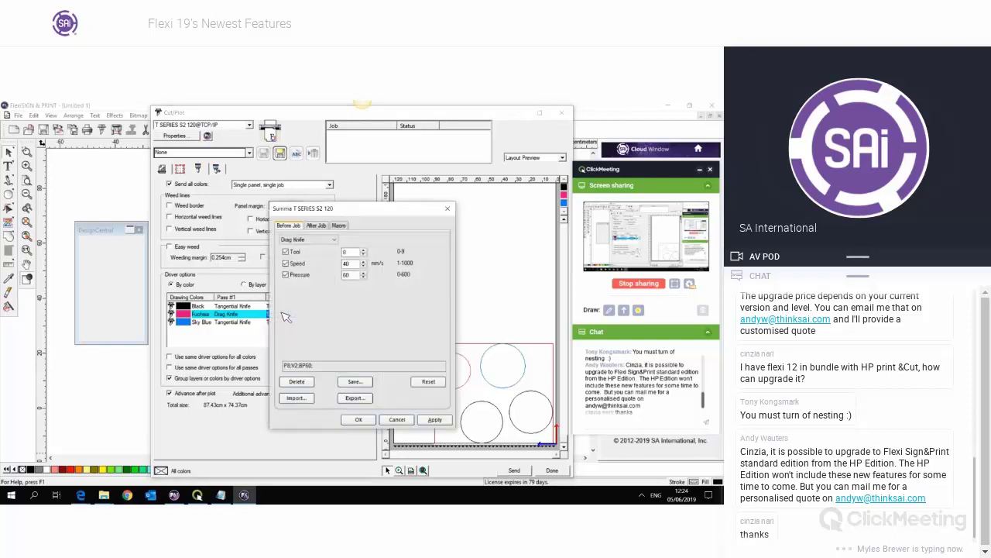
click(447, 209)
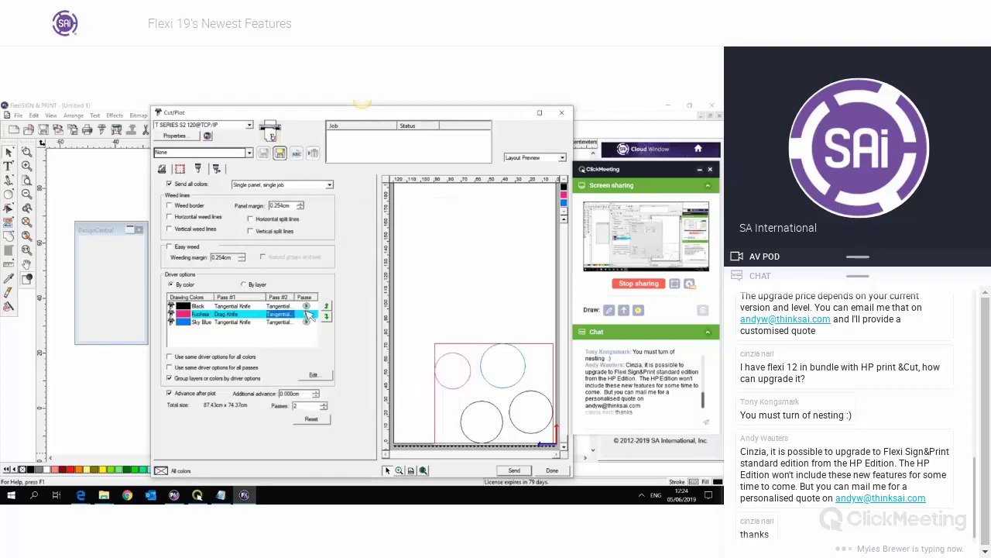
click(275, 342)
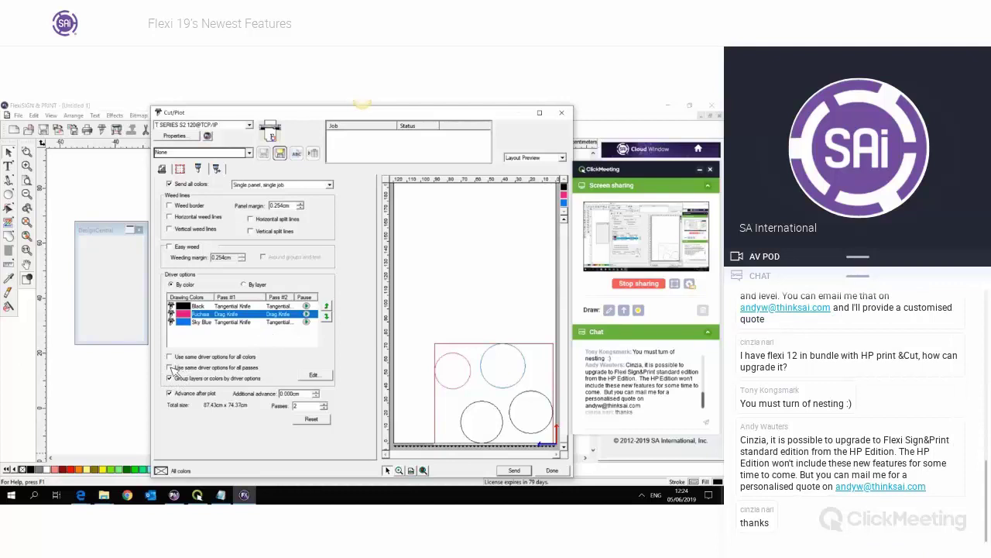
click(171, 367)
click(239, 341)
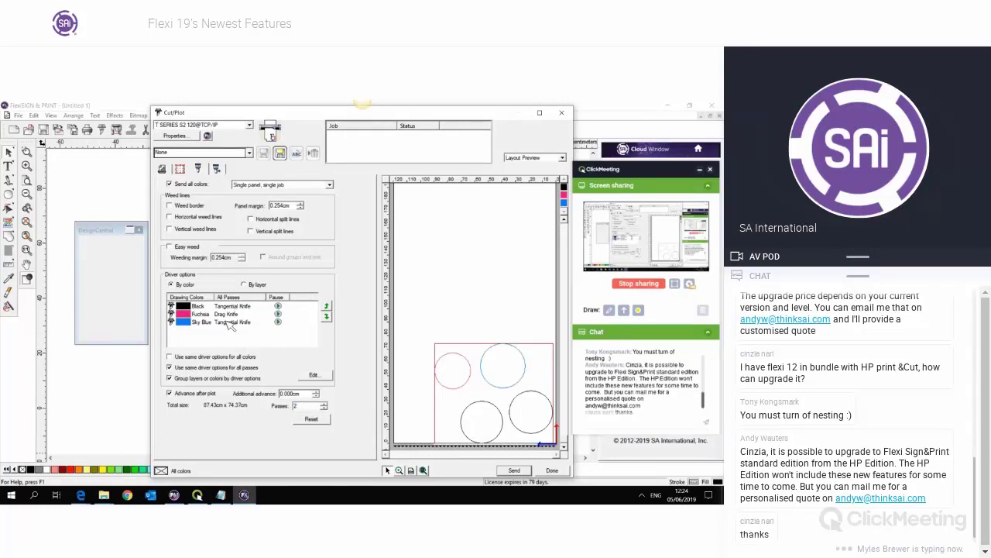
click(203, 368)
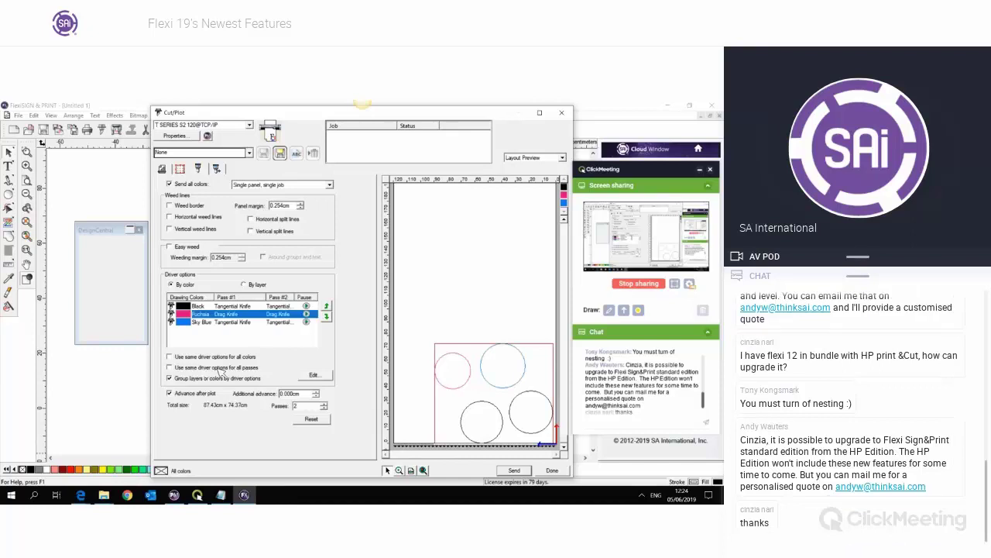
- Reapply Tangential Knife Fast to Fuchsia's Pass #2 and confirm it
click(282, 315)
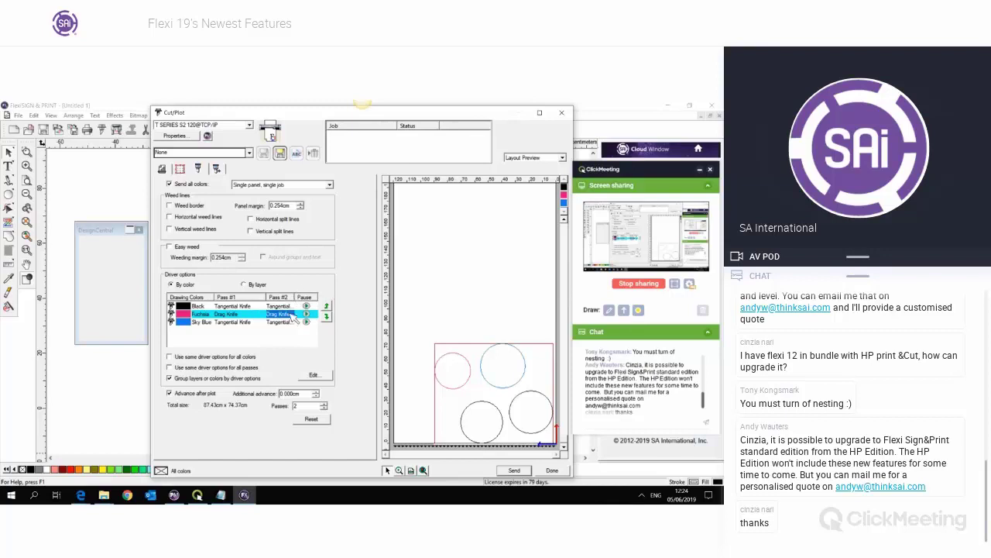
double_click(293, 318)
click(308, 239)
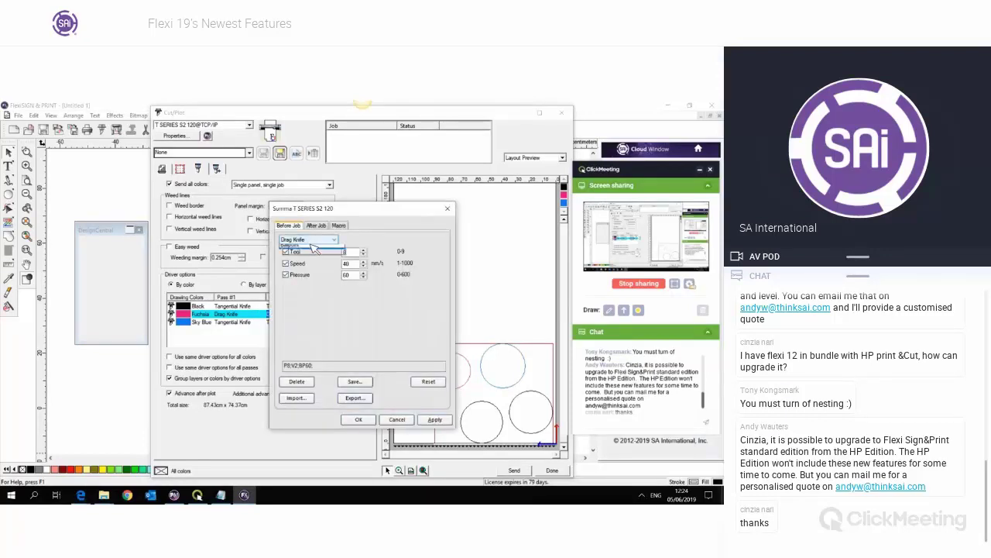
click(310, 264)
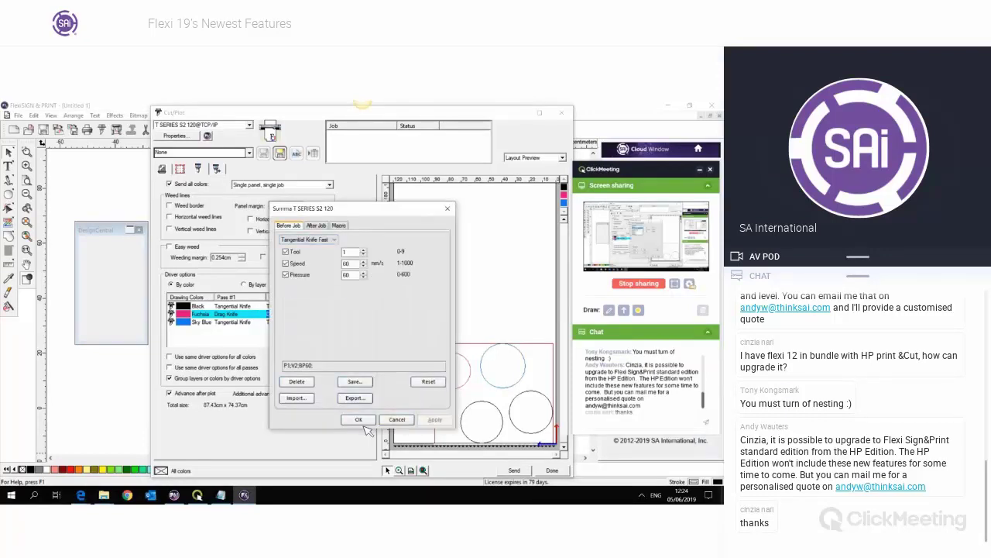
click(358, 419)
click(298, 343)
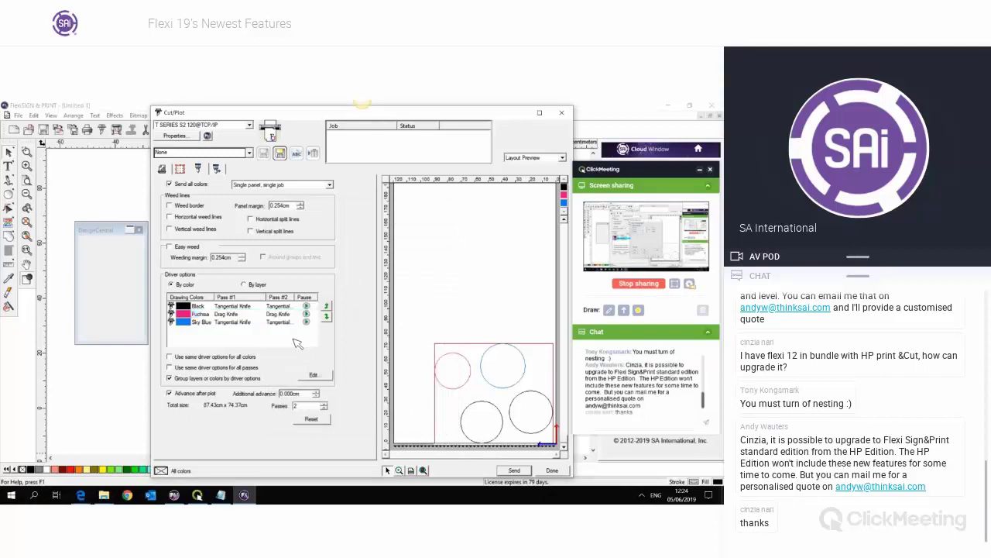
click(298, 343)
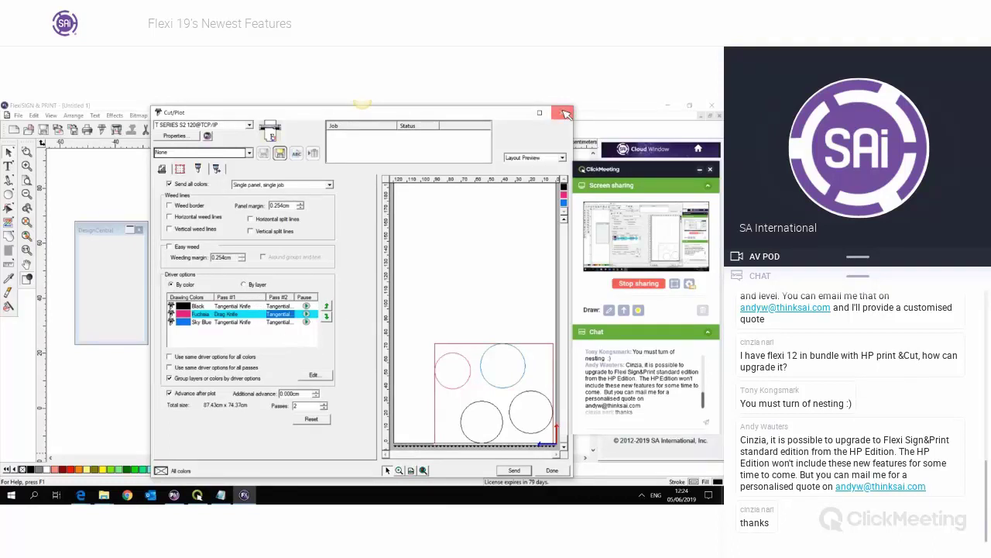
- Close the Cut/Plot dialog to return to the pink, blue and black circles design
click(566, 113)
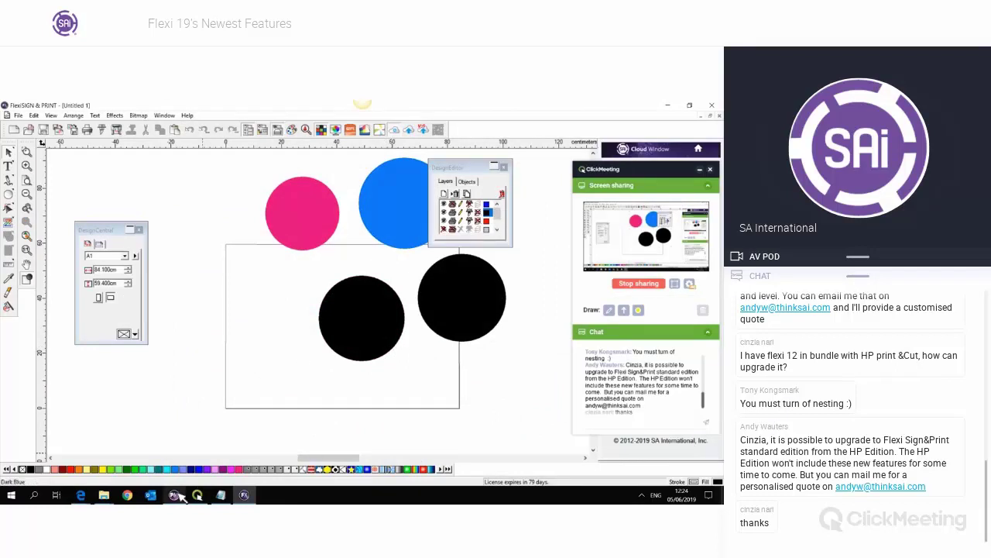
mouse_move(178, 496)
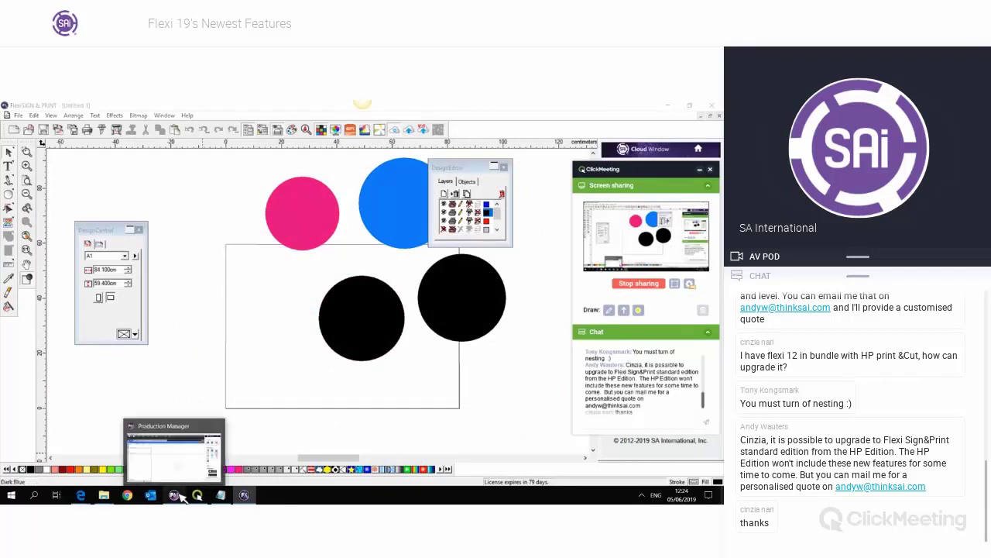
- Add all five images from Desktop > F19 Demo > Nest Import as the nested job Nest (5 jobs)
click(178, 496)
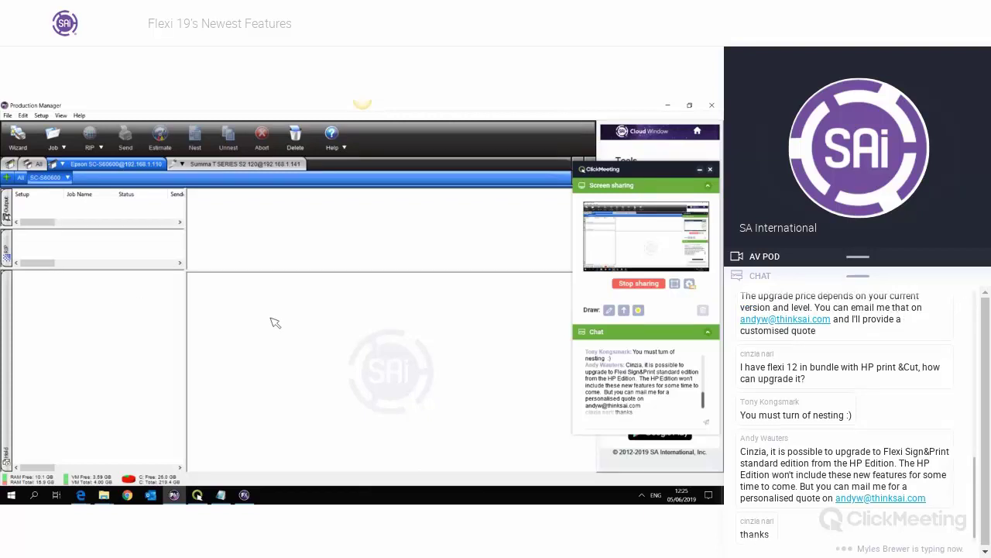
drag(623, 168, 623, 129)
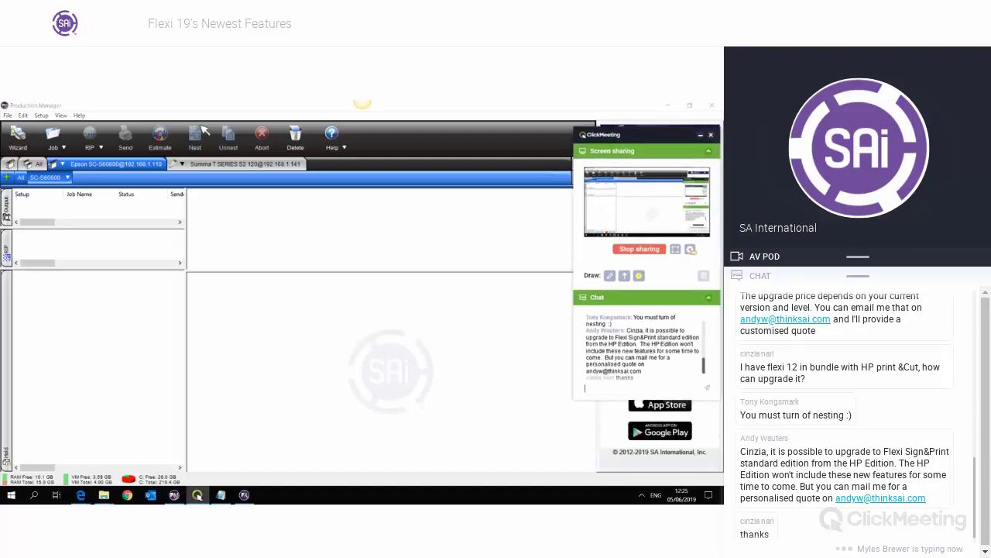
click(52, 134)
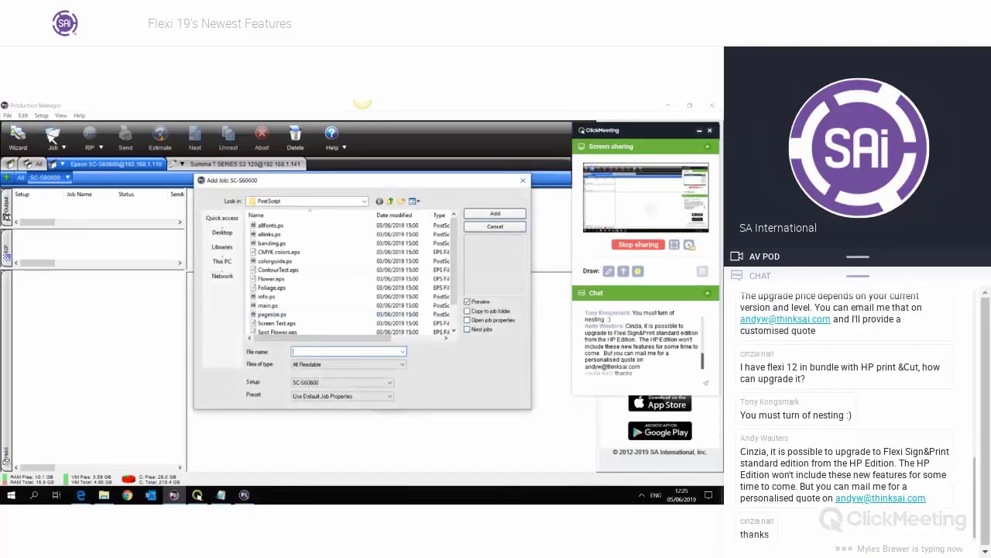
click(222, 233)
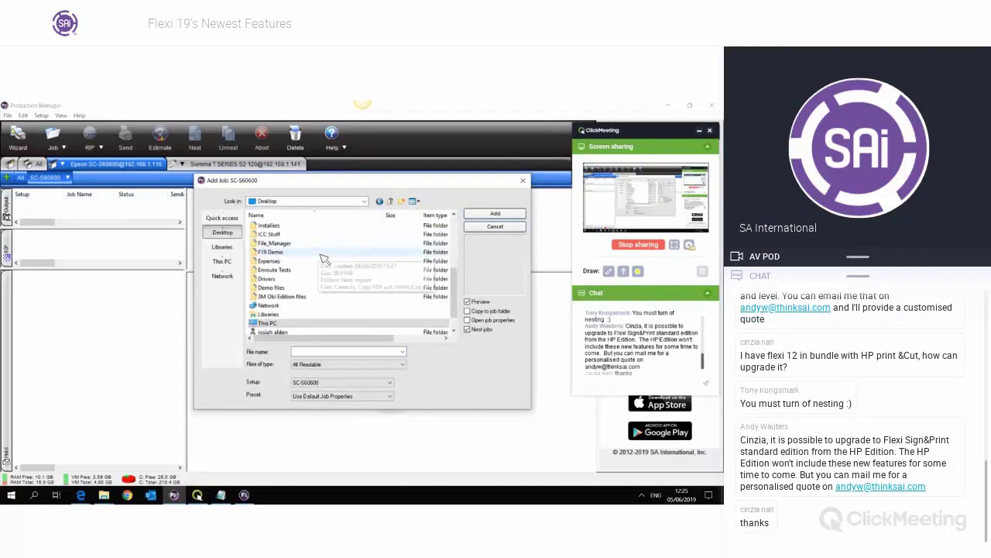
double_click(328, 257)
double_click(296, 226)
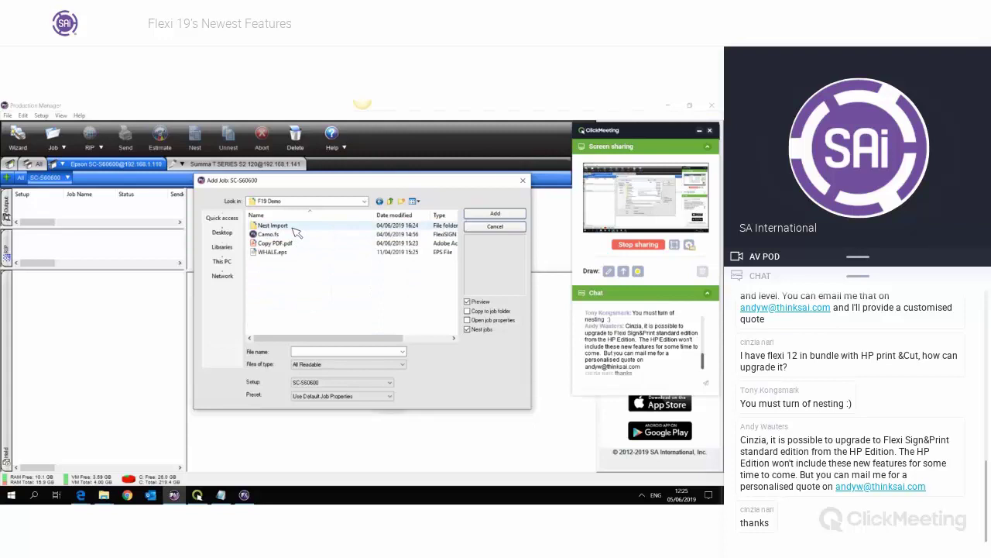
click(273, 242)
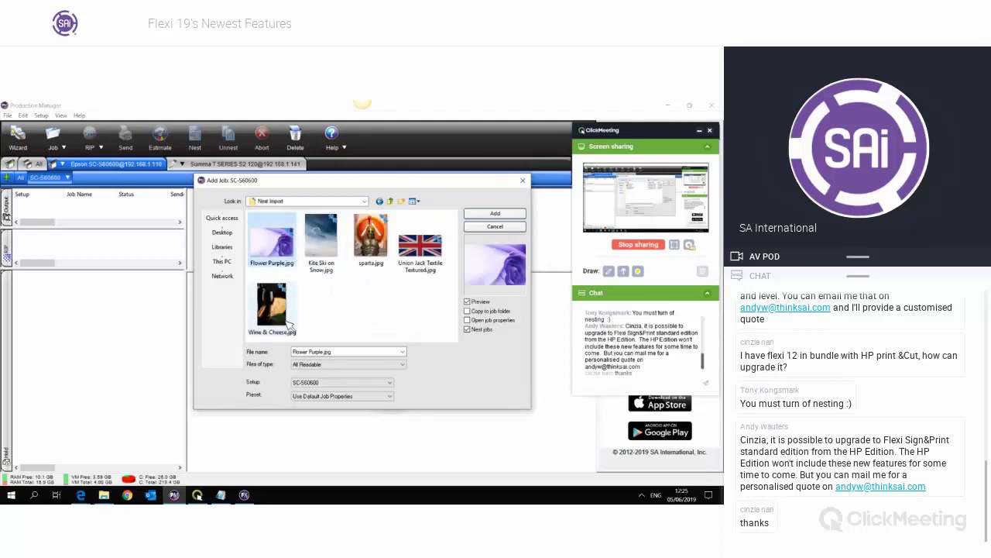
ctrl+click(272, 306)
key(ctrl+a)
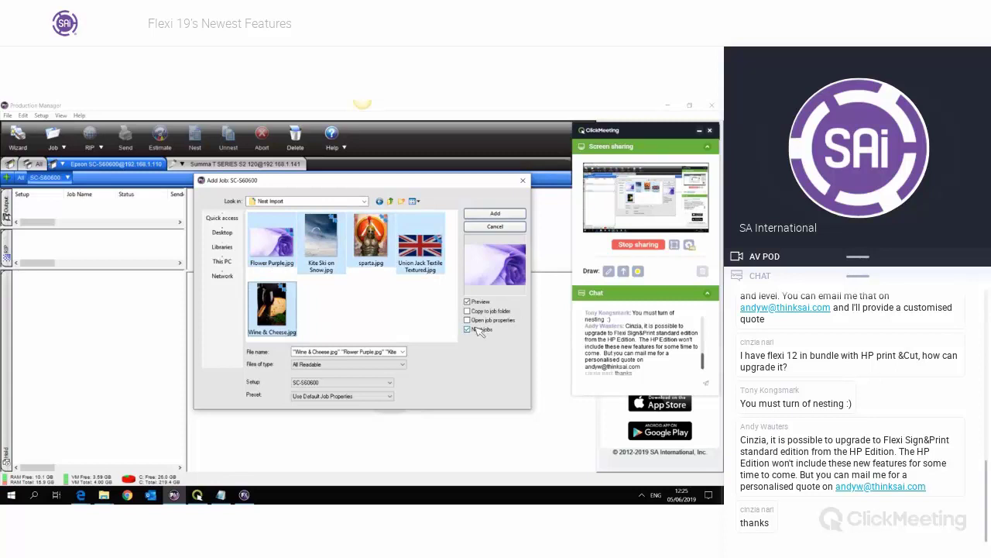
click(503, 213)
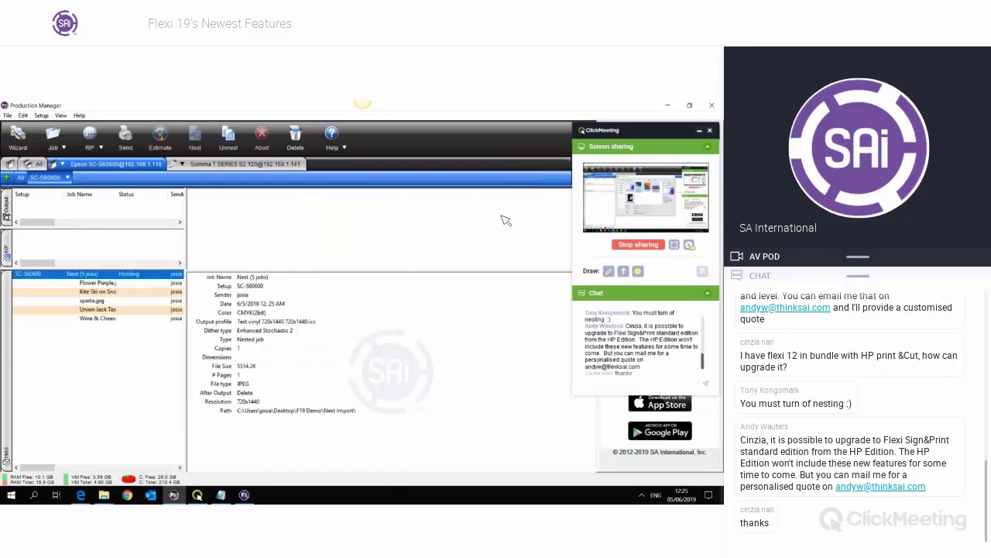
- Add copies of Flower Purple and enlarge Kite Ski on Snow to about 169% in the nest layout
click(142, 362)
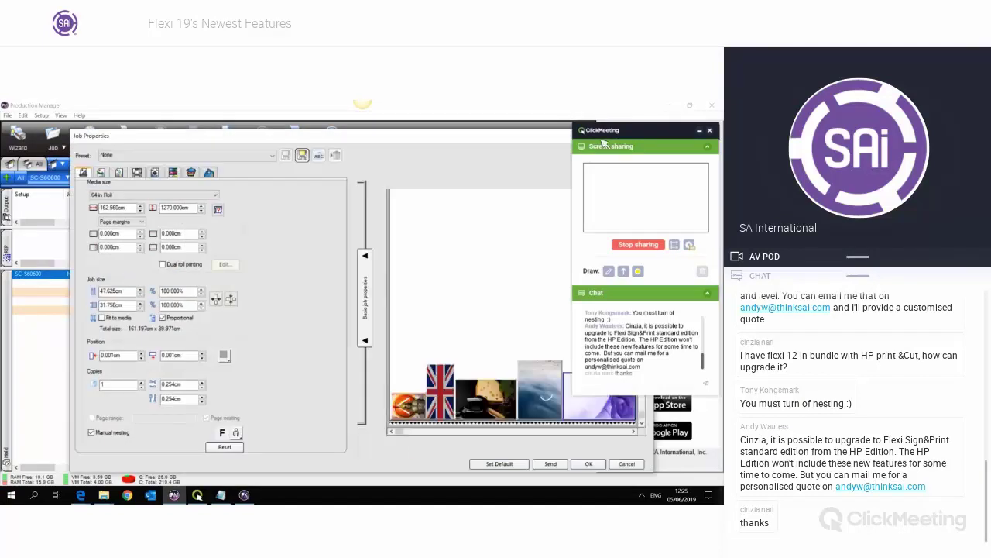
drag(640, 129, 55, 188)
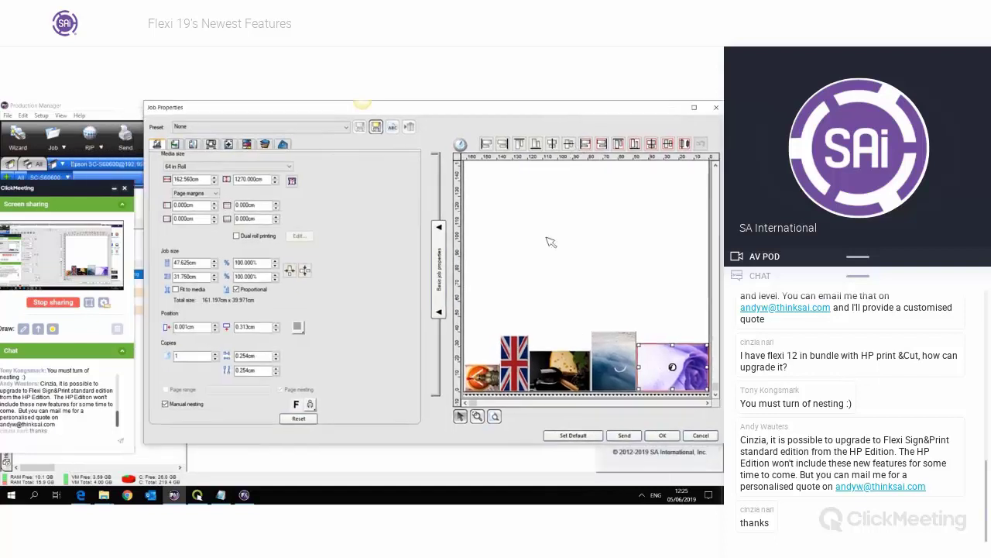
click(215, 354)
click(215, 354)
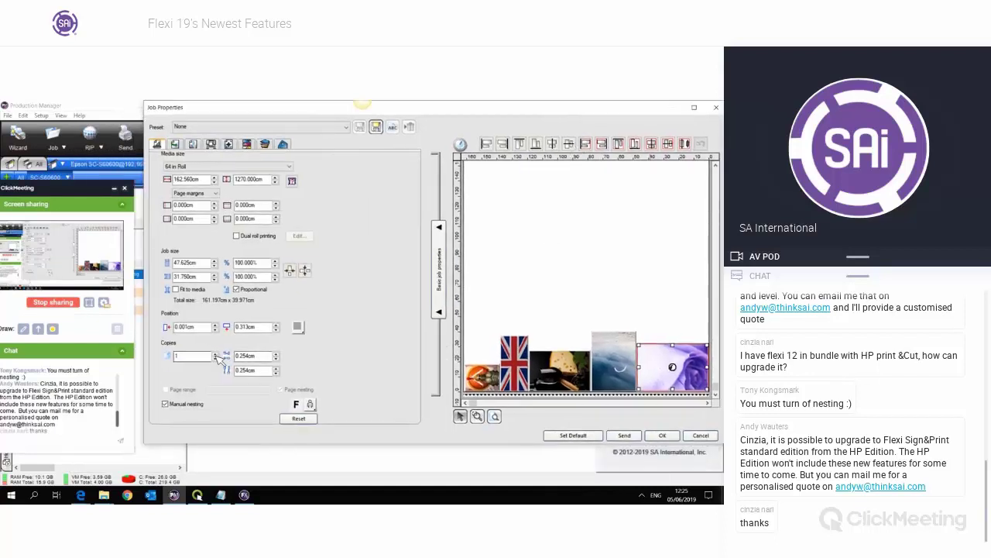
click(215, 354)
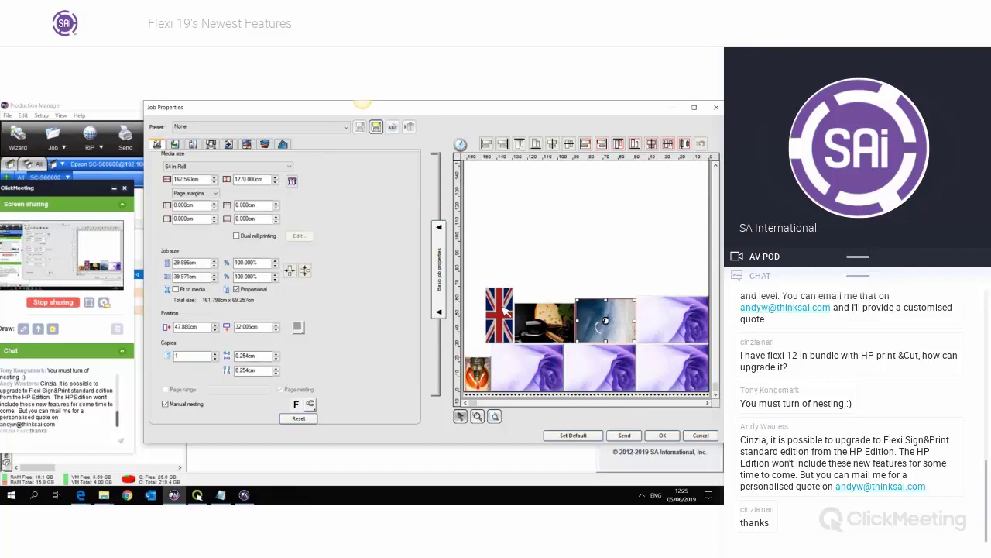
click(585, 303)
drag(578, 300, 535, 285)
click(612, 299)
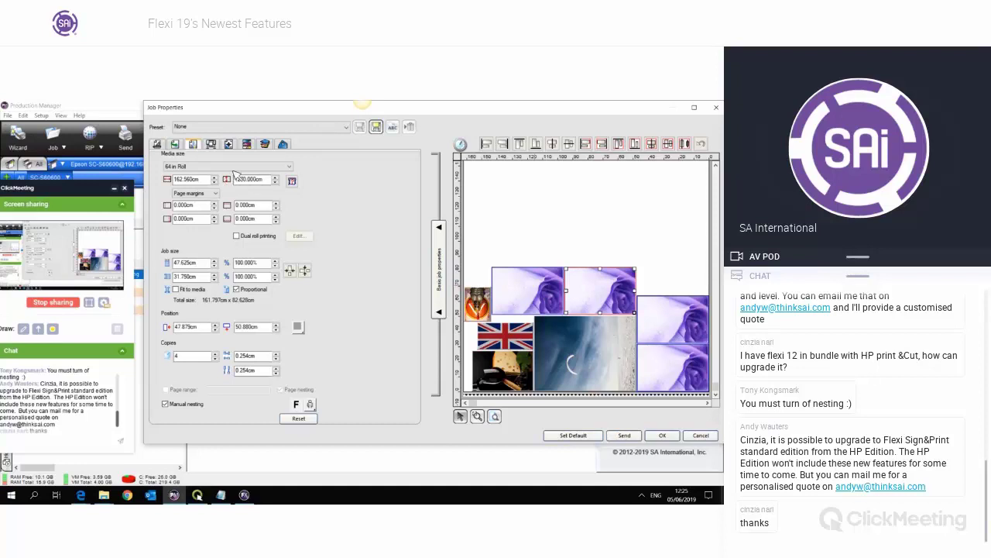
- Review the nest's color correction, keeping the output profile and 720x1440 resolution, then close properties
click(211, 145)
click(287, 186)
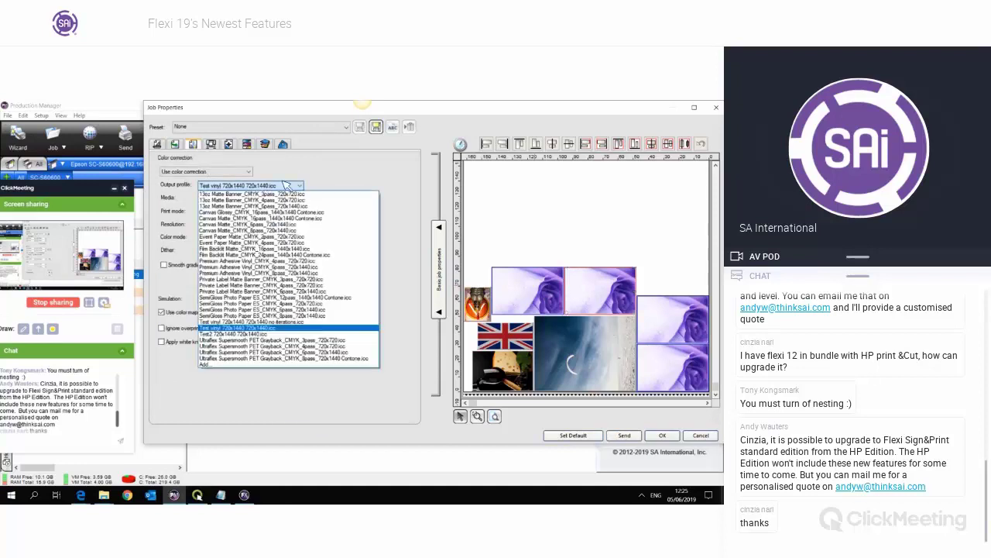
click(307, 186)
click(234, 228)
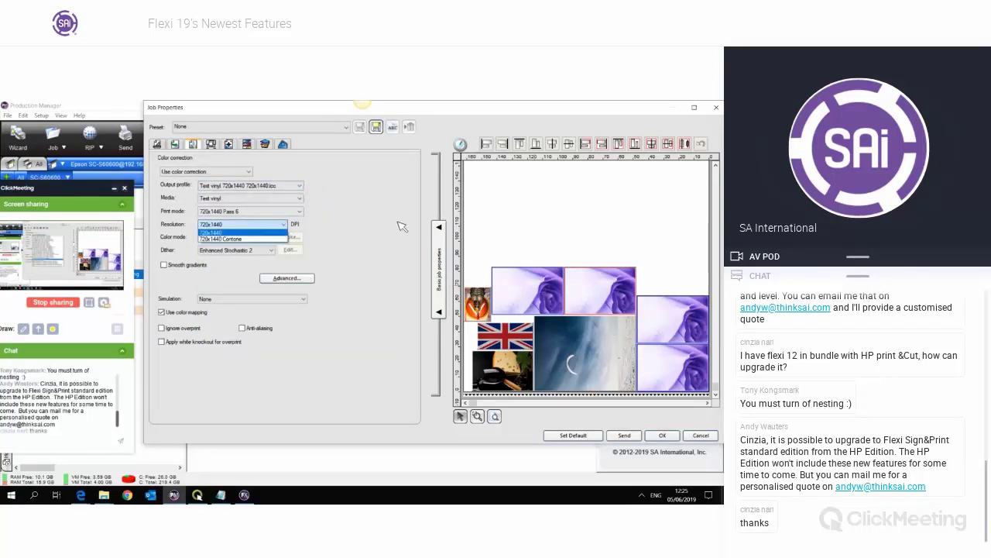
click(687, 218)
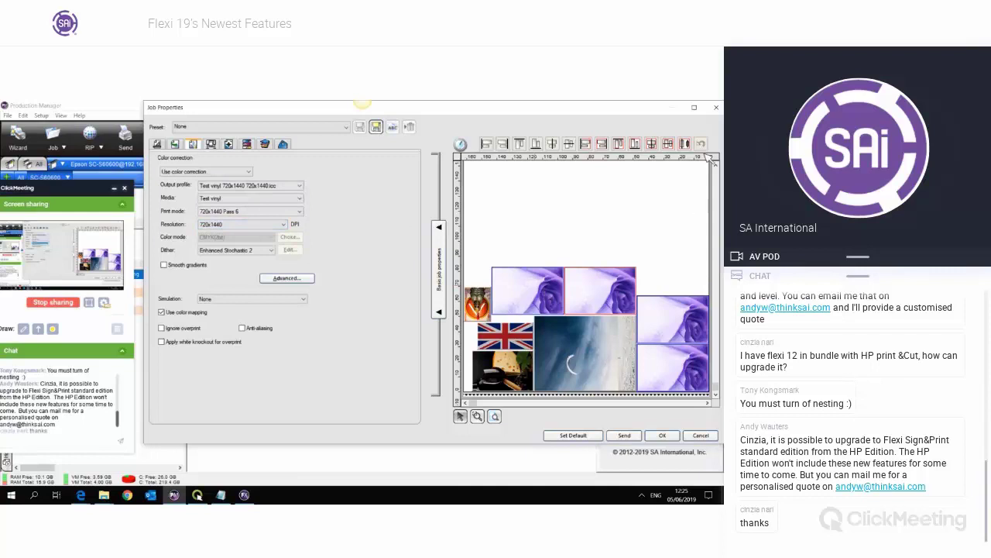
click(717, 107)
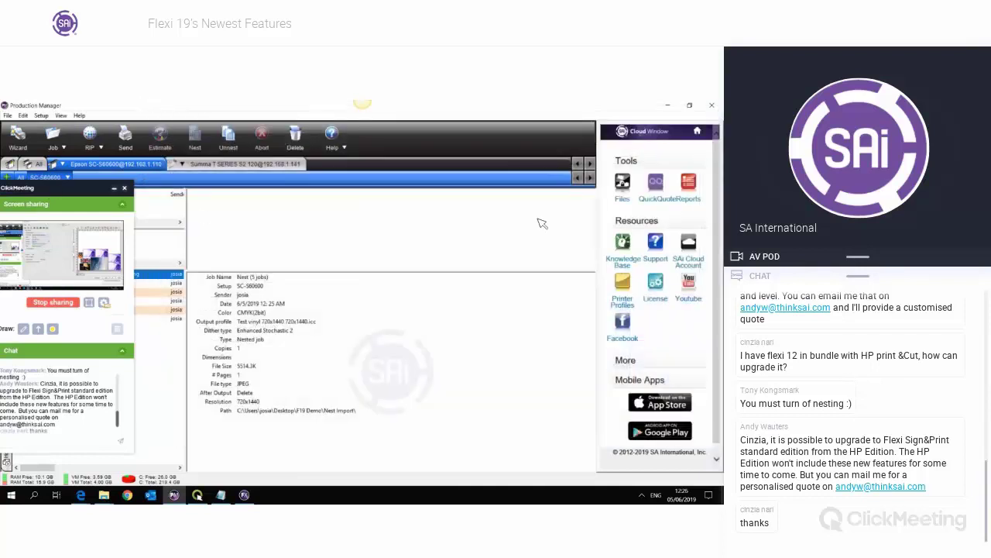
- Delete the Nest (5 jobs) job and open Add Job on the Nest Import folder
drag(75, 186, 668, 109)
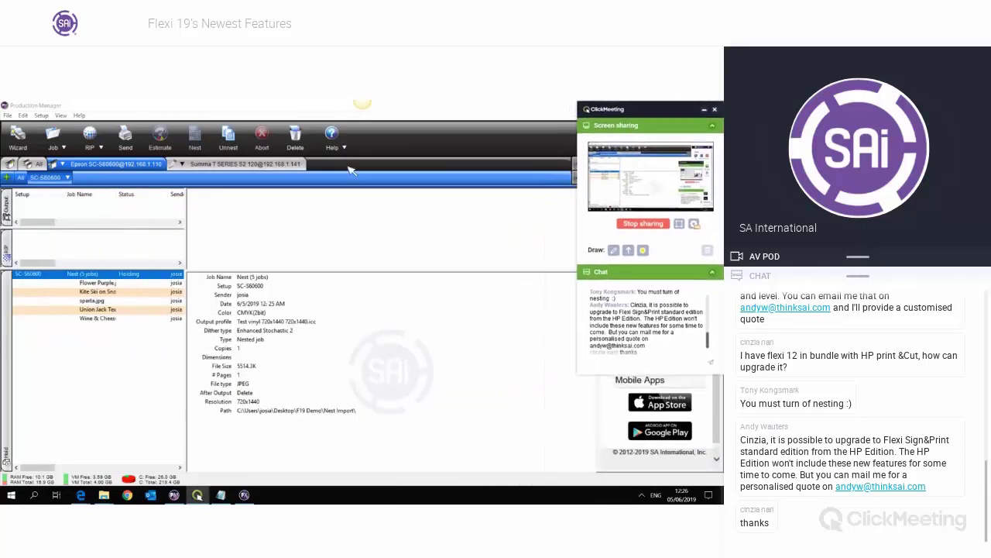
click(704, 114)
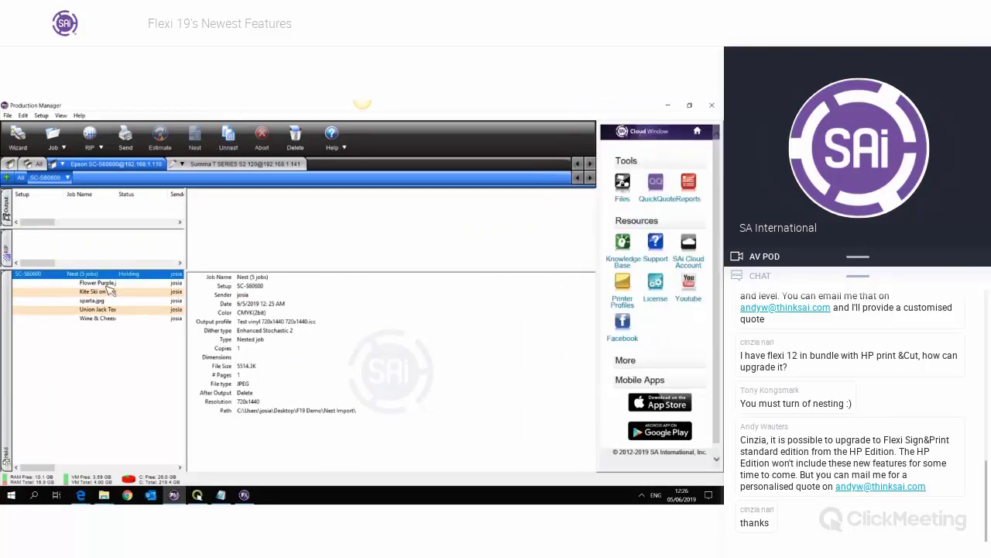
key(Delete)
click(52, 137)
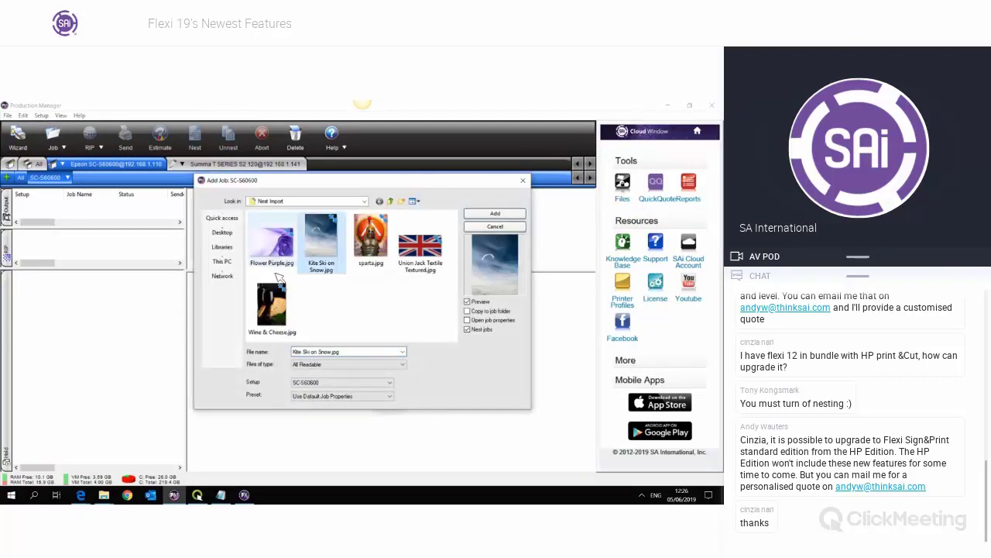
- Add all five Nest Import images as one nested job using SC-S60600 and default job properties
click(279, 272)
shift+click(287, 313)
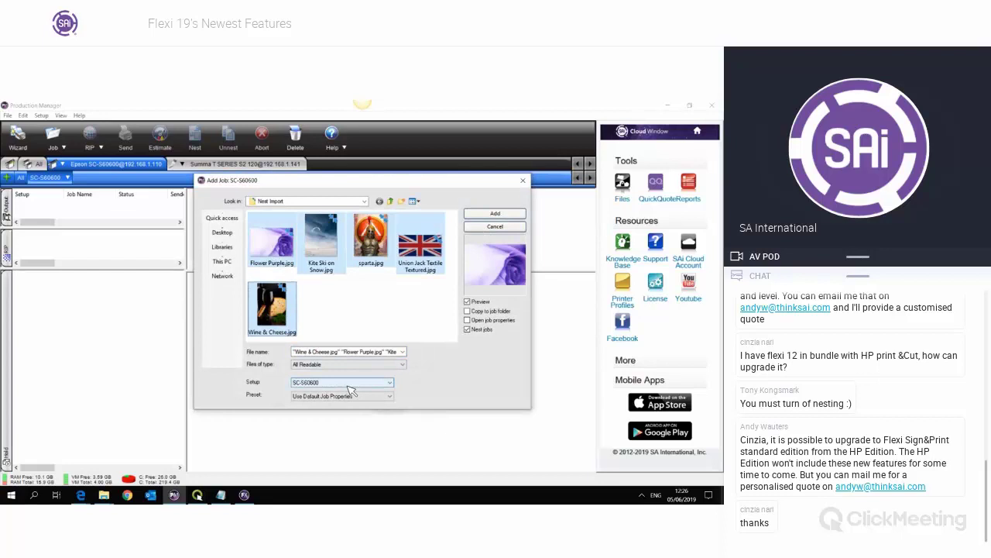
click(347, 385)
click(327, 398)
click(327, 396)
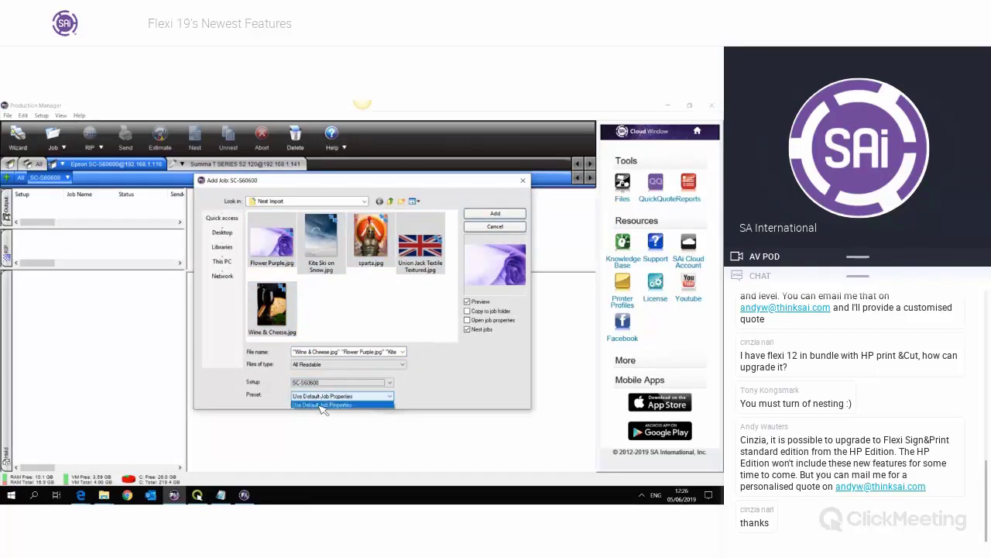
click(505, 375)
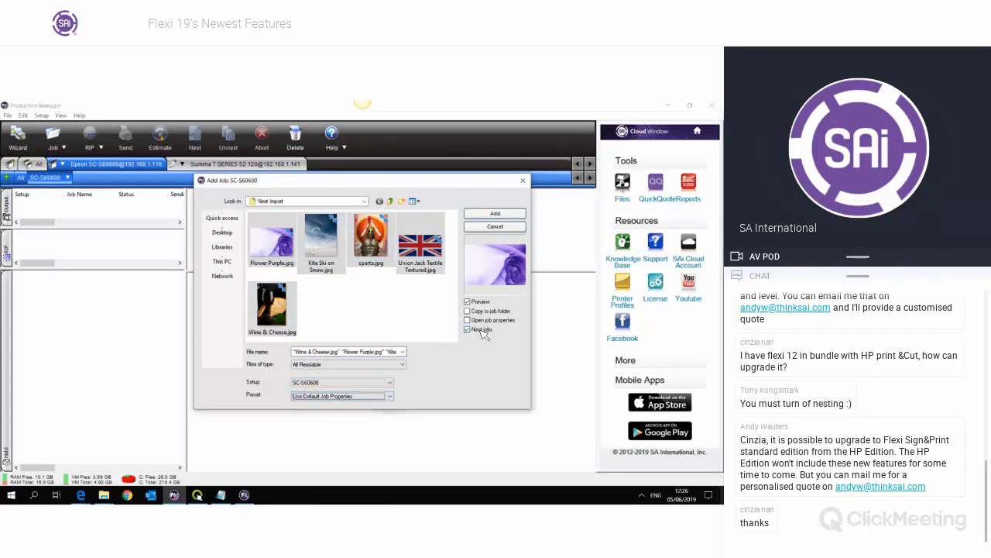
click(491, 216)
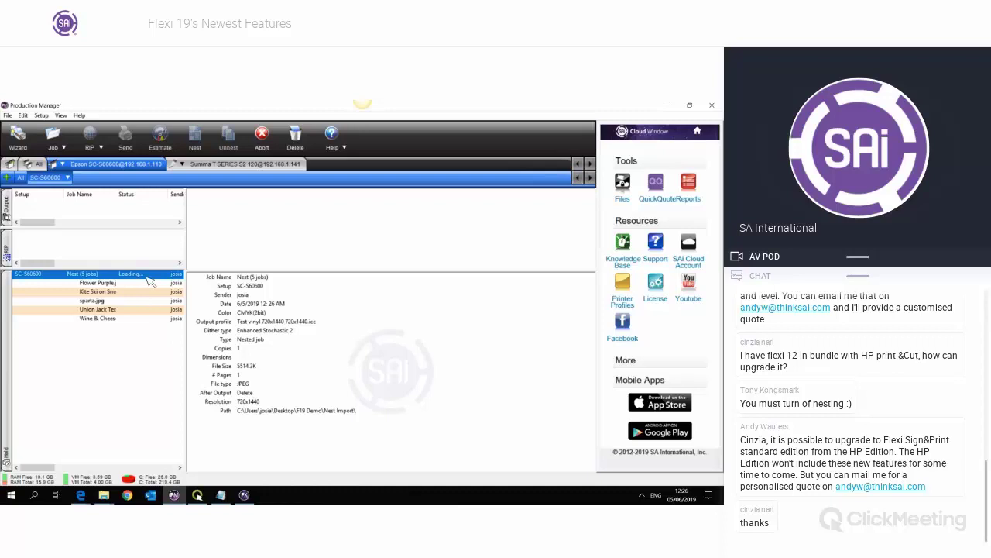
click(158, 343)
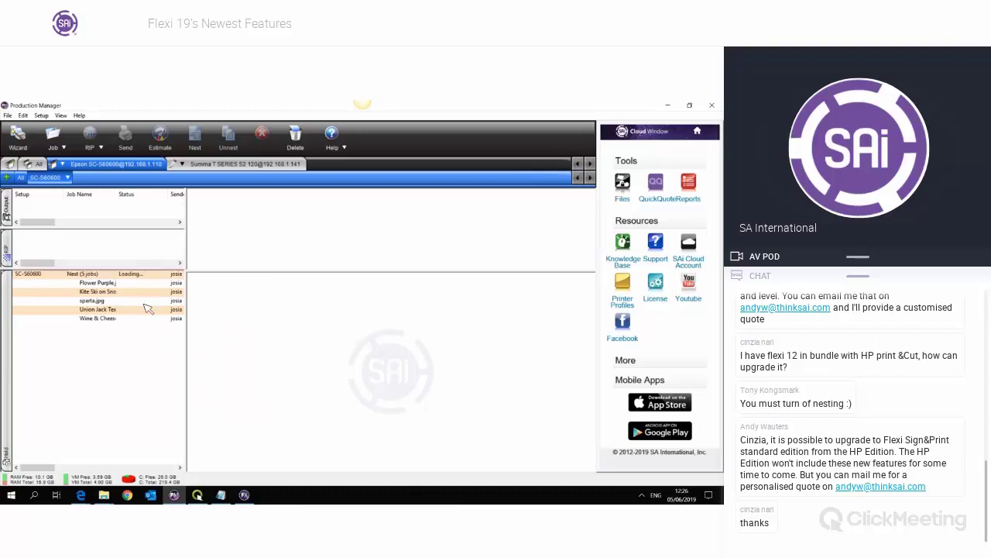
click(114, 277)
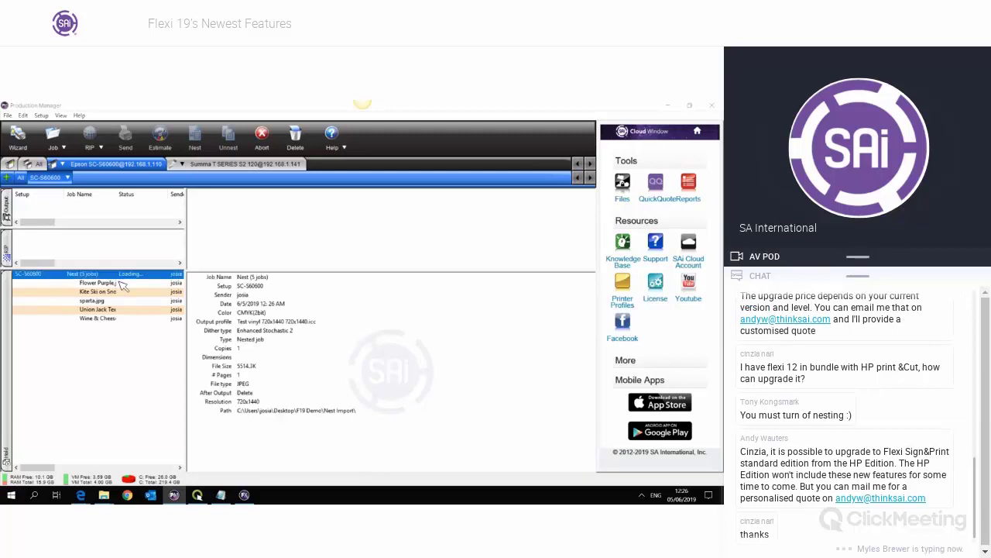
- Move the first image up in the nest layout, close Job Properties, and delete the Nest job
double_click(166, 297)
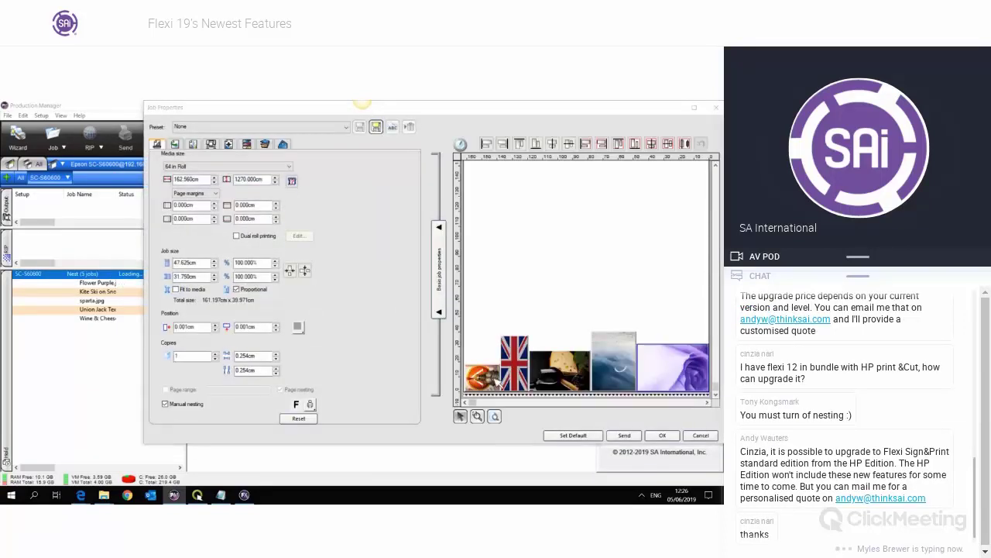
drag(481, 376, 481, 349)
click(718, 109)
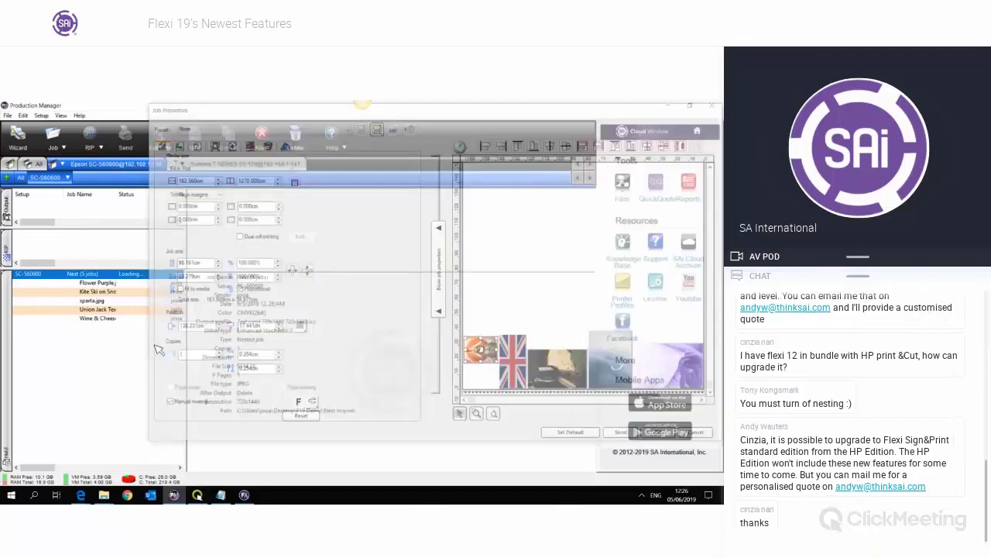
key(Delete)
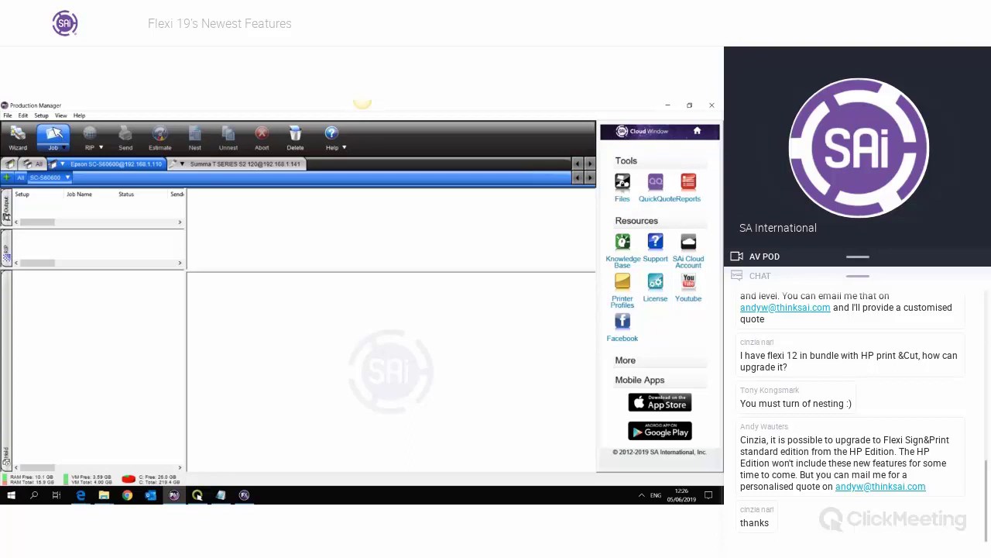
- Browse to Desktop > F19 Demo and add Camo.fs as a job
click(58, 136)
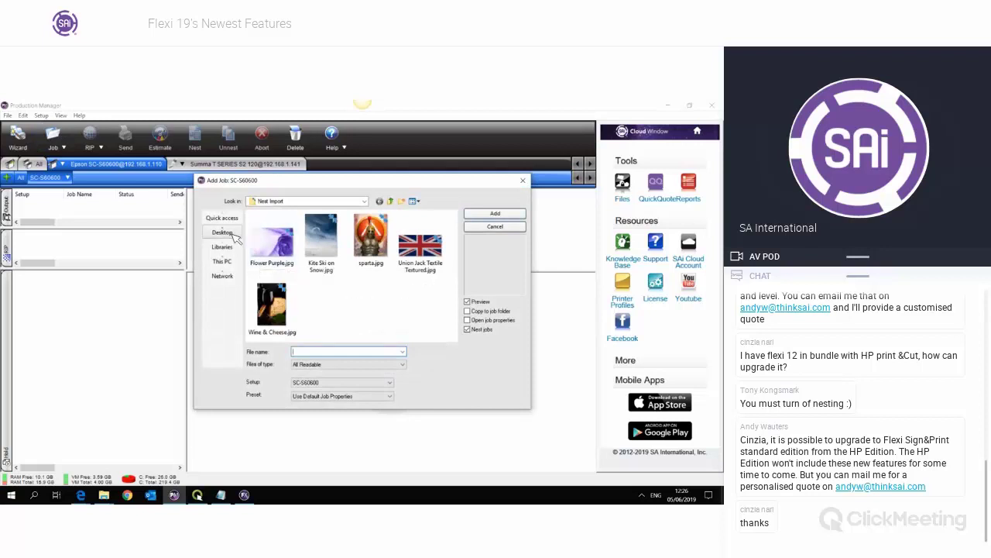
click(392, 201)
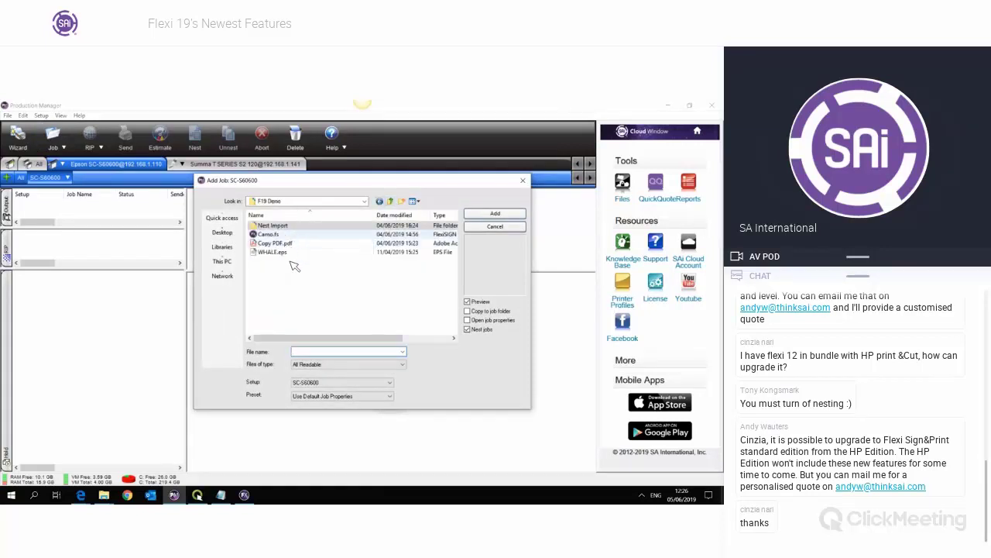
key(Escape)
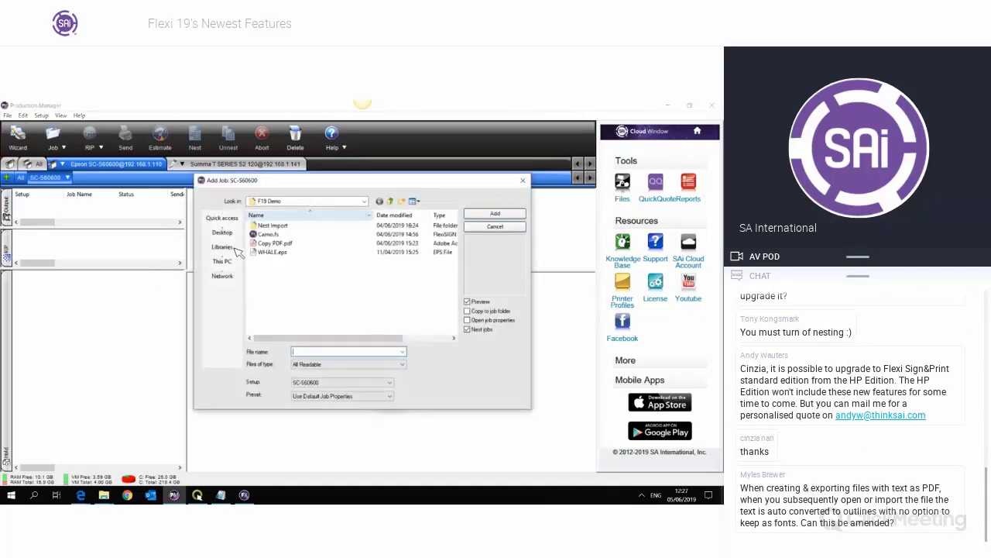
click(223, 247)
click(223, 233)
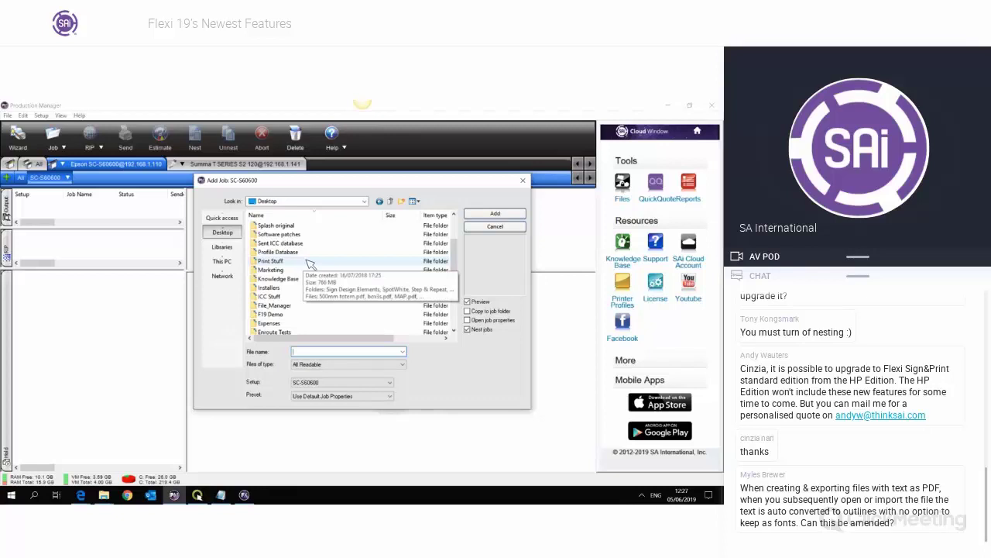
scroll(309, 264, up, 3)
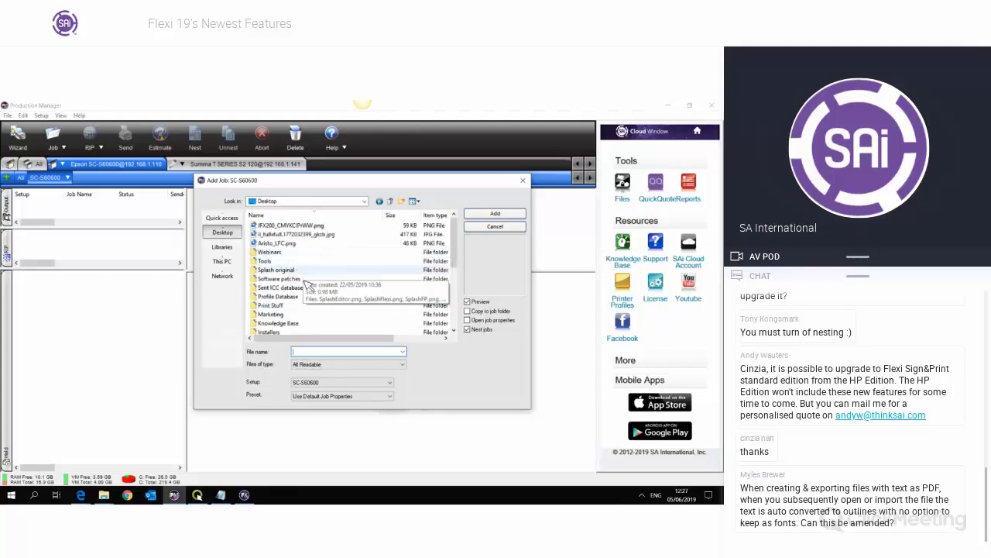
scroll(309, 287, down, 2)
double_click(308, 262)
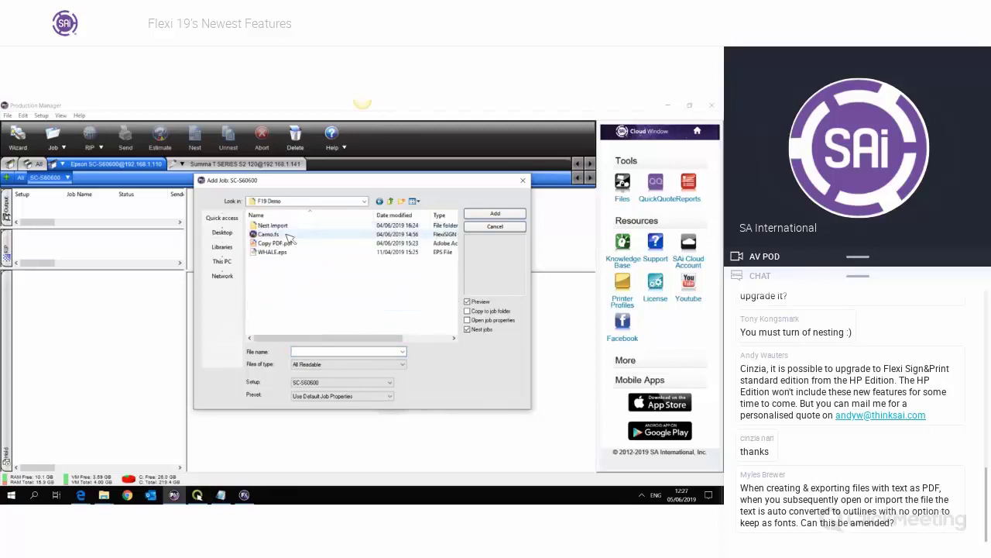
double_click(287, 235)
- Add WHALE.eps as a job, review its Job Properties, and close them
click(53, 135)
click(275, 225)
double_click(285, 253)
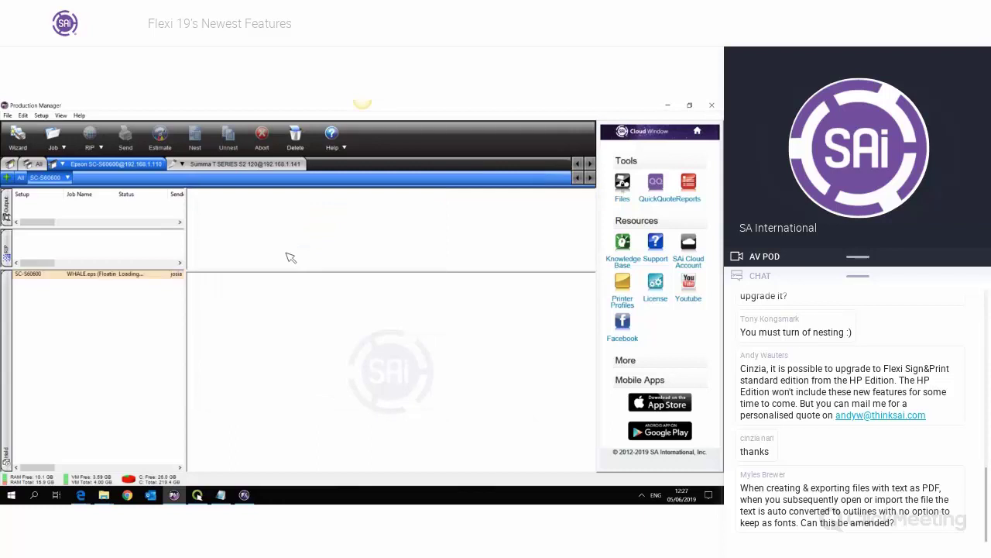
click(129, 274)
click(136, 275)
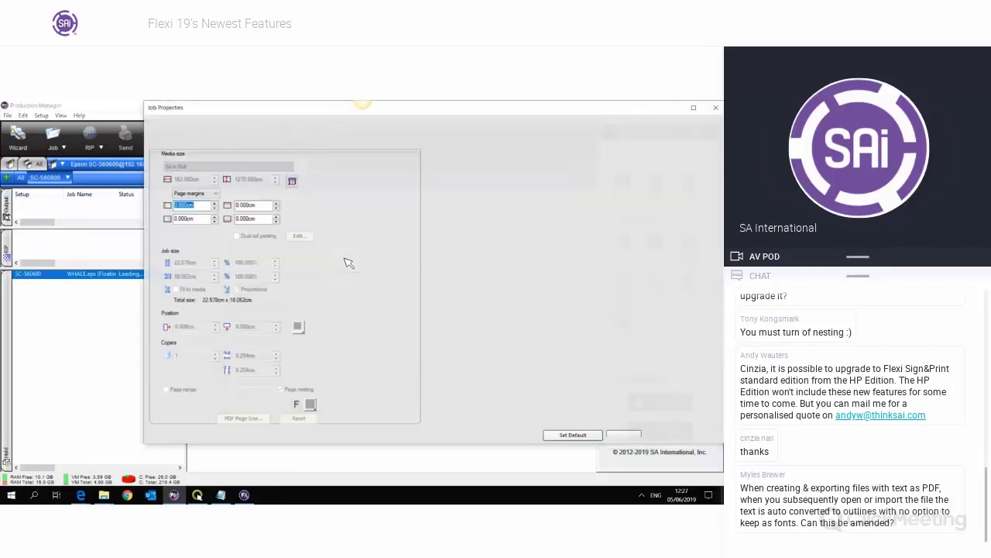
click(716, 109)
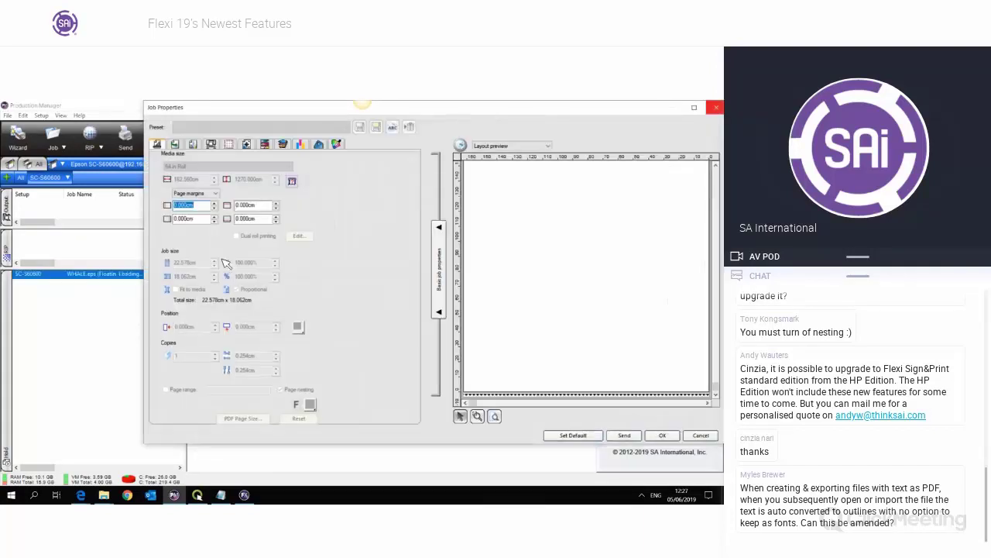
click(716, 107)
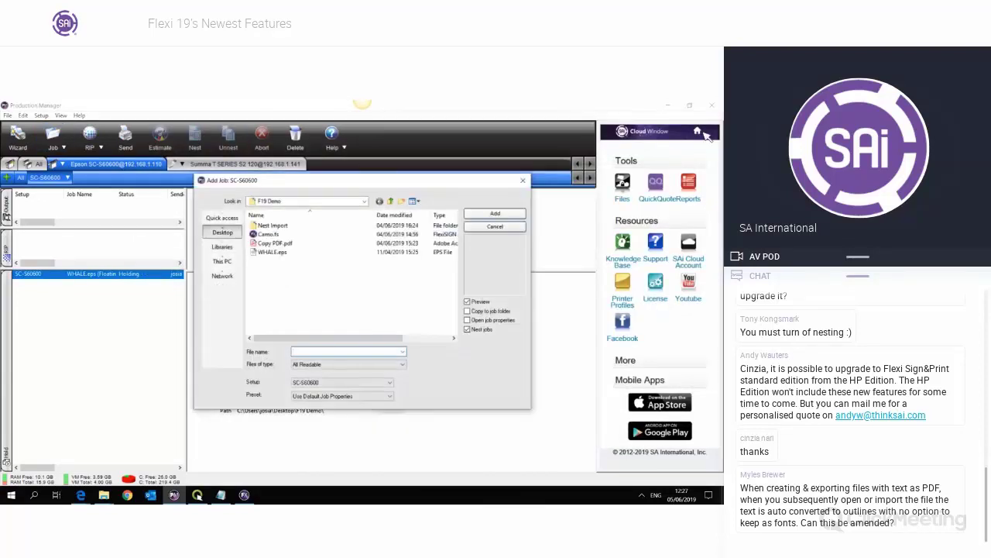
- Add Groovy.jpg from Desktop > Demo files > Step & Repeat > Patterns as a job
click(223, 232)
scroll(273, 253, down, 1)
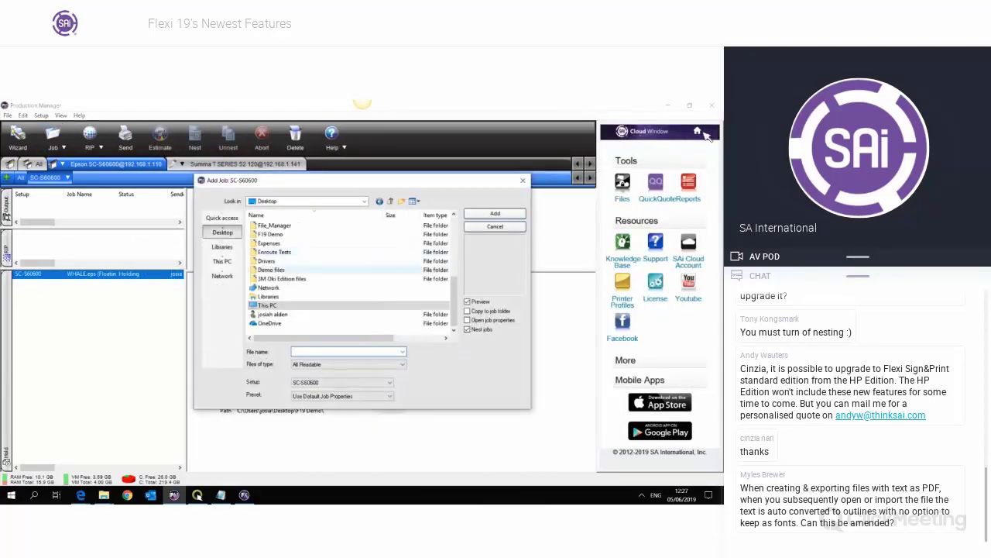
double_click(270, 270)
double_click(297, 252)
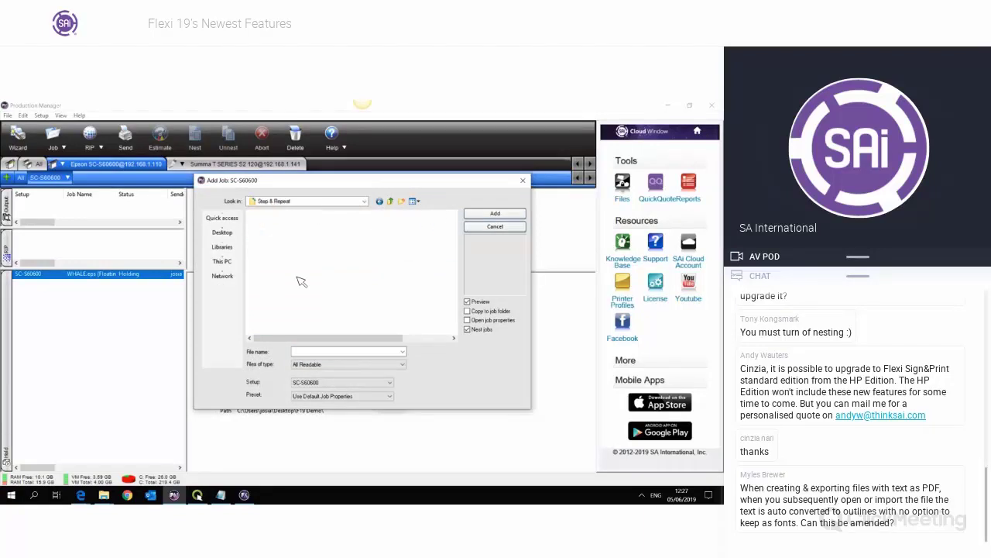
double_click(267, 224)
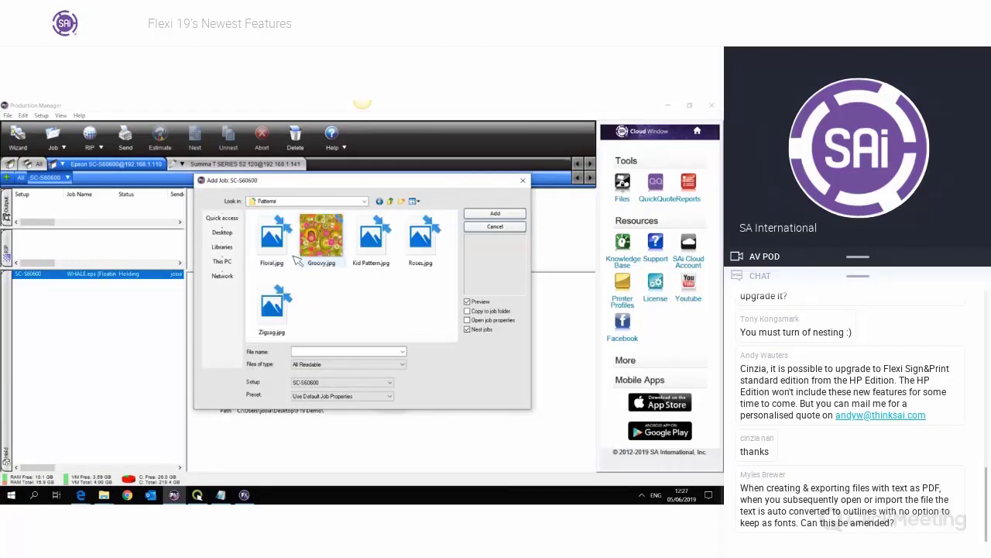
double_click(297, 260)
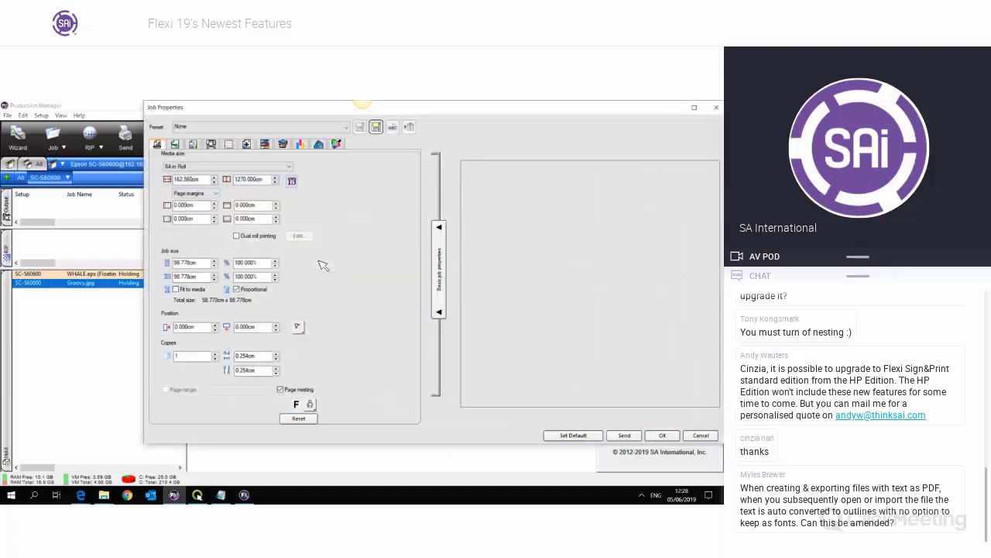
- Enable step and repeat with Specify size, width 160 cm, and try height 5000 cm (rejected)
click(300, 144)
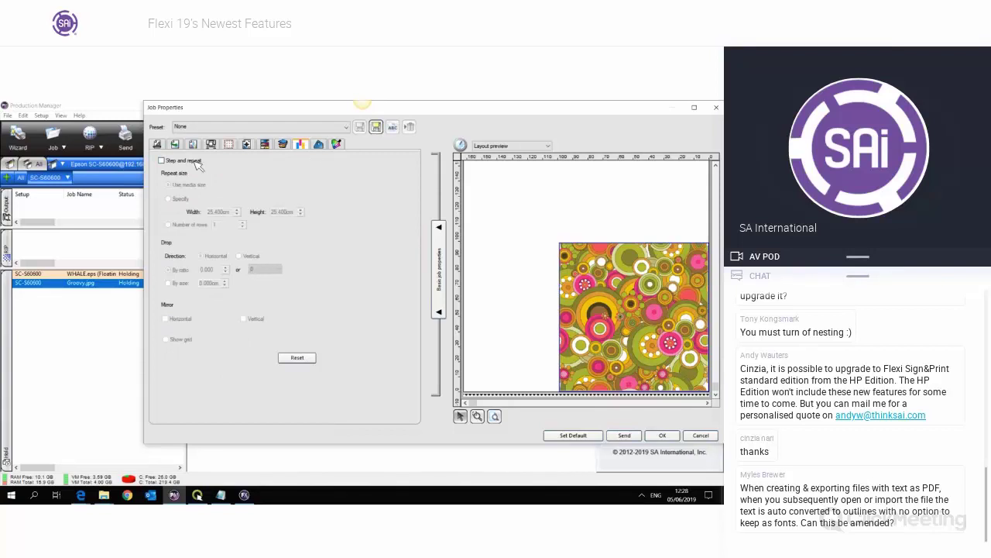
click(193, 161)
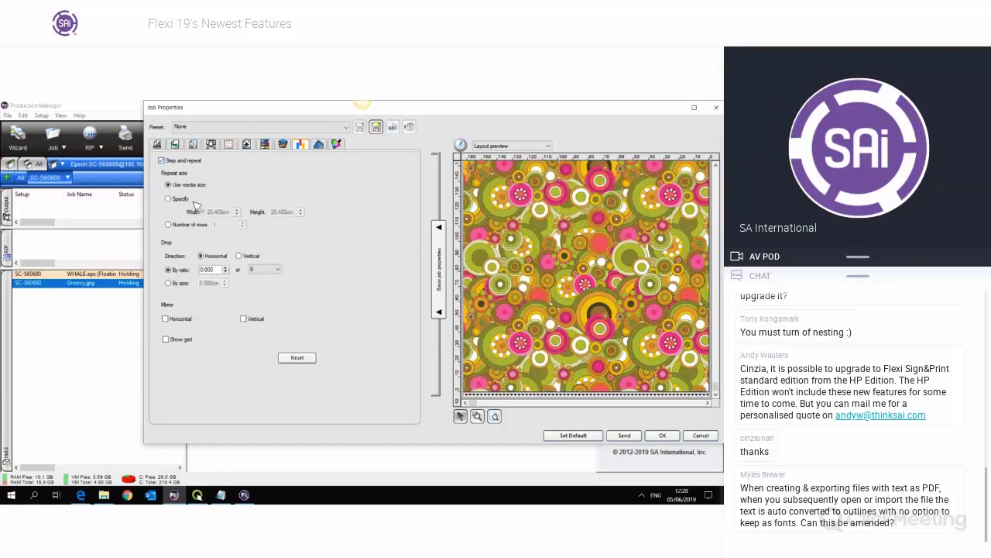
click(180, 198)
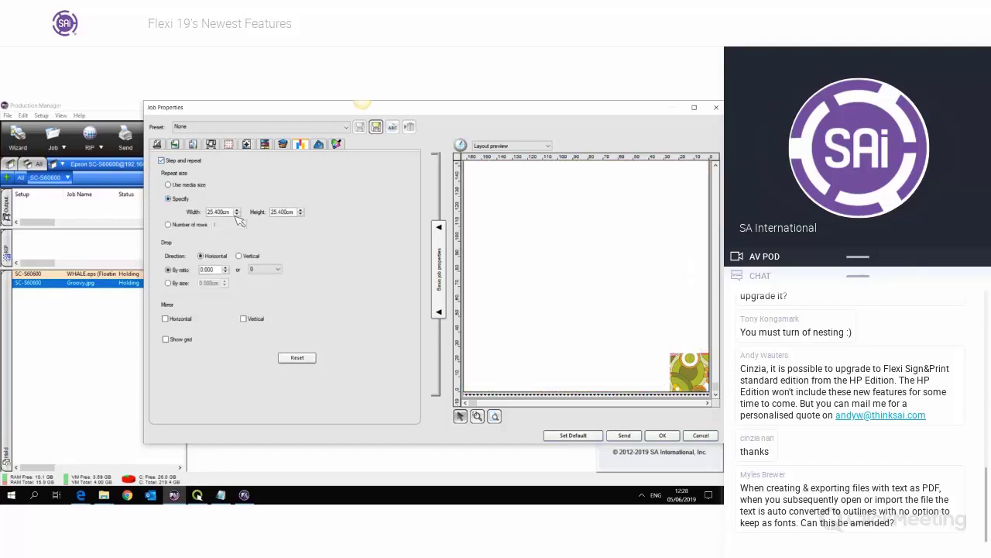
drag(230, 212, 196, 214)
text(160)
key(Tab)
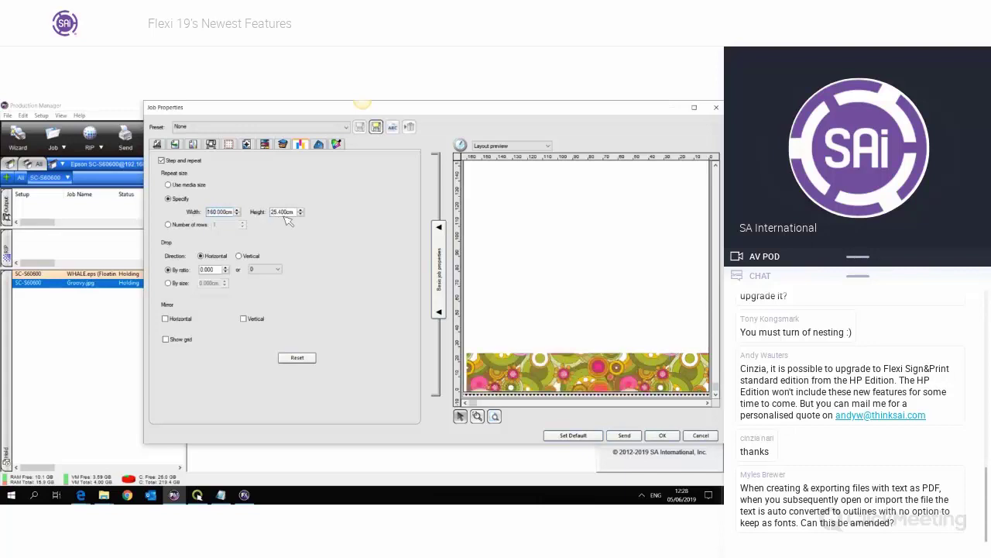
double_click(287, 215)
text(500)
key(Tab)
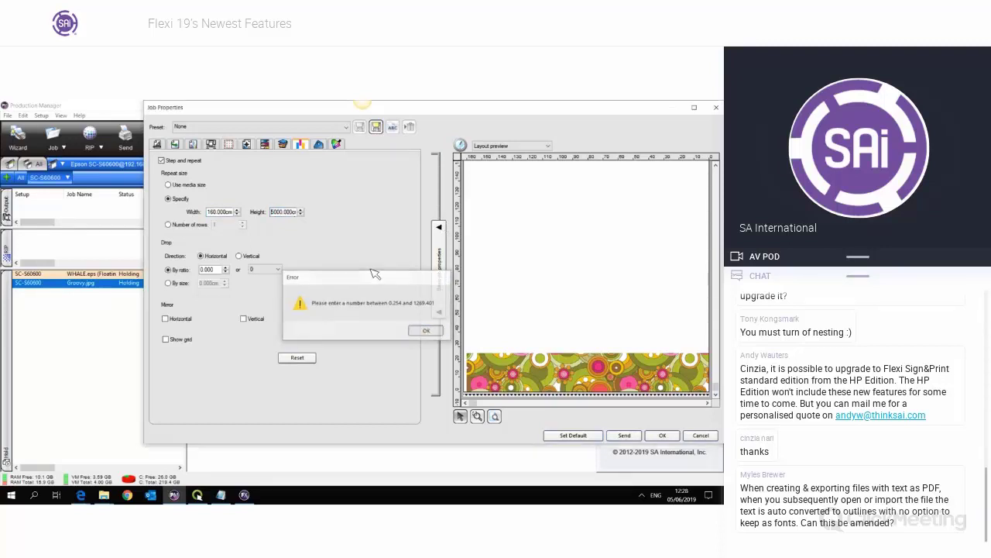
click(430, 331)
double_click(280, 214)
click(275, 212)
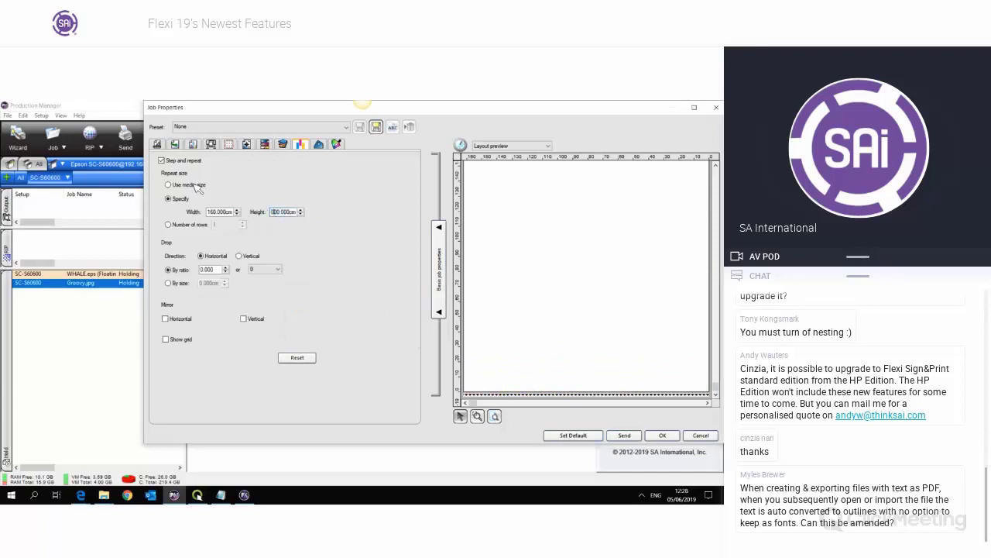
- Inspect the layout preview on the Media size tab, then cancel the job property changes
click(162, 146)
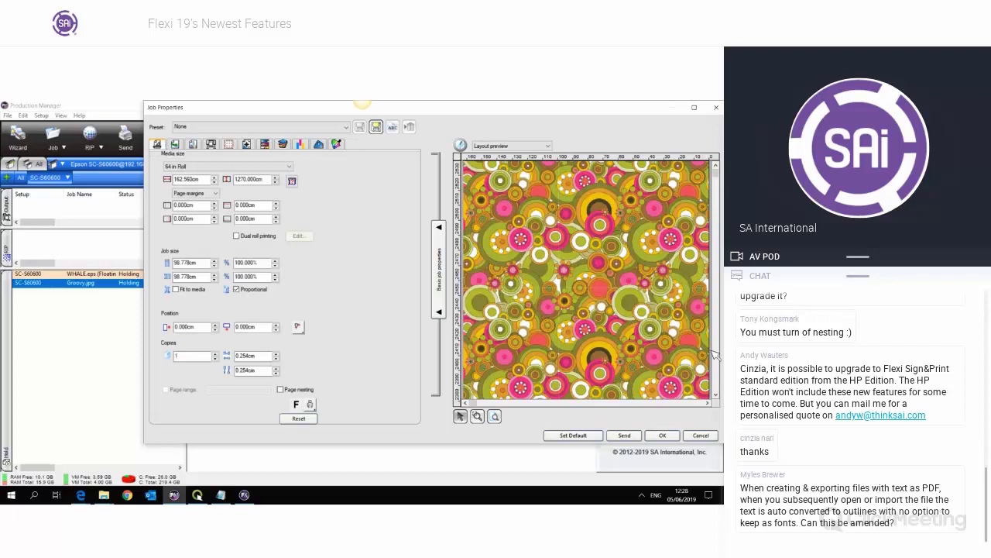
click(716, 199)
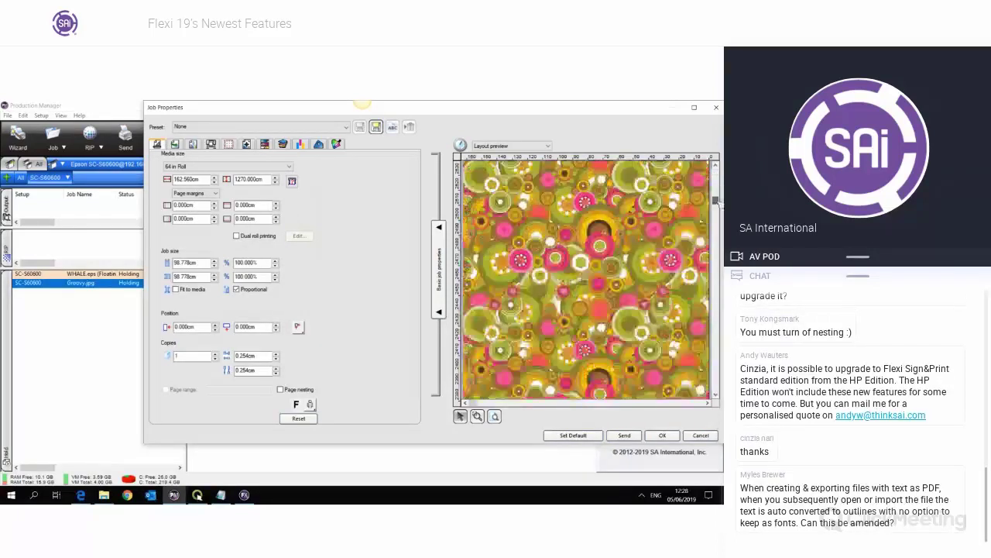
click(718, 165)
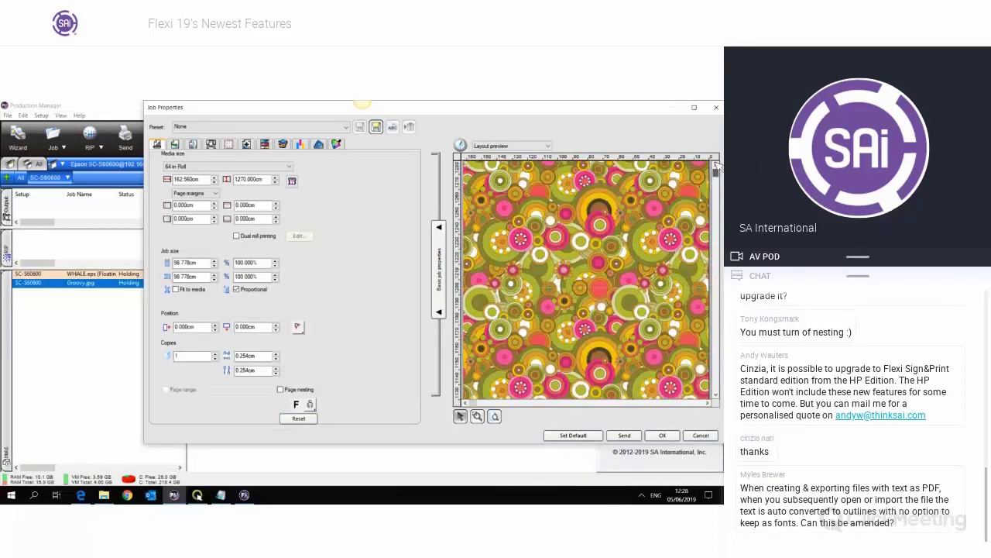
drag(716, 173, 719, 388)
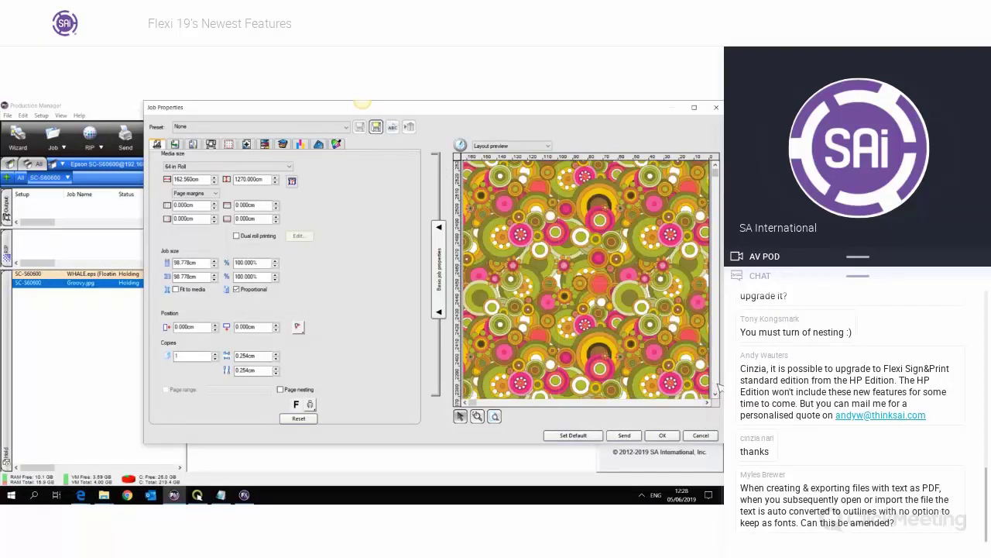
click(718, 392)
drag(716, 173, 723, 361)
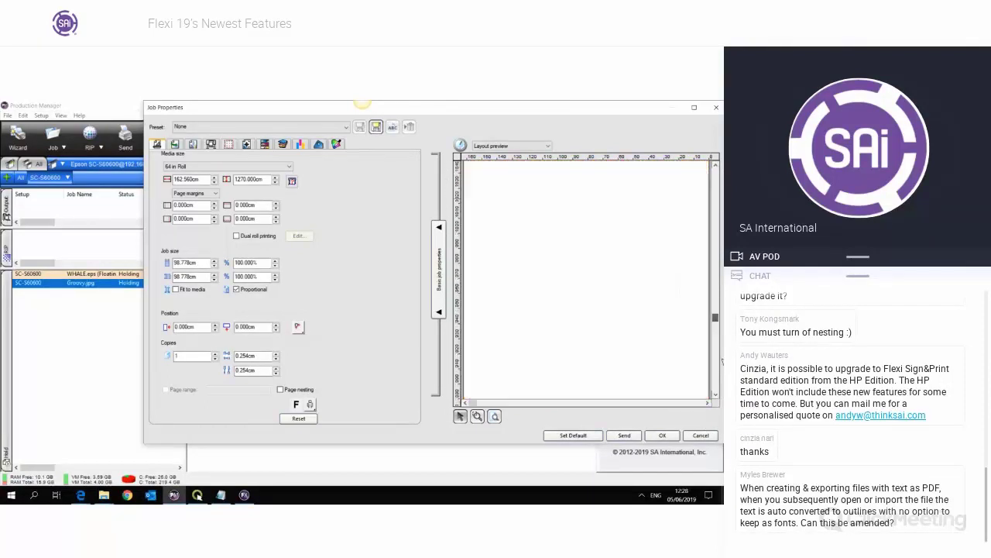
click(716, 393)
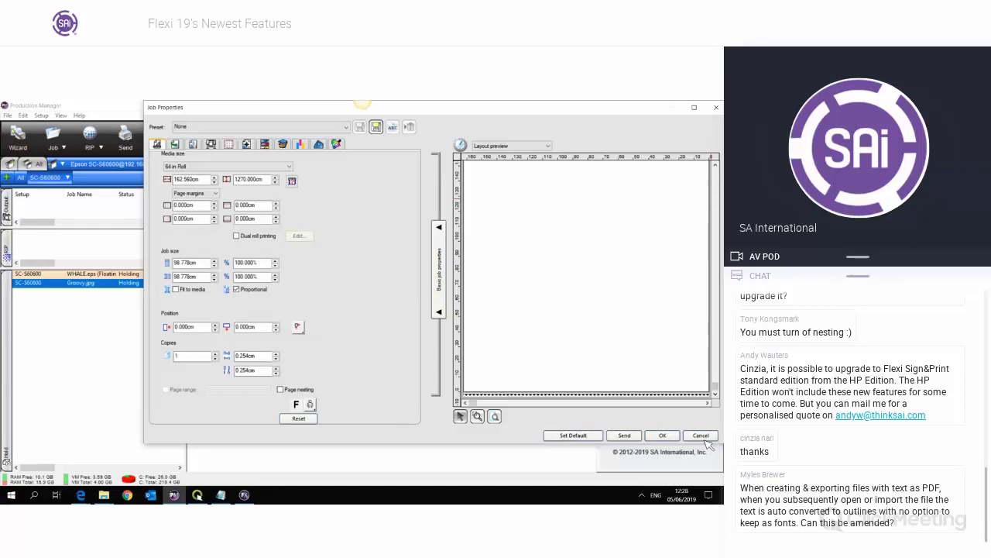
click(701, 436)
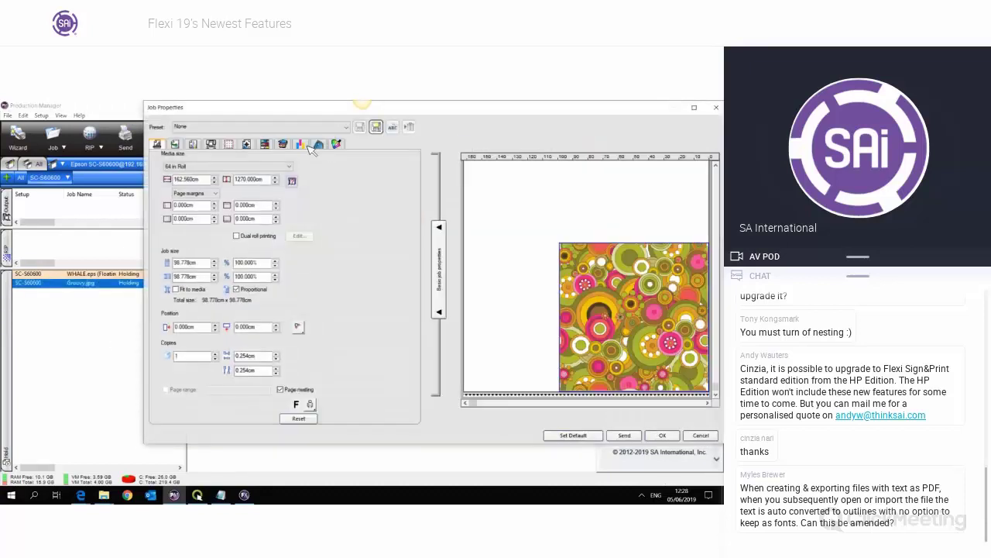
- Step and repeat Groovy.jpg using the media size, and set its print marks to Ruler
click(303, 145)
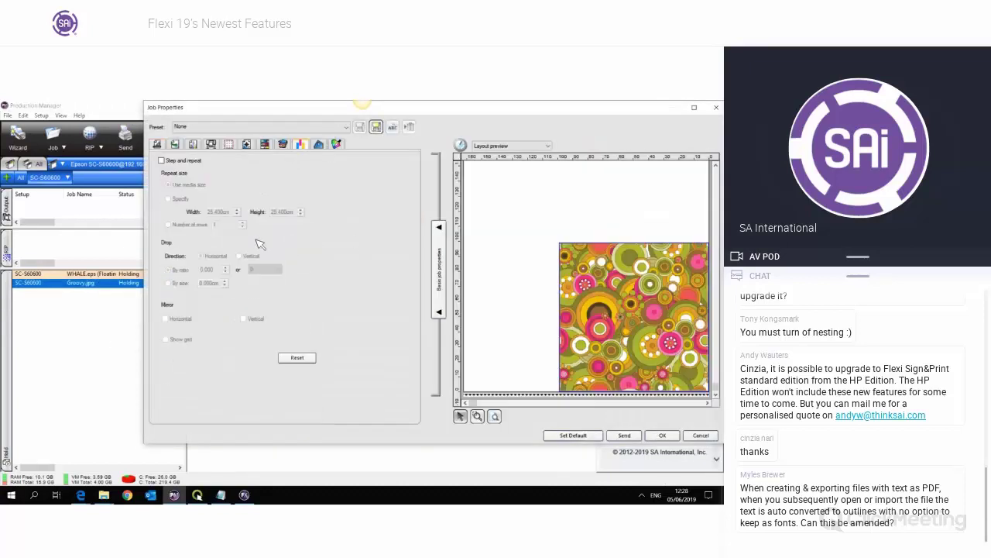
click(180, 160)
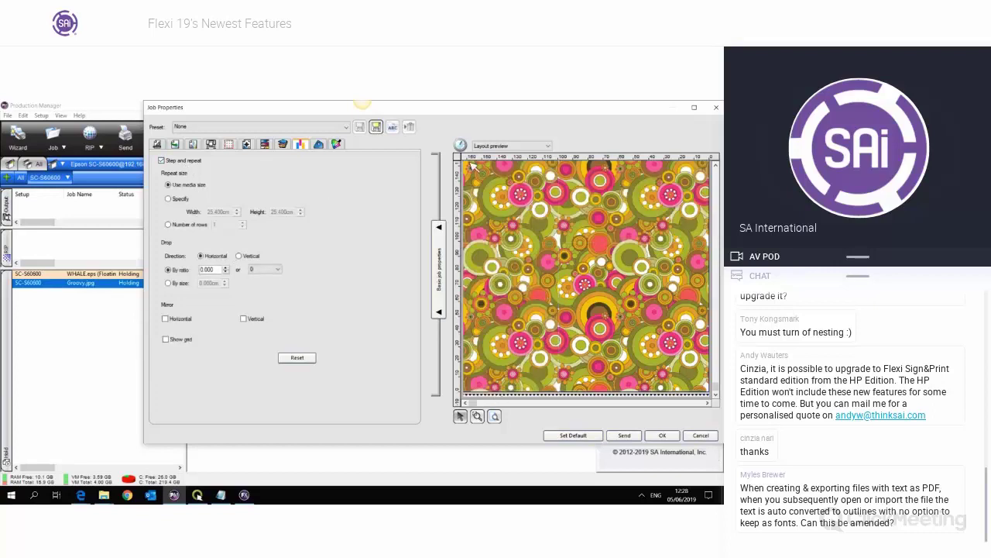
click(246, 144)
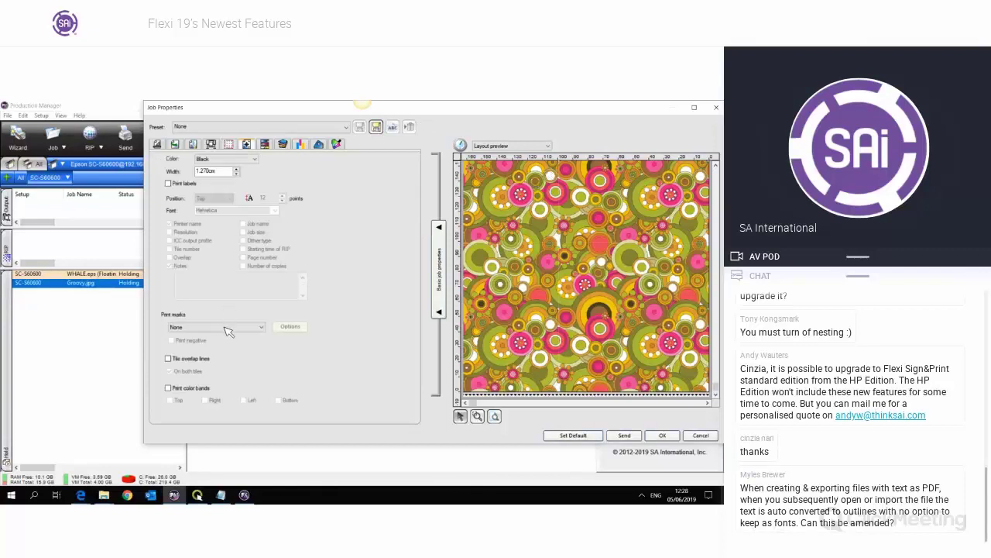
click(228, 331)
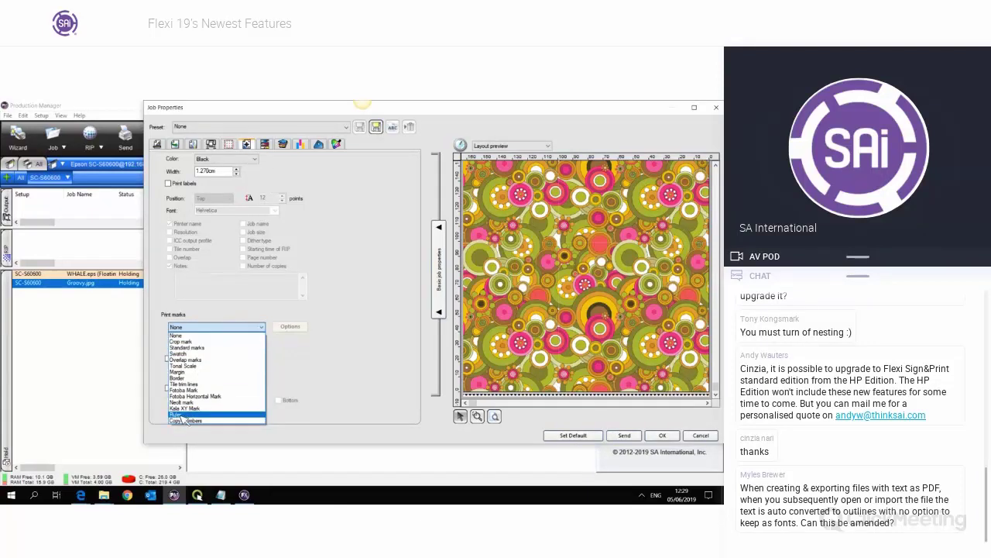
click(222, 414)
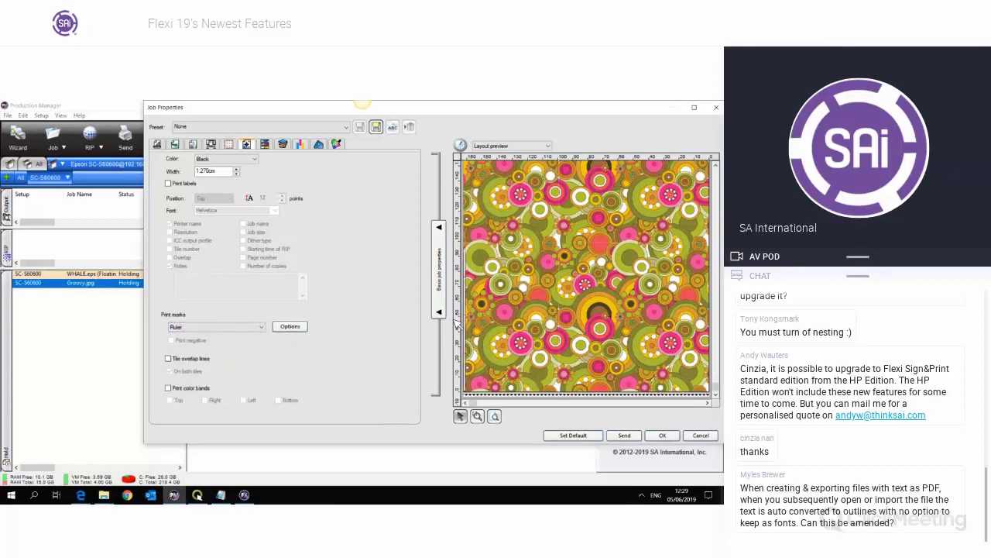
click(291, 326)
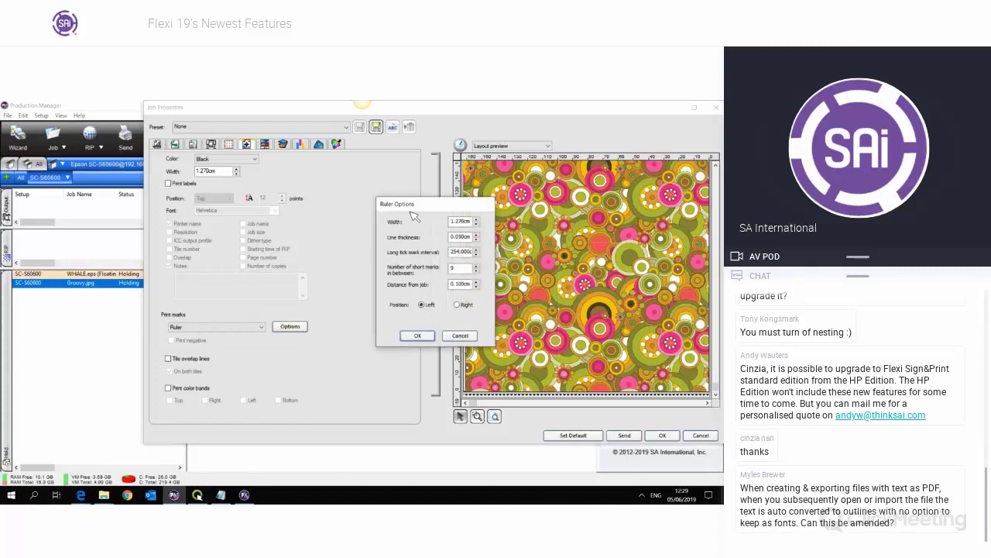
- Set ruler width 0.5 cm and long tick interval 10 cm, keeping 9 short marks on the left
drag(412, 204, 402, 180)
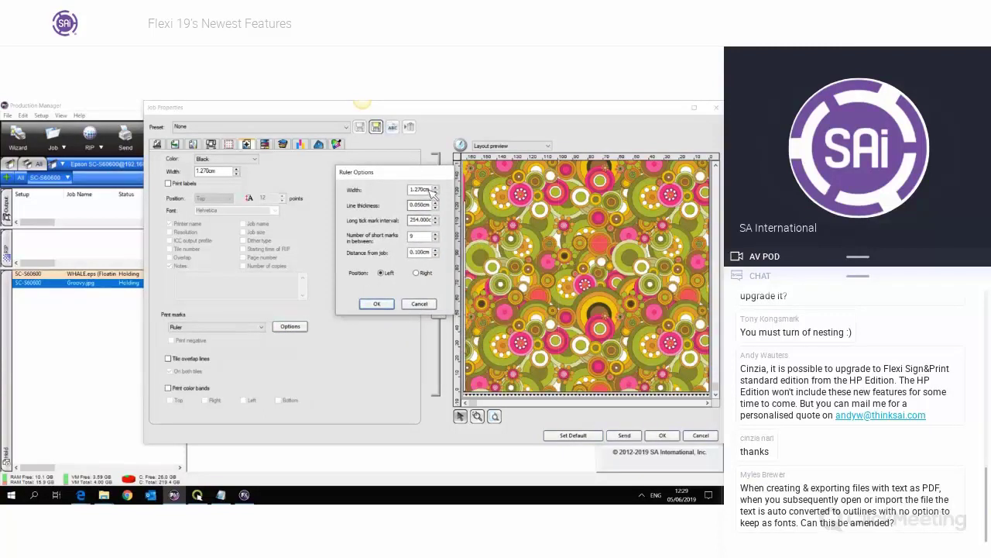
double_click(413, 191)
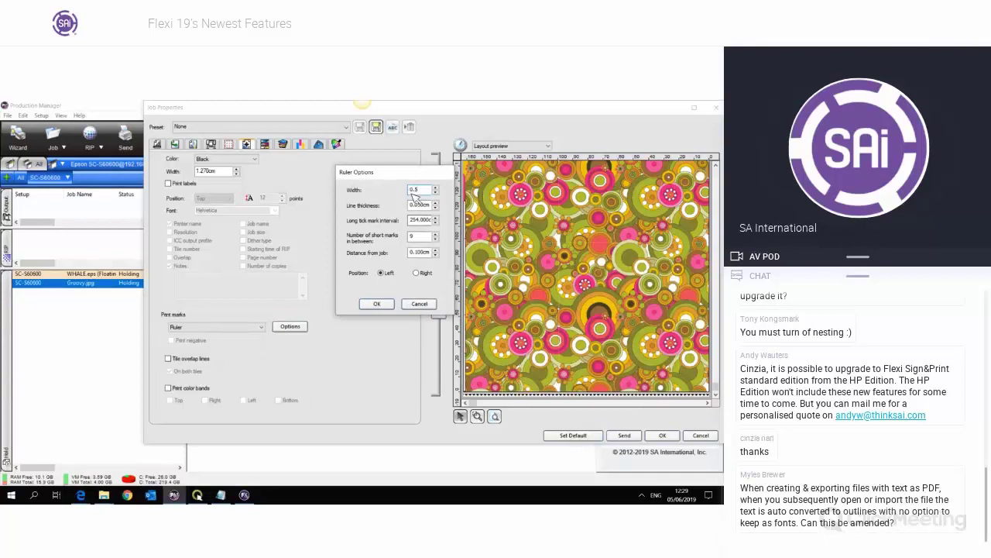
key(Return)
click(423, 332)
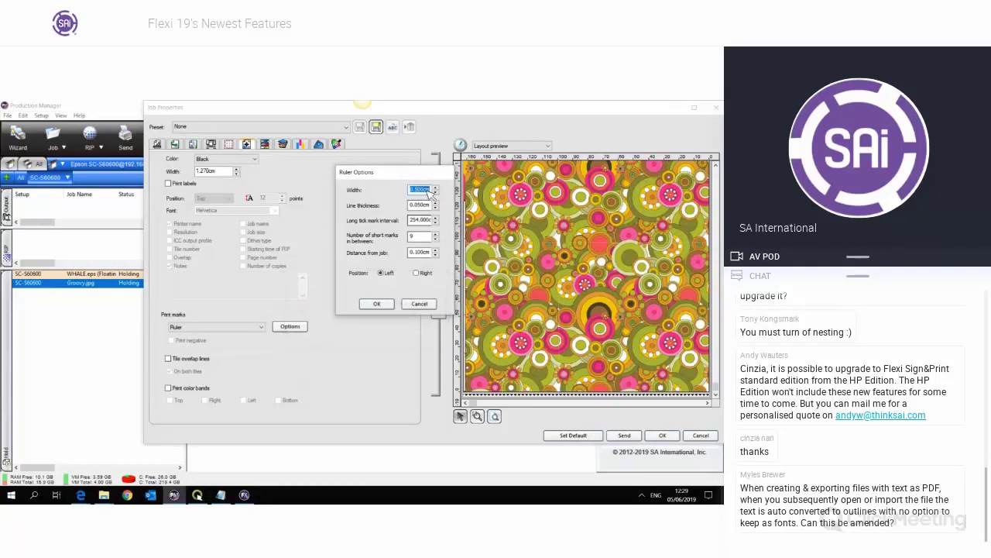
key(Tab)
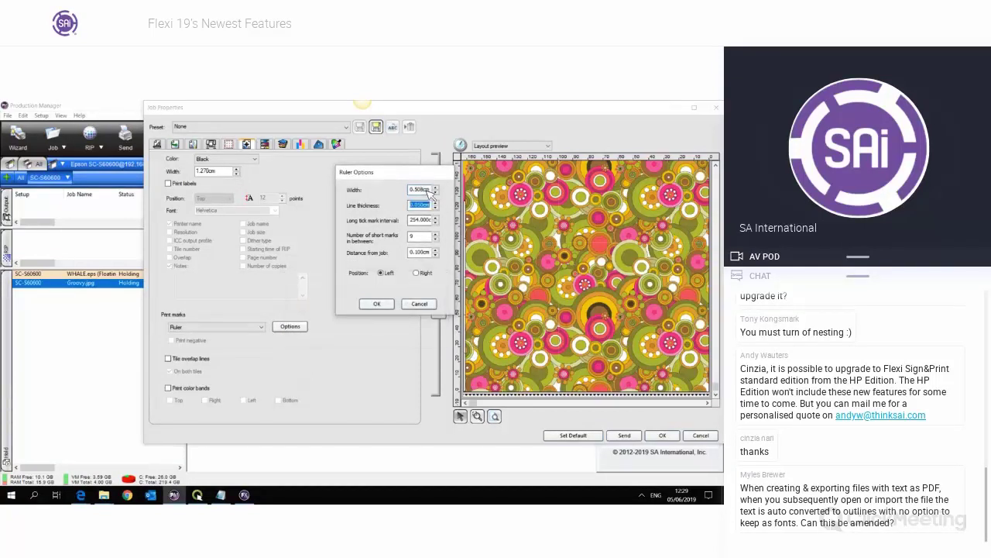
key(Tab)
click(414, 238)
click(422, 236)
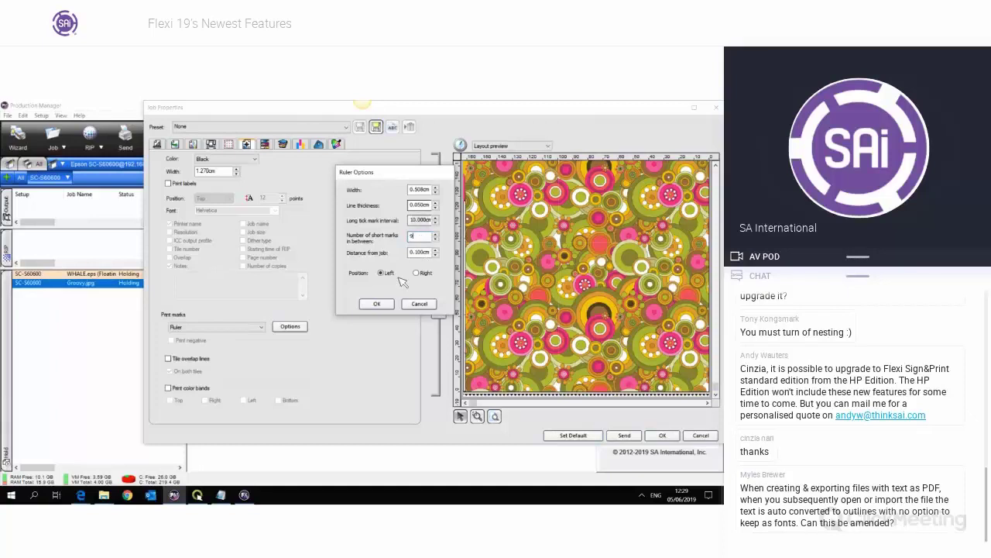
click(385, 304)
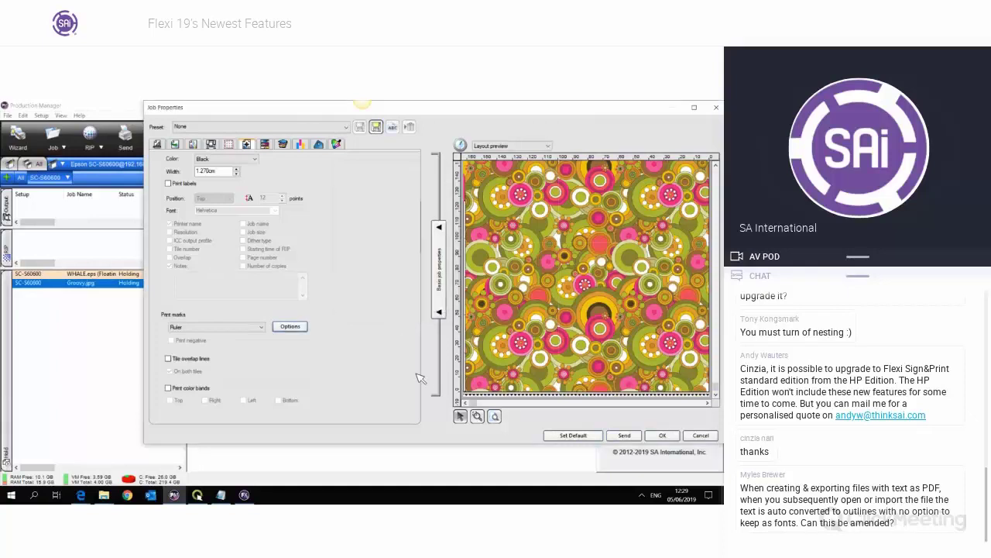
- Zoom the layout preview in to inspect the ruler ticks beside the tiled Groovy.jpg pattern
click(477, 416)
drag(463, 372, 475, 400)
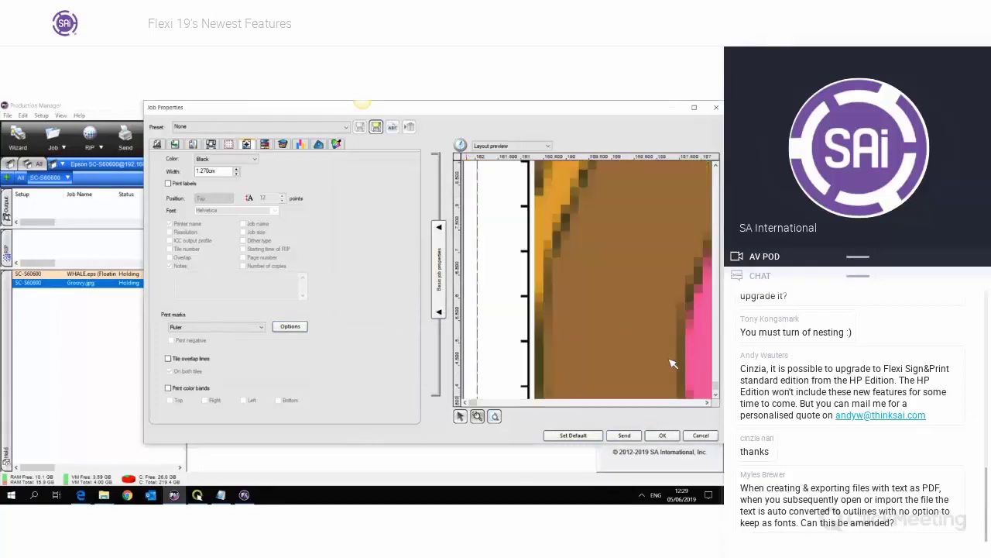
click(716, 397)
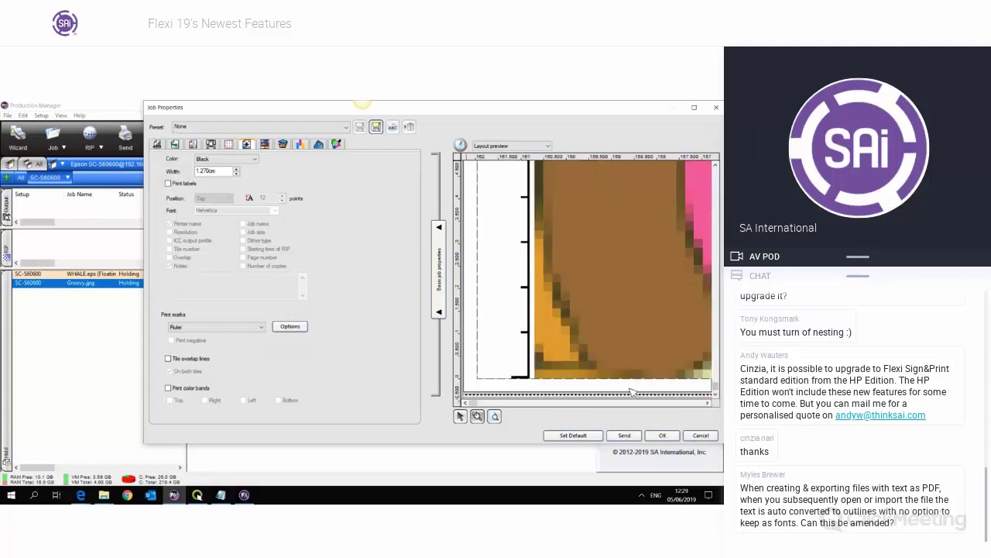
scroll(717, 388, up, 10)
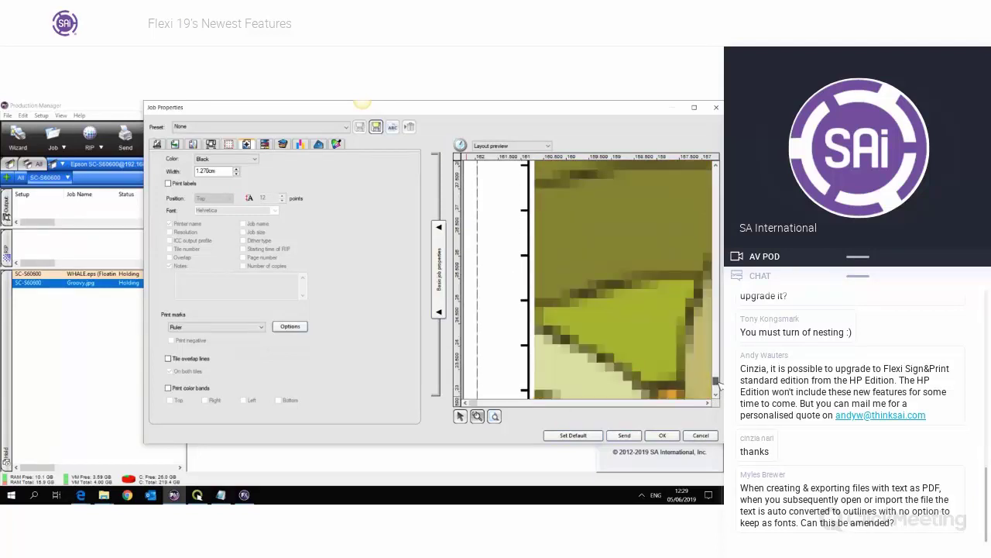
click(717, 392)
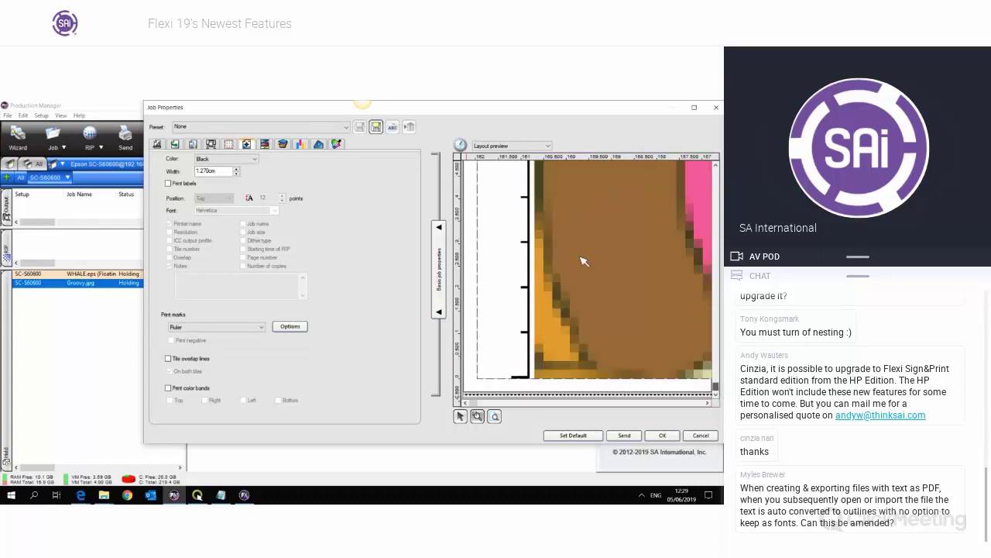
click(716, 164)
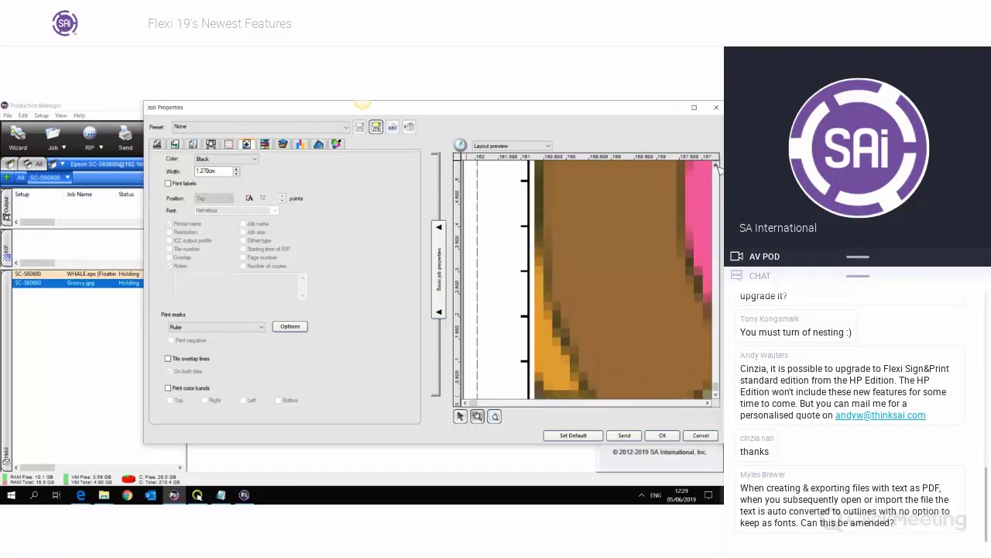
drag(718, 166, 718, 165)
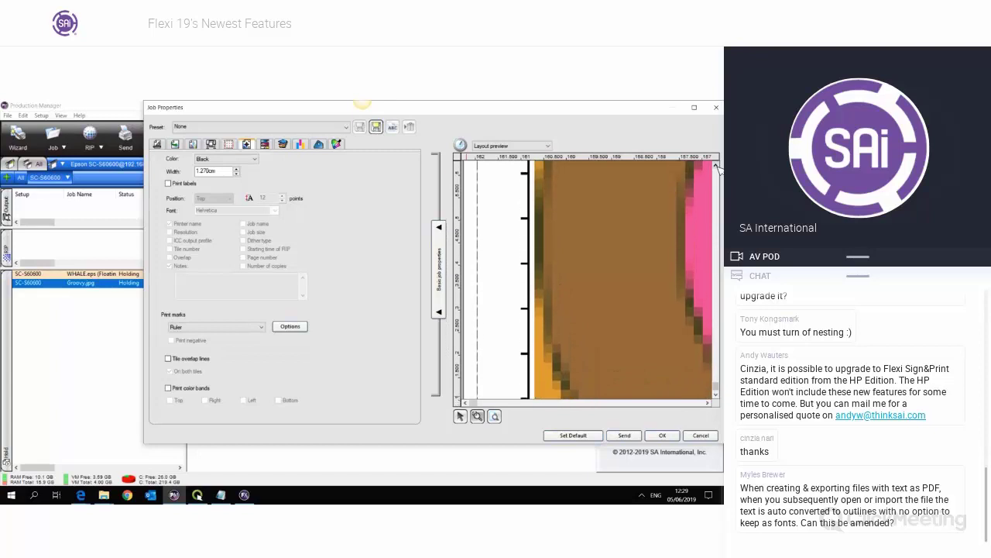
mouse_move(717, 386)
mouse_down()
mouse_move(715, 203)
mouse_move(716, 385)
mouse_up()
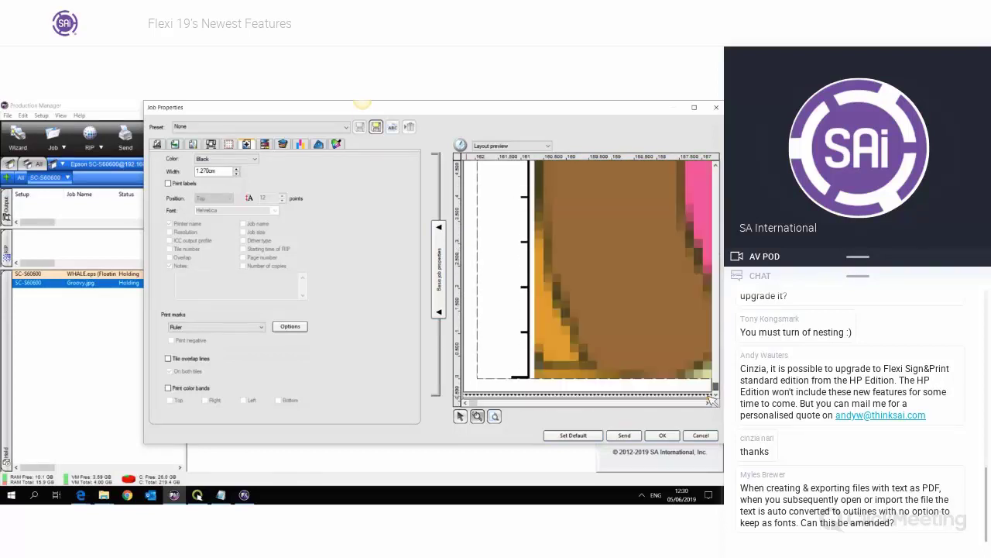
- Keep the ruler marks and add Copy PDF.pdf from Desktop > F19 Demo as a new job
click(651, 436)
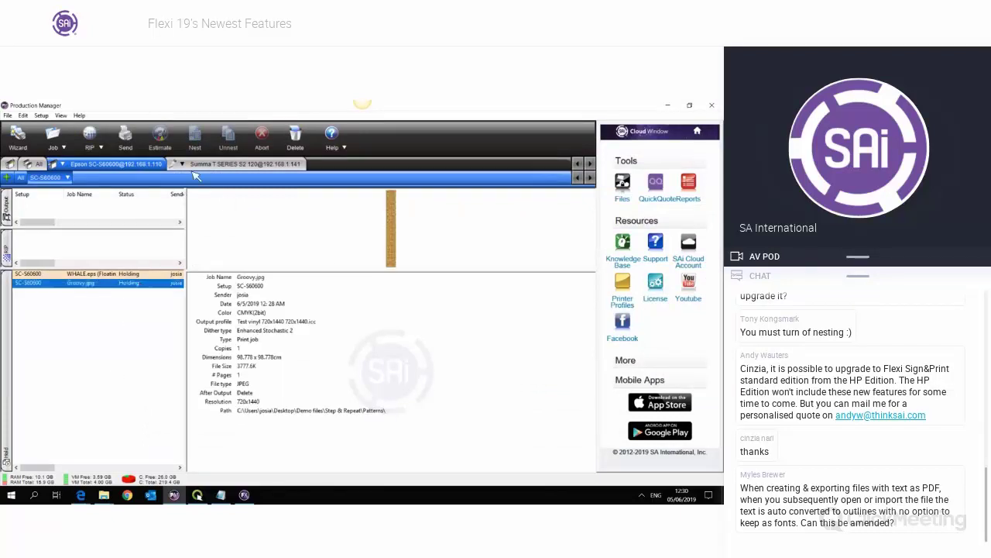
click(53, 138)
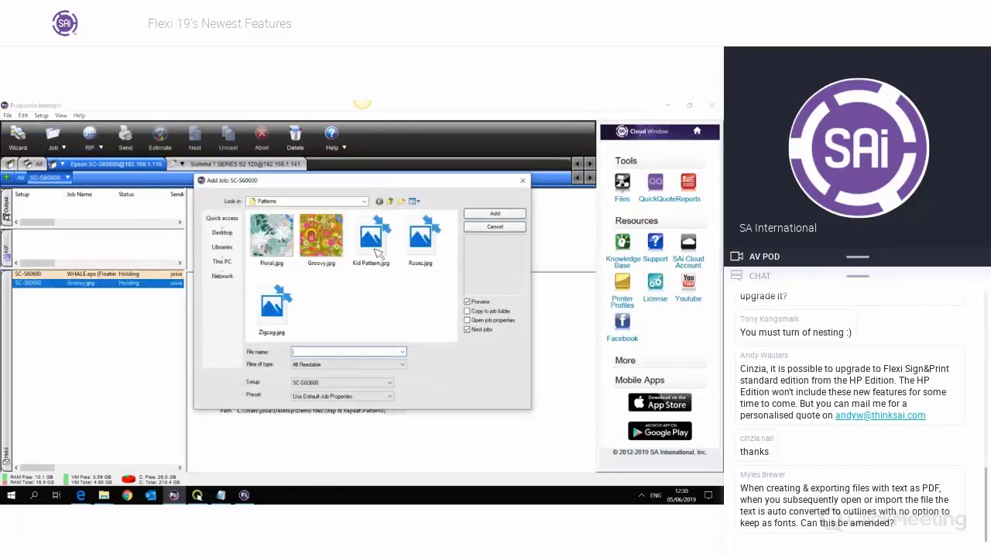
click(223, 232)
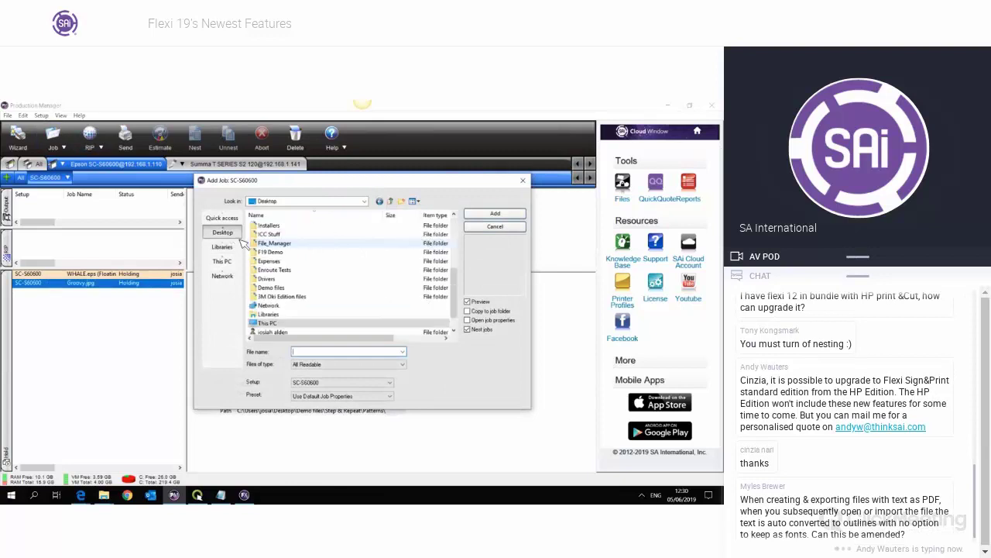
scroll(306, 263, up, 4)
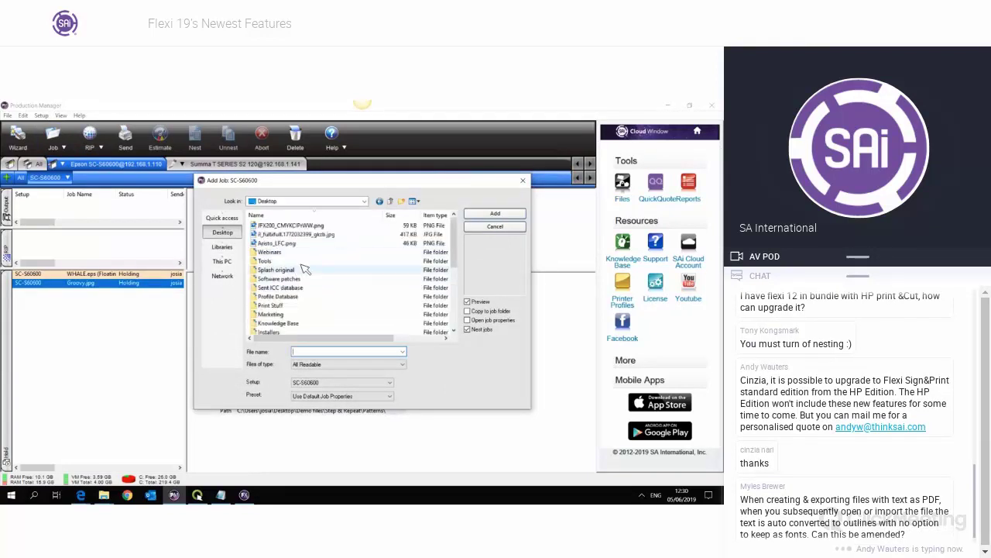
scroll(317, 280, down, 1)
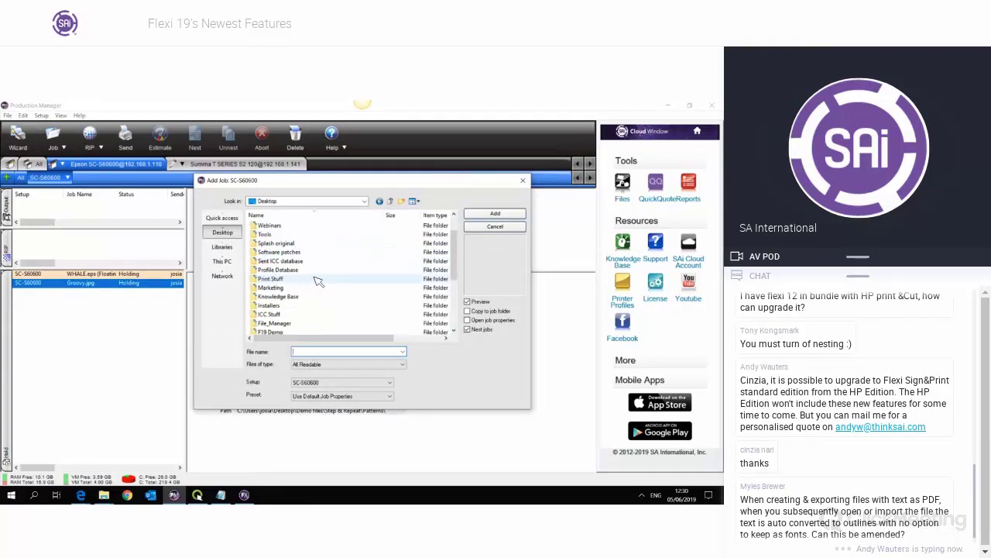
scroll(313, 276, down, 1)
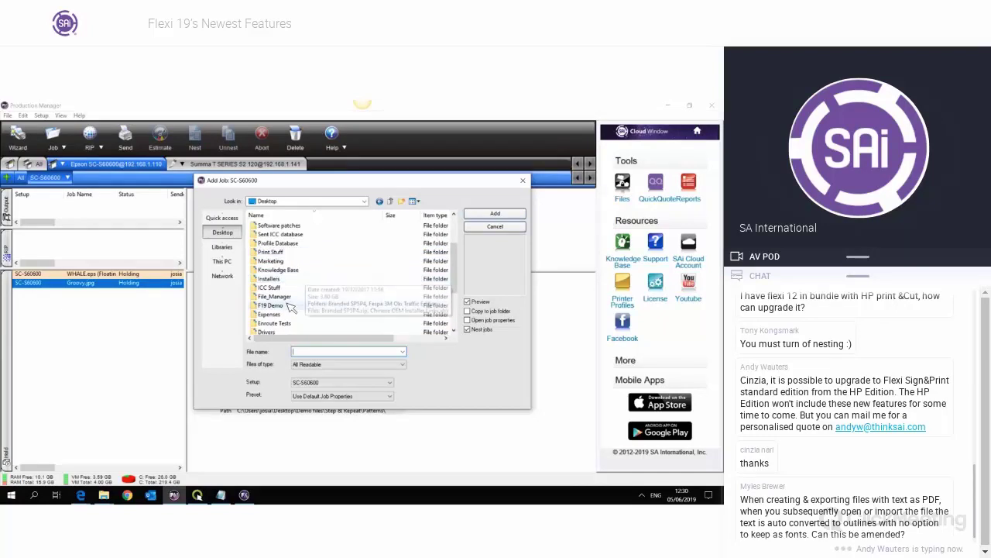
double_click(287, 304)
double_click(288, 242)
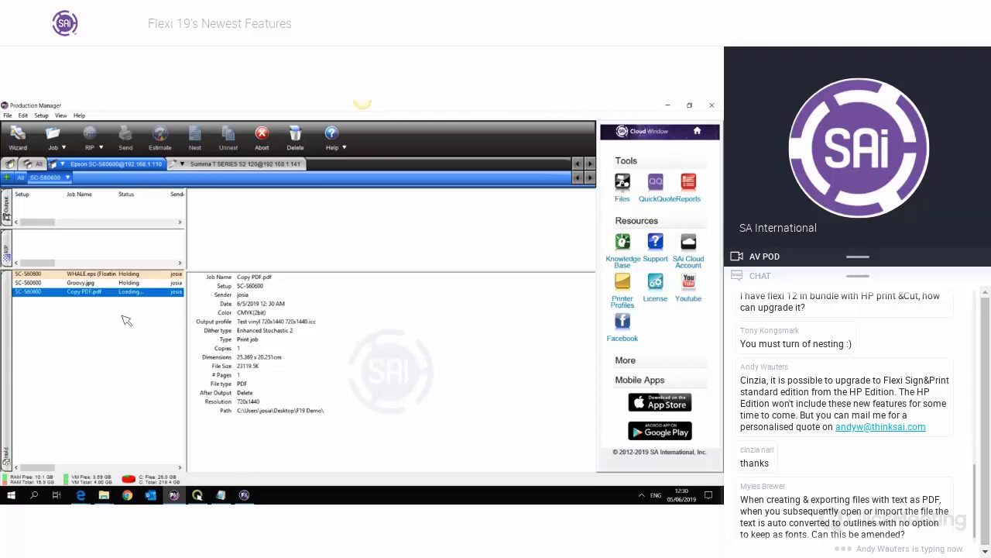
- Look at the Groovy.jpg job, then reselect the Copy PDF.pdf job in the list
click(122, 316)
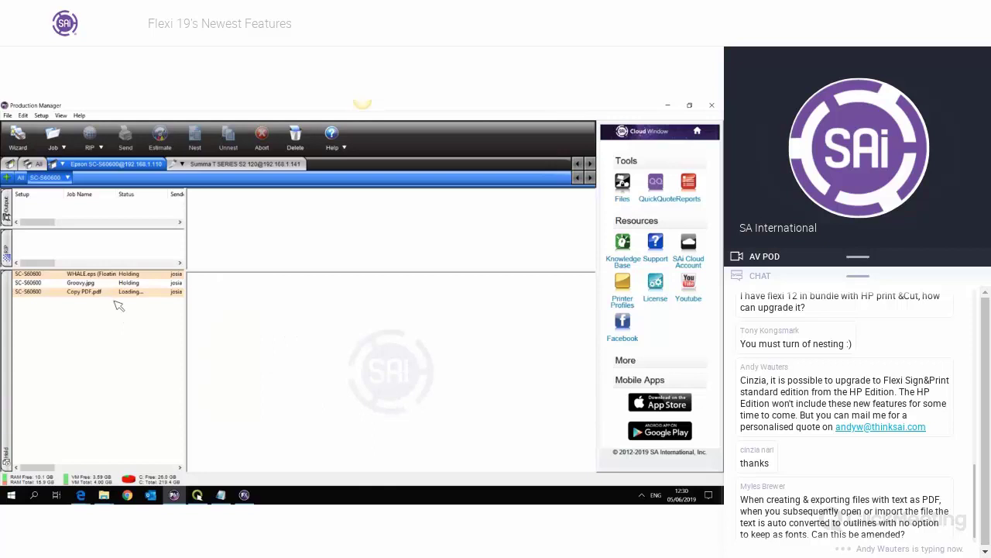
click(104, 285)
click(116, 291)
- Nudge the WHALE.eps image on the media and raise its copies to 36, a 6×6 grid
click(109, 274)
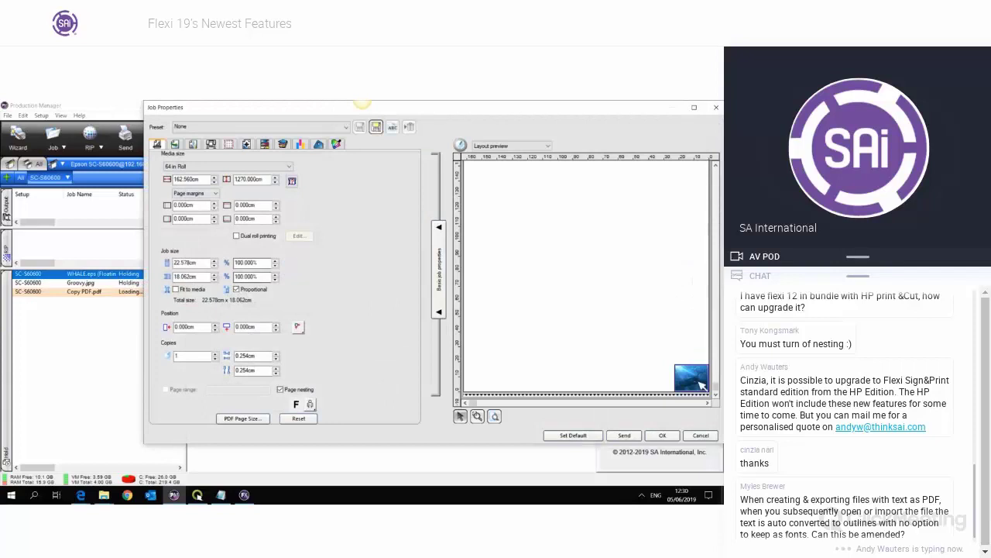
drag(702, 382, 697, 378)
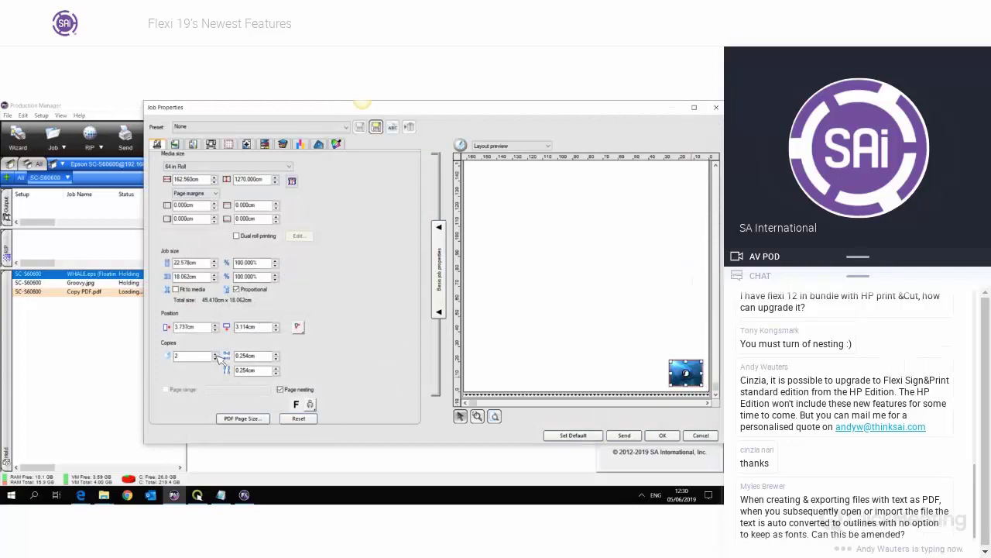
click(216, 354)
click(216, 354)
click(216, 354)
click(216, 354)
click(216, 354)
click(217, 354)
click(216, 354)
double_click(216, 354)
double_click(216, 354)
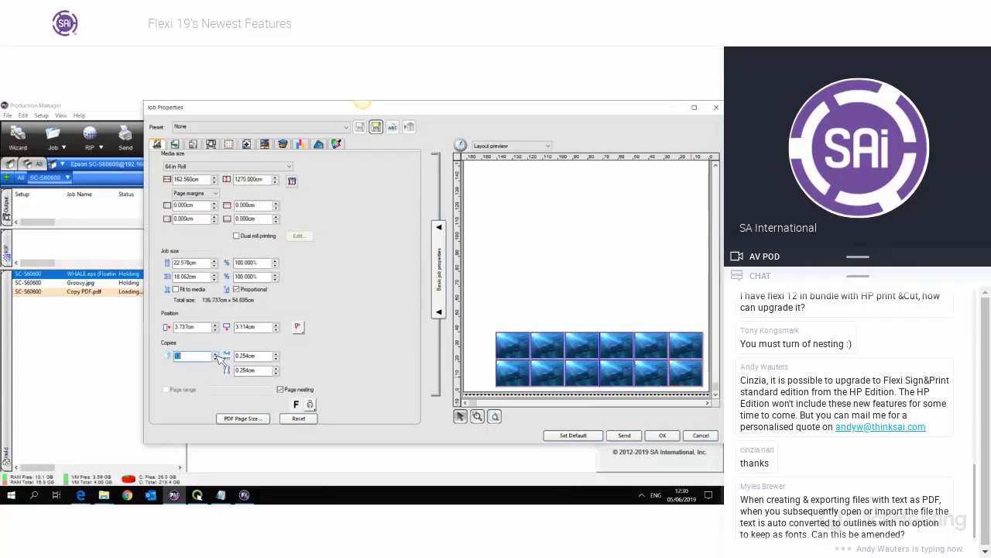
double_click(216, 354)
double_click(216, 354)
double_click(216, 354)
double_click(217, 354)
double_click(216, 354)
double_click(217, 354)
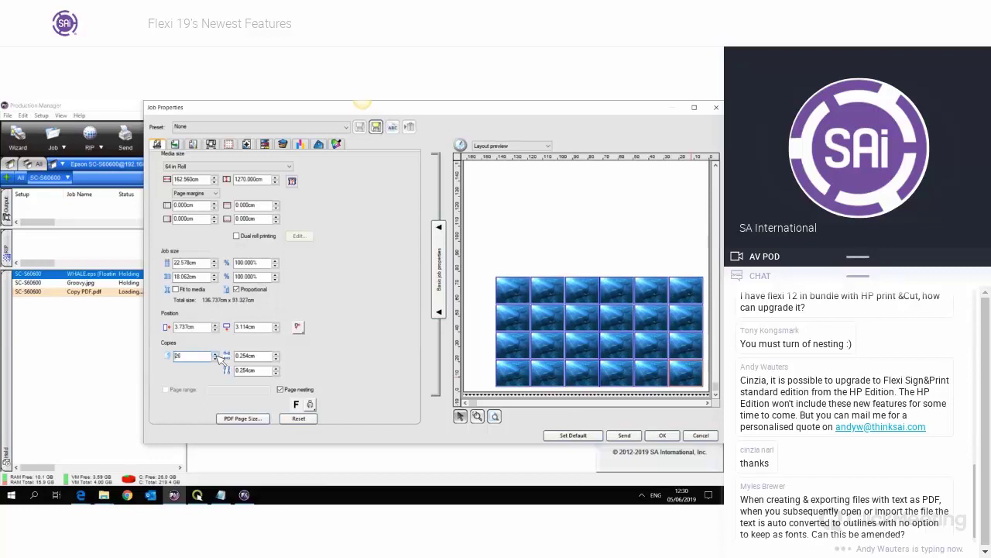
double_click(216, 354)
click(216, 354)
double_click(216, 354)
double_click(216, 354)
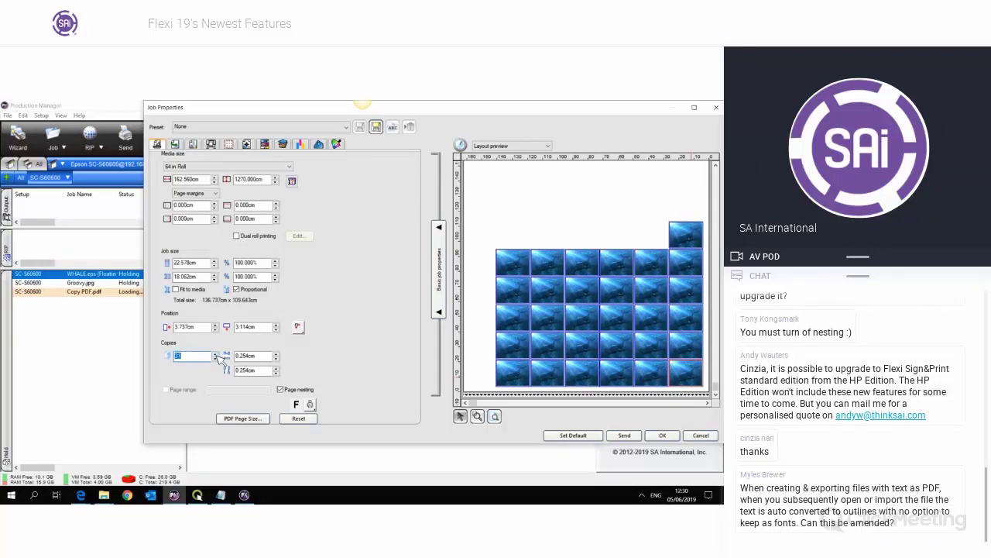
click(217, 352)
click(217, 352)
click(217, 352)
click(217, 352)
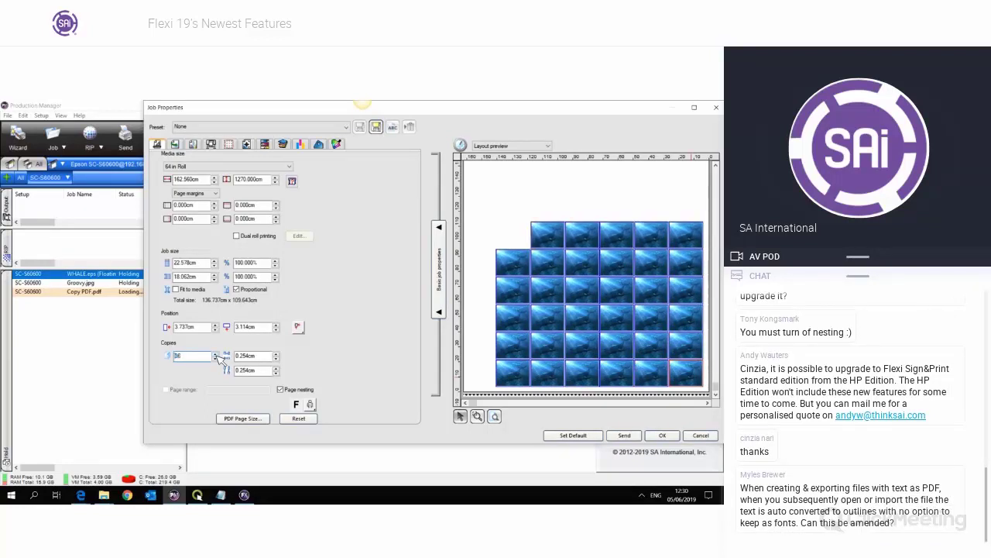
click(216, 352)
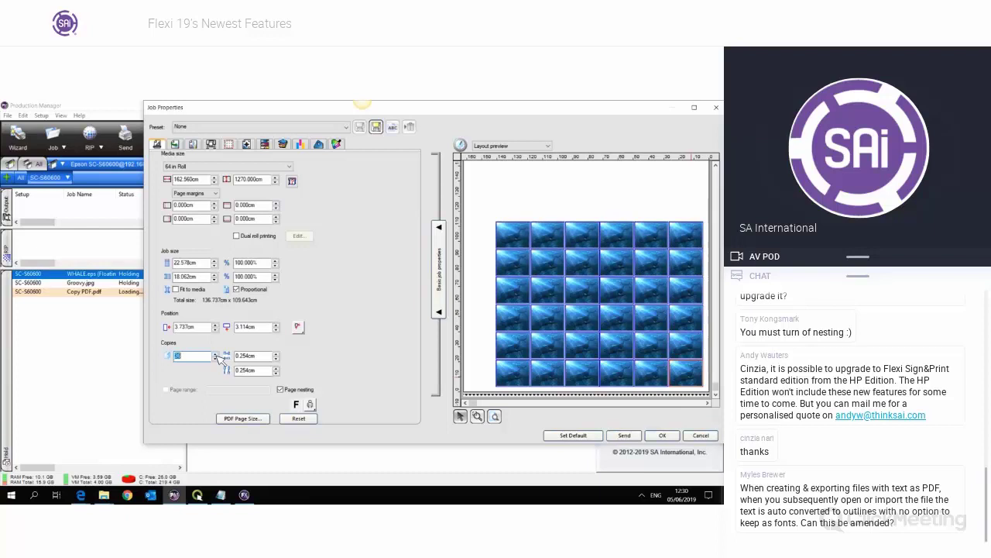
- Set the WHALE.eps job's print marks to Copy Numbers
click(246, 145)
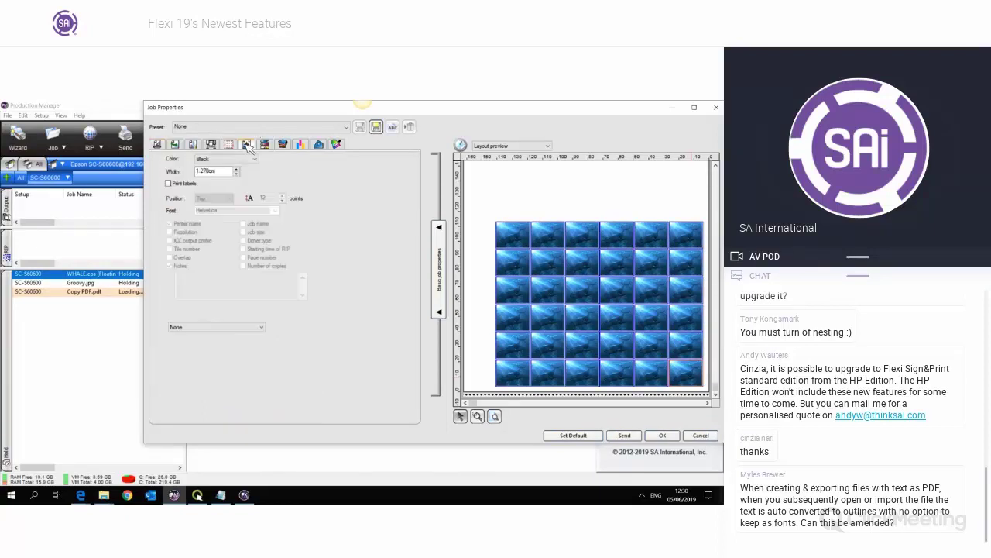
click(232, 328)
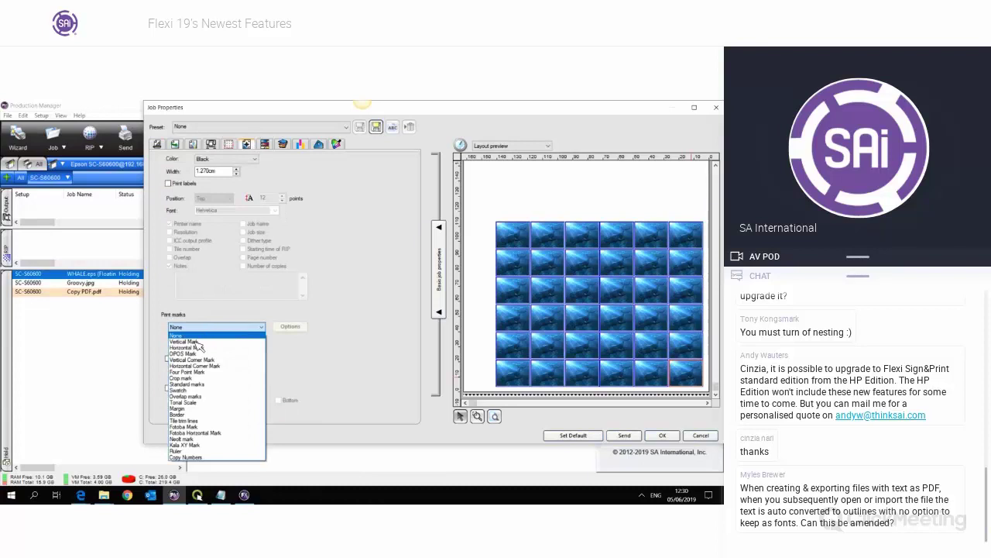
click(199, 458)
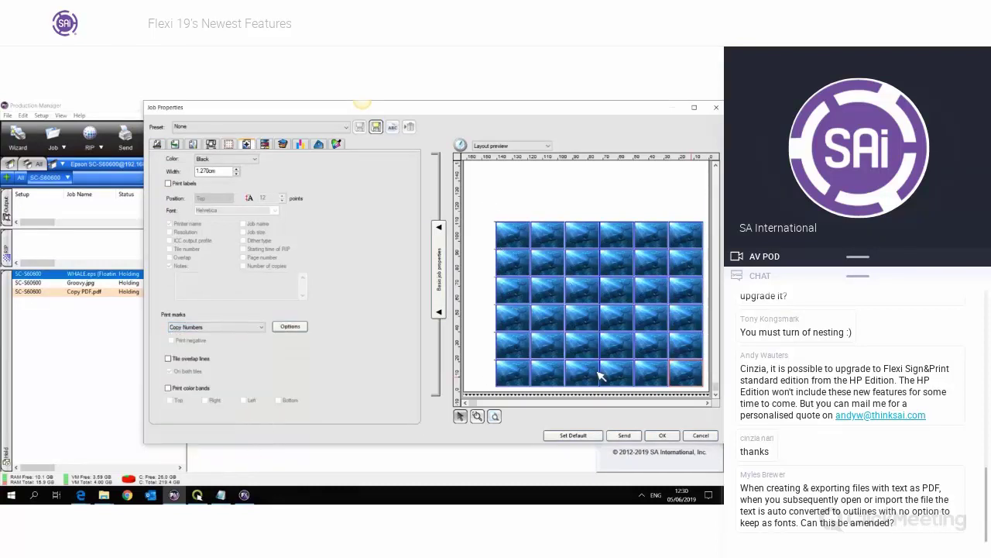
- Zoom into the bottom-left whale copy to check its copy number, then fit the grid back
click(575, 377)
click(478, 416)
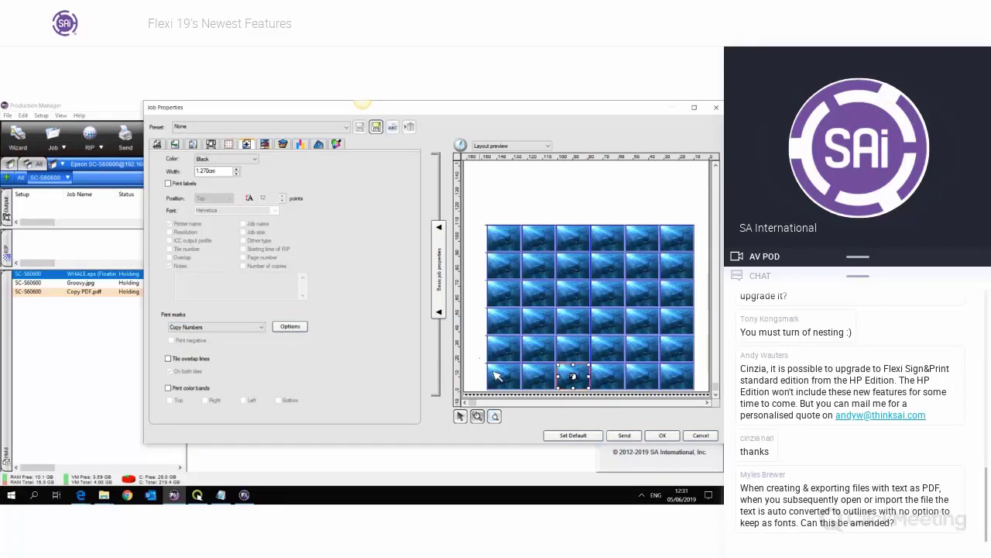
click(498, 377)
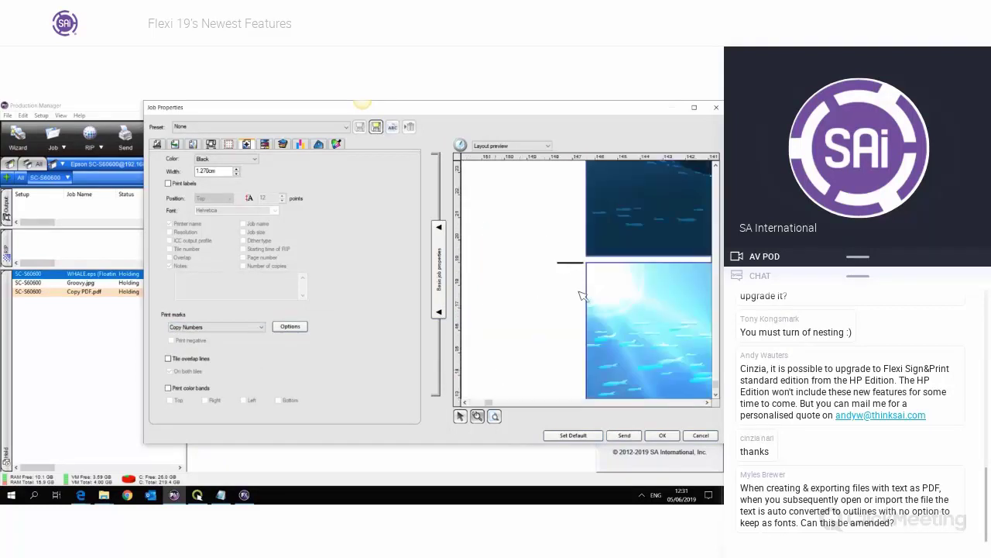
click(497, 421)
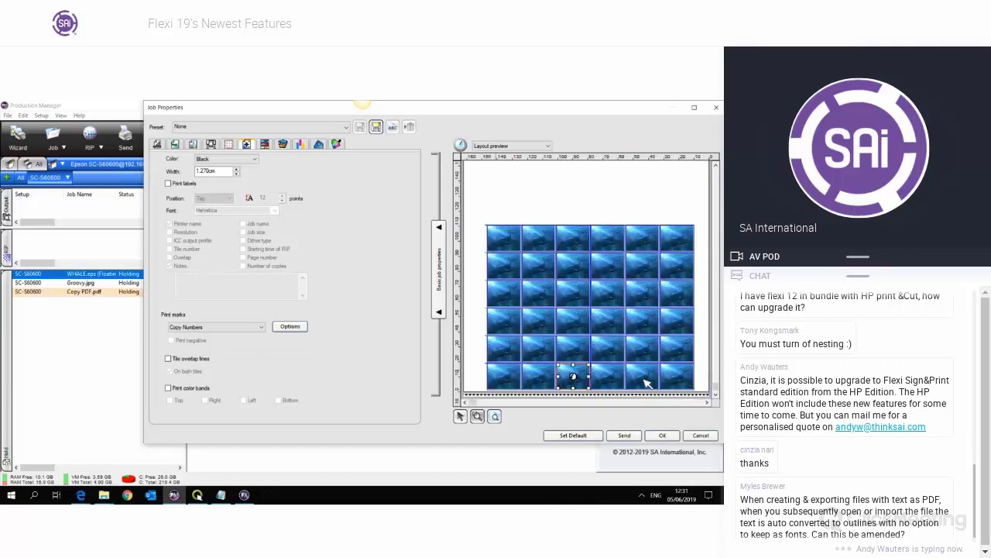
scroll(647, 383, up, 2)
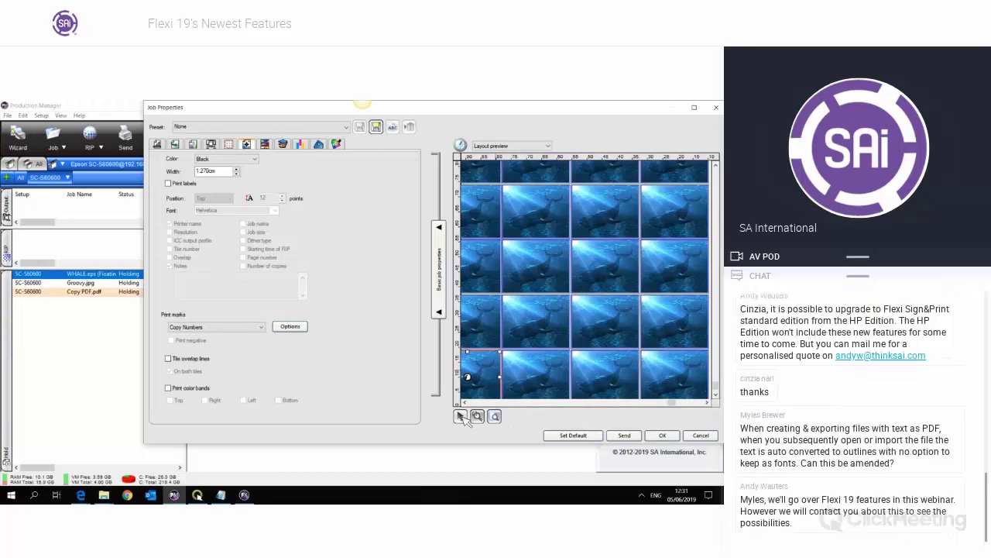
click(496, 420)
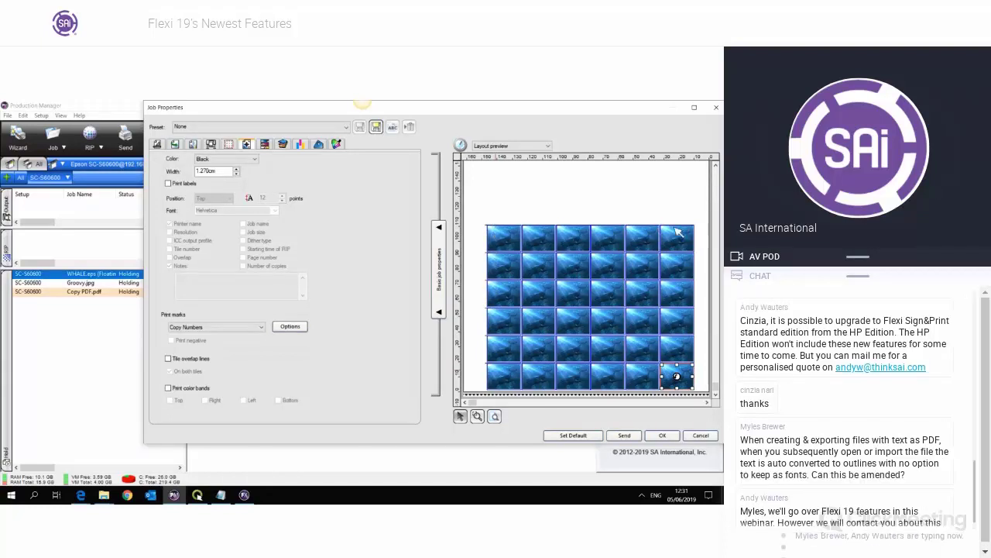
click(667, 203)
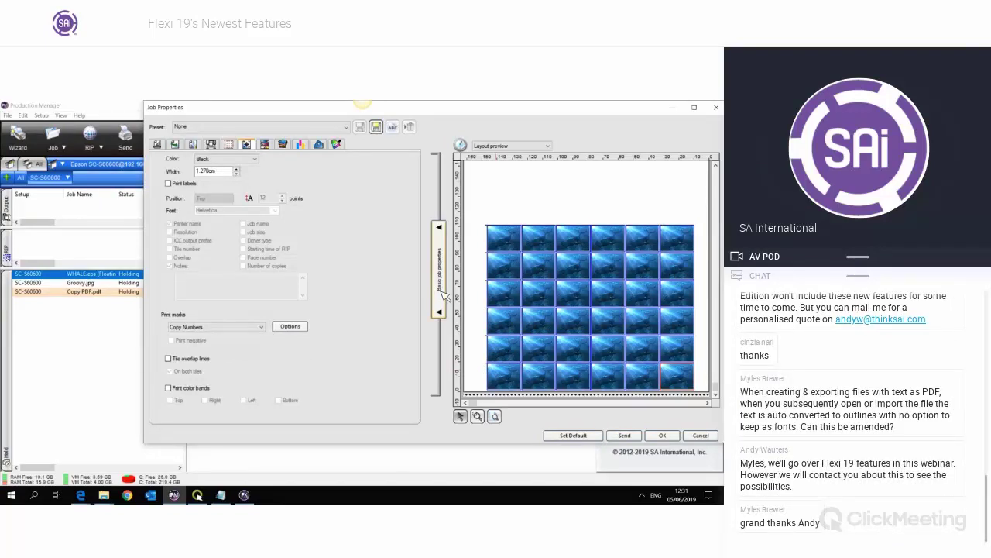
- Close Job Properties and delete WHALE.eps, Groovy.jpg and Copy PDF.pdf from the queue
click(716, 107)
click(145, 356)
click(150, 291)
click(146, 282)
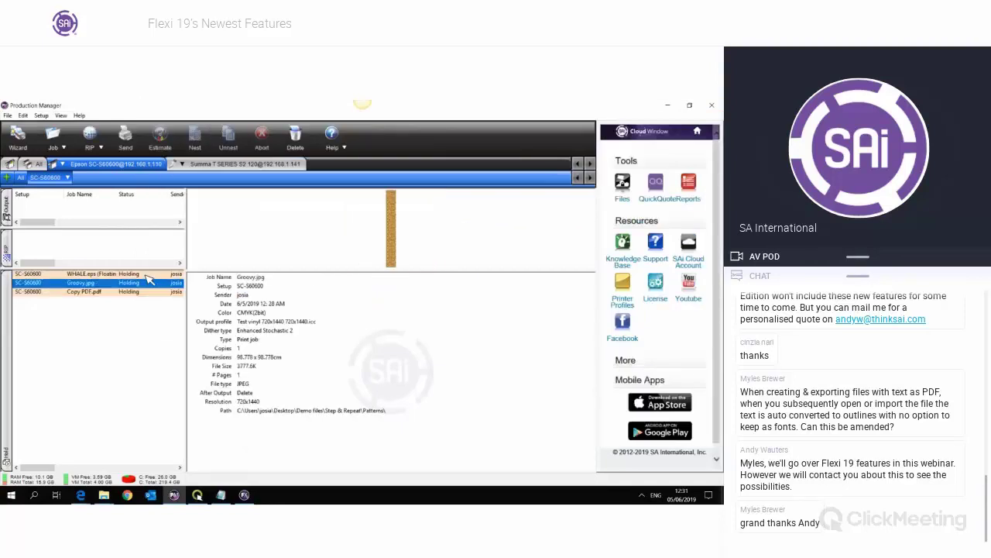
click(145, 274)
click(143, 312)
click(146, 292)
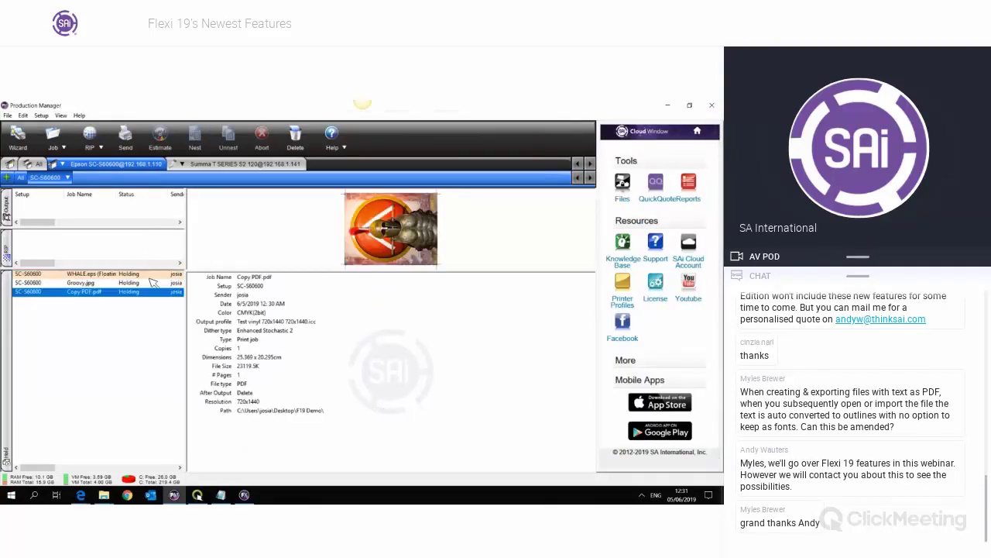
shift+click(152, 277)
key(Delete)
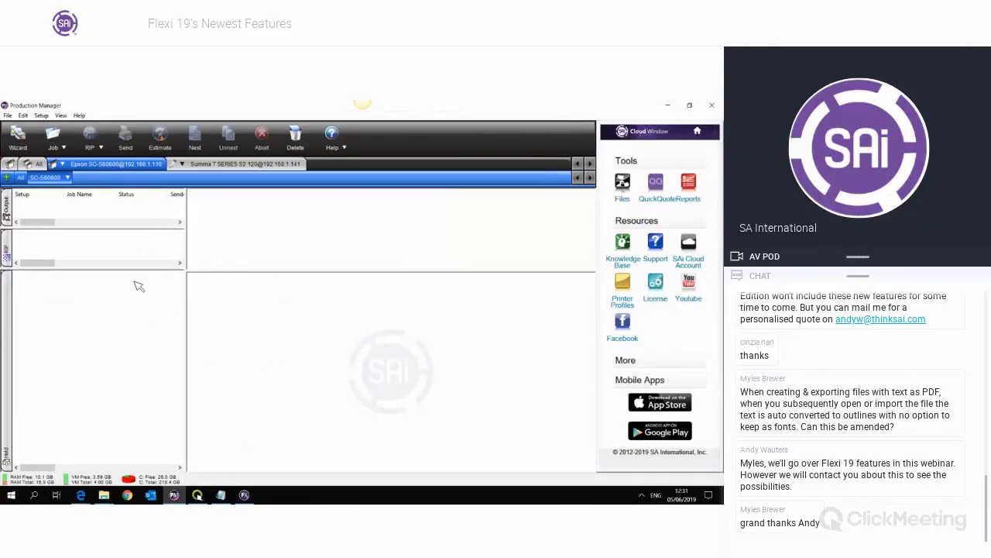
click(43, 117)
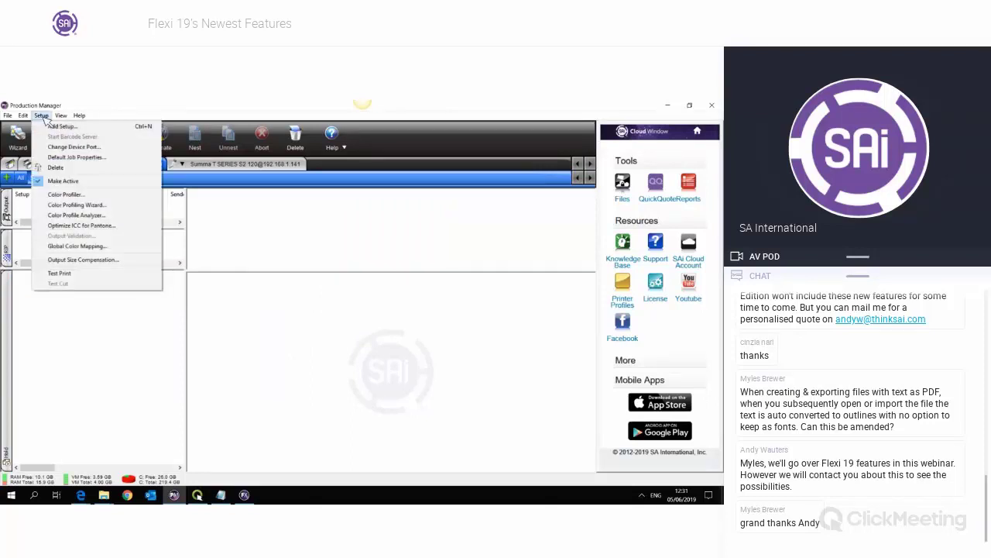
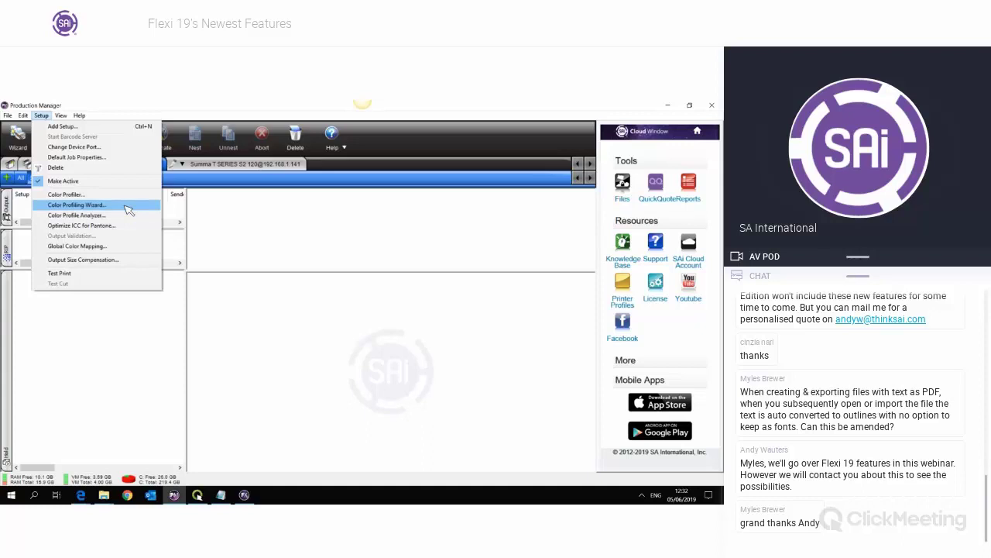
- Open the Color Profiling Wizard from Setup and reposition its welcome window
click(128, 210)
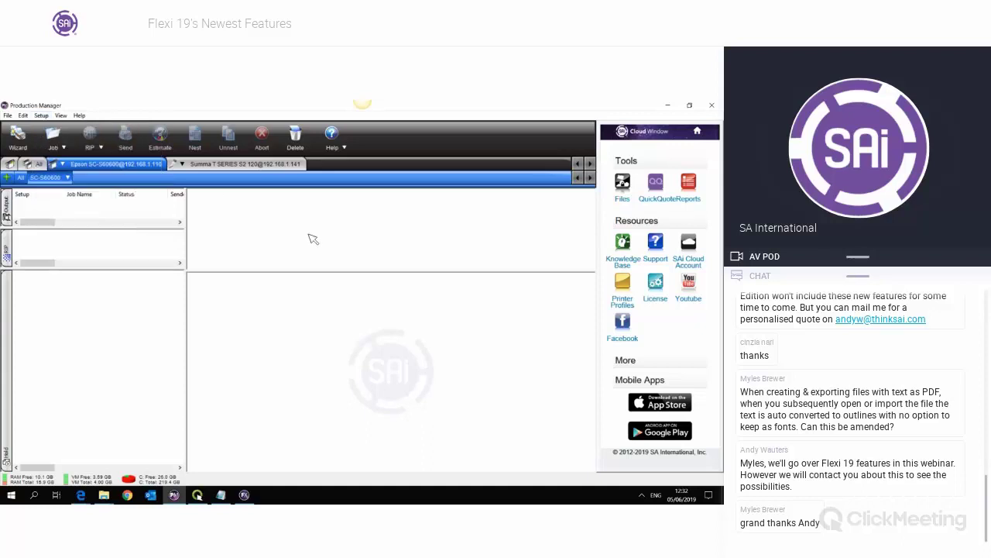
drag(202, 131, 240, 140)
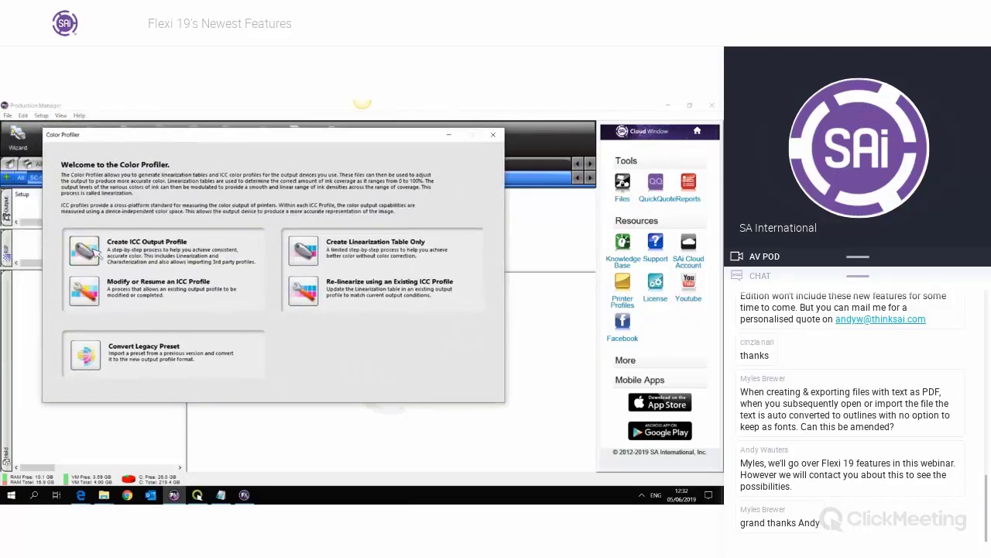
- Start a new ICC output profile, advance to linearization and inspect the ink limits without changes
click(222, 230)
drag(391, 165, 369, 147)
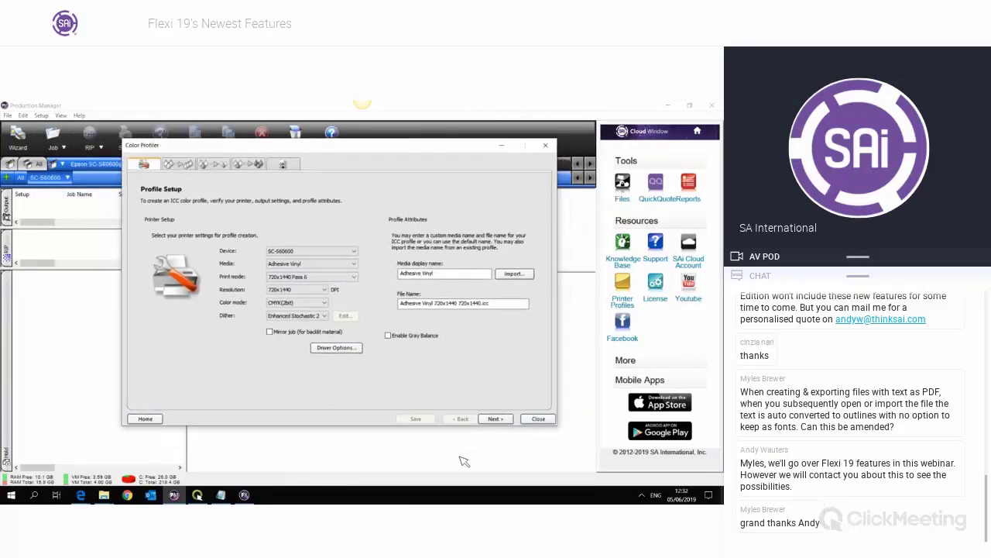
click(502, 419)
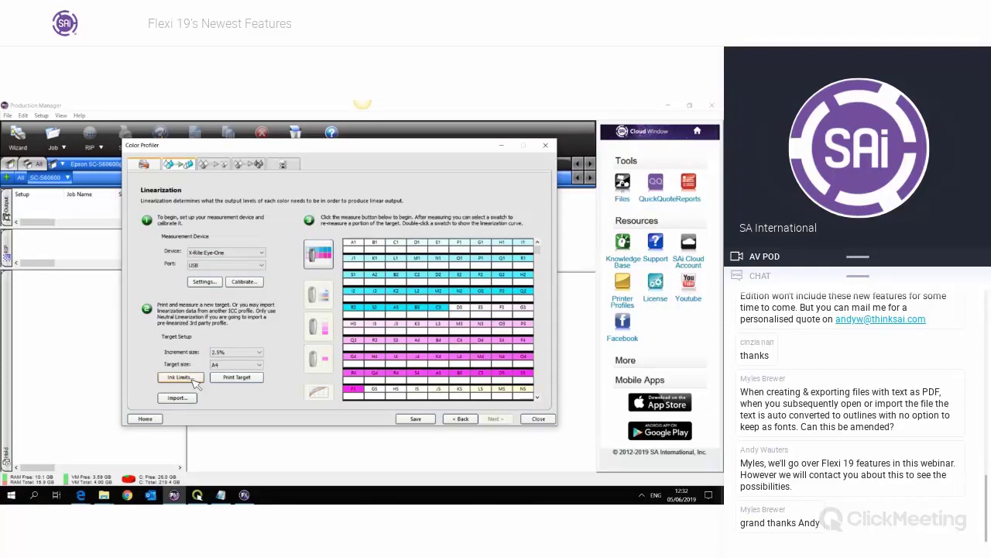
click(193, 380)
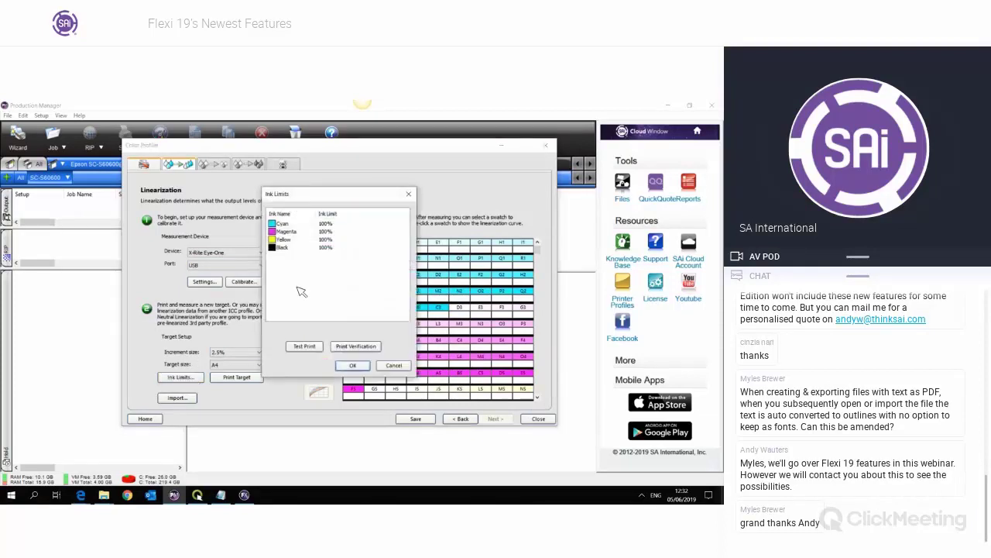
click(329, 239)
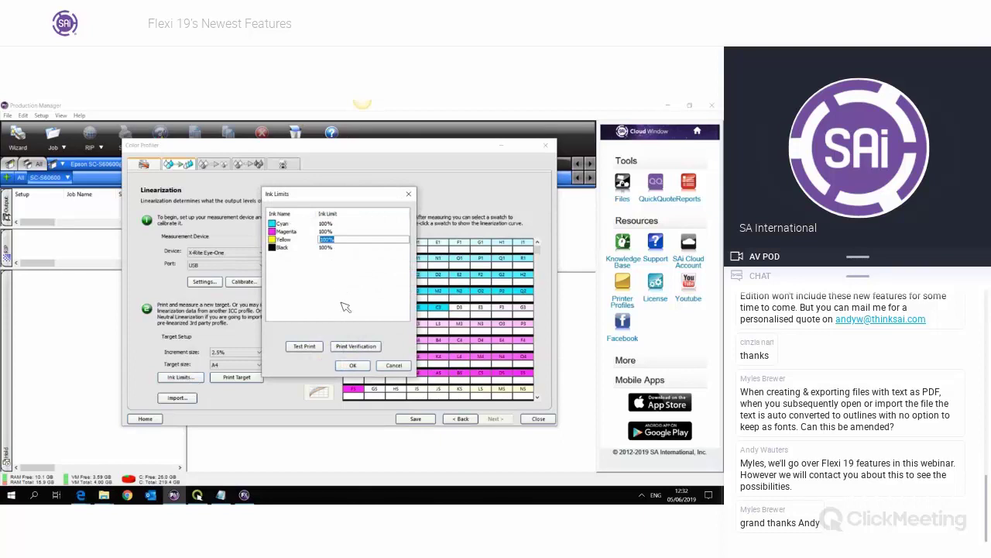
click(383, 365)
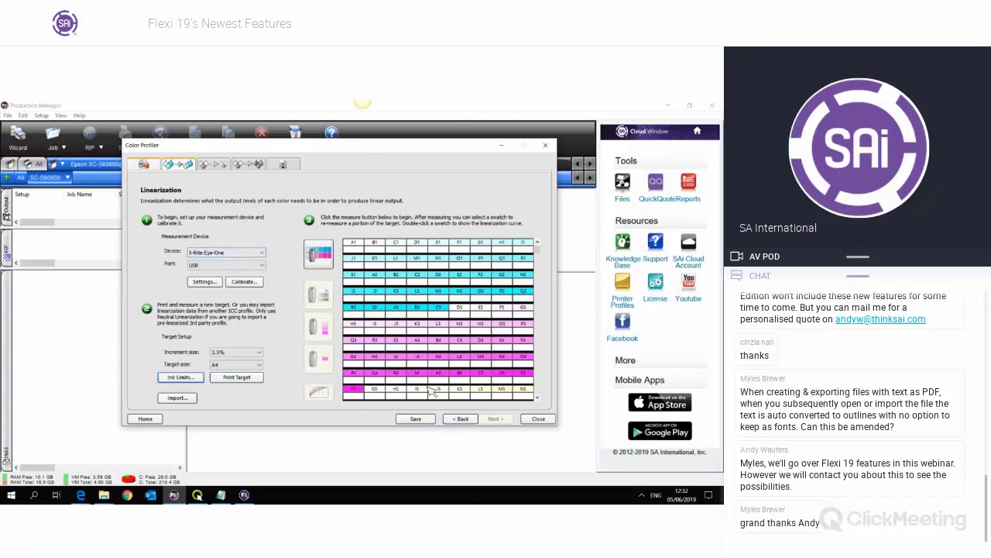
- Return to profile setup, then close the profiler, discarding its unsaved data
click(462, 422)
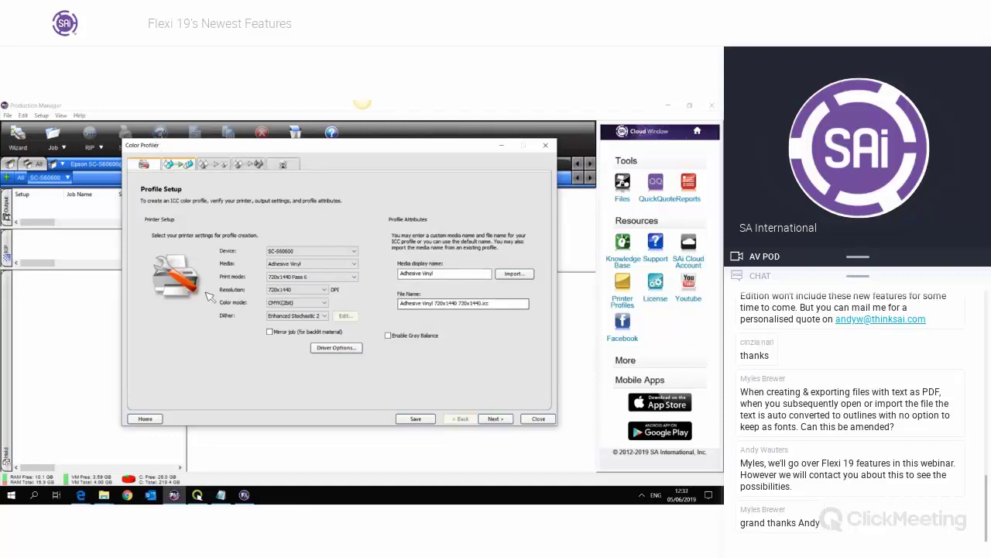
click(539, 418)
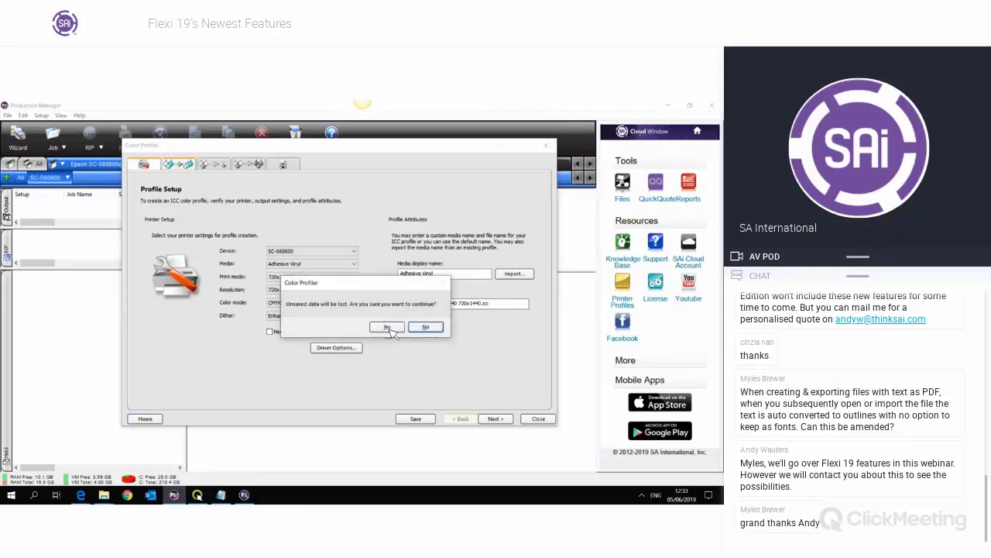
click(387, 328)
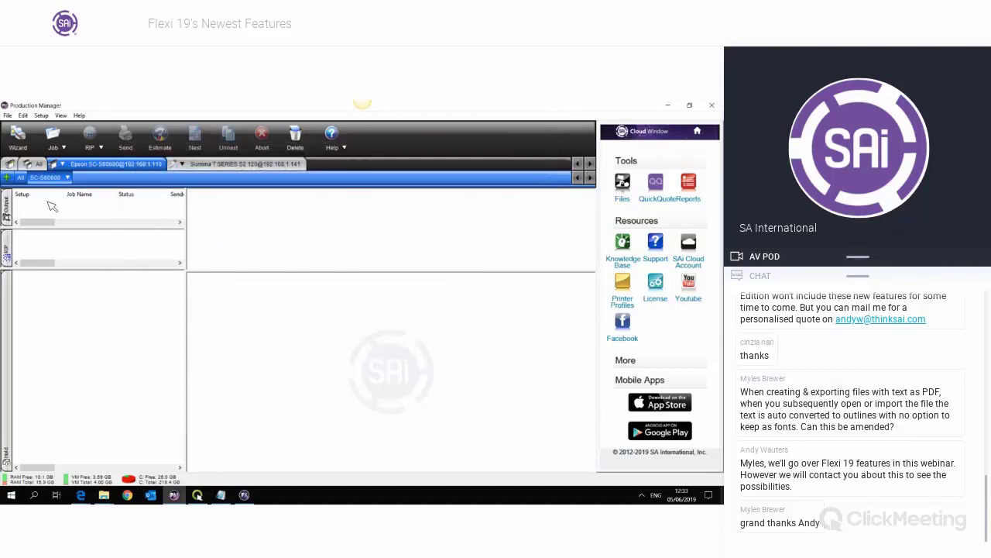
- Load the Epson SC-S606X0 13oz Matte Banner CMYK profile in the Color Profile Analyzer
click(41, 115)
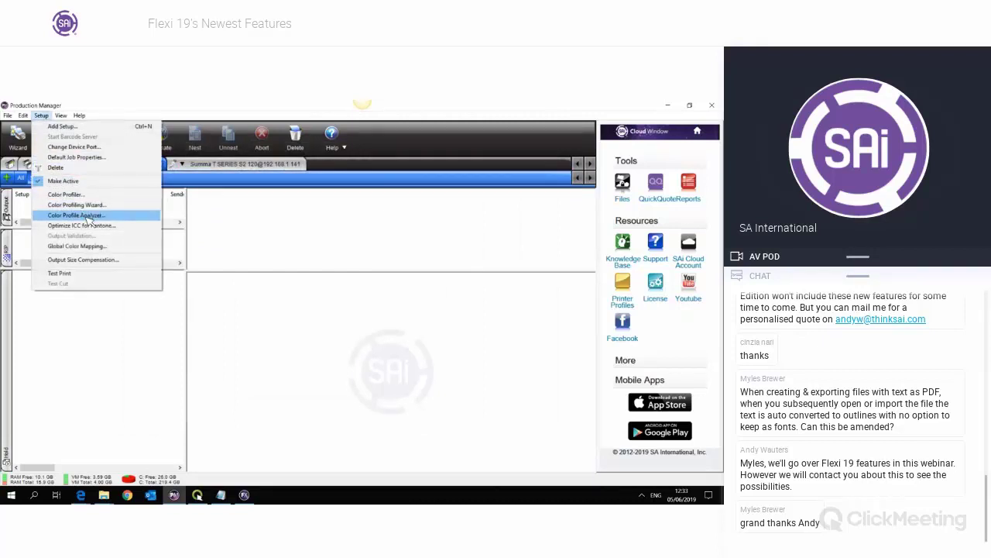
click(87, 219)
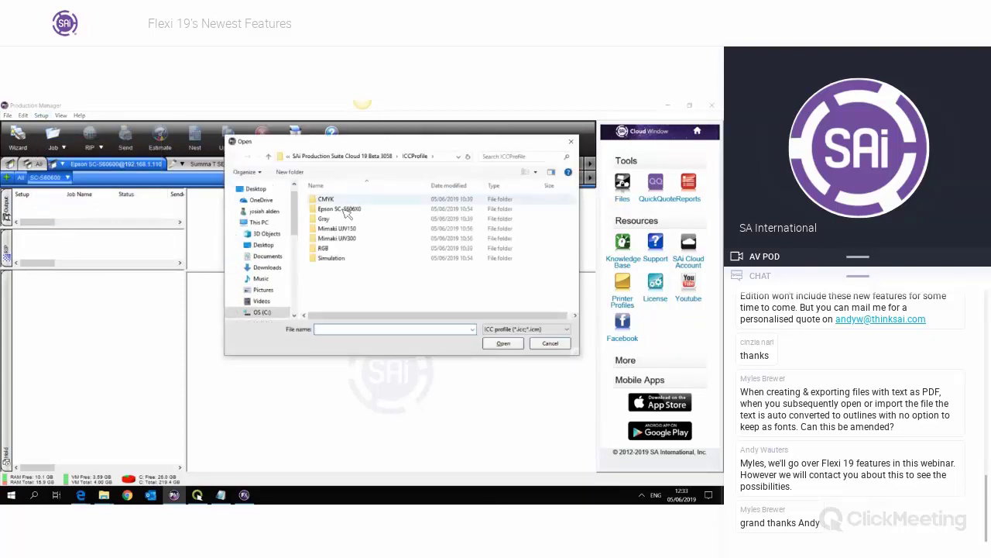
double_click(344, 209)
double_click(345, 208)
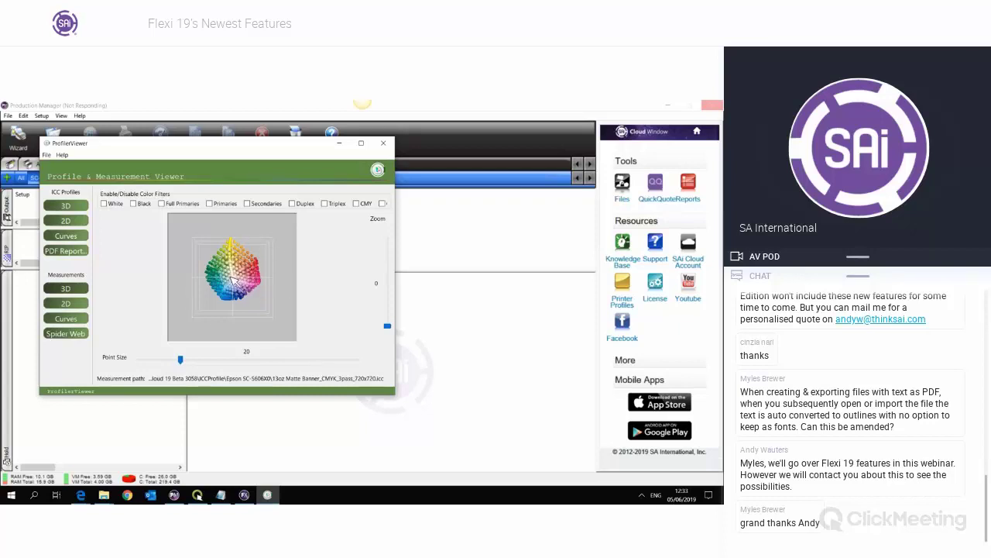
- Maximize the viewer, rotate the 3D gamut and shrink the point size from 20 to 11
drag(235, 280, 264, 287)
click(361, 143)
drag(389, 319, 405, 351)
drag(209, 453, 158, 451)
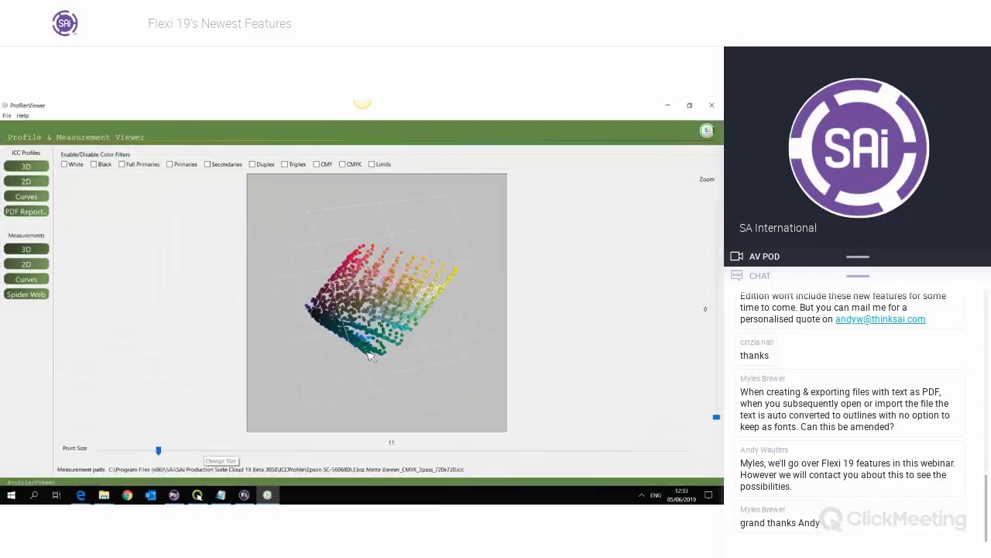
drag(380, 312, 471, 370)
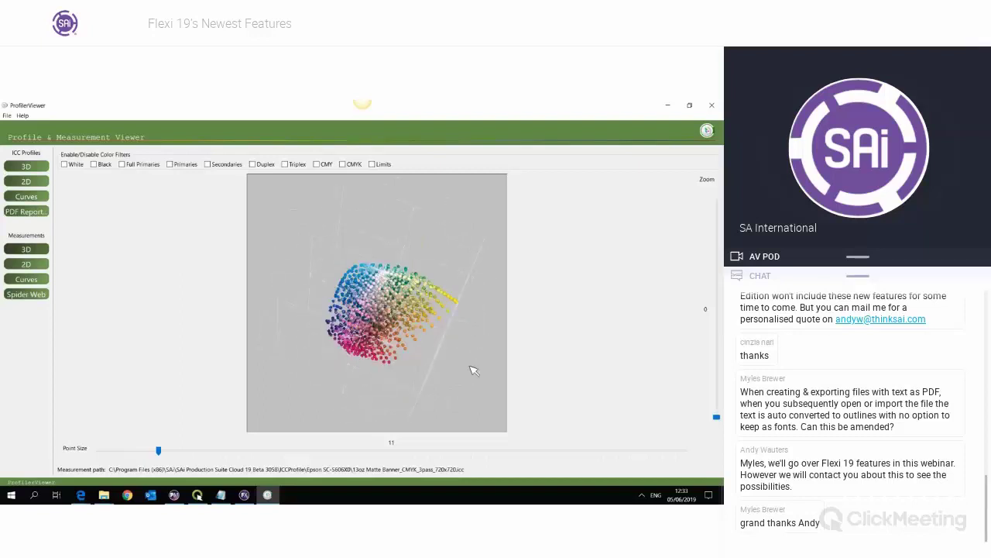
- Show the profile as a 2D gamut chart with Absolute Colorimetric intent
click(27, 182)
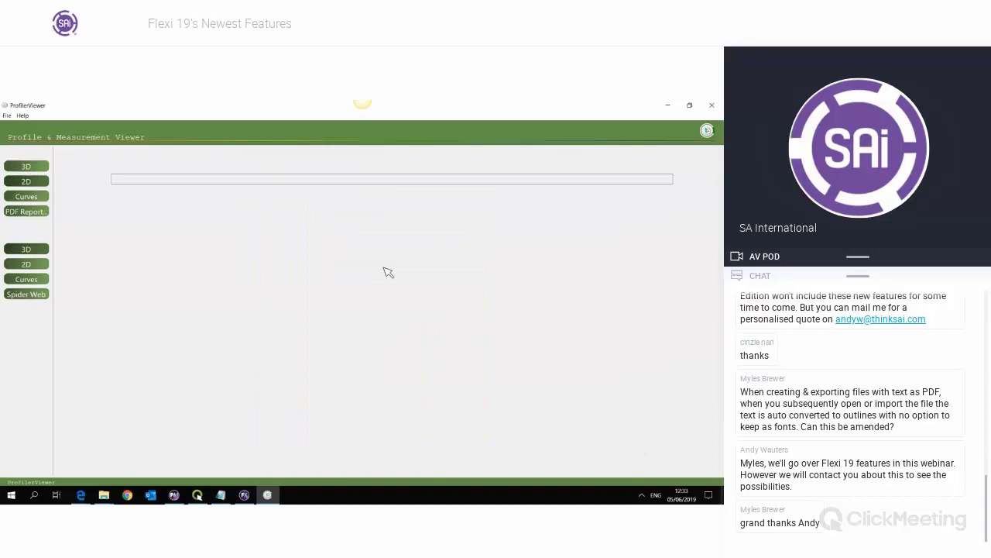
click(214, 166)
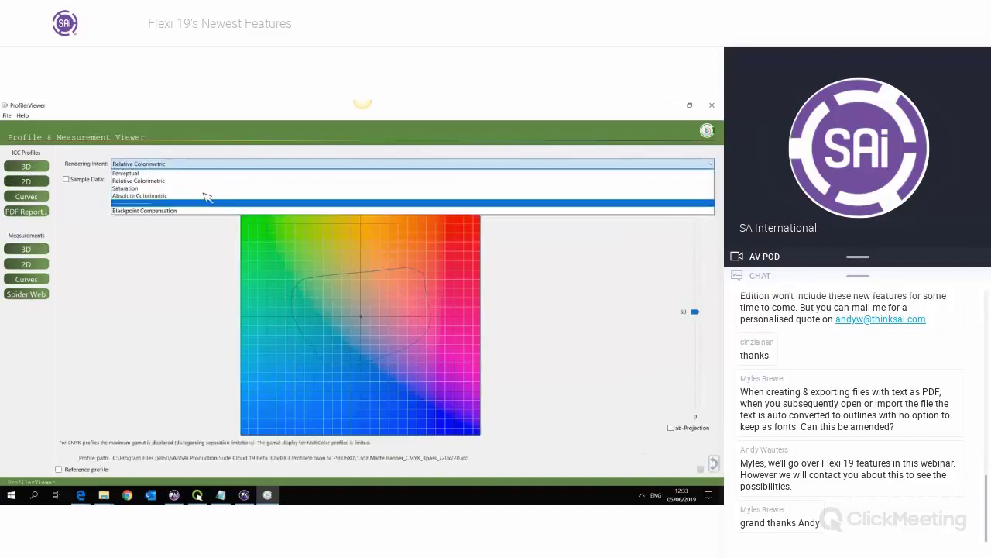
click(210, 195)
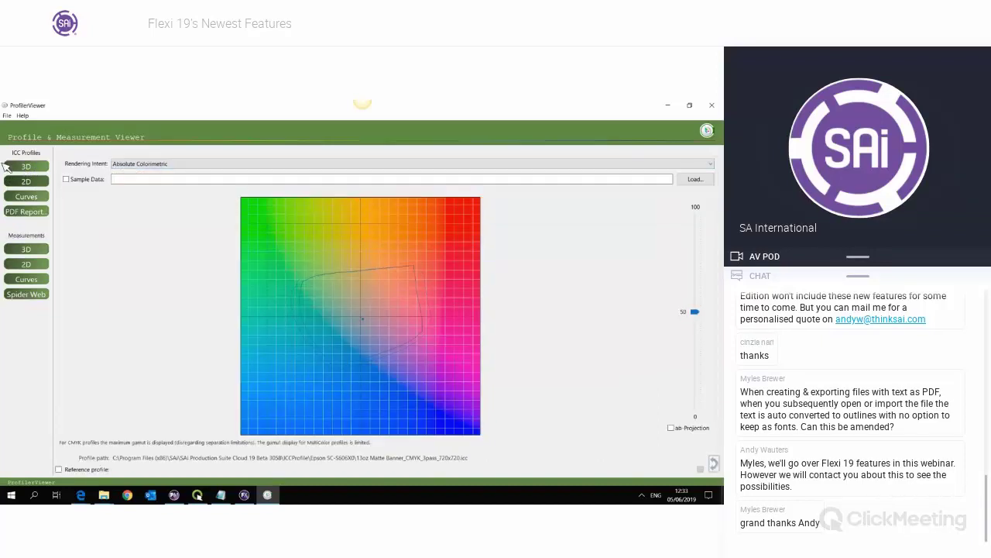
- View the Gray (Blackpoint Compensation) ink curves, then the measurements as 3D and 2D charts
click(31, 197)
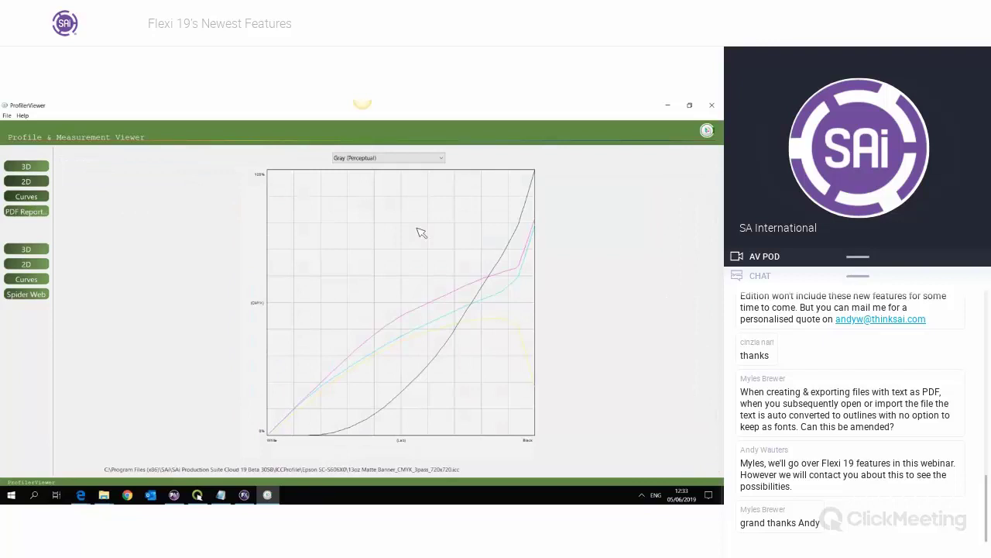
click(394, 158)
click(395, 166)
scroll(395, 159, down, 3)
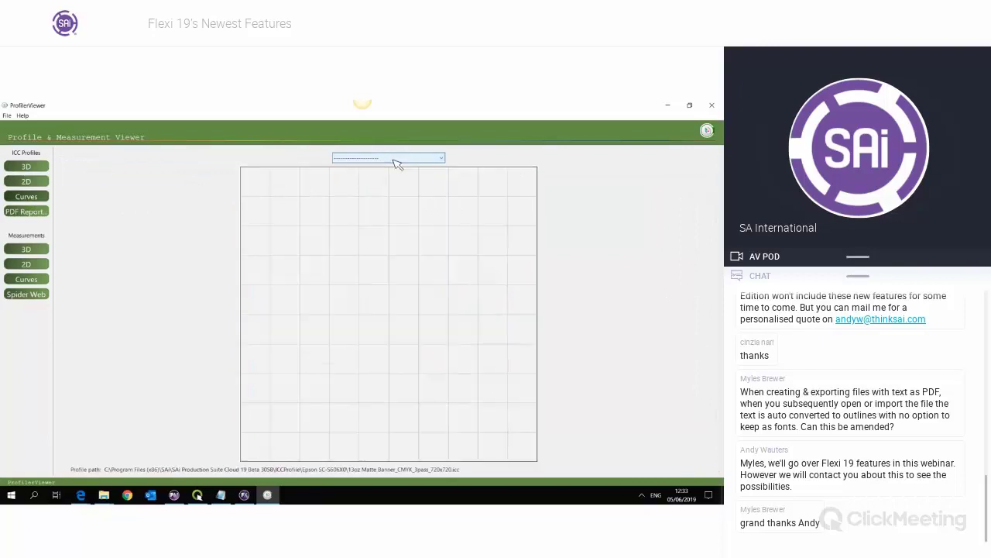
scroll(396, 159, down, 2)
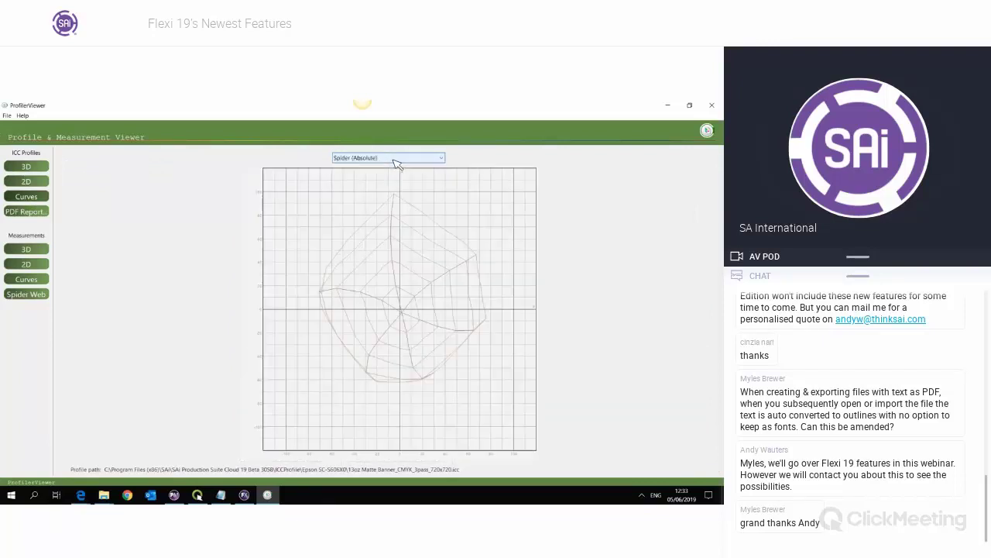
scroll(396, 159, up, 1)
click(395, 159)
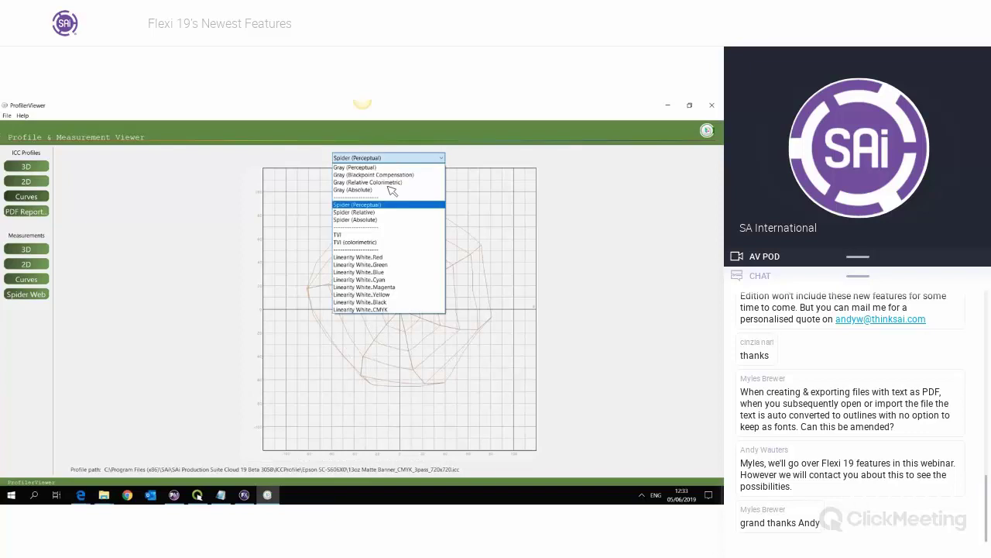
click(212, 227)
click(27, 248)
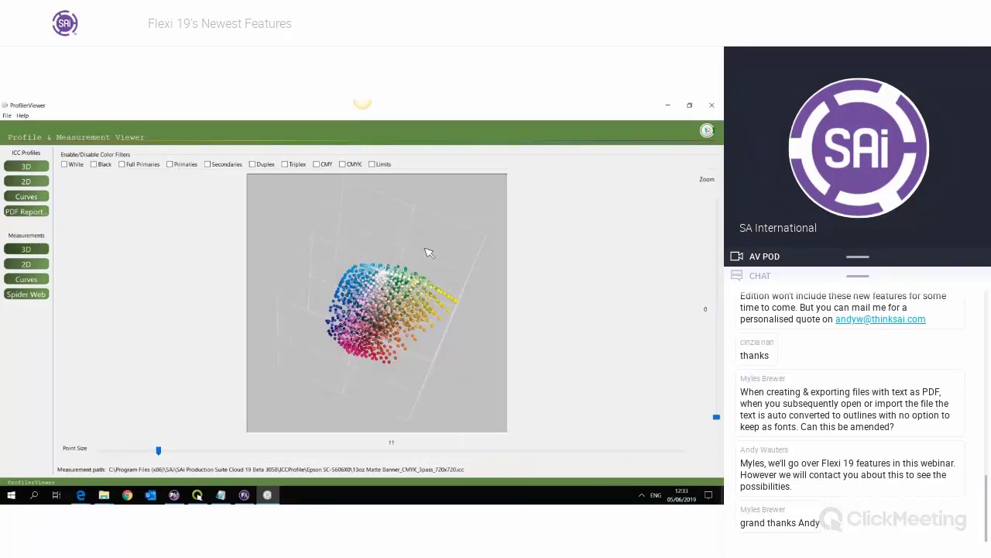
click(42, 263)
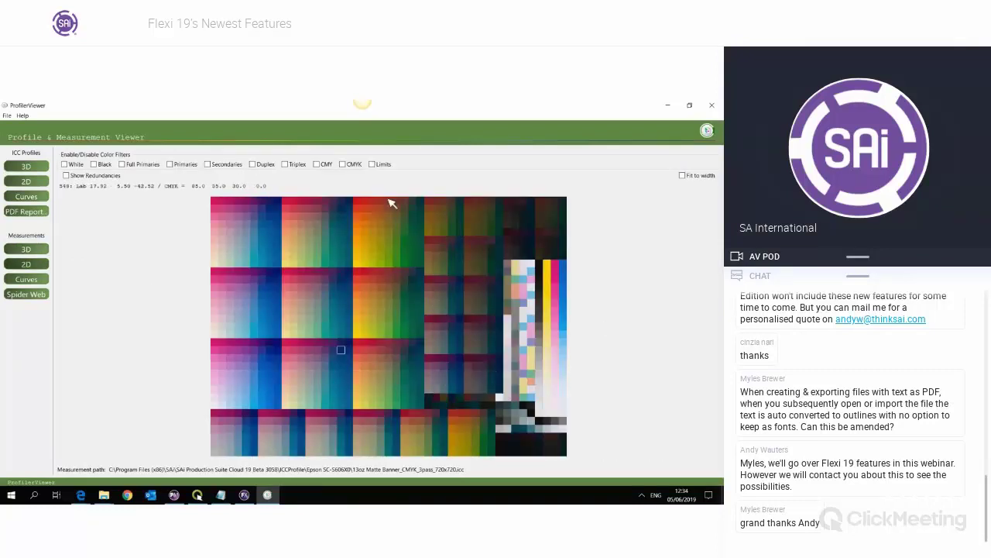
- Save the 13oz Matte Banner profile's PDF report to the Desktop and close ProfilerViewer
click(26, 211)
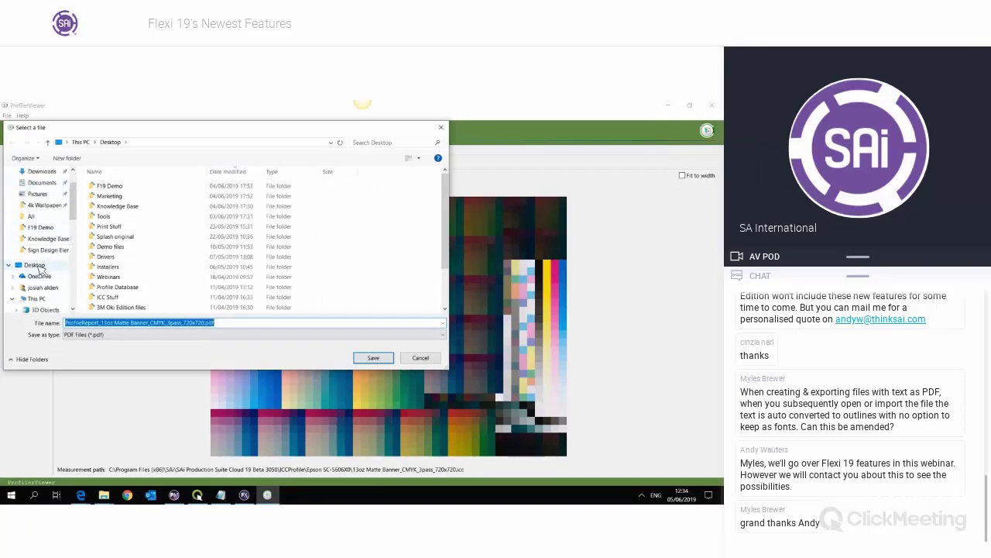
click(389, 361)
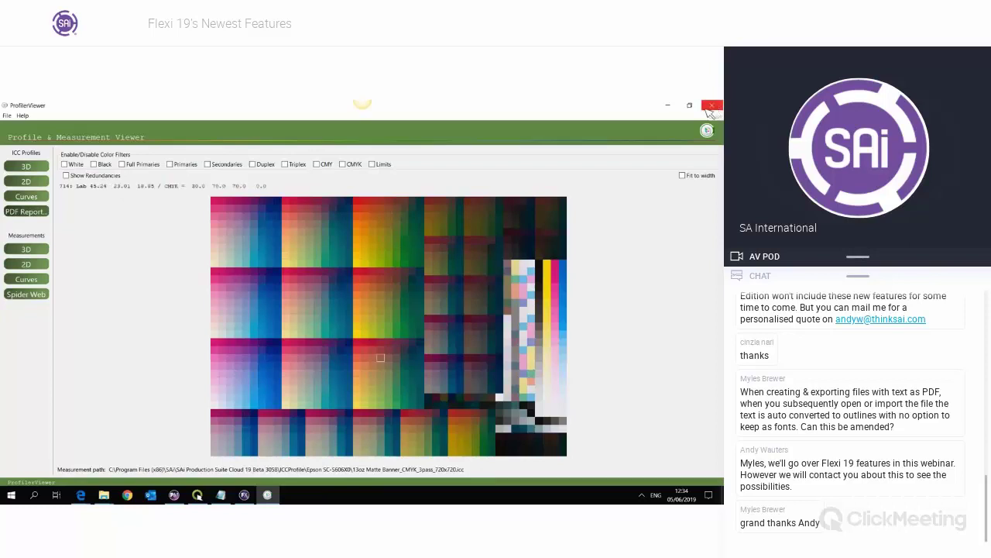
click(711, 106)
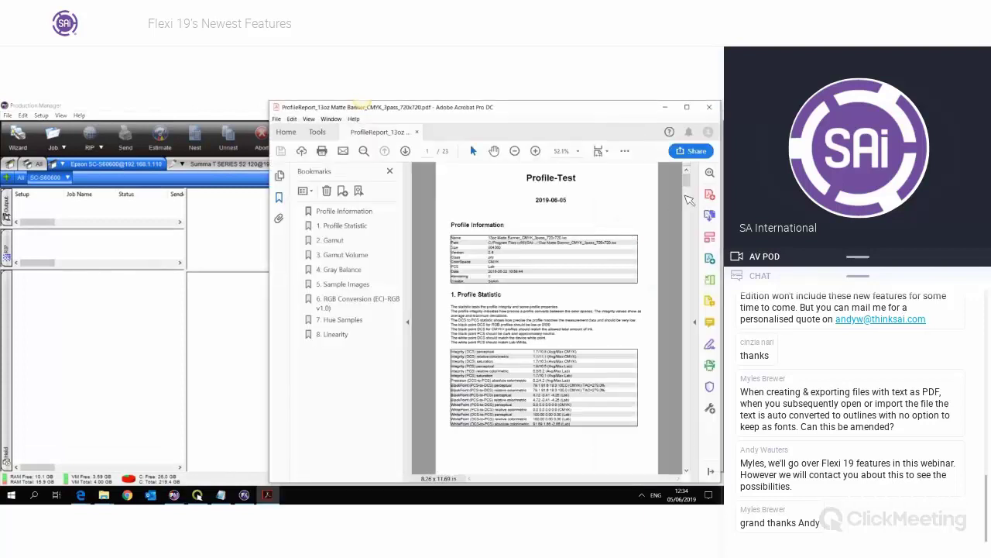
- Page through the 23-page profile report in Acrobat, then close Acrobat
scroll(690, 197, down, 15)
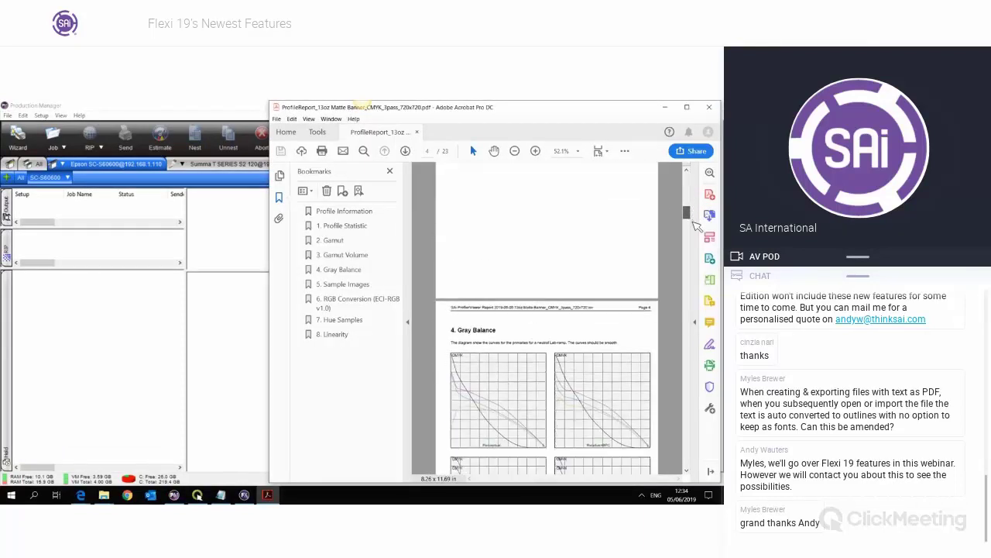
scroll(697, 230, down, 15)
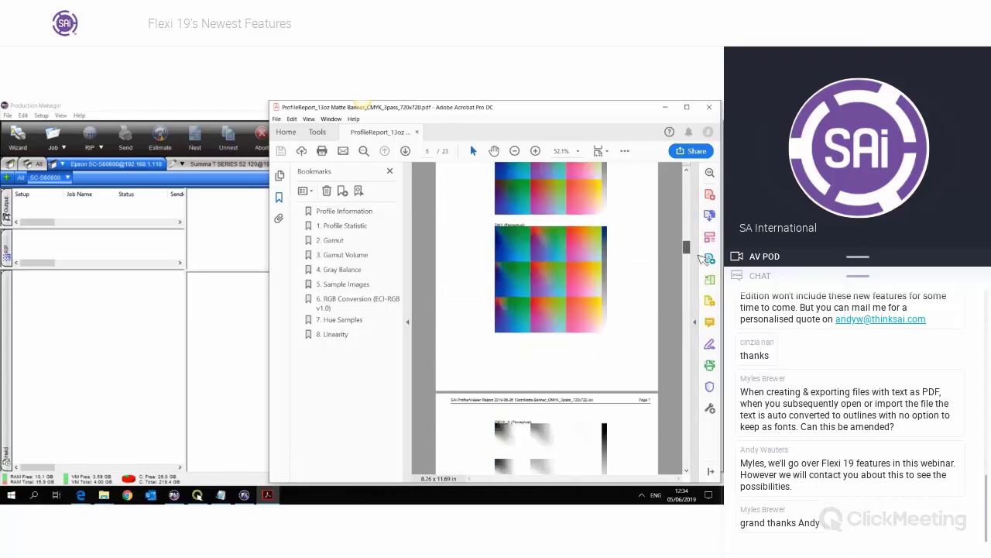
scroll(707, 277, down, 15)
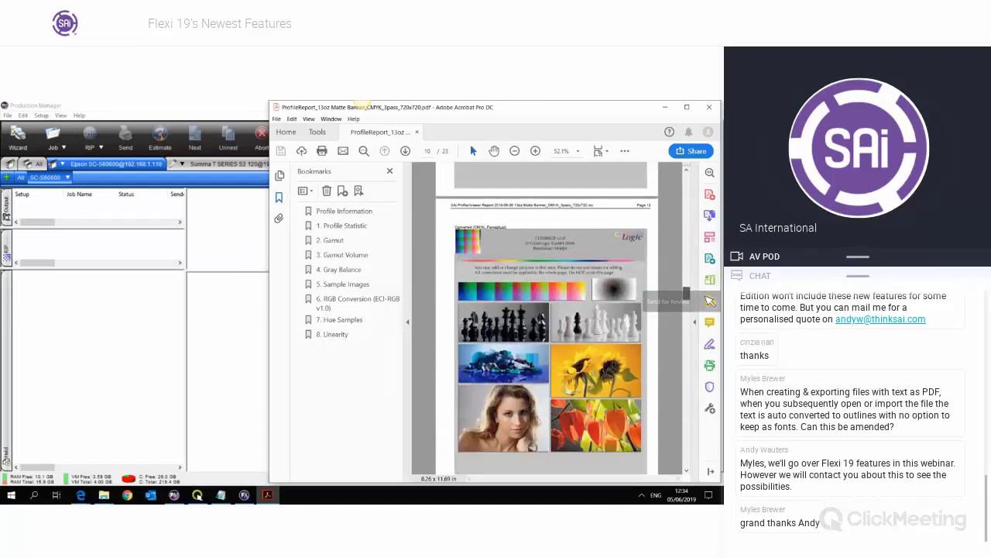
scroll(706, 308, down, 15)
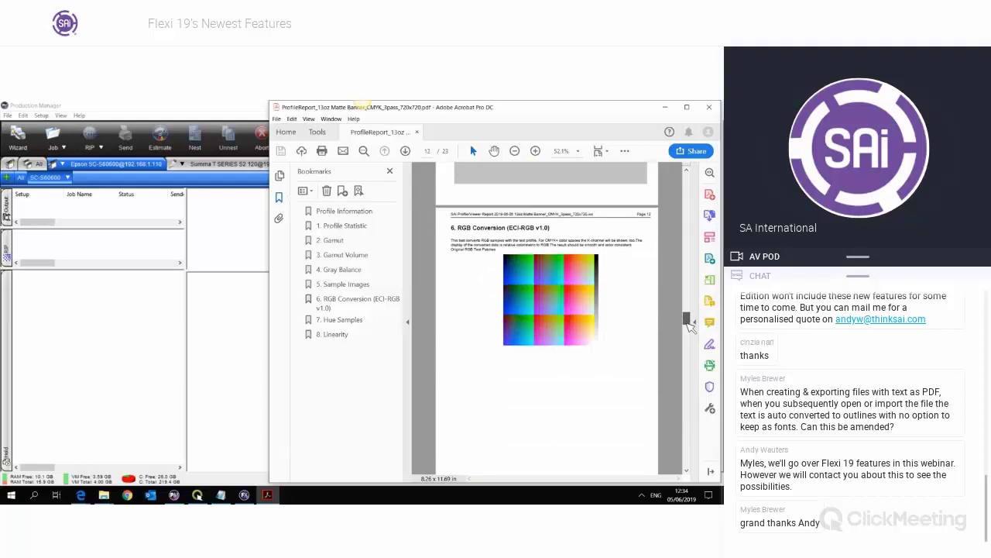
drag(686, 333, 684, 468)
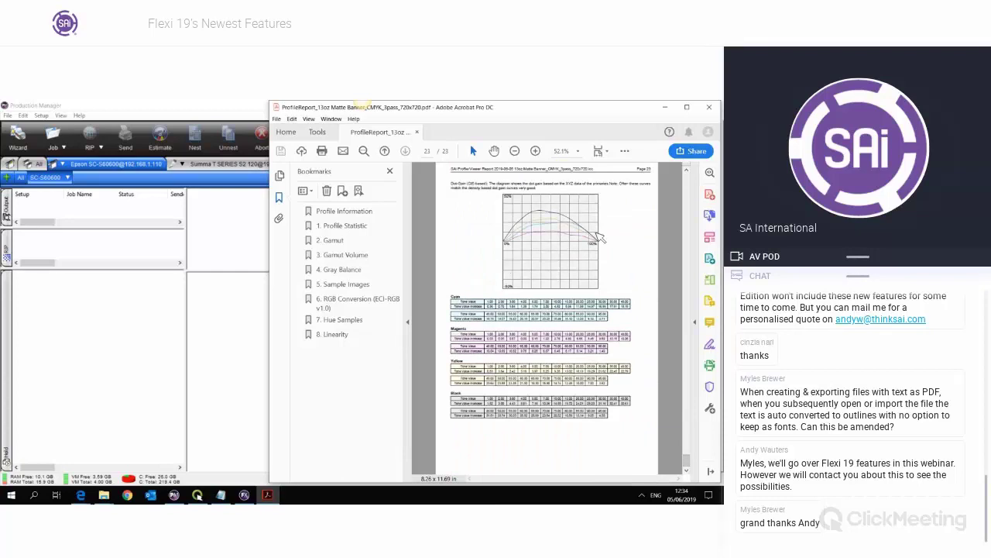
click(709, 107)
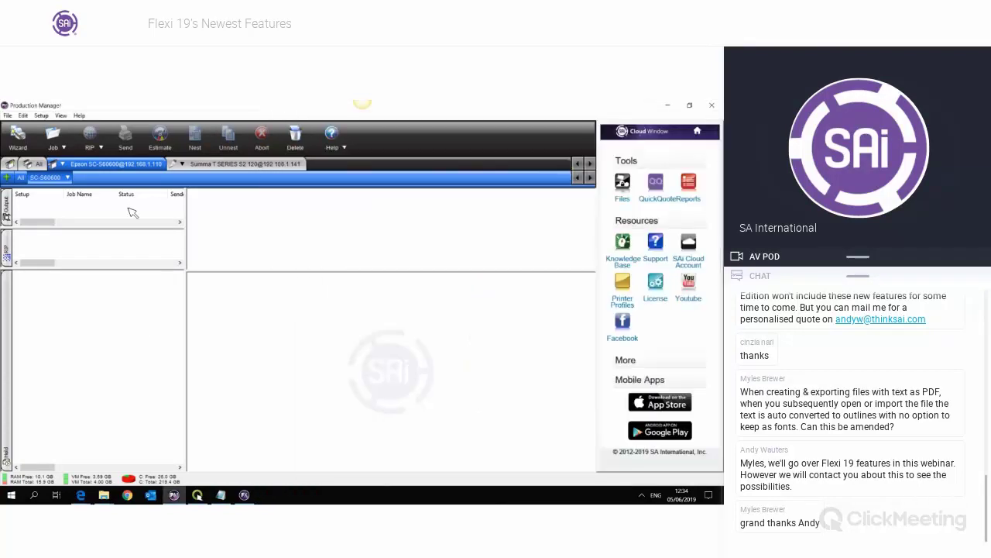
- Open Optimize ICC for Pantone and browse for the ICC profile to optimize
click(41, 116)
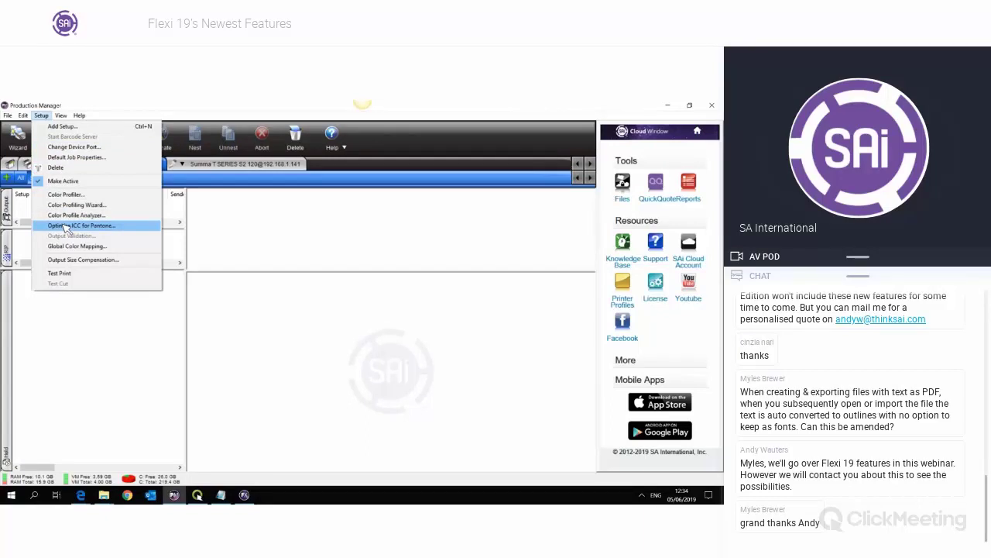
click(151, 231)
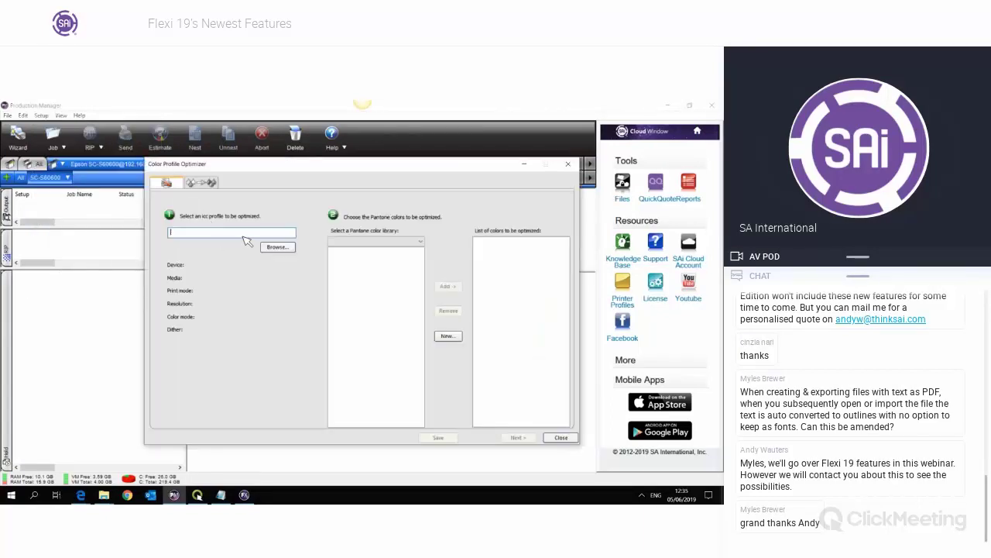
click(275, 248)
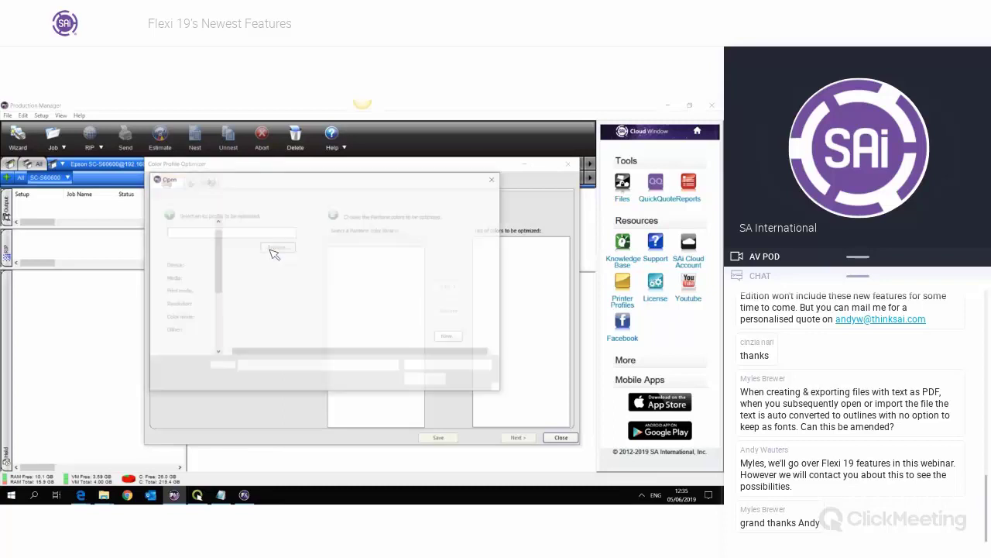
- From the Epson SC-S606X0 folder, load the Test vinyl 720x1440 profile into the optimizer
double_click(324, 248)
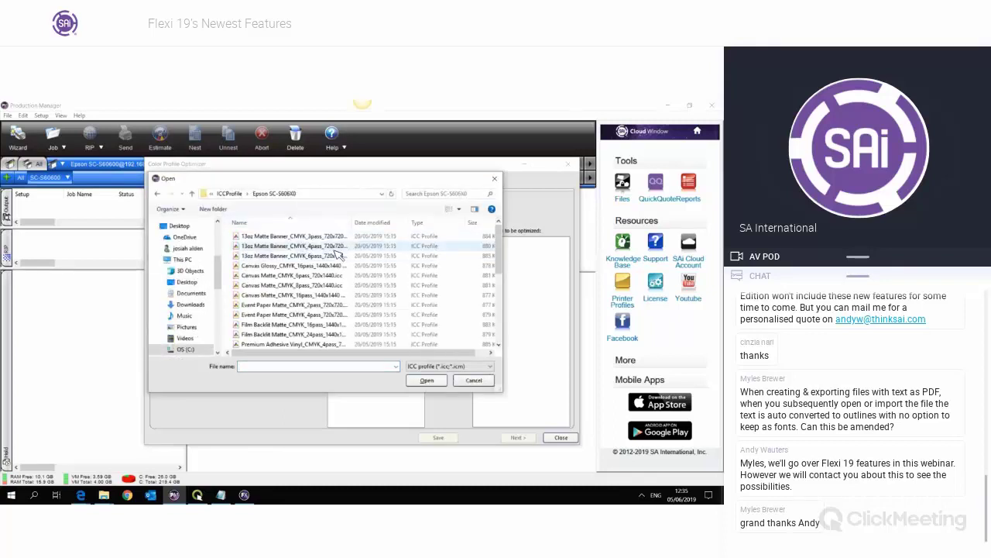
scroll(327, 265, down, 3)
scroll(327, 265, down, 1)
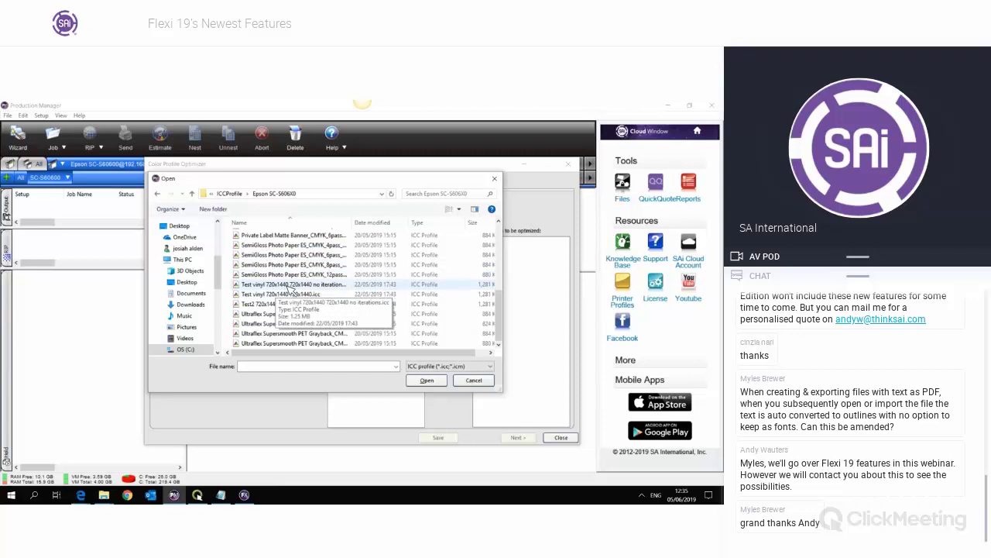
click(291, 286)
click(305, 294)
click(306, 284)
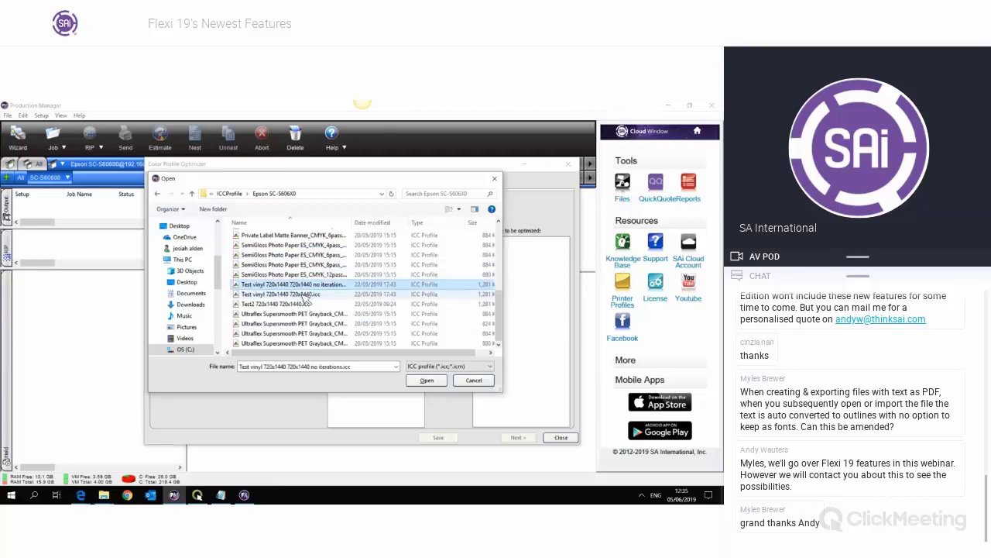
click(306, 294)
click(307, 285)
click(308, 295)
click(313, 285)
drag(263, 185, 389, 163)
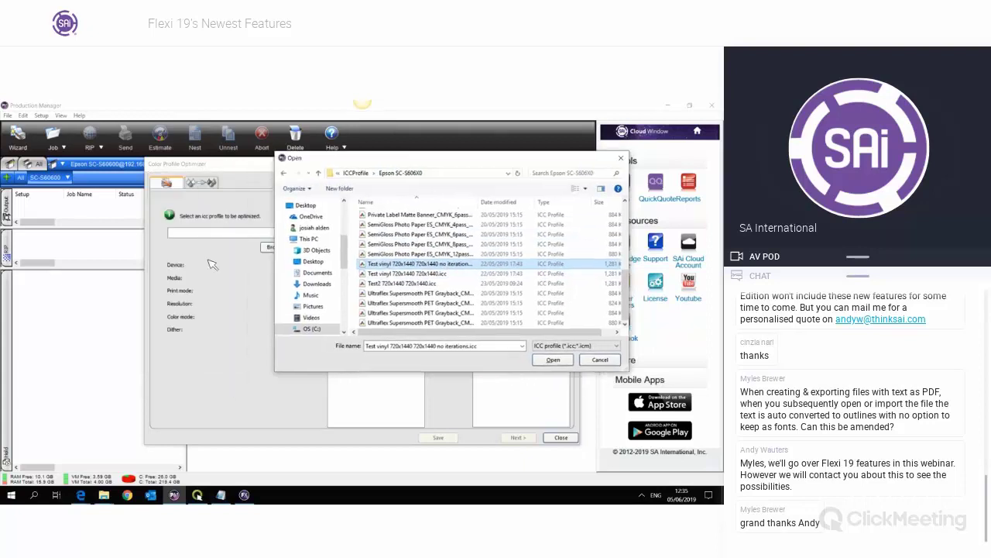
double_click(391, 275)
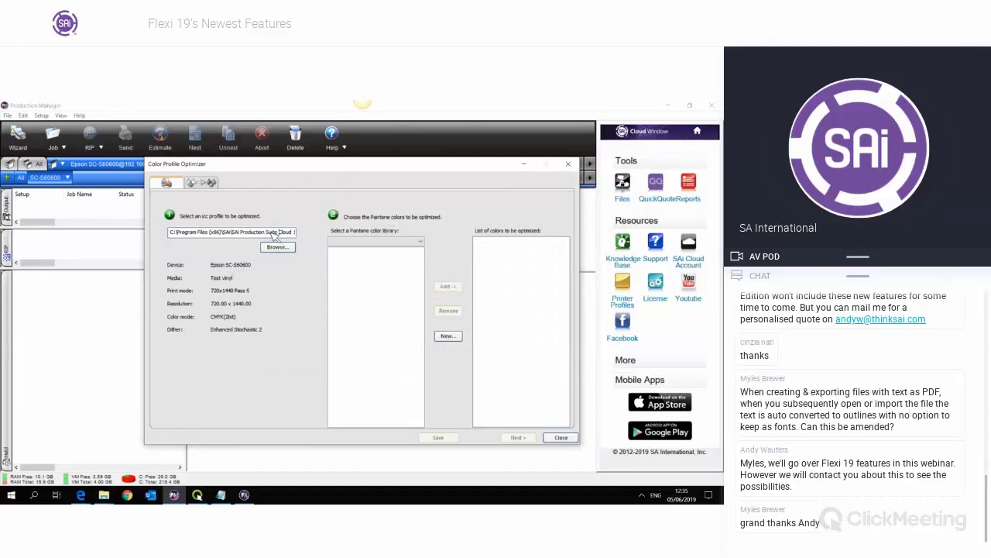
drag(271, 233, 150, 234)
- Choose the PANTONE Solid Coated colour library in the optimizer
click(208, 237)
click(179, 234)
click(356, 242)
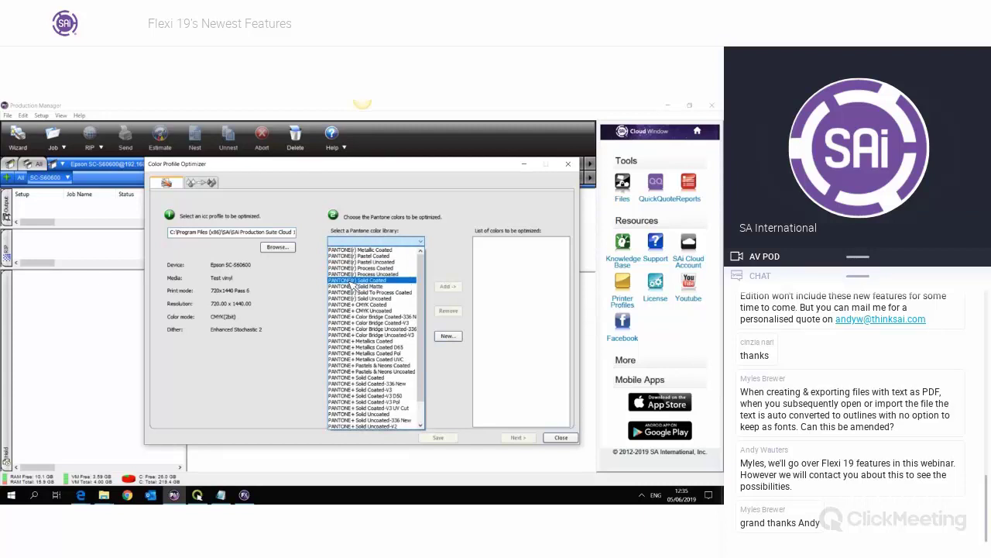
click(353, 281)
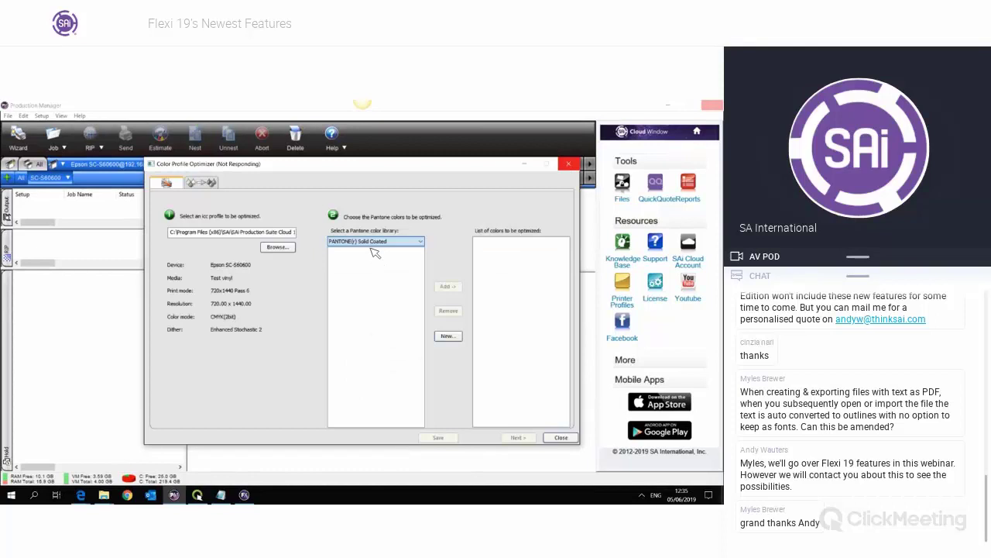
- Add PANTONE Yellow C through Hexachrome Black C to the optimization list and continue
click(376, 252)
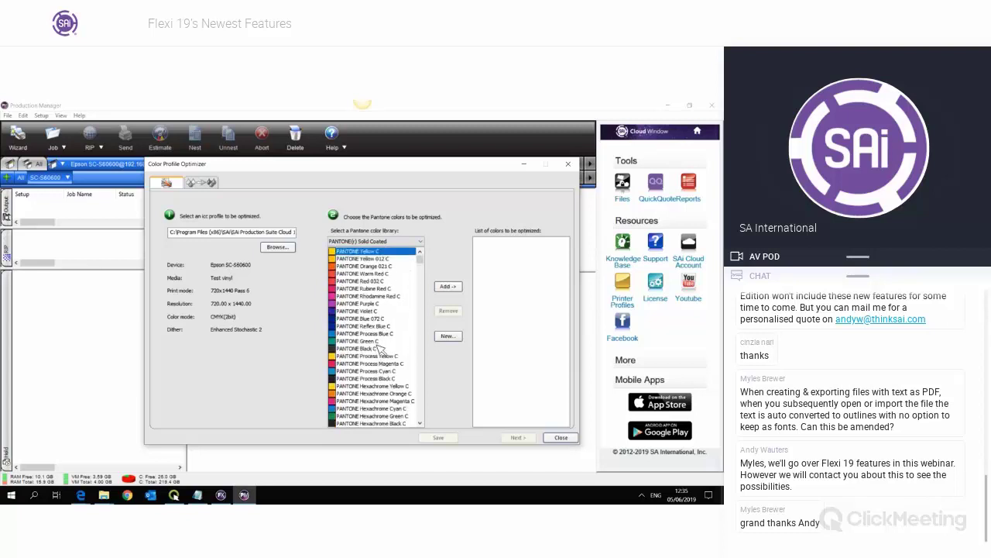
scroll(379, 350, down, 2)
shift+click(388, 378)
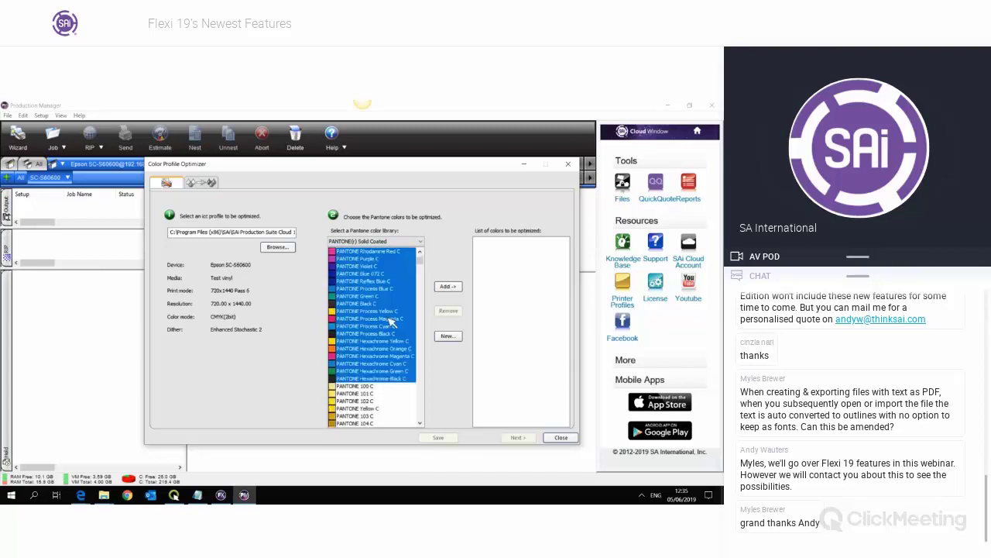
scroll(392, 313, up, 2)
scroll(395, 333, down, 4)
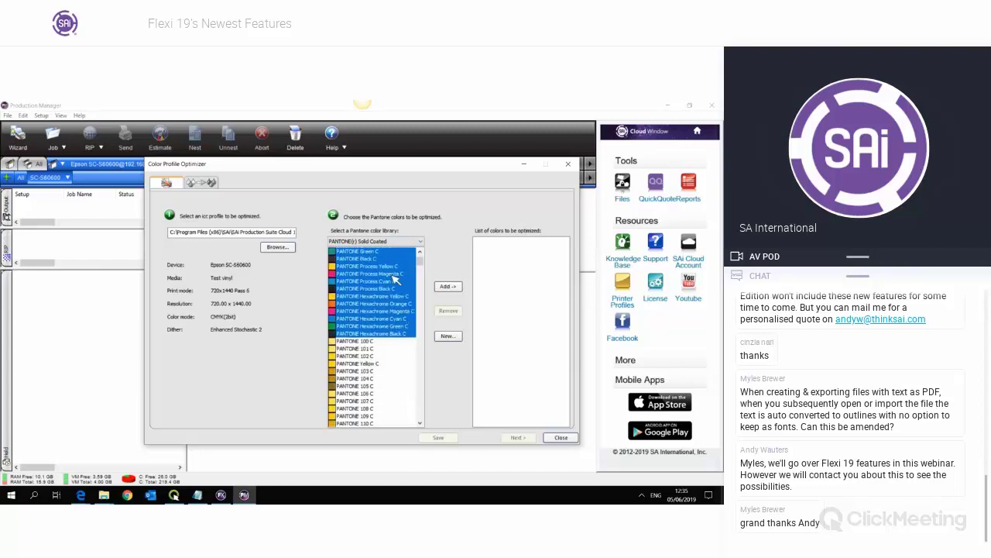
scroll(391, 327, up, 4)
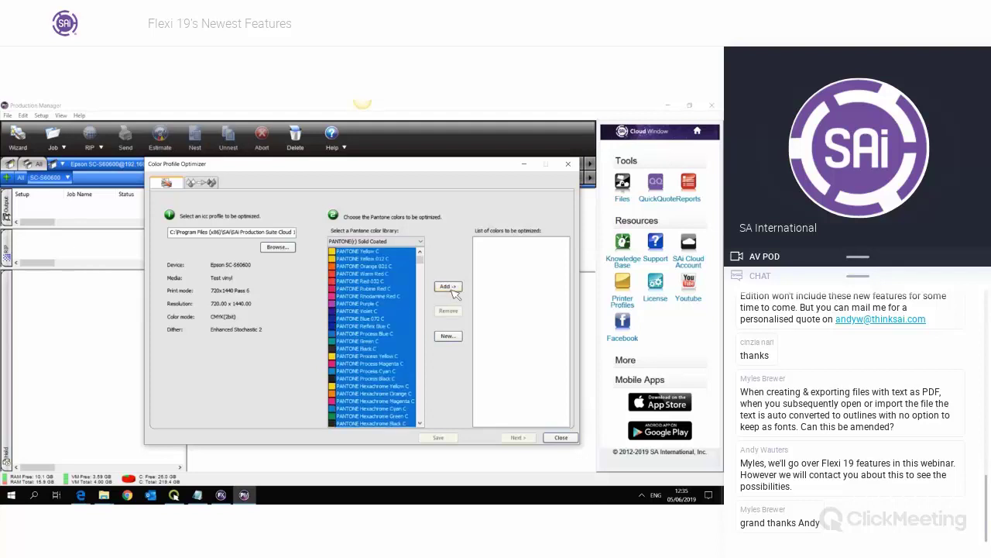
click(447, 287)
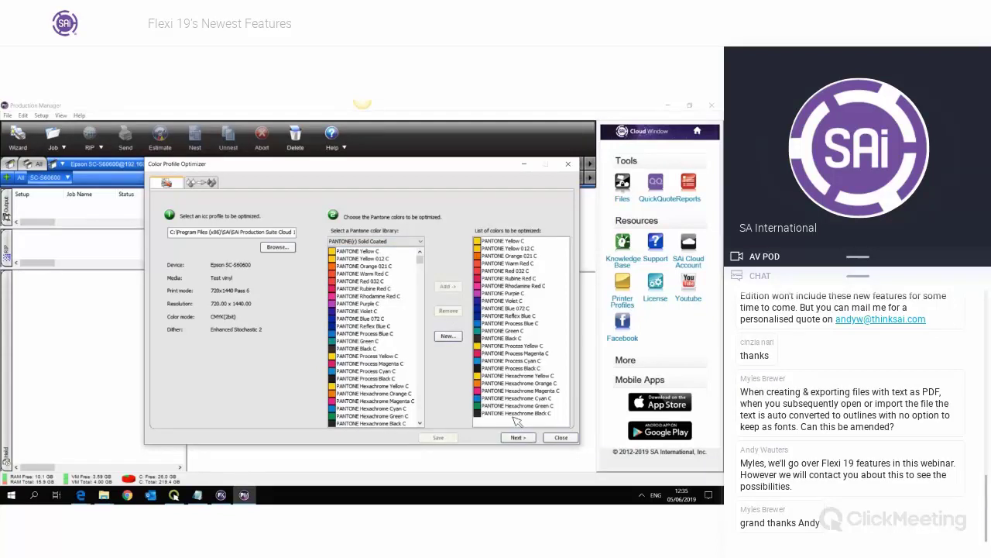
click(527, 439)
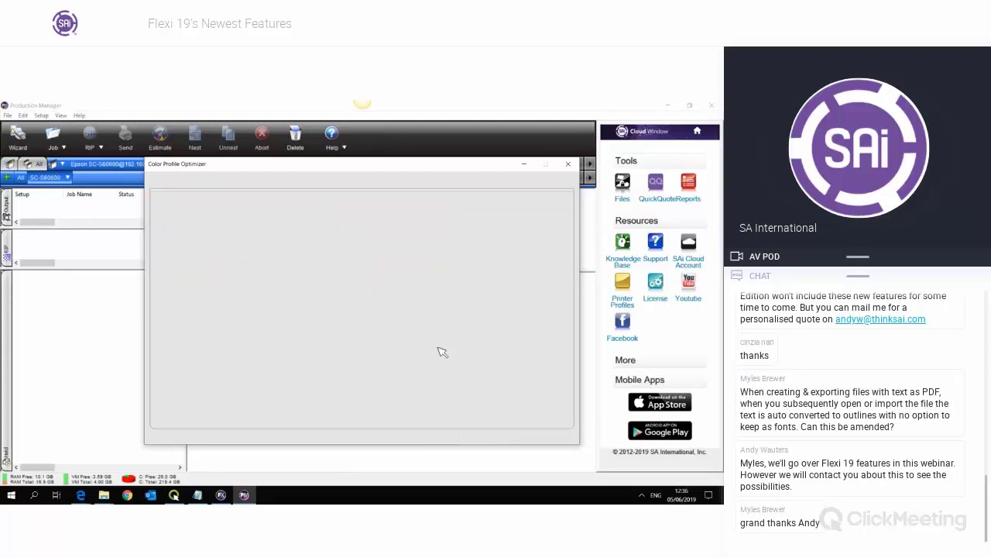
- Set X-Rite i1Pro2 as the measuring device, then close the optimizer, discarding unsaved data
click(291, 347)
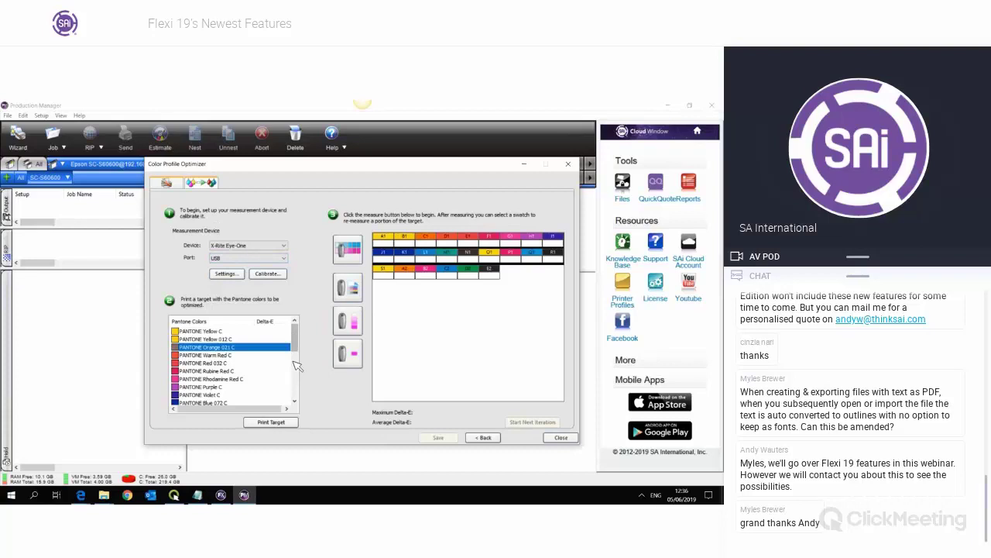
mouse_move(294, 341)
mouse_down()
mouse_move(294, 373)
mouse_move(302, 343)
mouse_up()
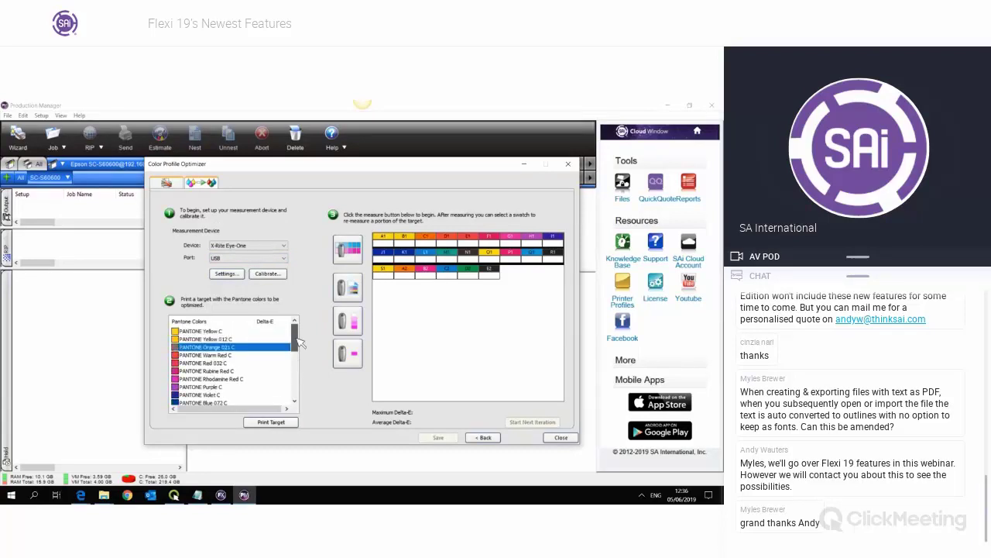
click(275, 246)
click(301, 238)
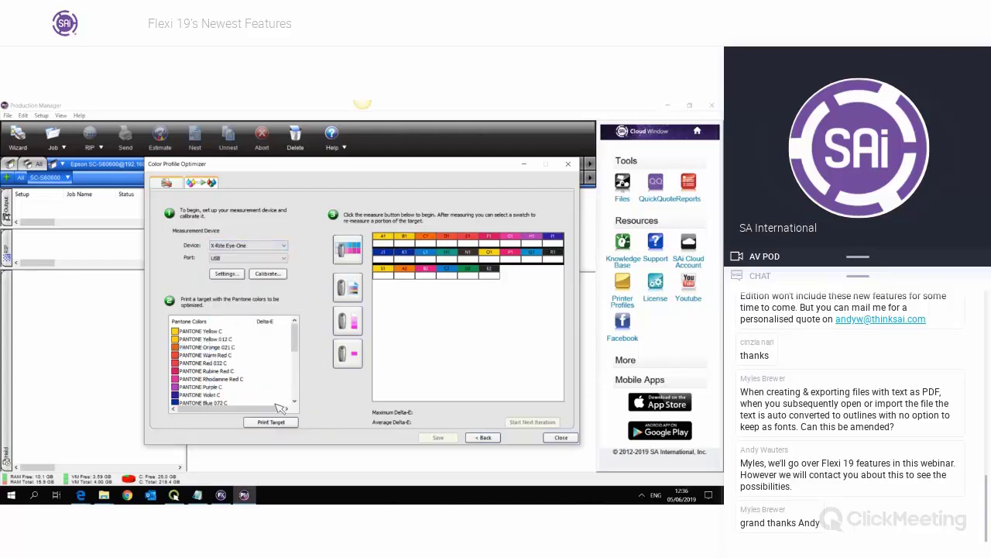
scroll(277, 405, down, 5)
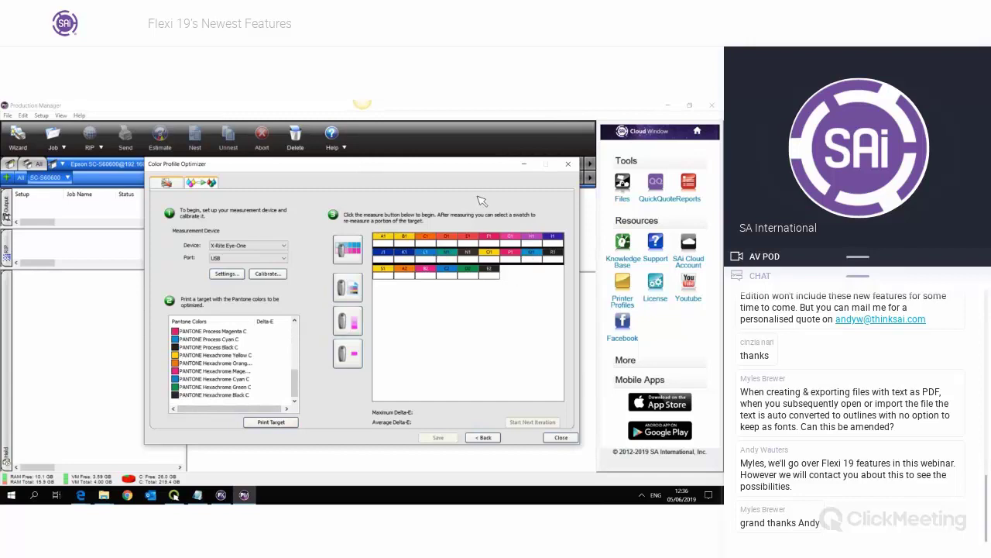
scroll(291, 389, up, 5)
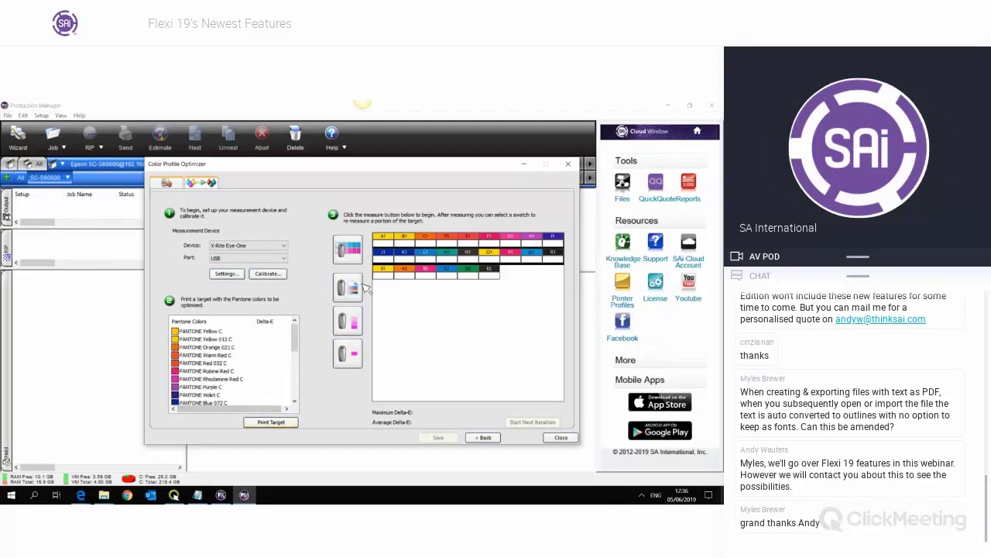
click(255, 246)
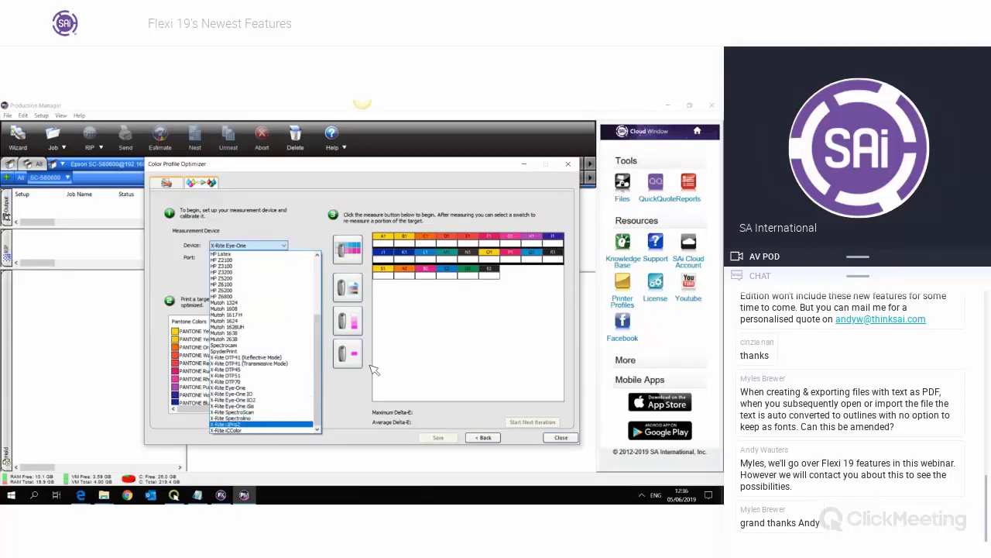
click(255, 425)
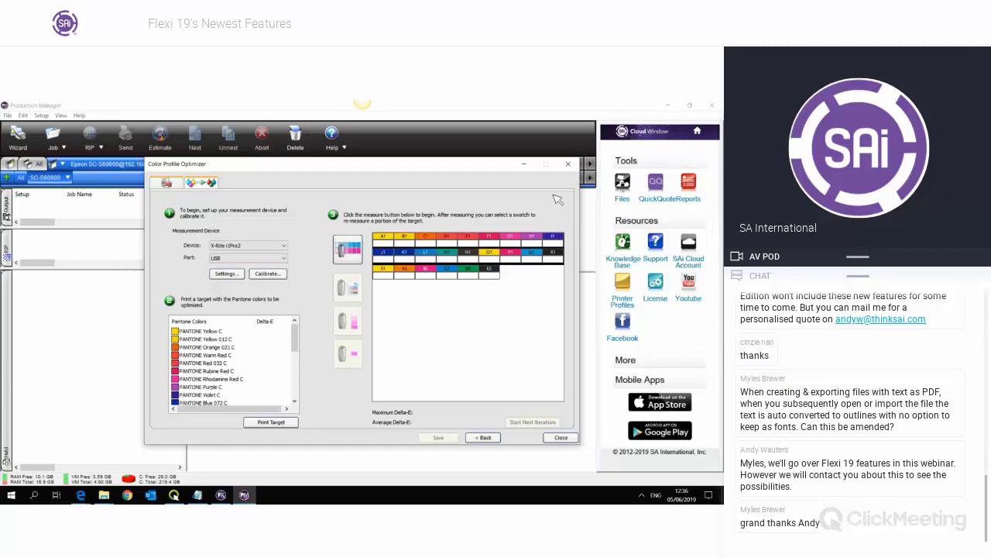
click(561, 437)
click(385, 327)
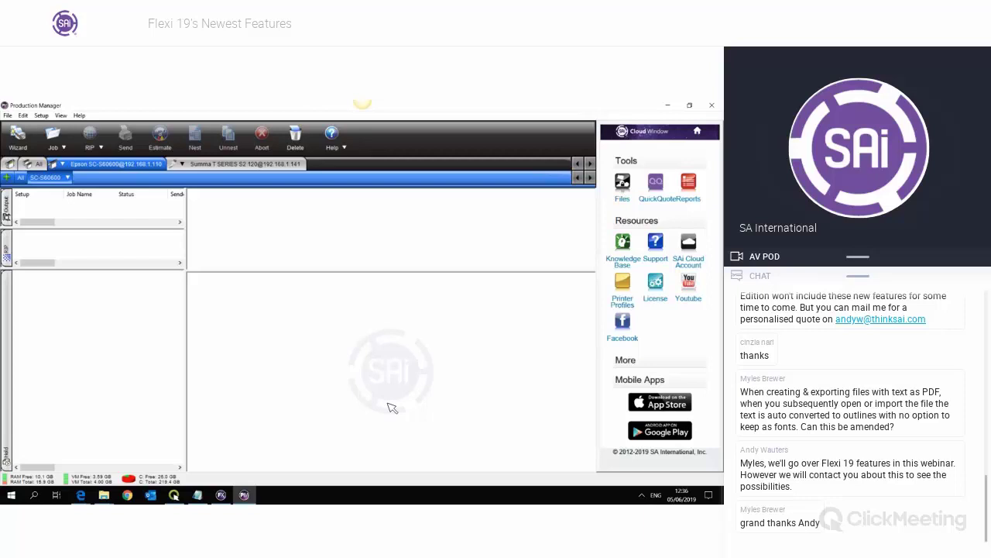
- Switch to the FlexiSIGN design with two black circles and type the letter A
click(104, 495)
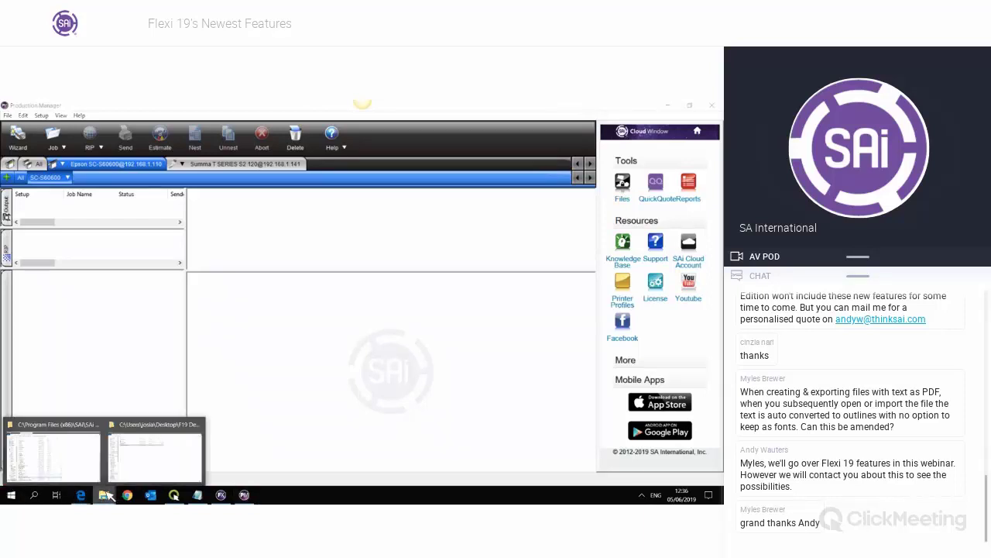
click(221, 495)
scroll(271, 325, down, 3)
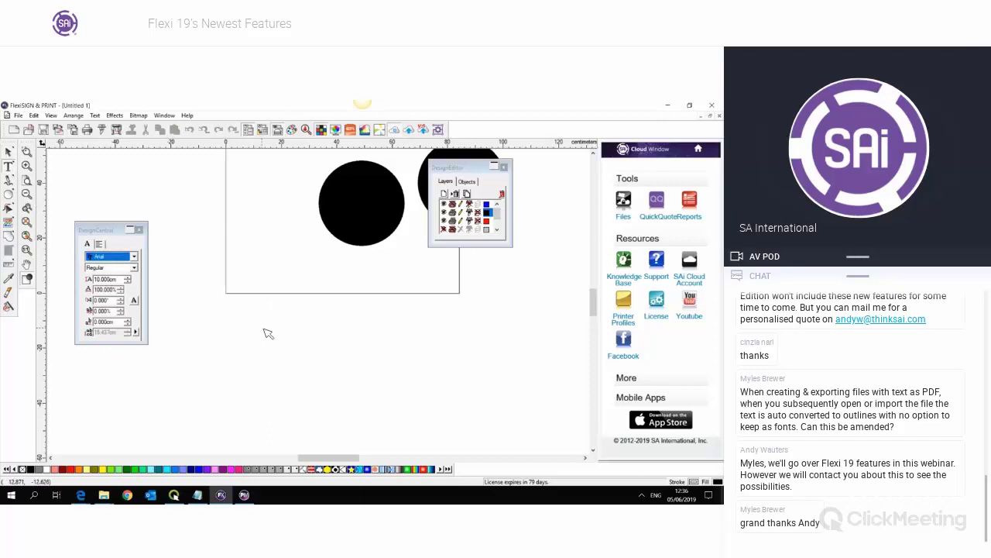
text(A)
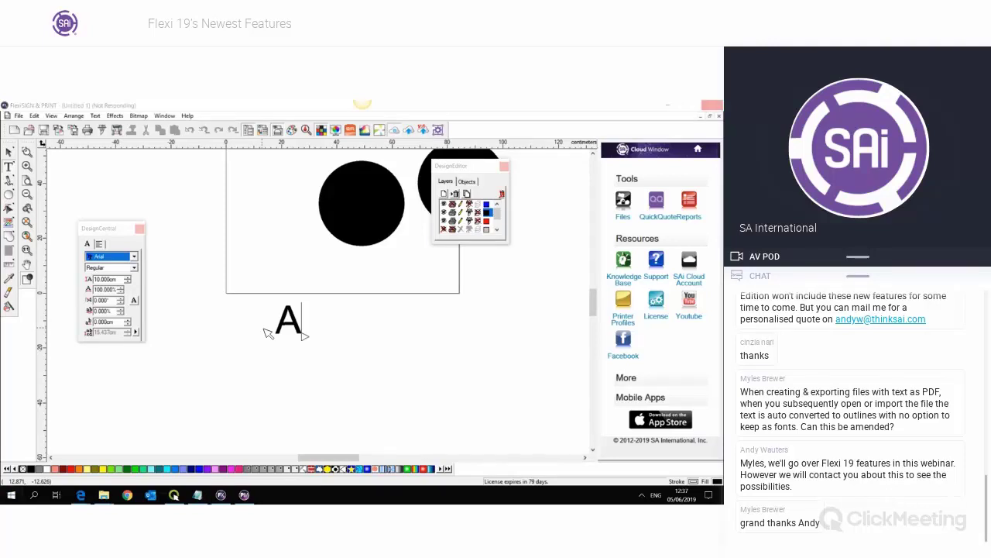
key(super+x)
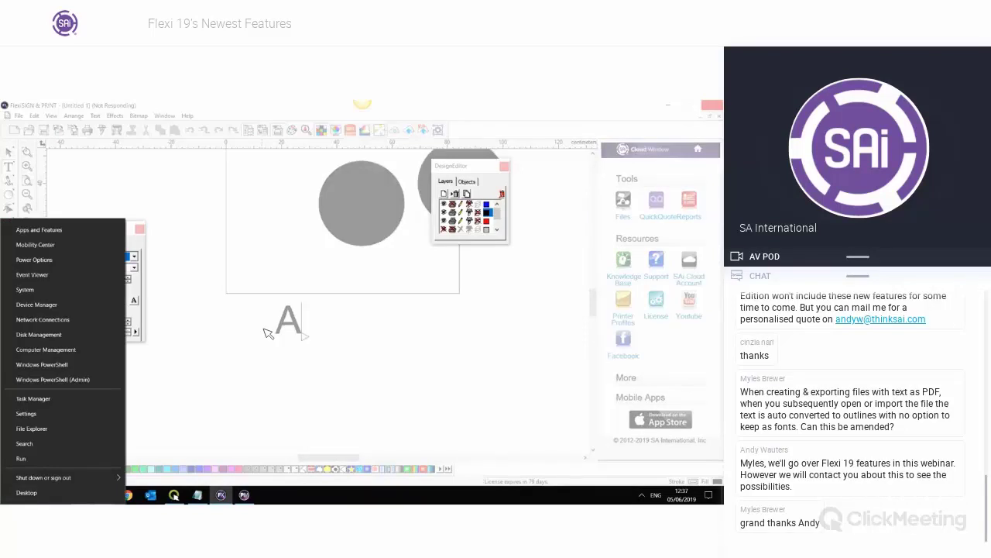
key(t)
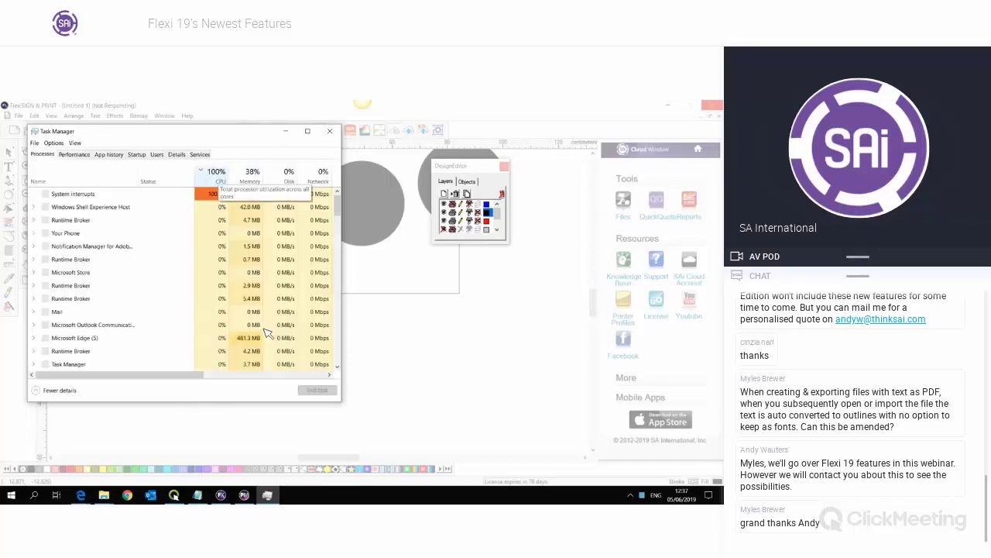
click(330, 131)
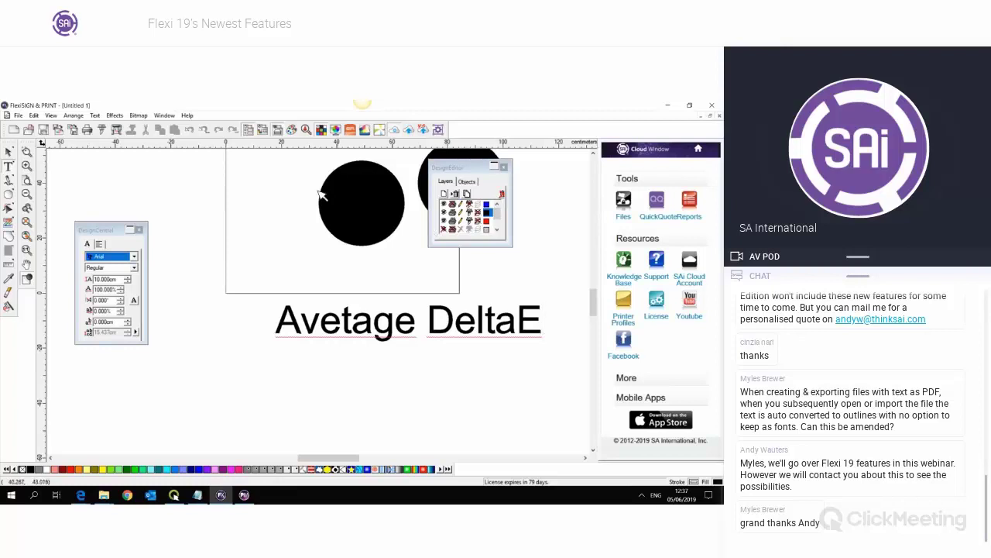
- Correct 'Avetage' to 'Average' and append '2.936' so the text reads 'Average DeltaE 2.936'
click(352, 323)
key(BackSpace)
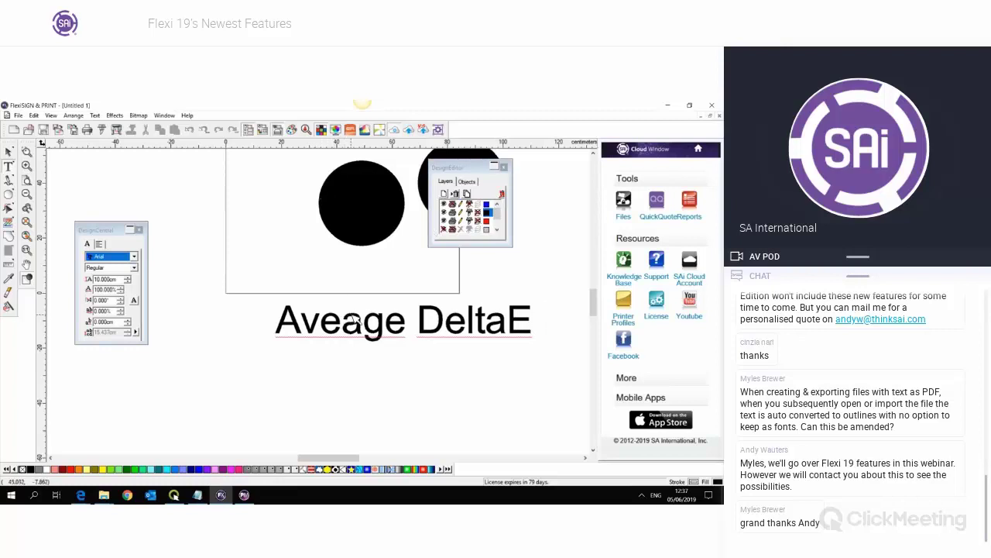
text(ra)
drag(339, 463, 360, 458)
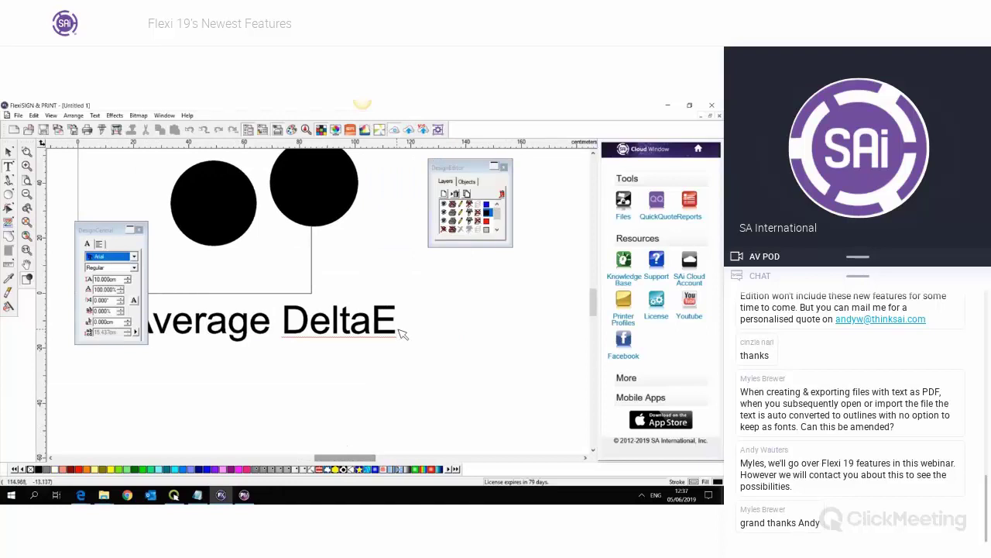
click(402, 333)
text(2.9)
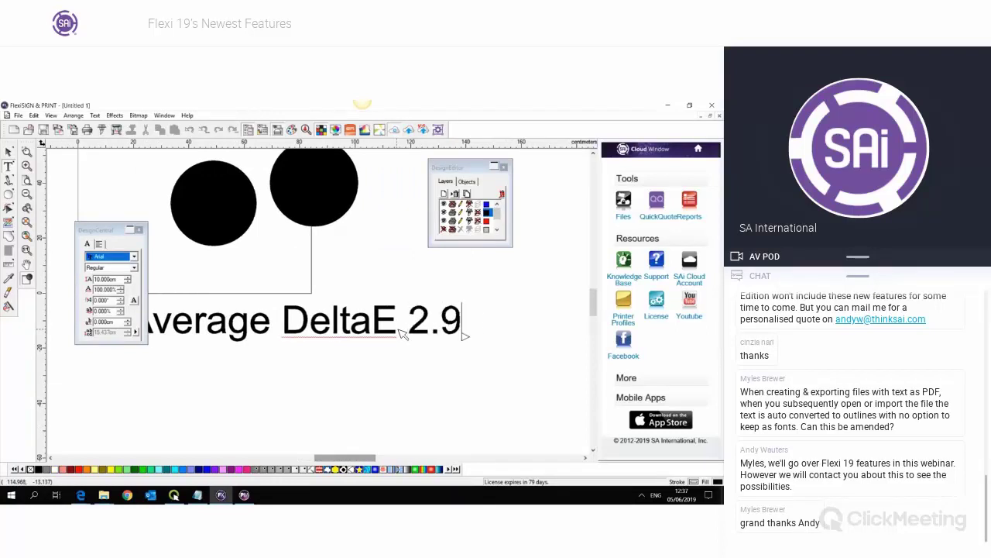
text(36)
key(Return)
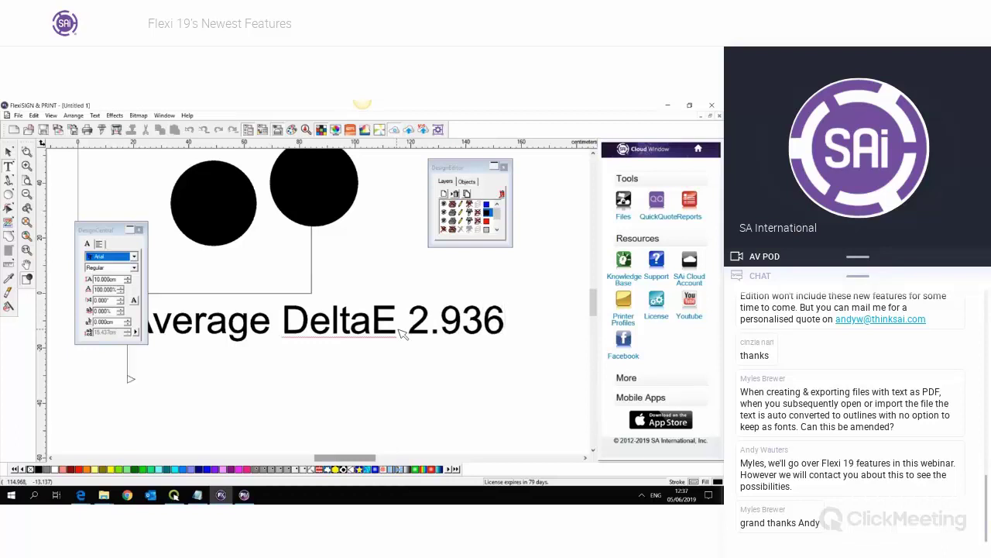
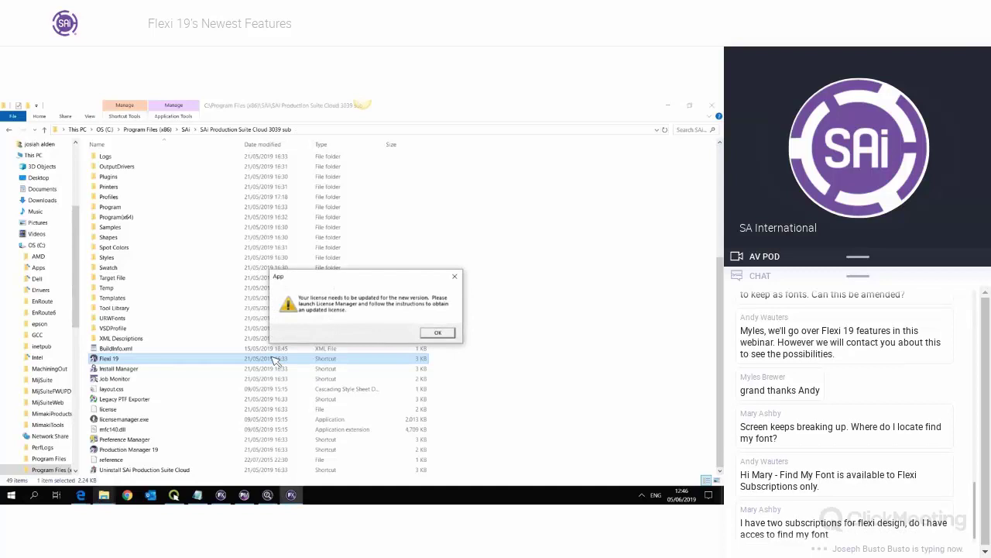
- Dismiss the licence update warning and activation code prompt, then bring Production Manager forward
key(Return)
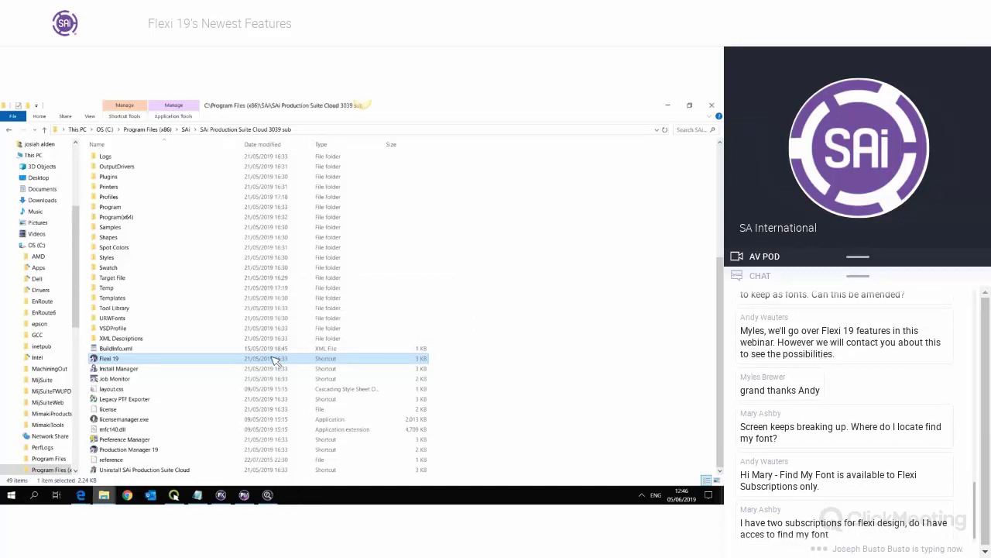
key(Return)
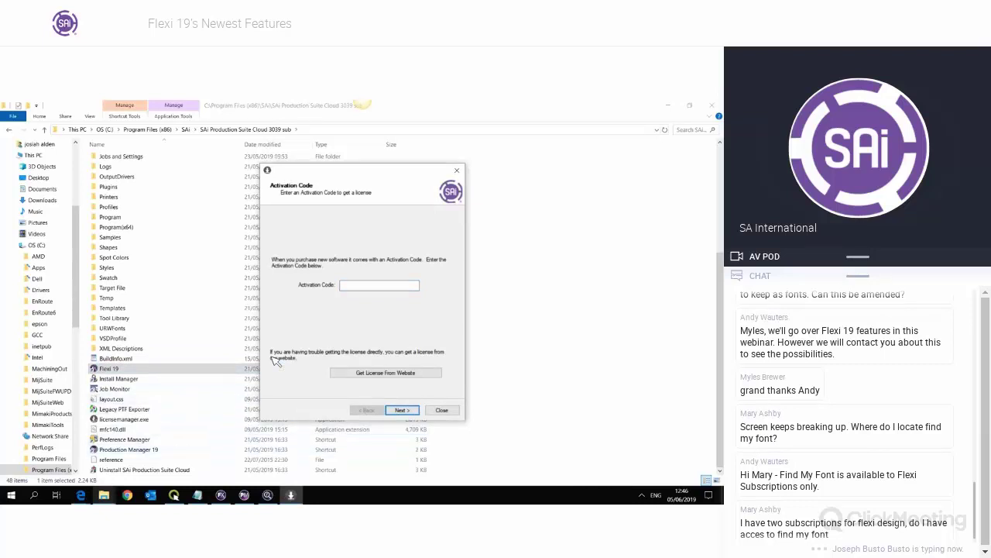
click(442, 411)
click(246, 495)
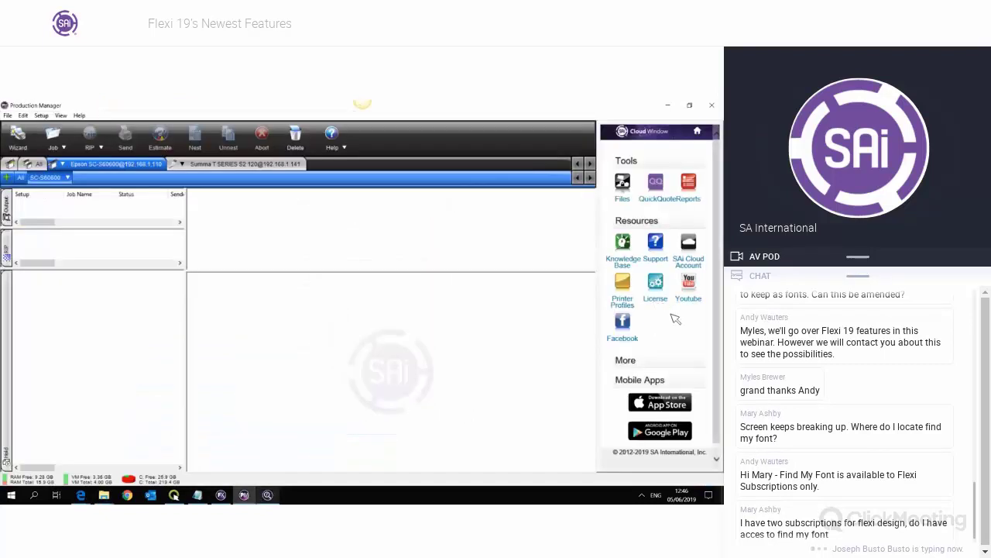
- Read the build number and trial licence days in Help > About, then return to FlexiSIGN
click(339, 153)
click(358, 180)
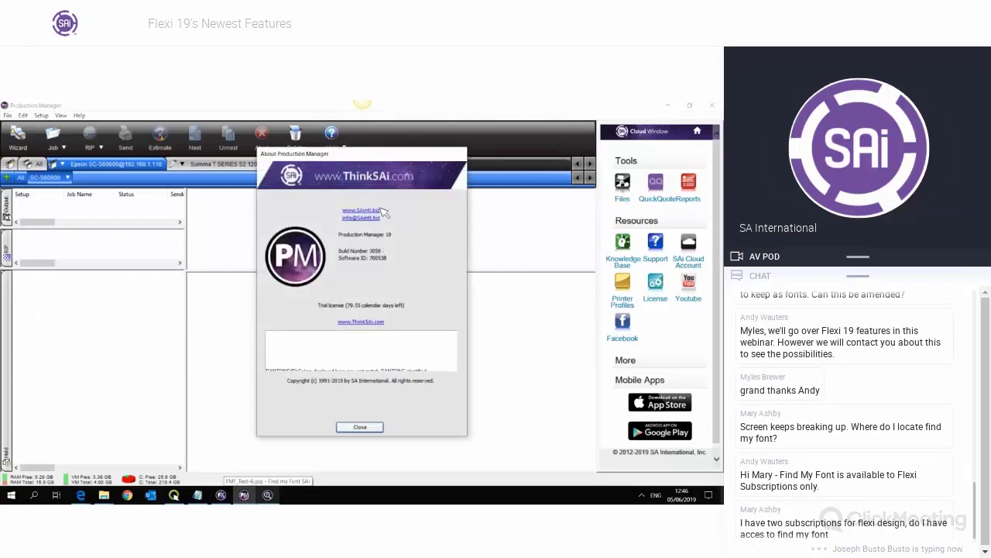
click(370, 426)
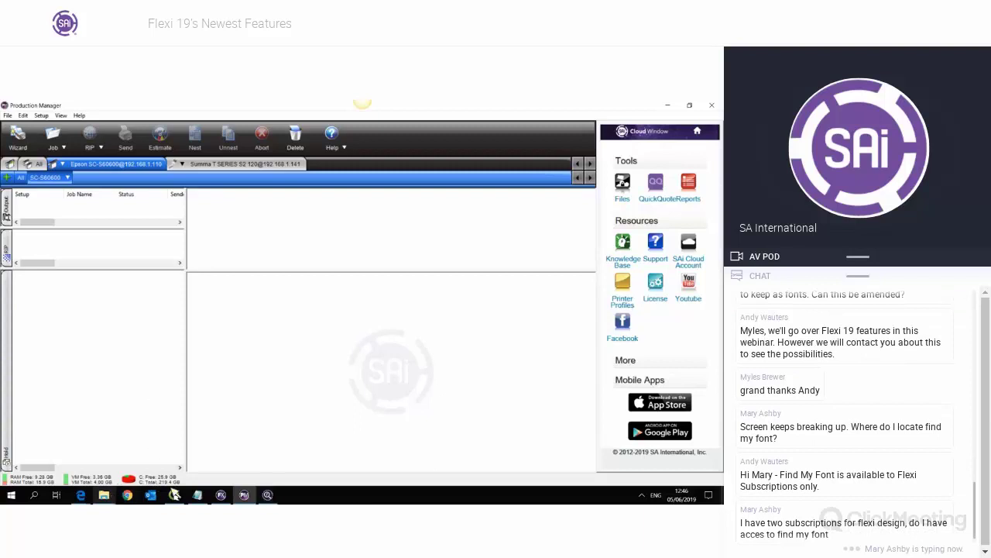
click(221, 495)
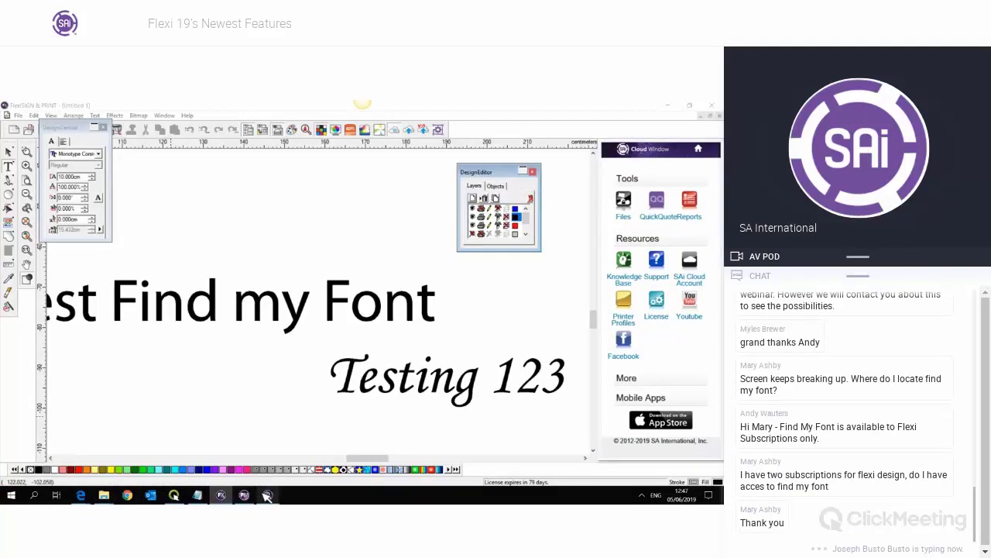
- Switch back to Production Manager and rearrange its windows
click(267, 495)
click(244, 495)
click(174, 495)
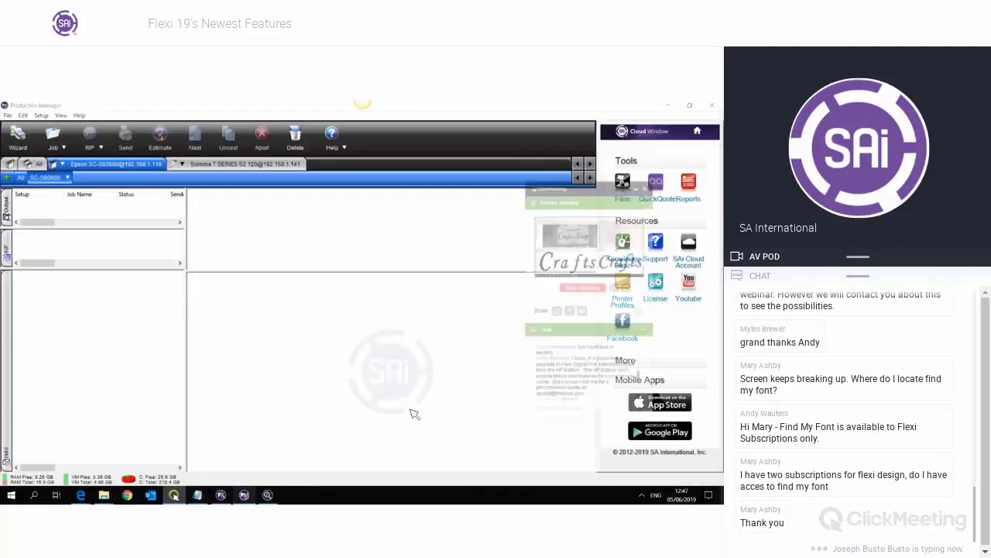
scroll(719, 383, down, 2)
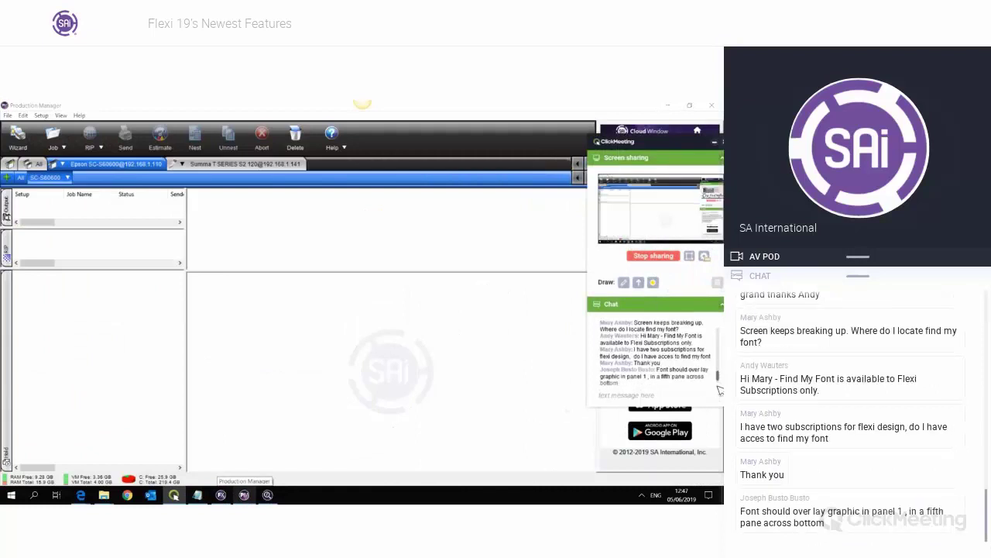
drag(637, 138, 562, 107)
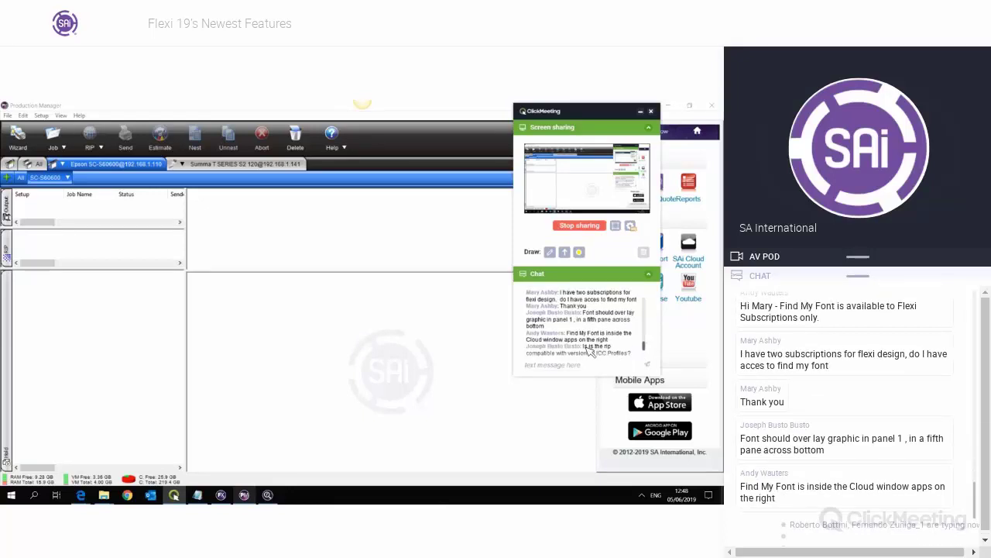
drag(584, 346, 636, 360)
click(599, 350)
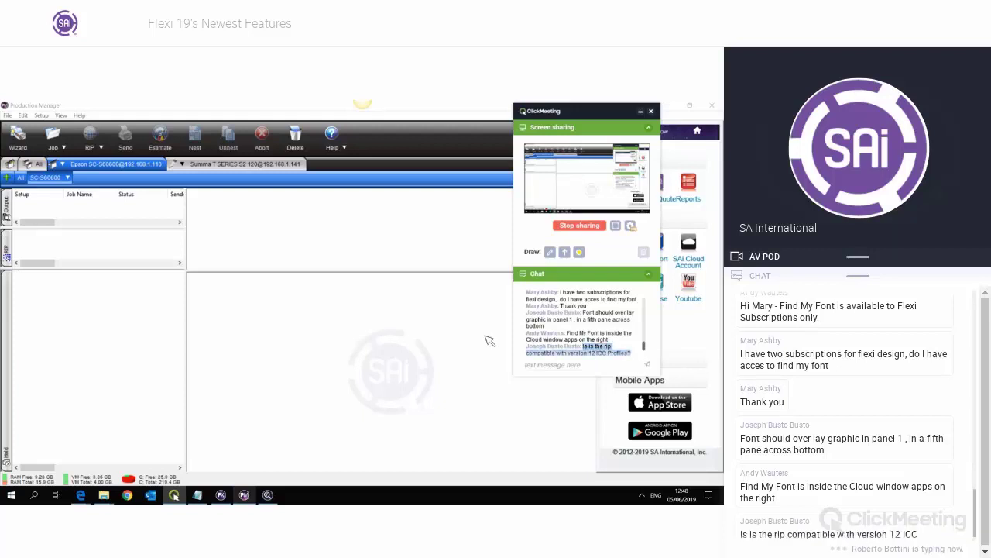
- Check the printer Setup menu without changes, then bring up the File Explorer windows
click(140, 320)
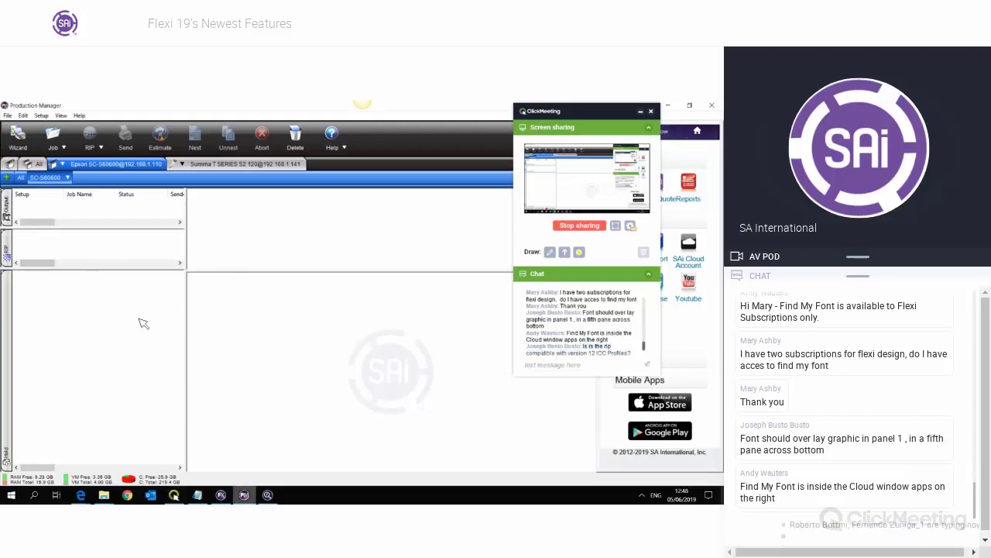
click(42, 115)
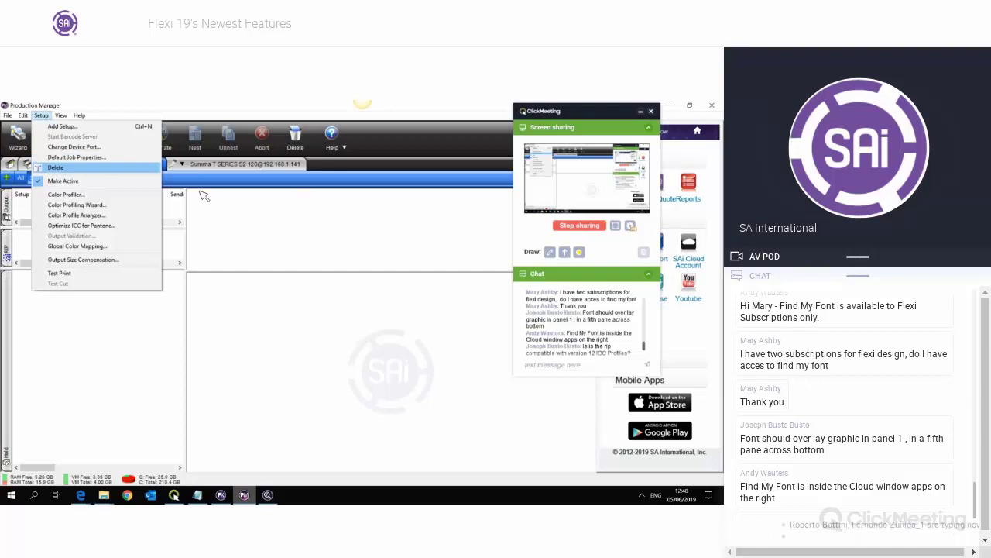
click(263, 357)
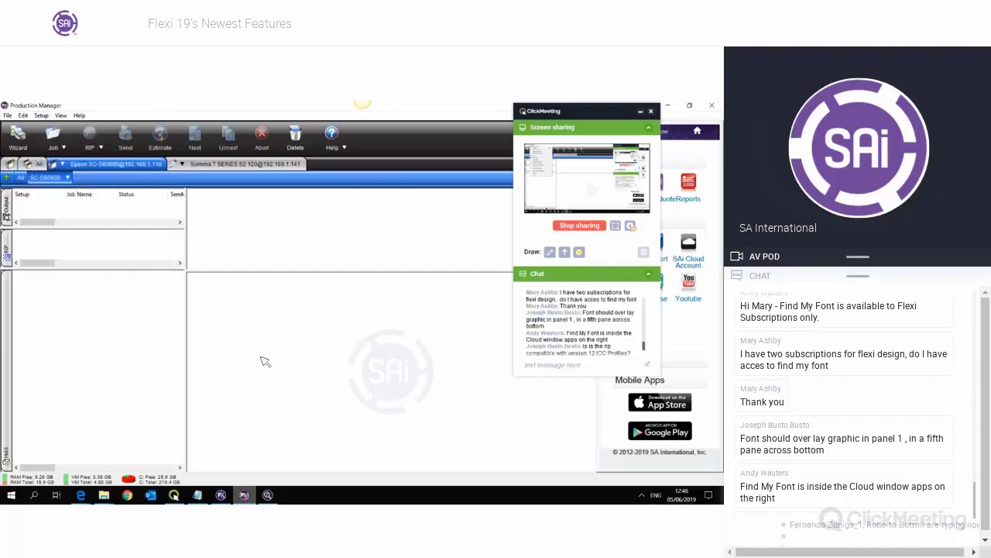
click(107, 498)
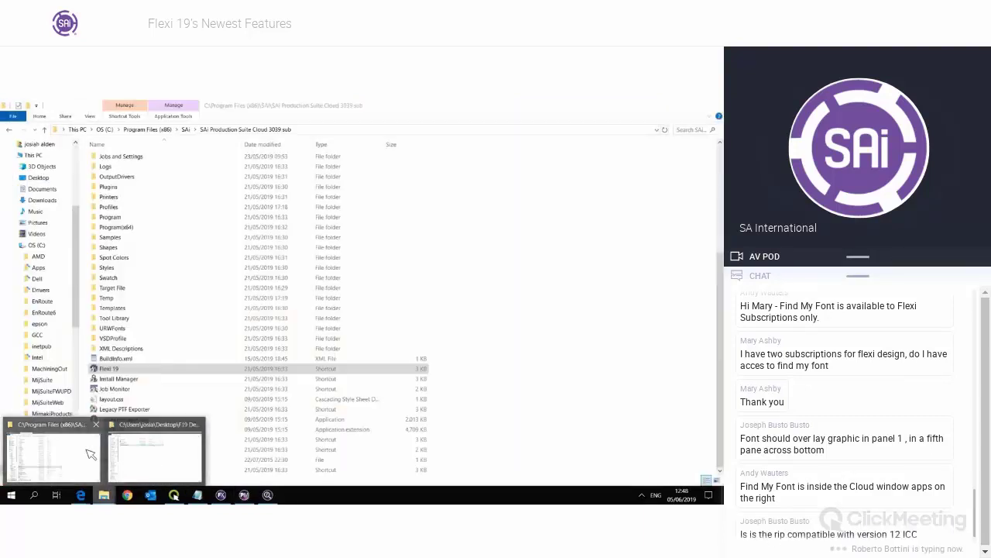
- Navigate to SAi Production Suite Cloud 19 Beta 3058 > ICCProfile > Epson SC-S606X0
click(90, 455)
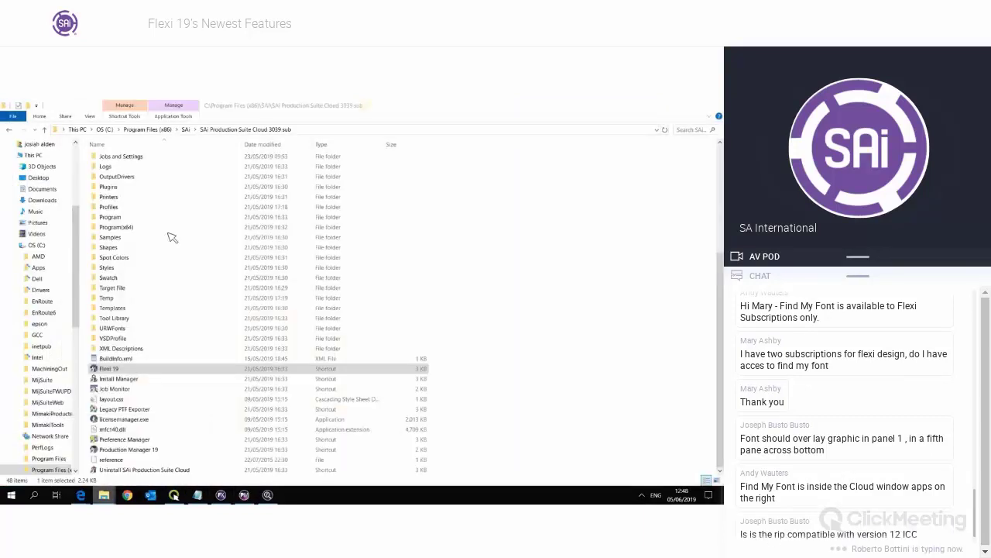
click(186, 129)
click(186, 220)
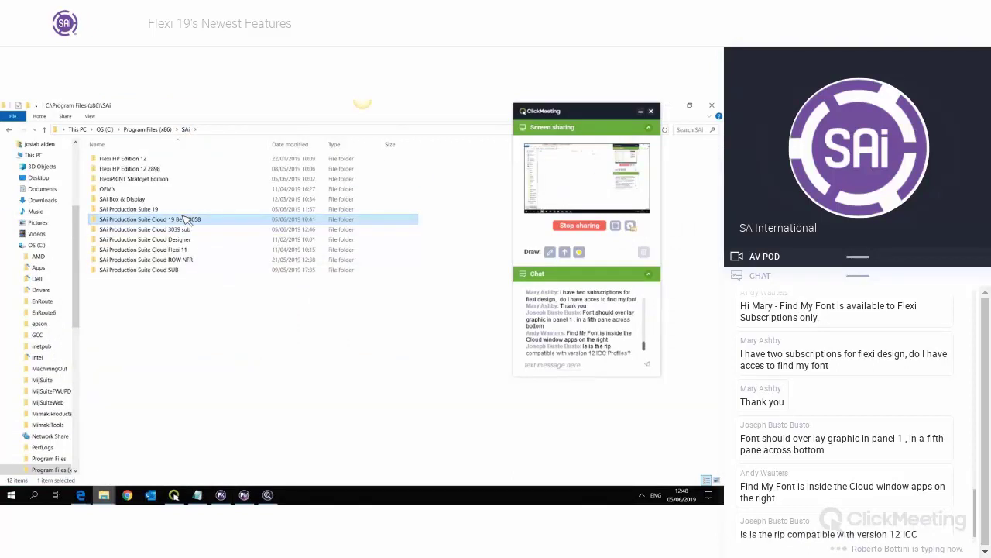
double_click(186, 220)
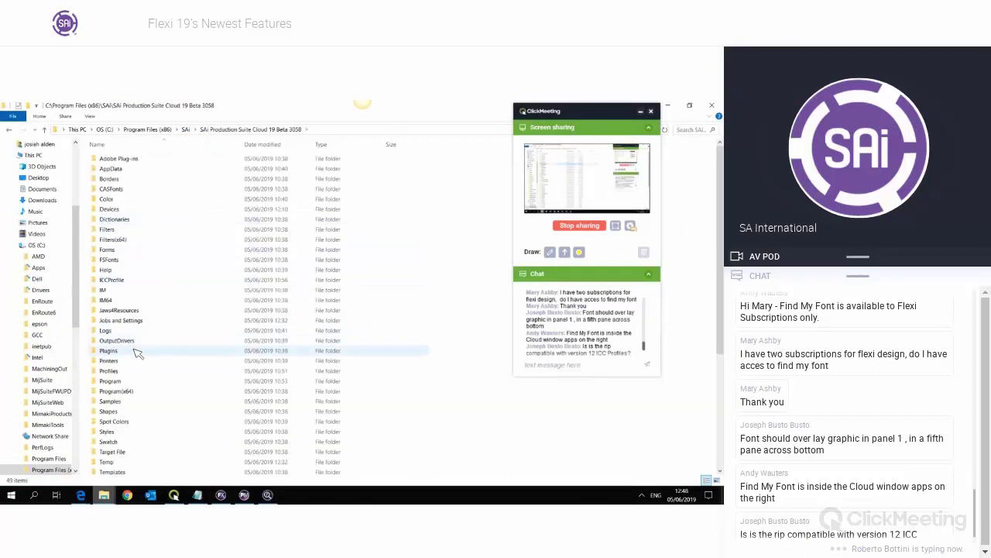
click(136, 350)
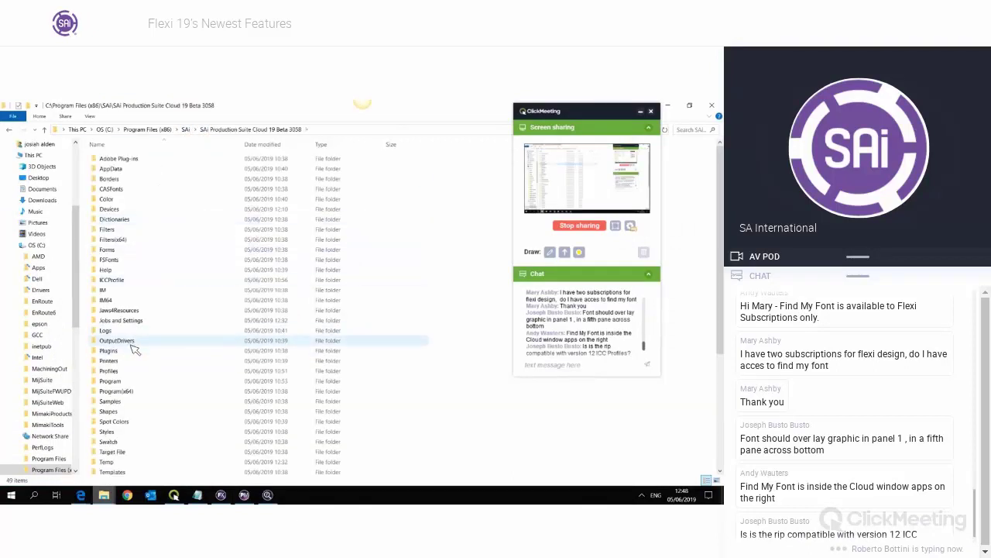
double_click(133, 281)
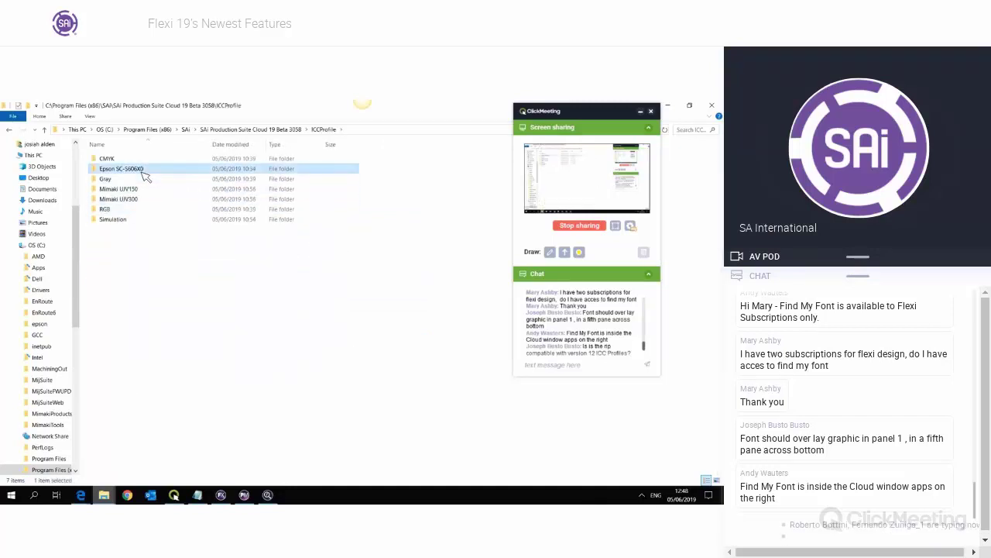
double_click(140, 169)
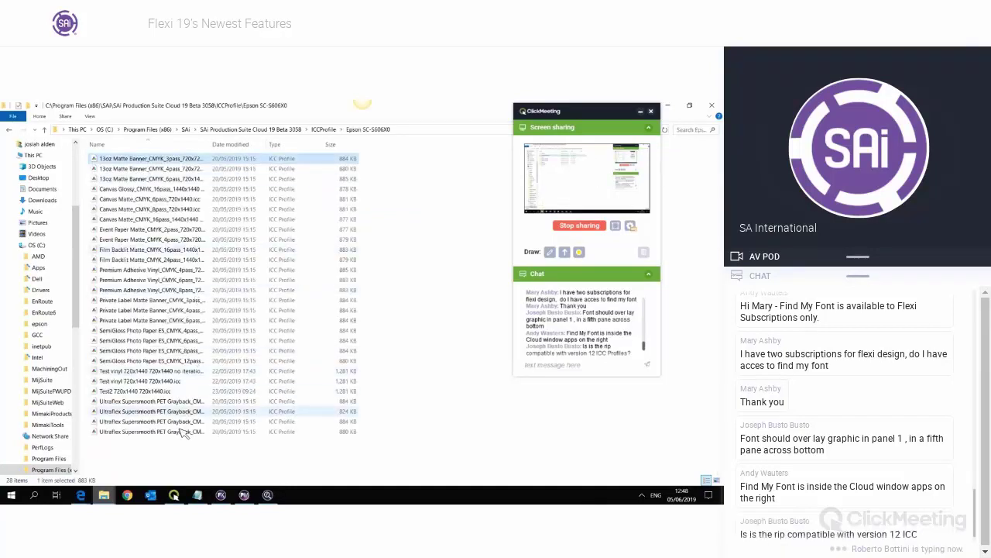
- Delete all 28 ICC profiles in that folder and return to Production Manager
shift+click(178, 431)
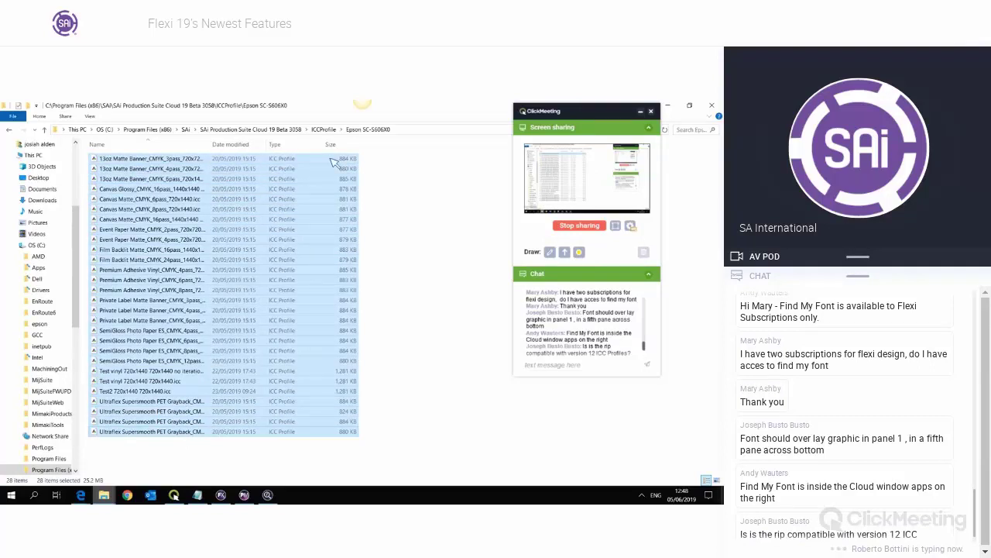
key(Delete)
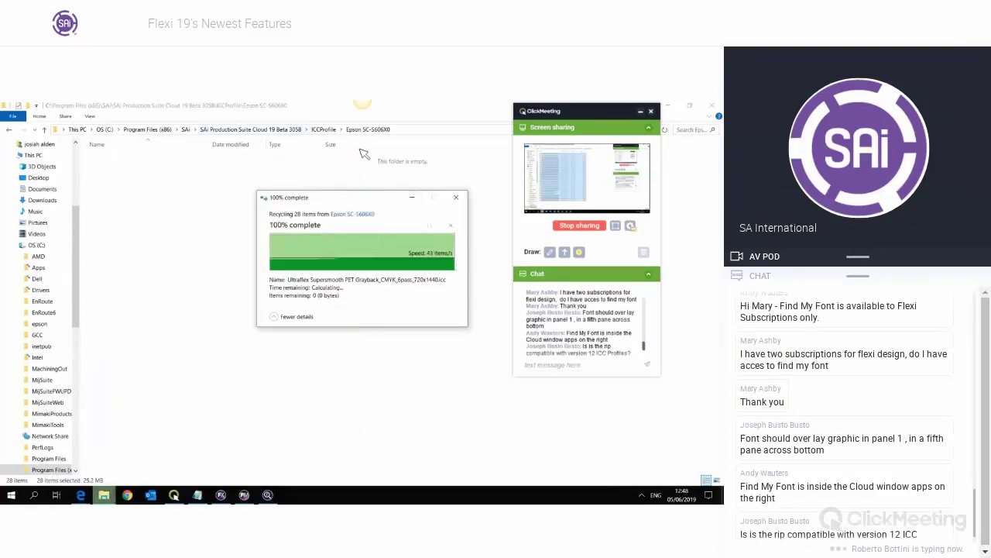
click(244, 494)
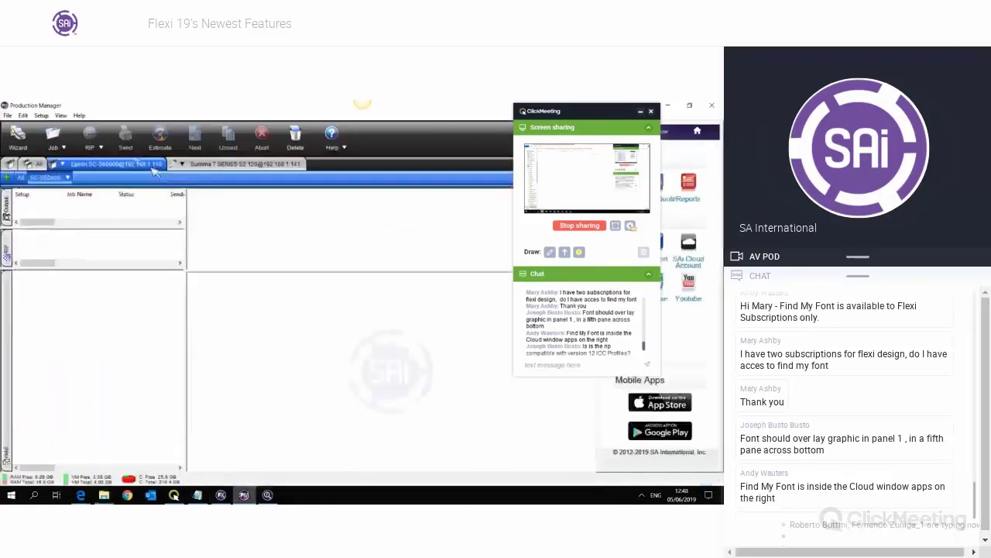
- In the default job properties' colour page, choose to load an output profile from file
click(41, 115)
click(74, 153)
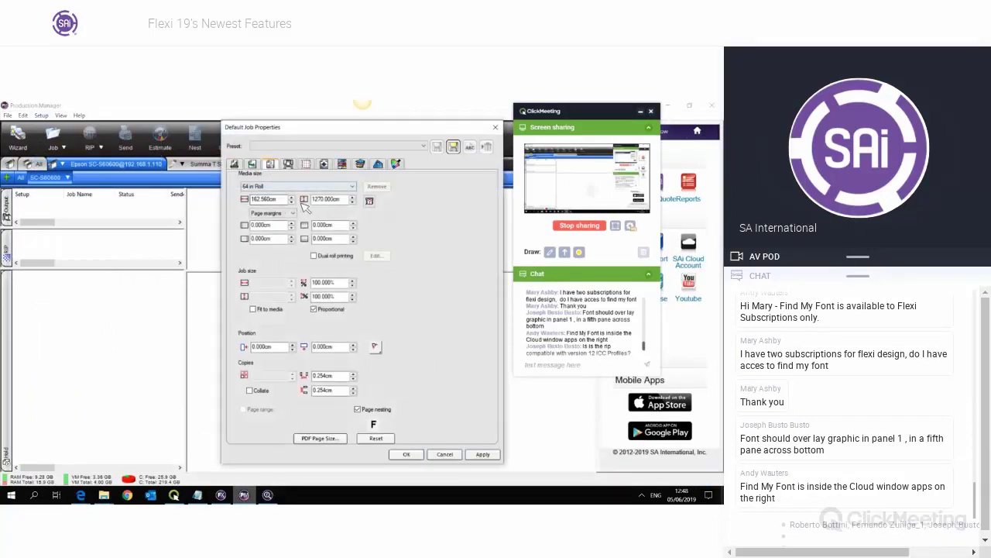
click(306, 191)
click(306, 191)
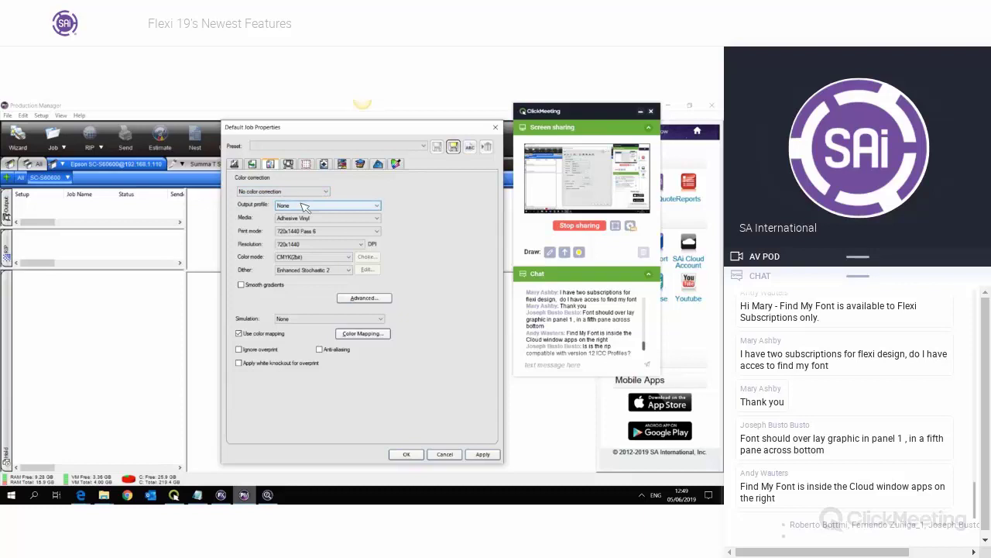
click(304, 207)
click(301, 220)
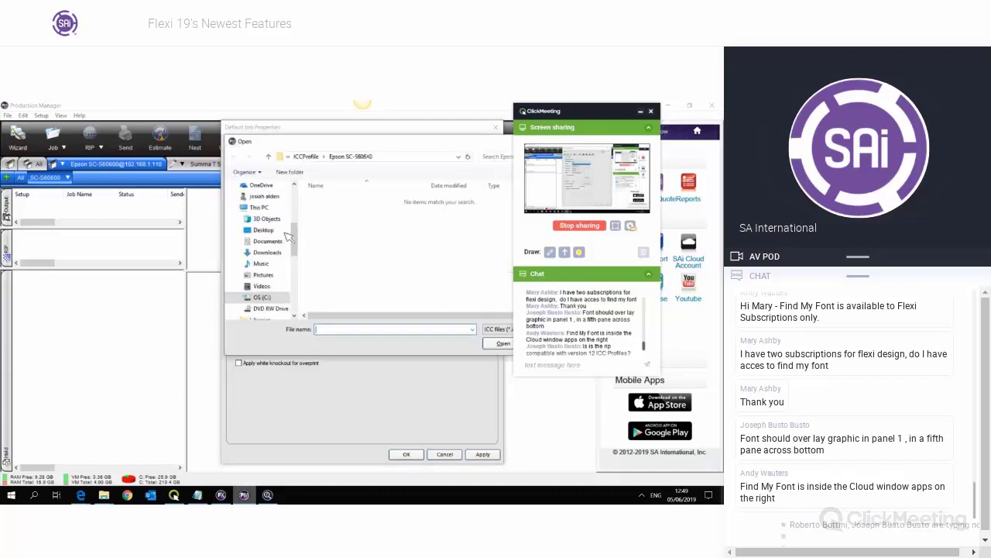
- Browse from the Desktop into Profile Database > Ordered > Epson > SC-S60600
click(264, 231)
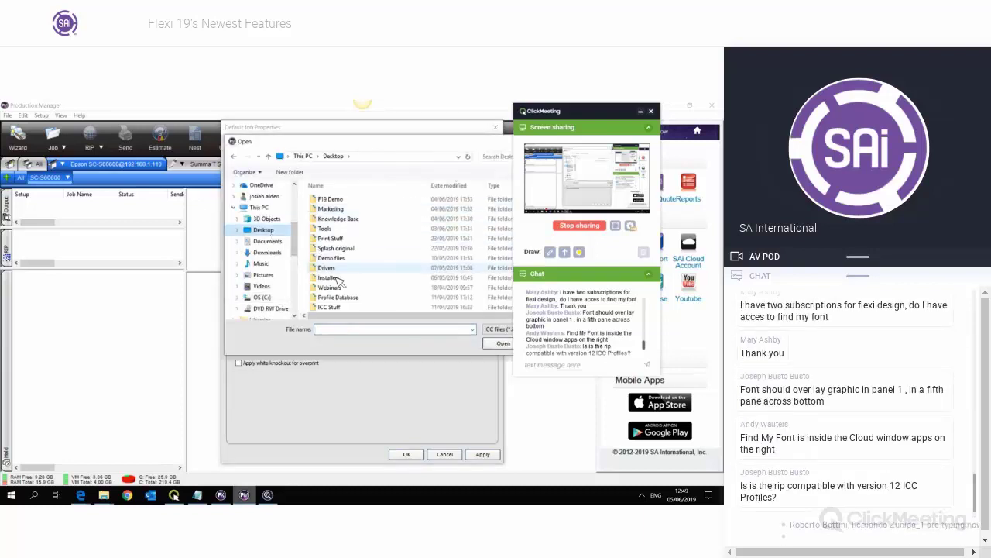
scroll(338, 283, down, 2)
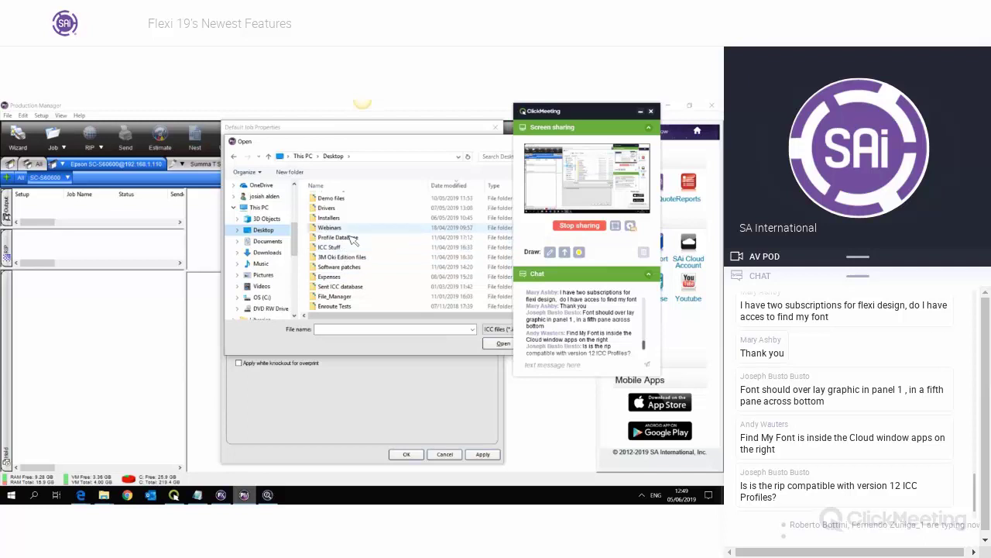
double_click(352, 241)
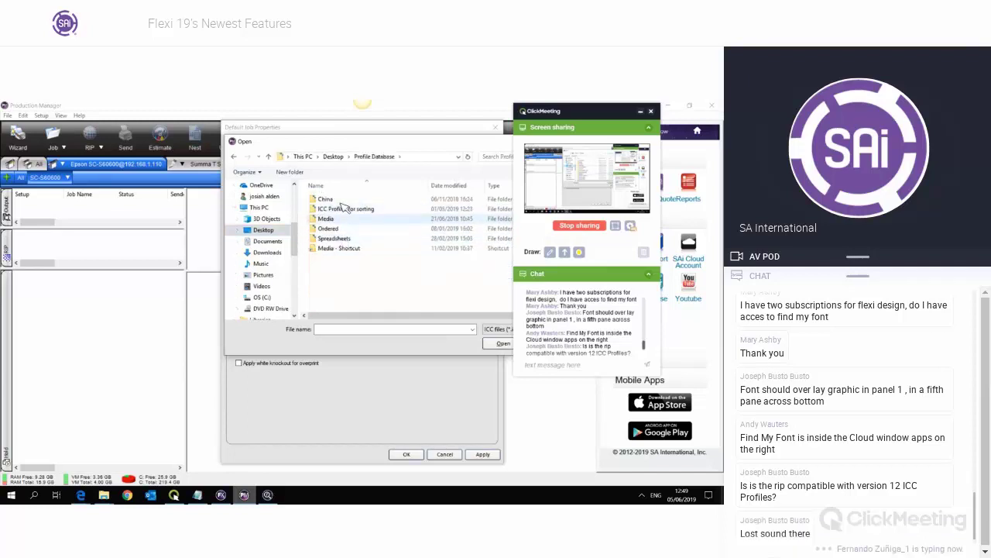
double_click(364, 229)
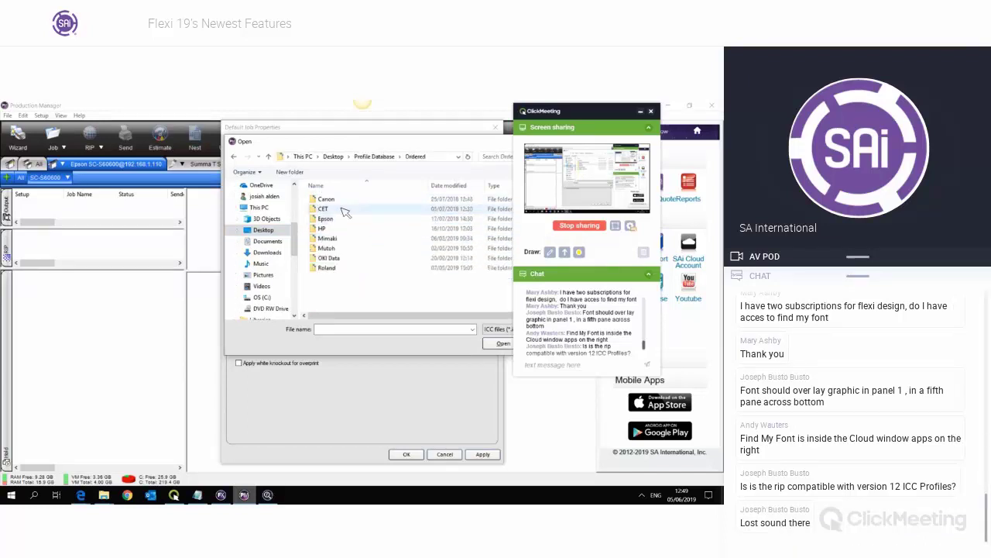
double_click(341, 219)
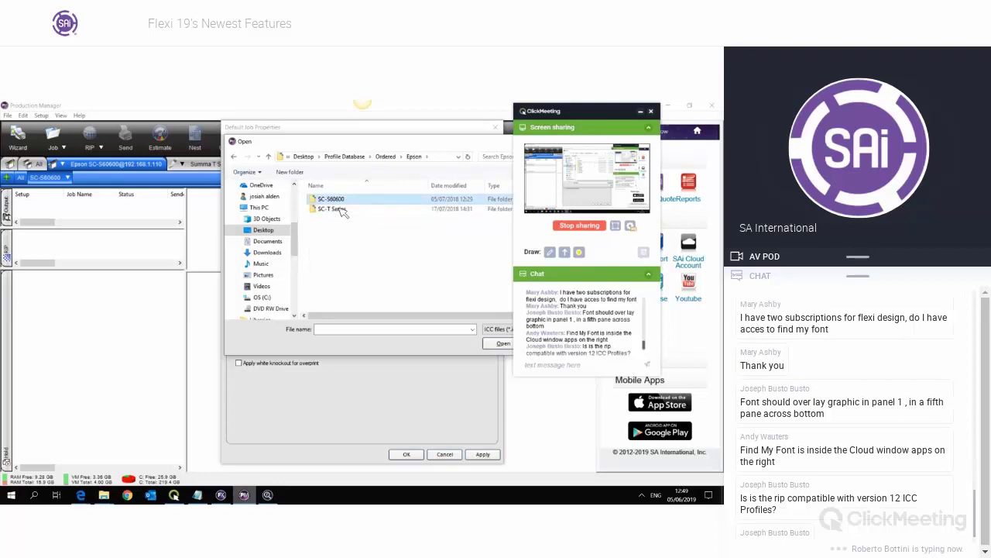
double_click(341, 200)
double_click(326, 200)
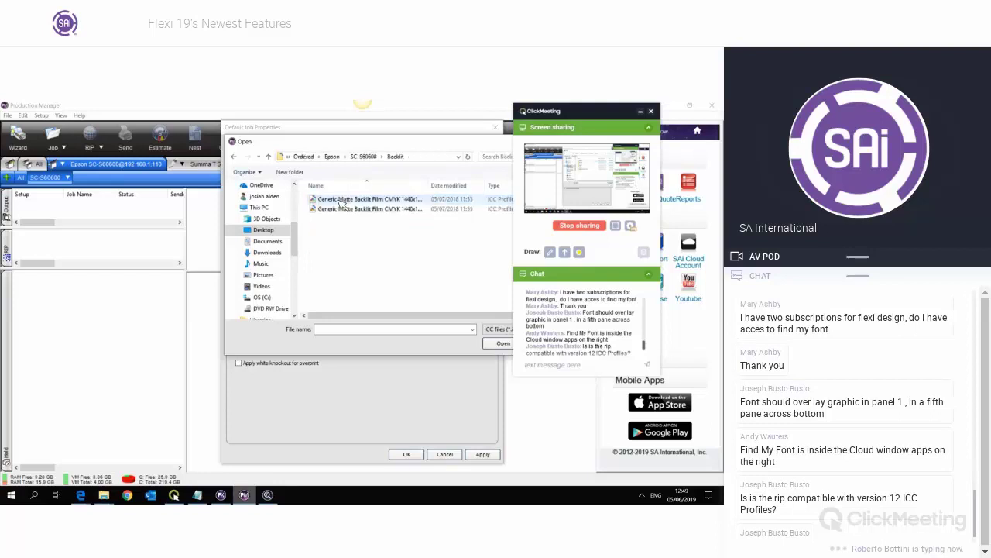
- Import all seven Generic Matte Banner .icc files from the Banner folder
click(340, 200)
key(BackSpace)
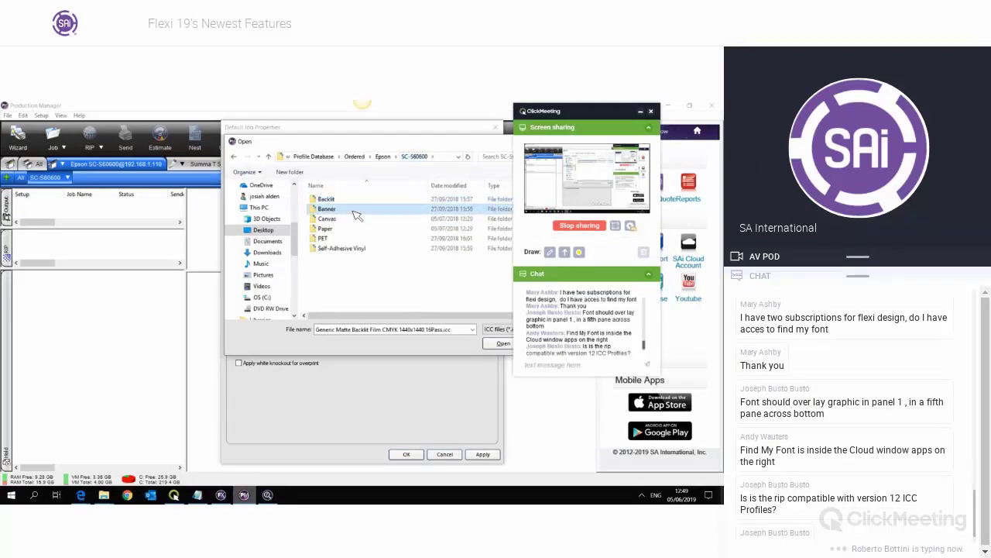
double_click(356, 210)
shift+click(367, 259)
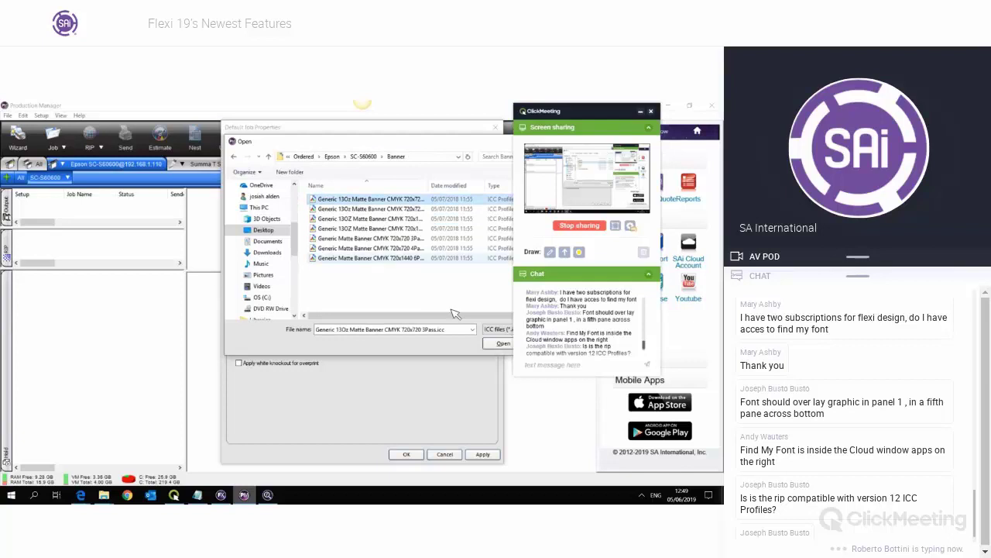
click(502, 343)
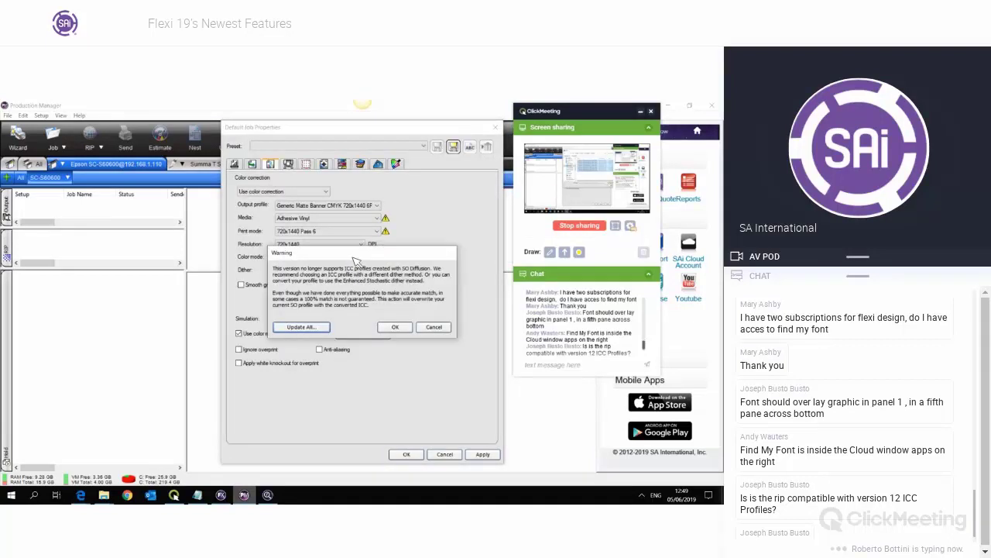
- Use Update All to convert the Epson folder's old ICC profiles, then cancel the SO Diffusion warning
drag(368, 261, 370, 161)
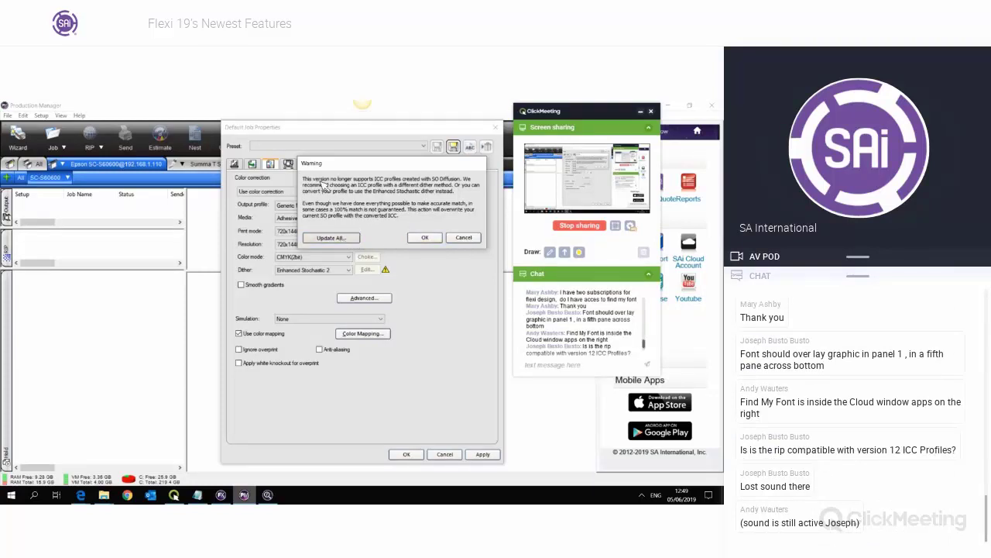
click(331, 237)
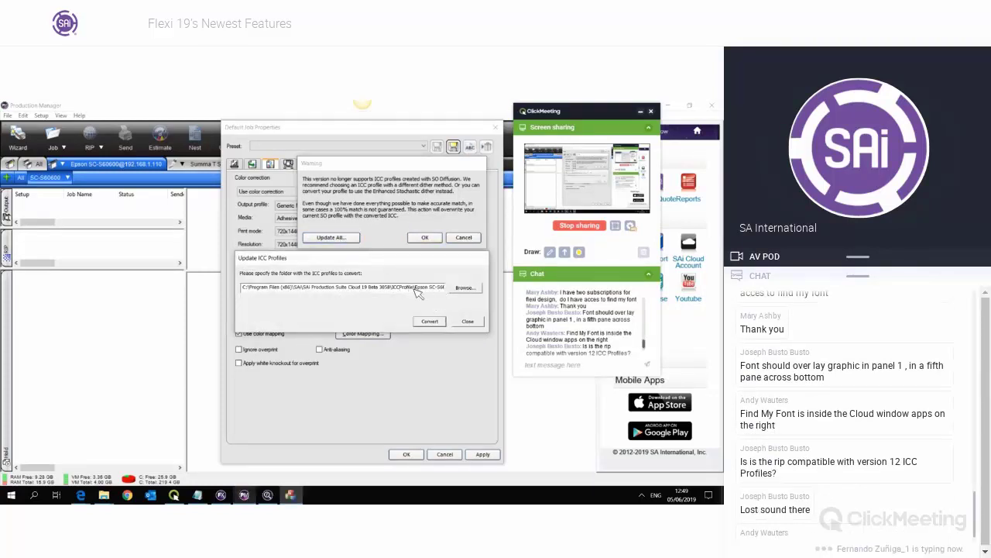
drag(412, 288, 462, 288)
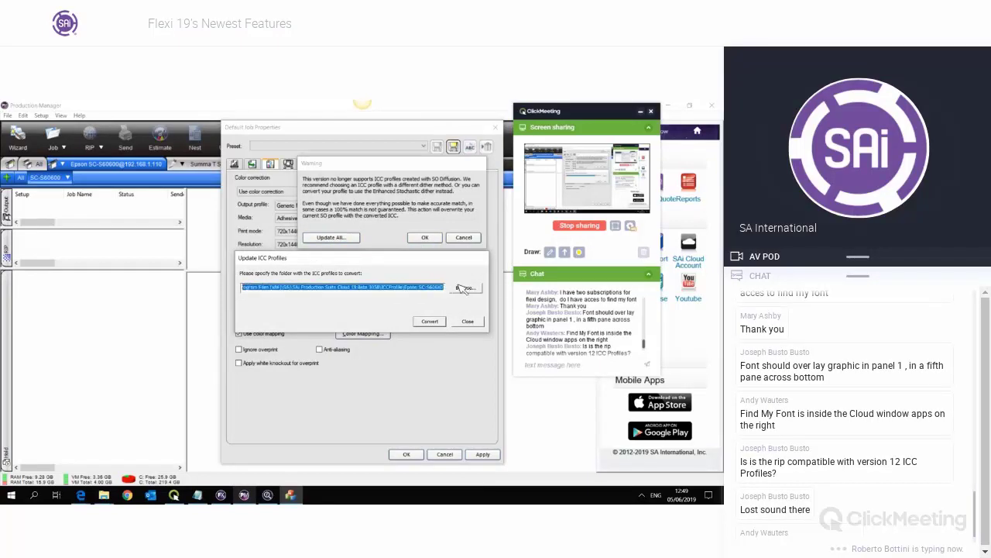
click(434, 288)
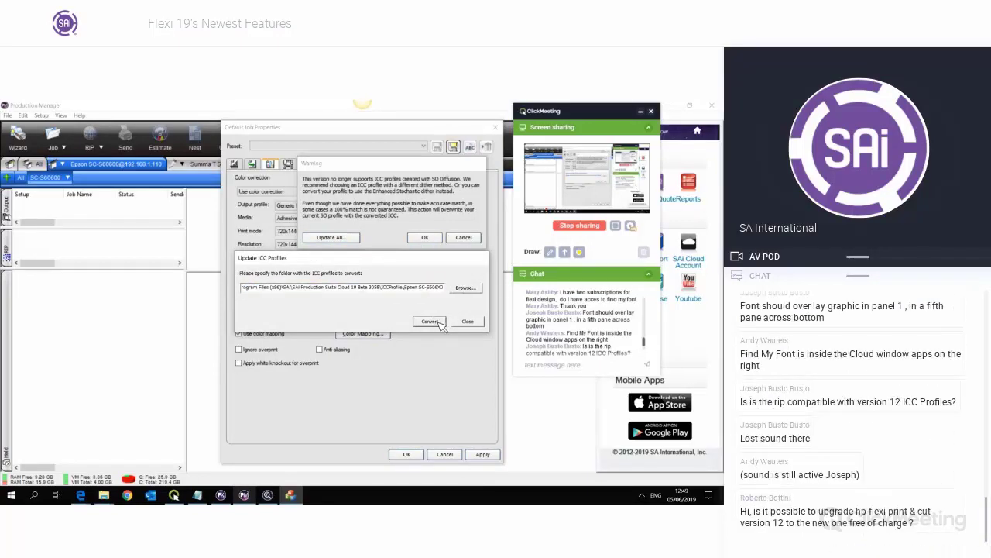
click(431, 320)
click(468, 321)
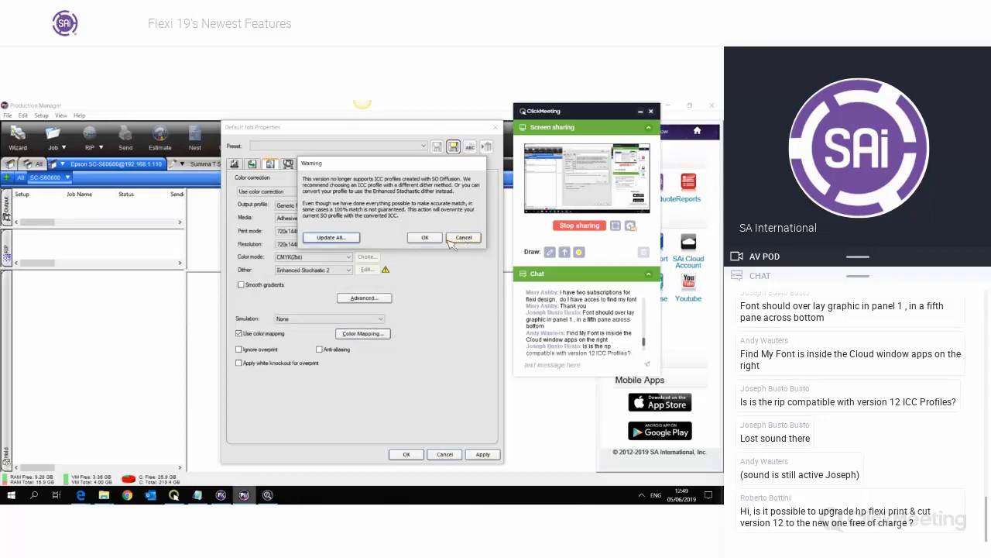
click(425, 238)
click(324, 271)
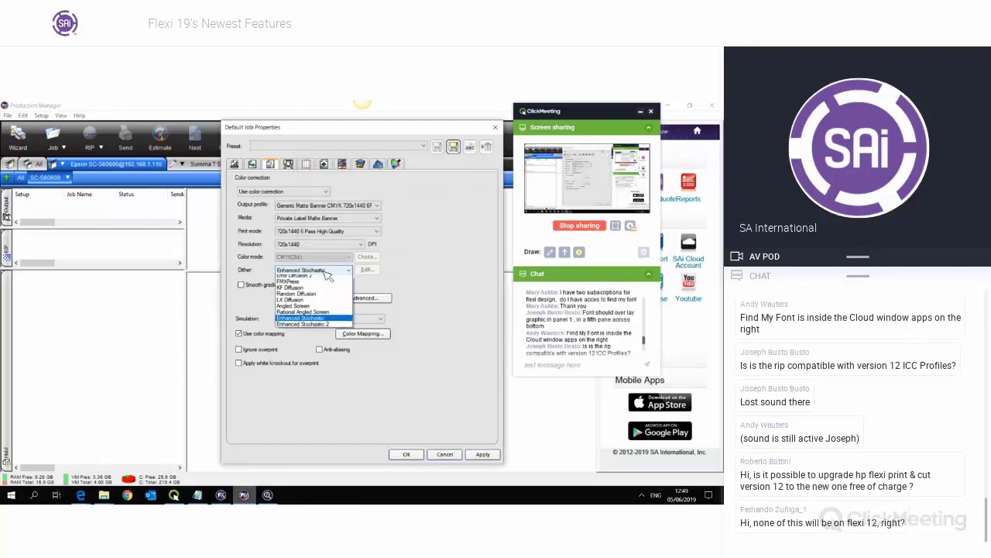
click(323, 271)
click(364, 206)
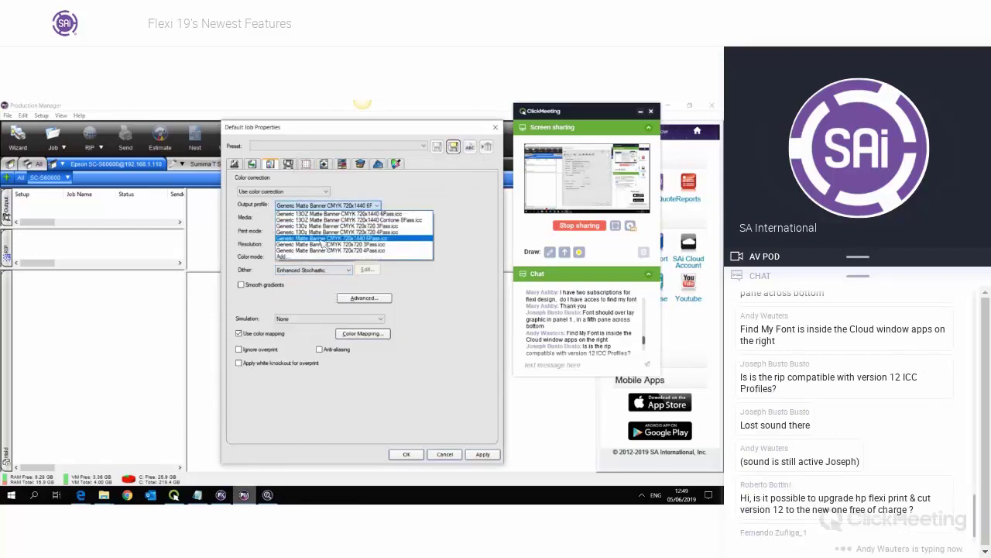
click(321, 238)
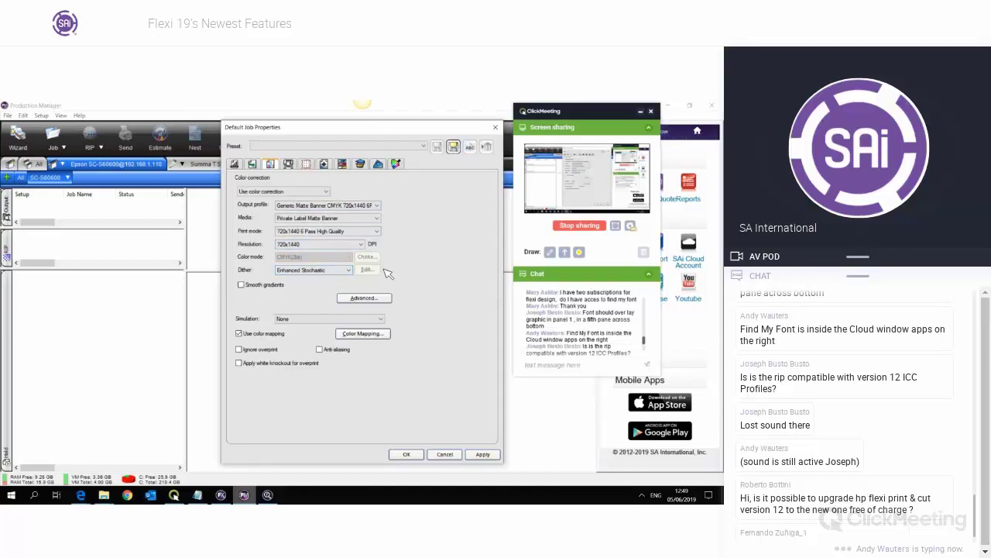
scroll(637, 348, down, 3)
click(635, 345)
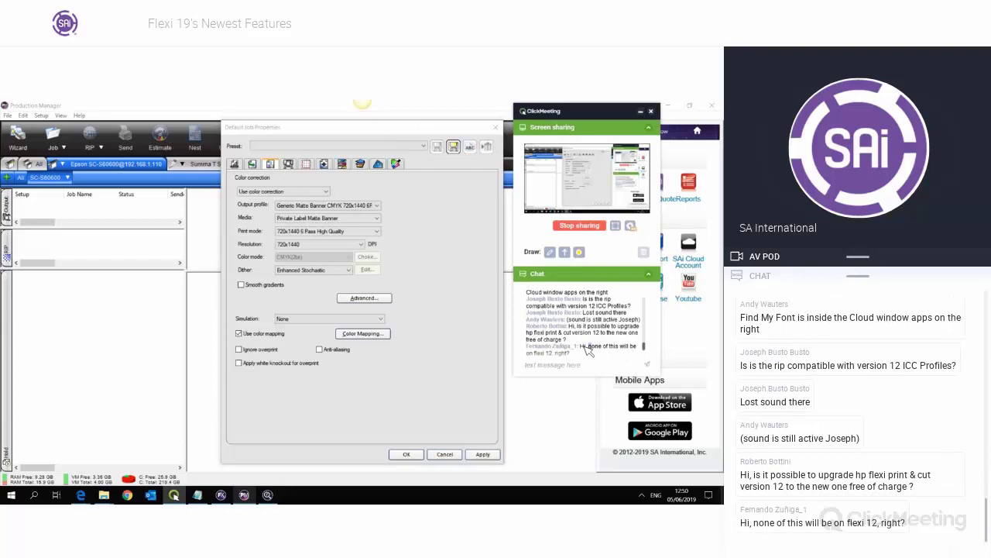
drag(585, 346, 529, 322)
click(589, 341)
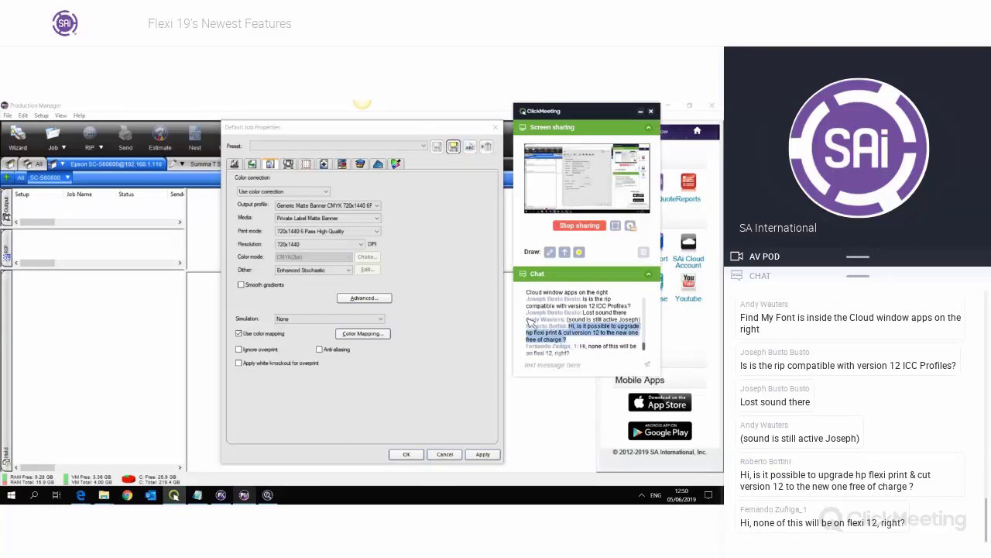
click(468, 283)
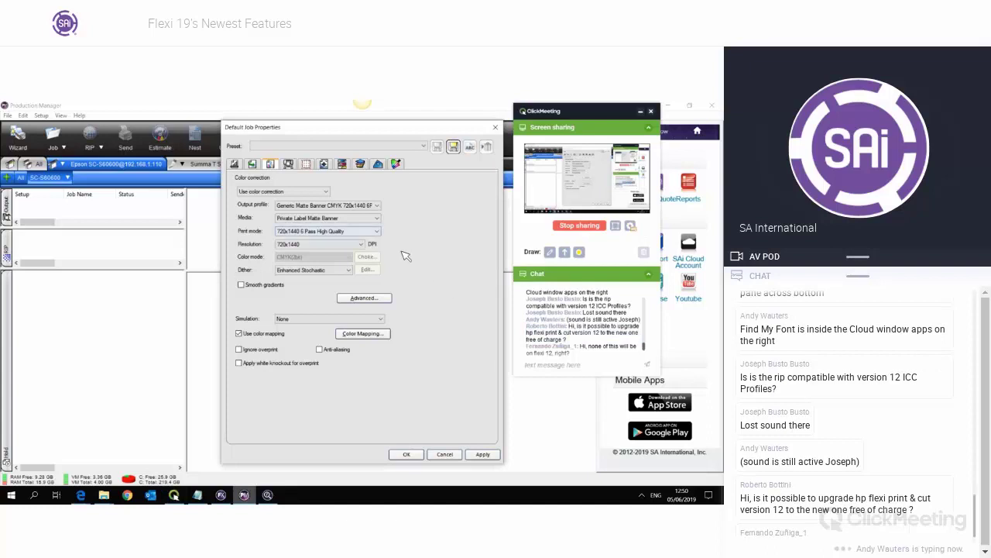
click(361, 206)
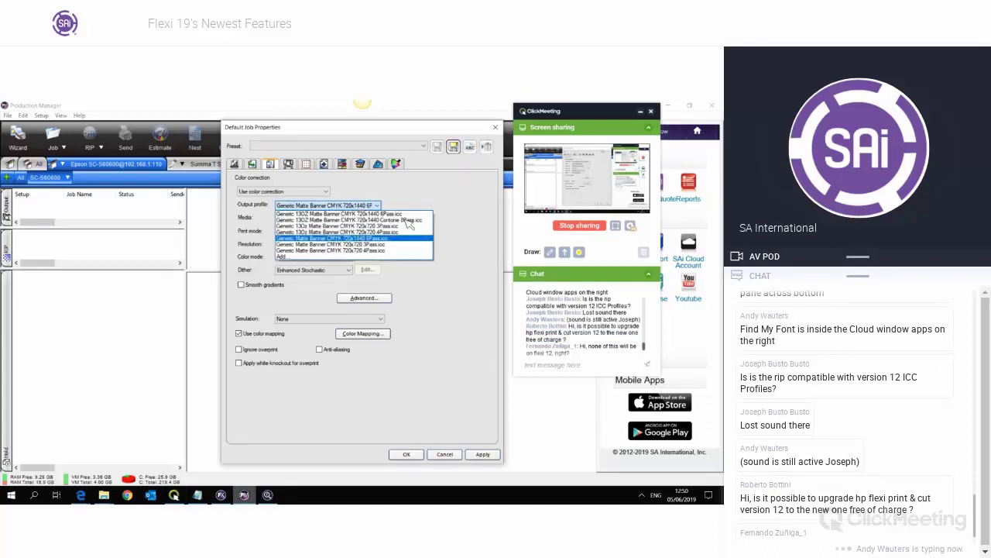
click(361, 211)
click(329, 270)
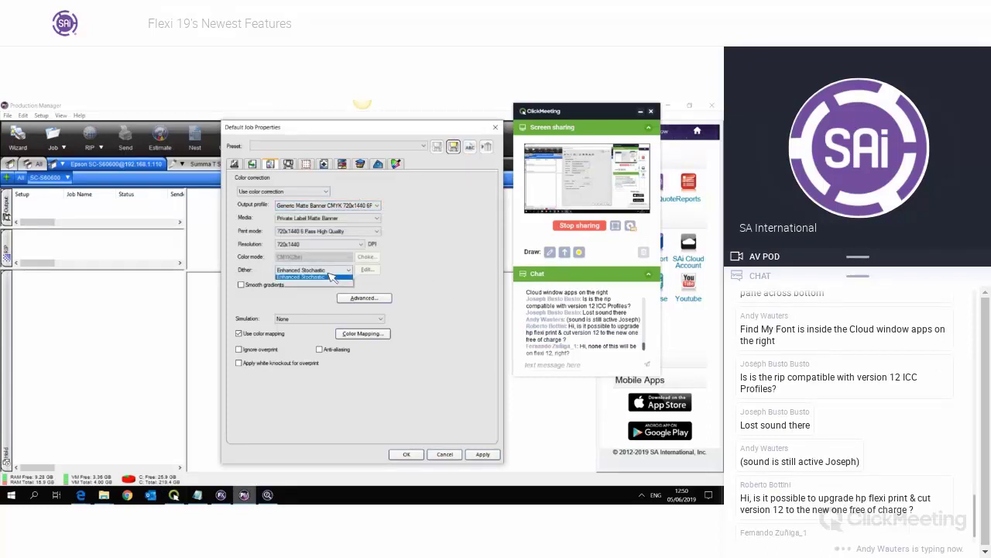
click(398, 277)
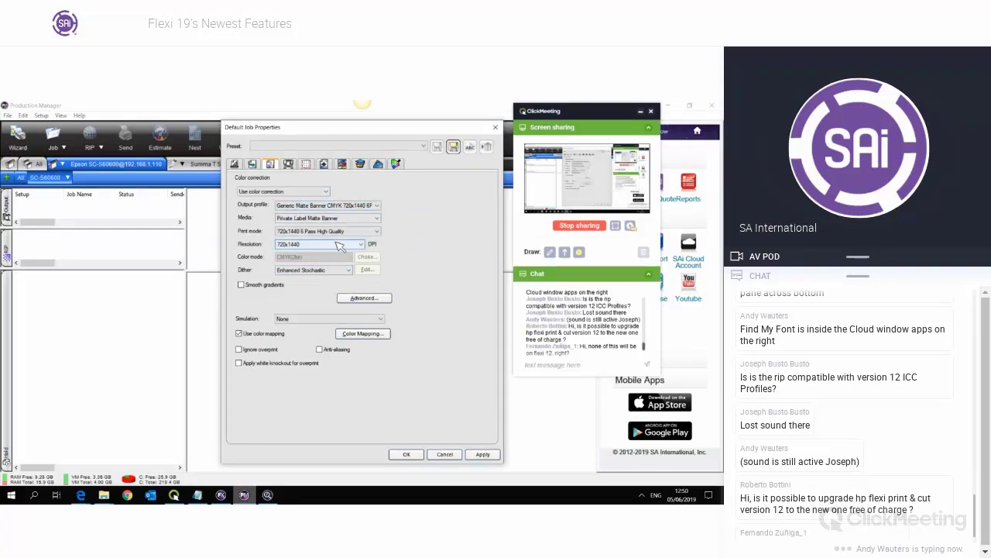
click(329, 271)
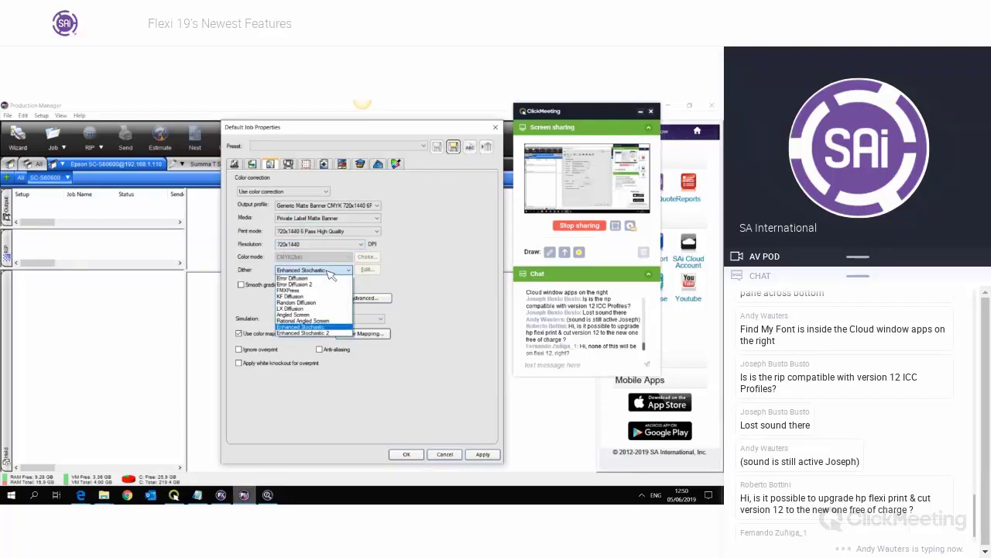
click(329, 271)
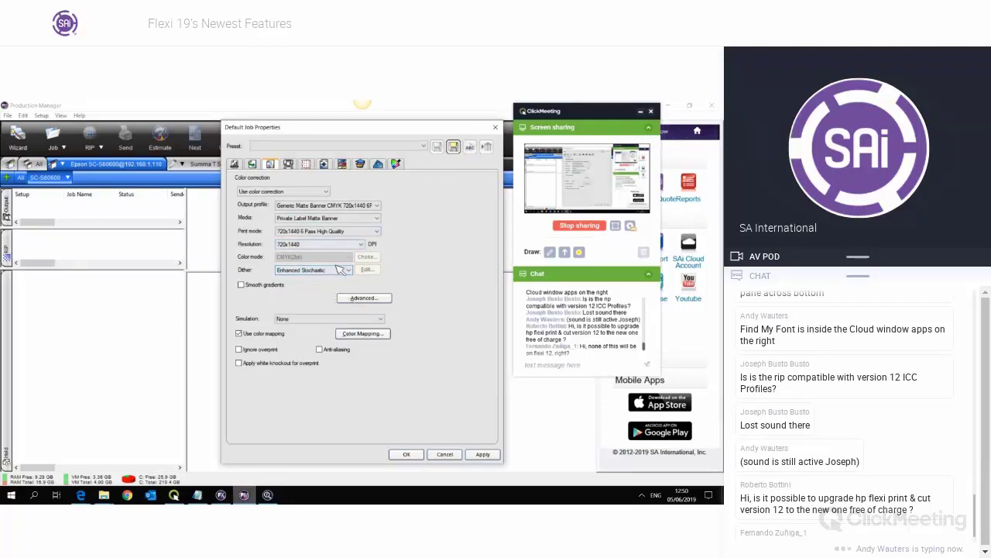
click(332, 271)
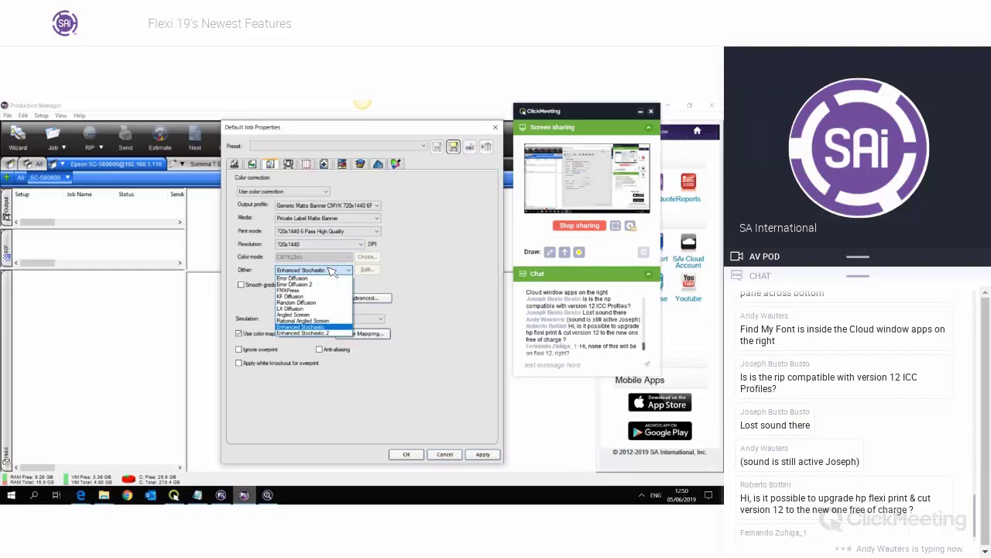
click(332, 271)
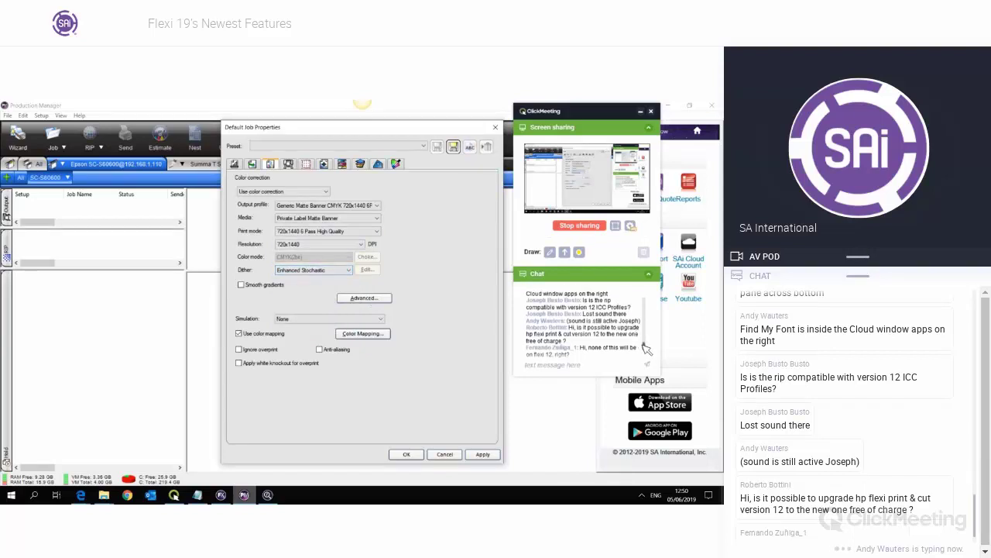
drag(644, 346, 645, 351)
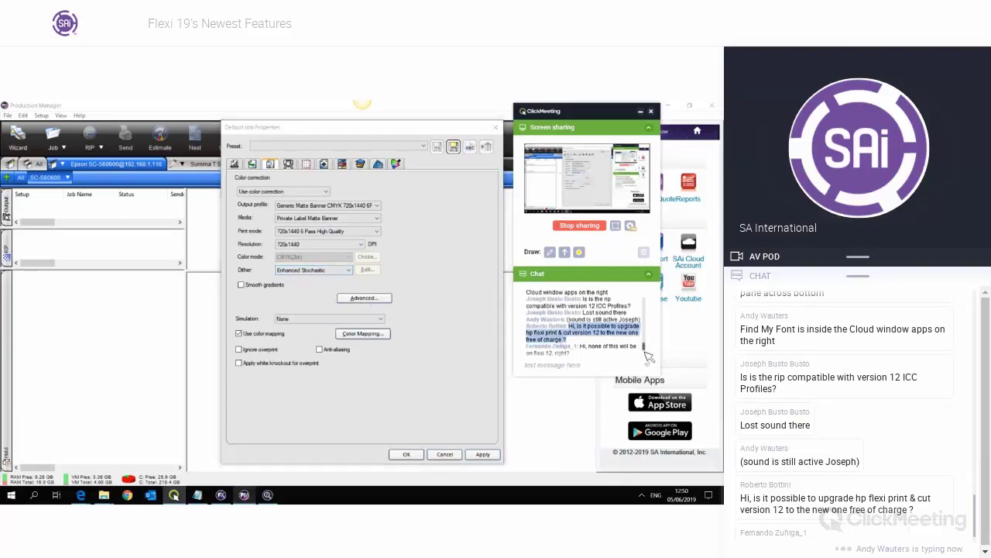
click(581, 351)
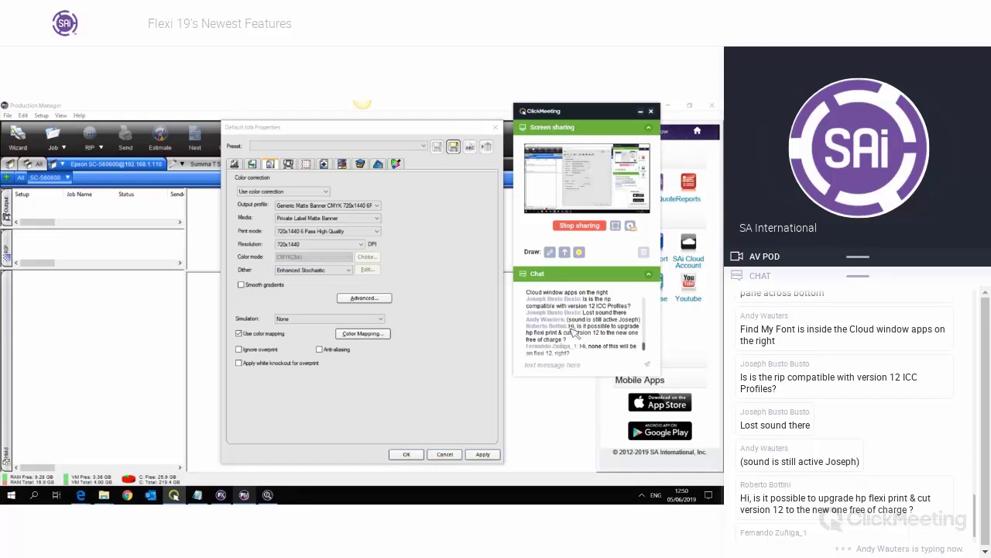
triple_click(583, 335)
drag(581, 341, 571, 328)
click(585, 344)
triple_click(581, 343)
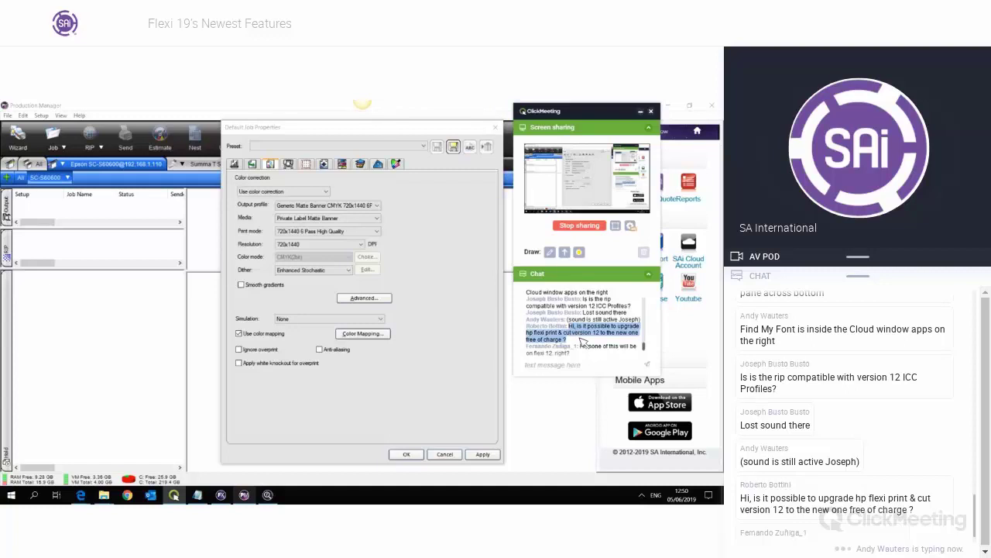
click(584, 343)
triple_click(580, 342)
scroll(643, 353, down, 1)
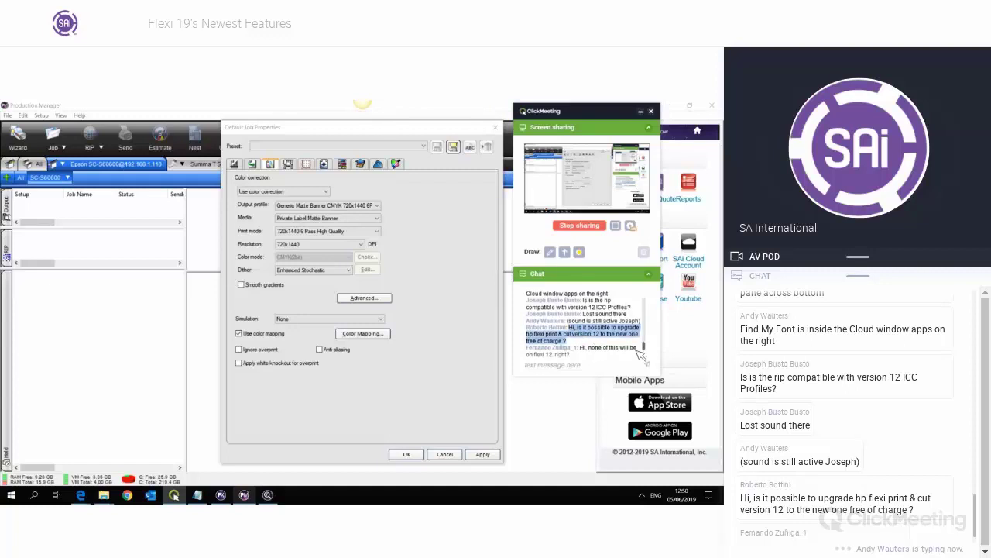
triple_click(586, 353)
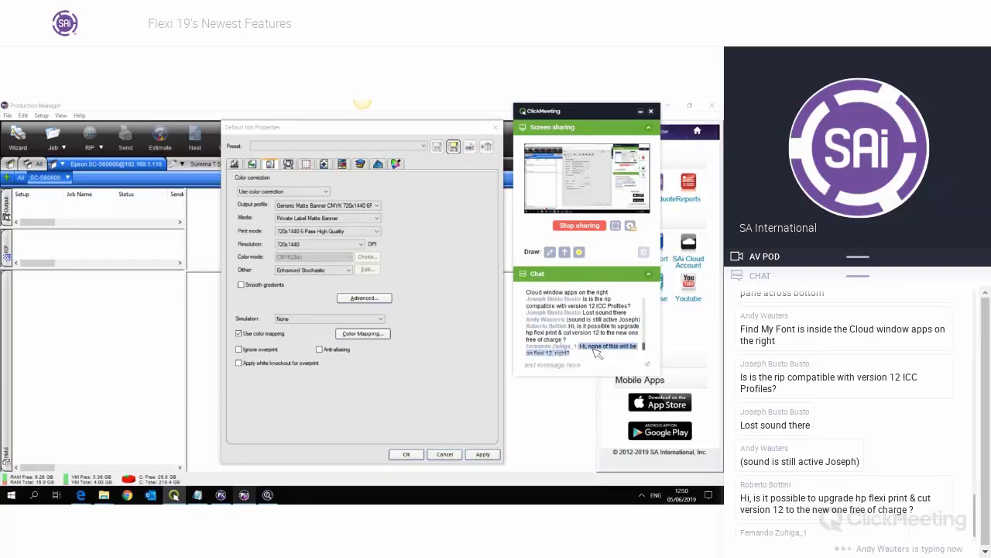
click(597, 352)
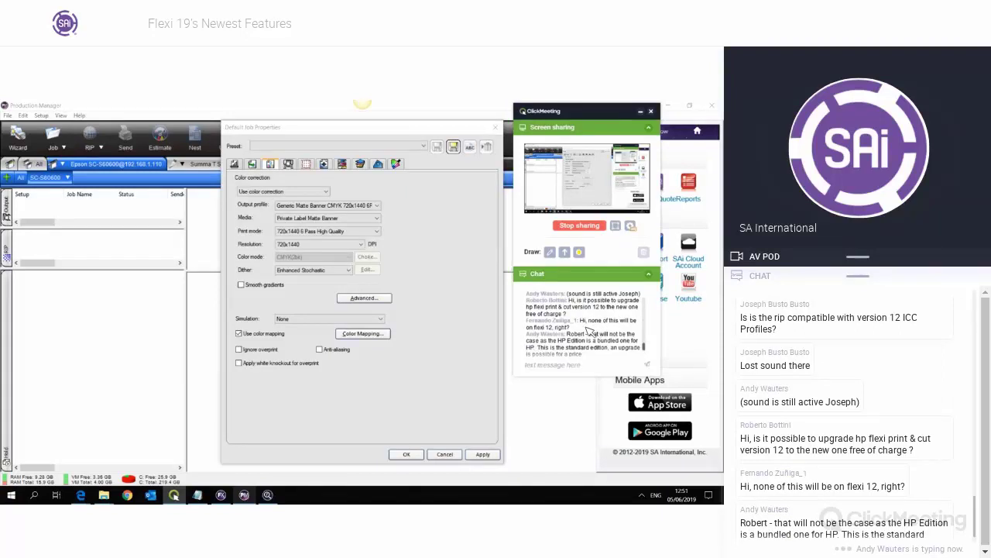
triple_click(576, 326)
click(591, 330)
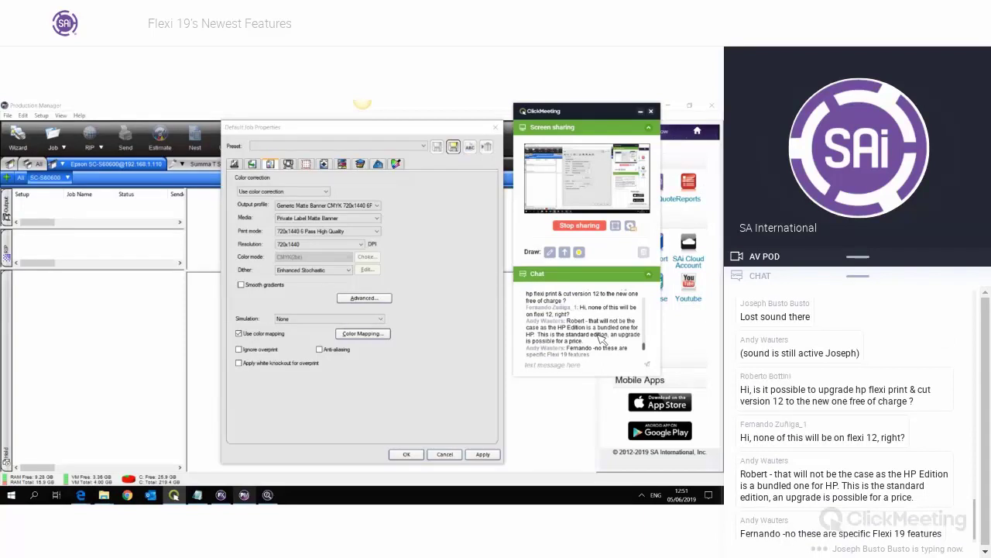
click(500, 134)
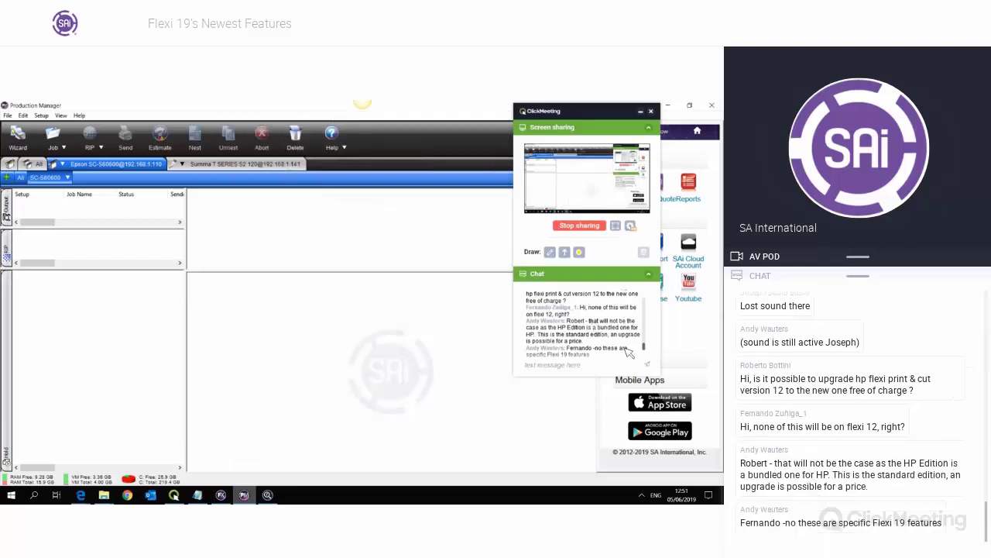
- Switch between taskbar windows to bring the FlexiSIGN design canvas forward
drag(645, 346, 644, 354)
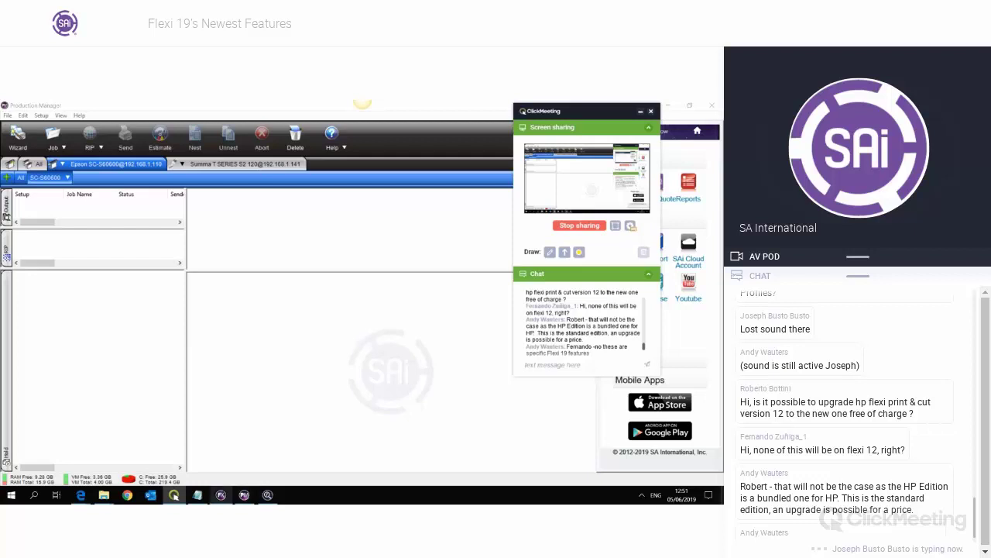
click(268, 495)
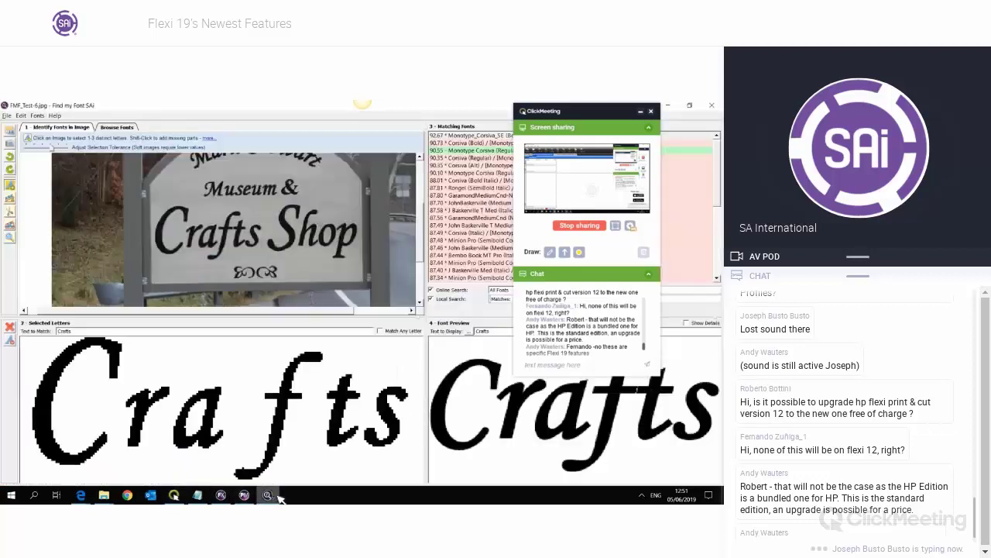
click(649, 364)
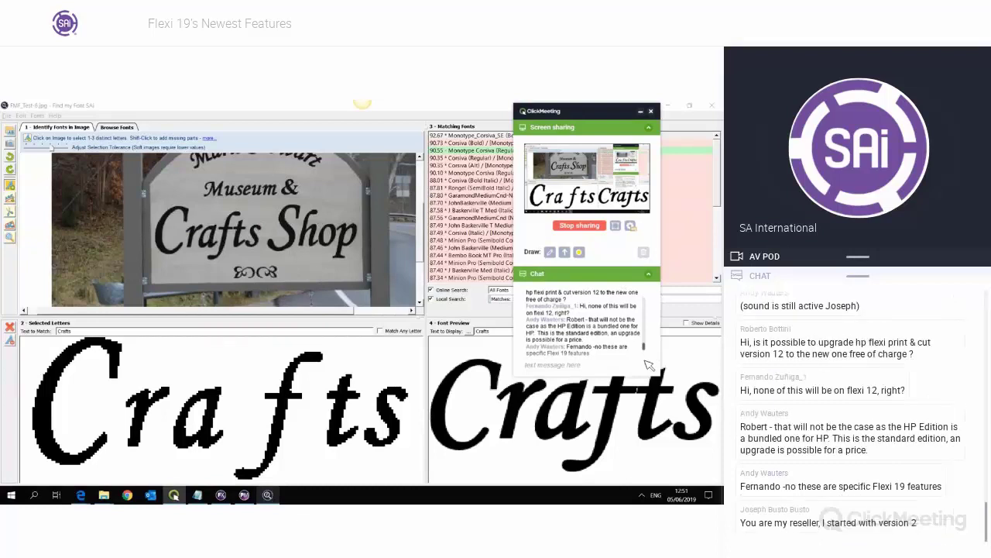
click(244, 495)
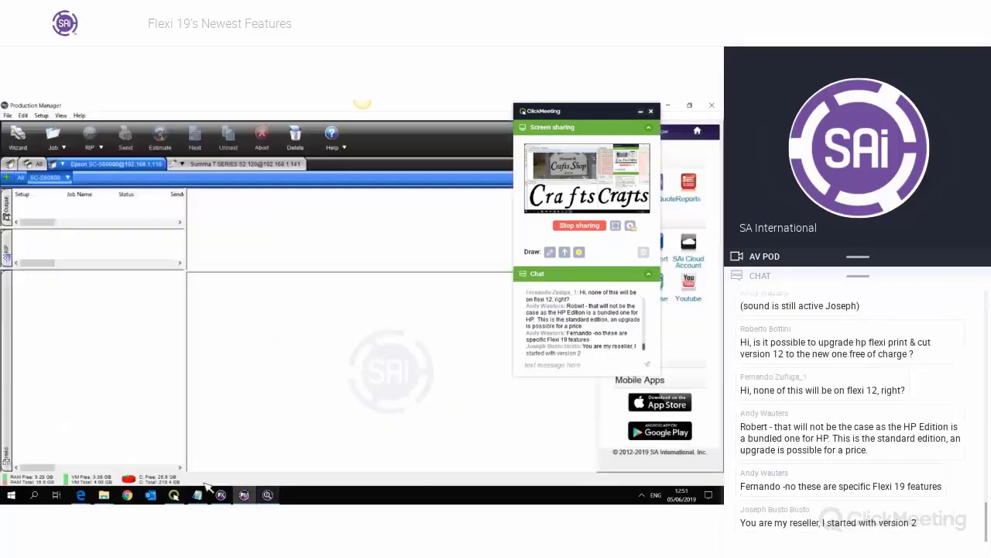
click(221, 495)
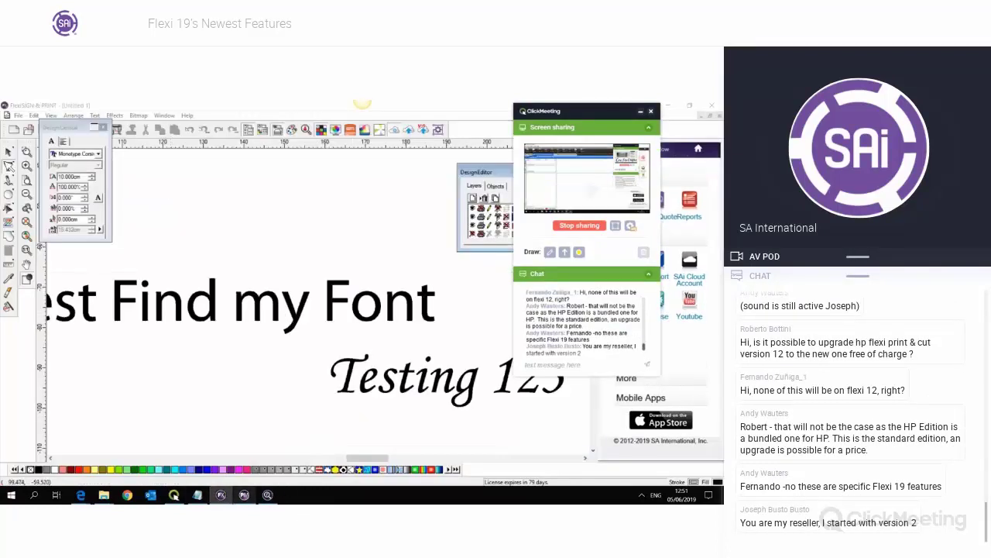
- With the Select tool, delete the 'Find my Font' and 'Testing 123' text objects
click(7, 151)
click(242, 320)
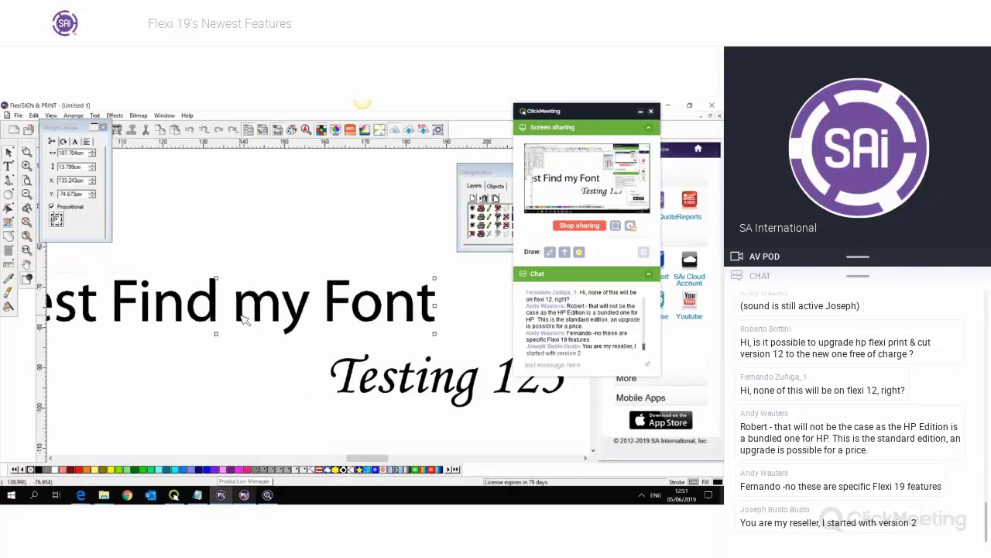
key(Delete)
click(354, 366)
key(Delete)
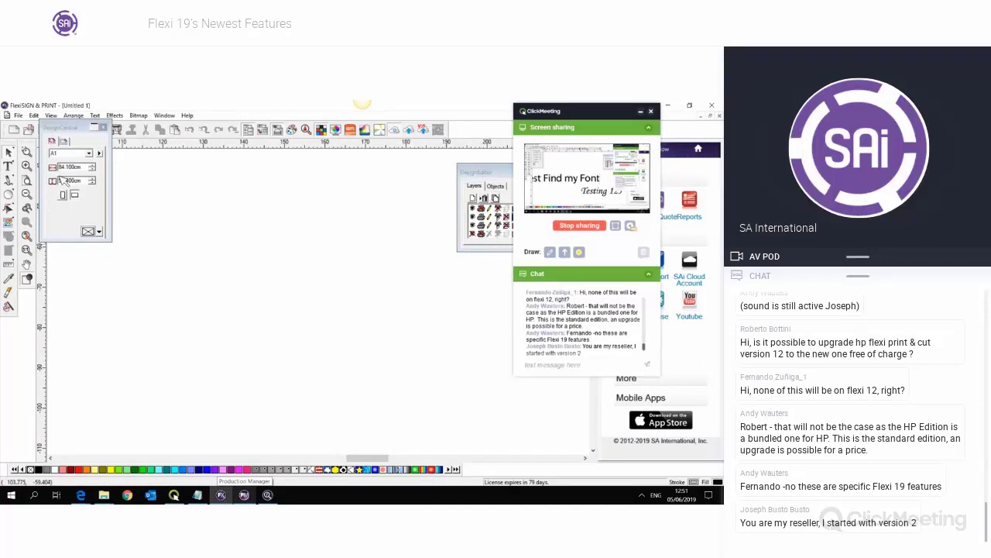
- Type the support e-mail address as the first Monotype Corsiva text line
click(9, 166)
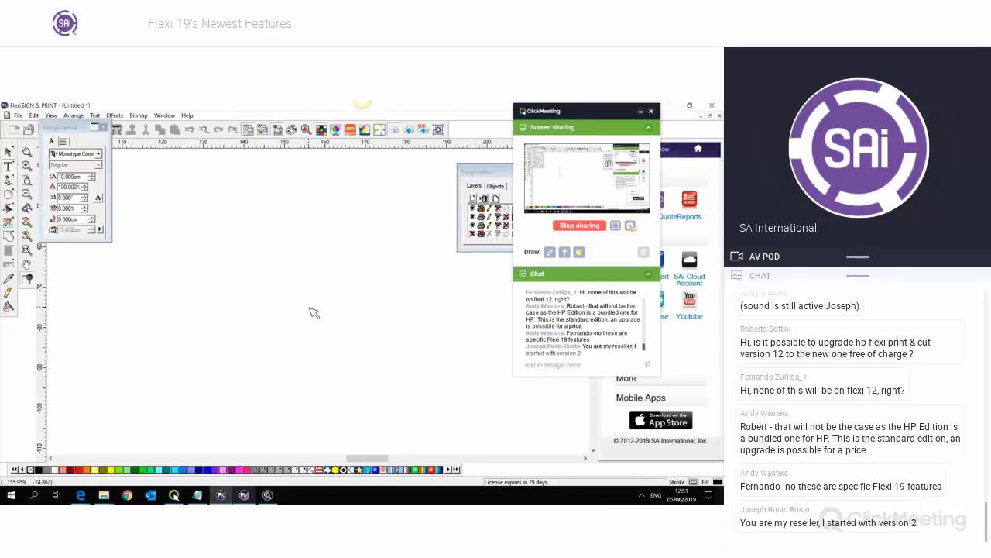
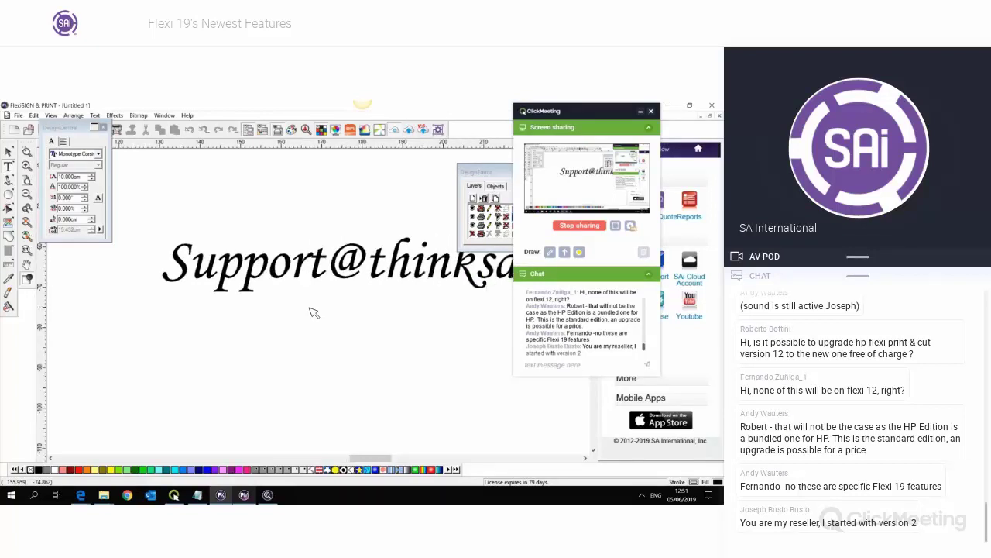
drag(538, 113, 637, 198)
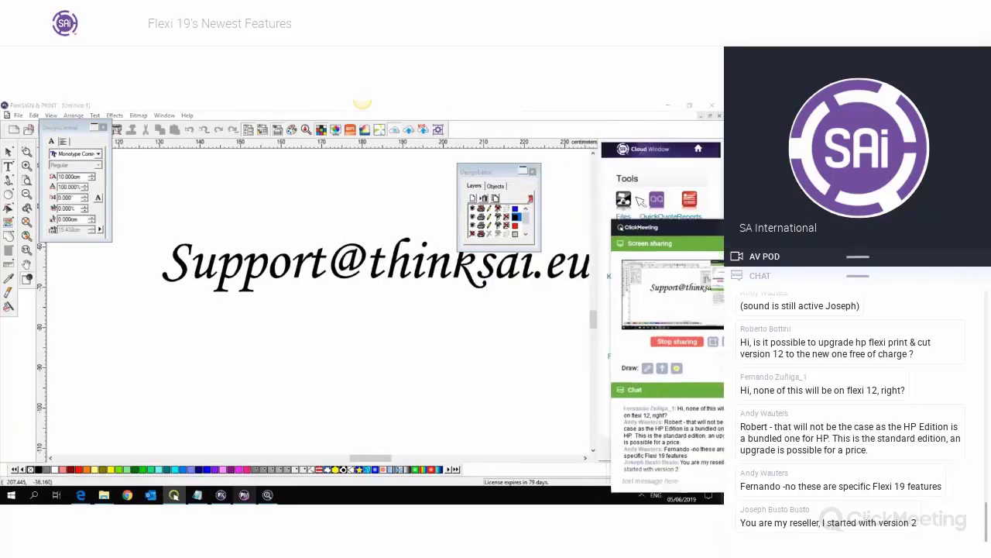
click(586, 458)
click(587, 458)
click(586, 458)
scroll(328, 338, up, 1)
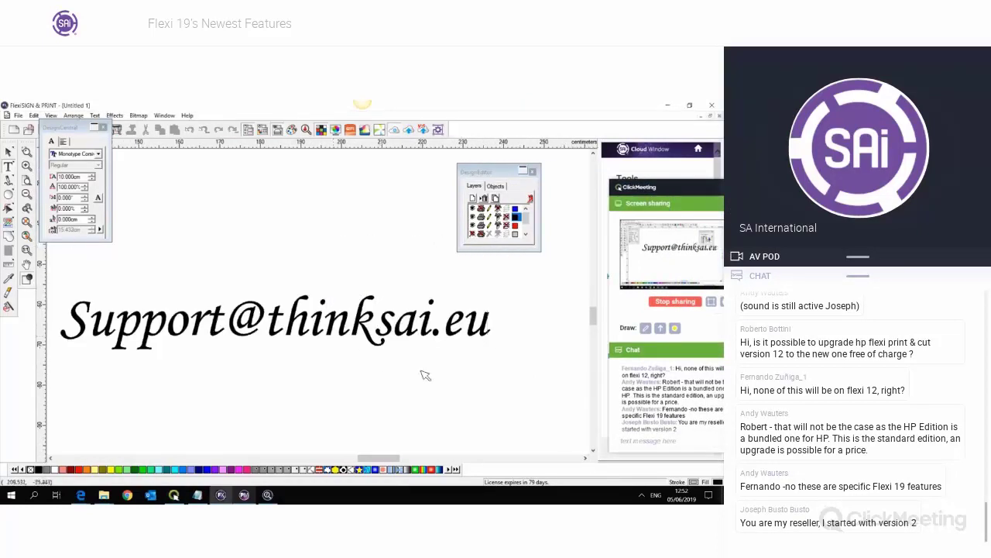
- Add the info e-mail address on a second line, fixing the final letter
key(Return)
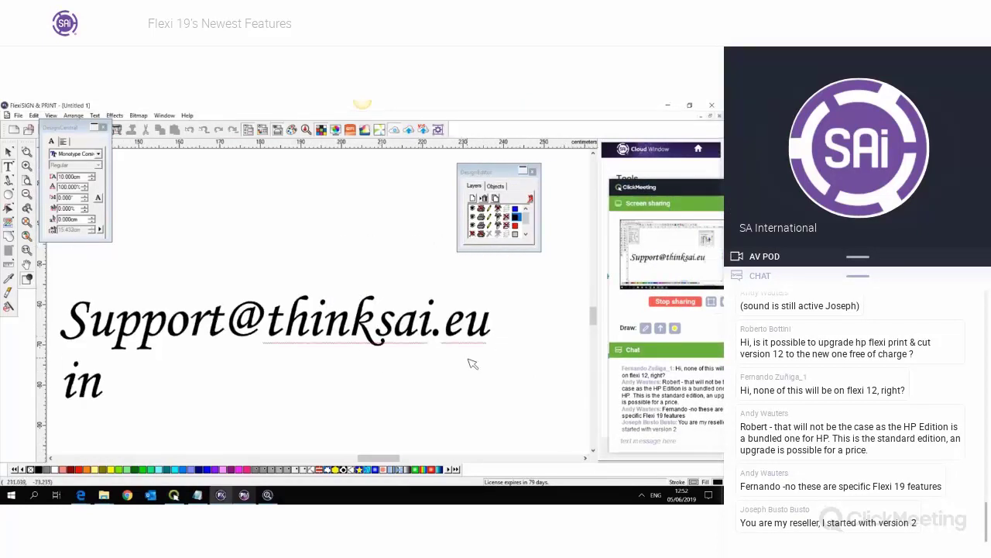
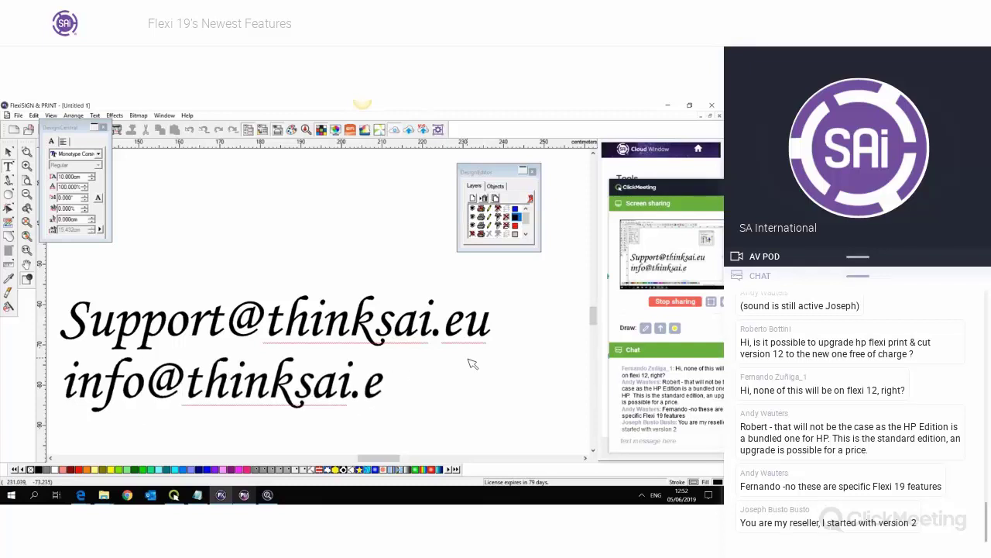
text(u)
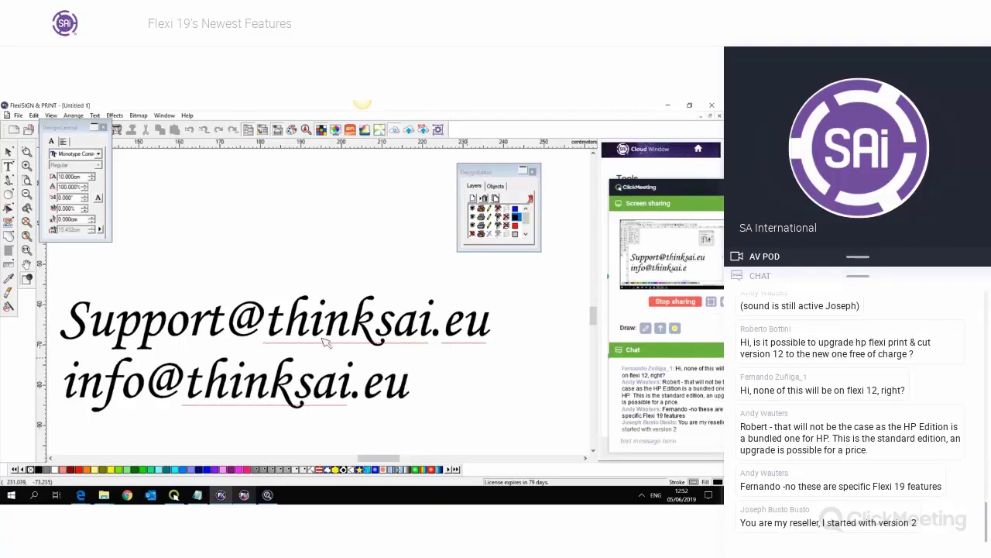
drag(496, 324, 68, 335)
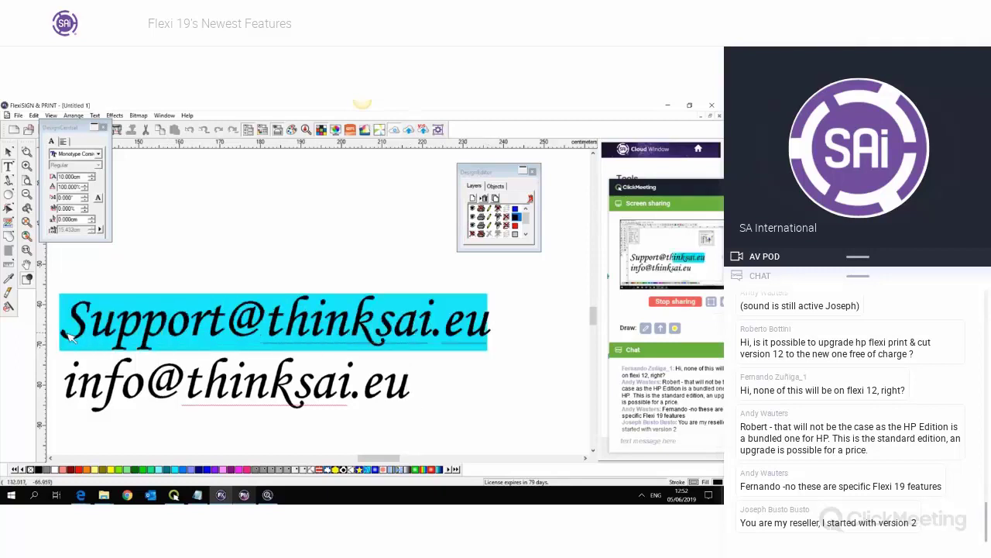
click(493, 341)
drag(416, 331, 68, 329)
click(496, 329)
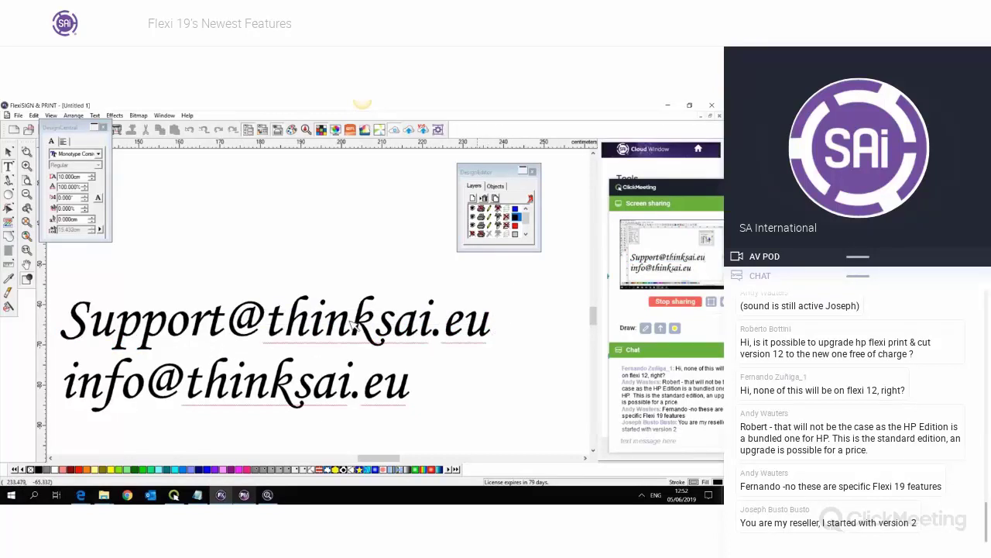
drag(493, 329, 190, 372)
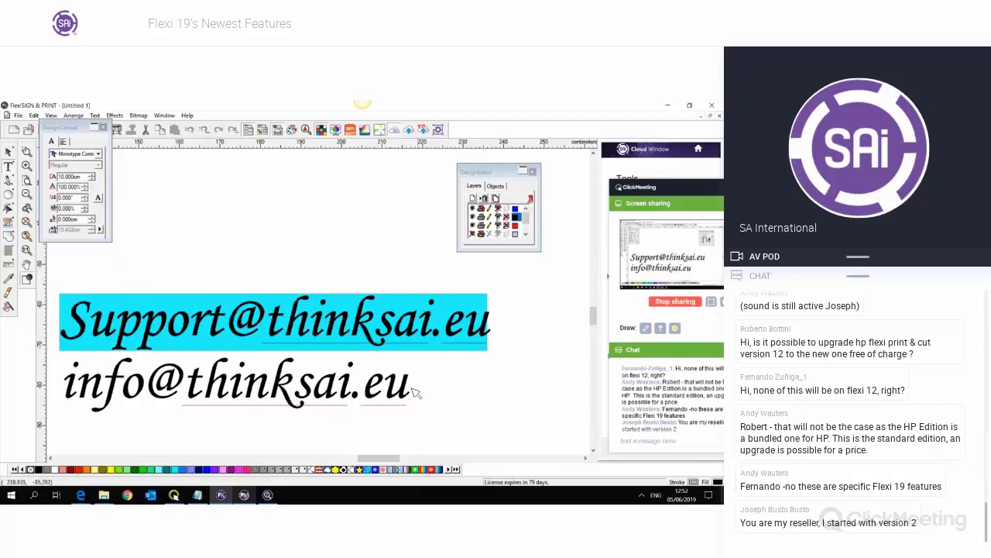
drag(417, 393, 62, 387)
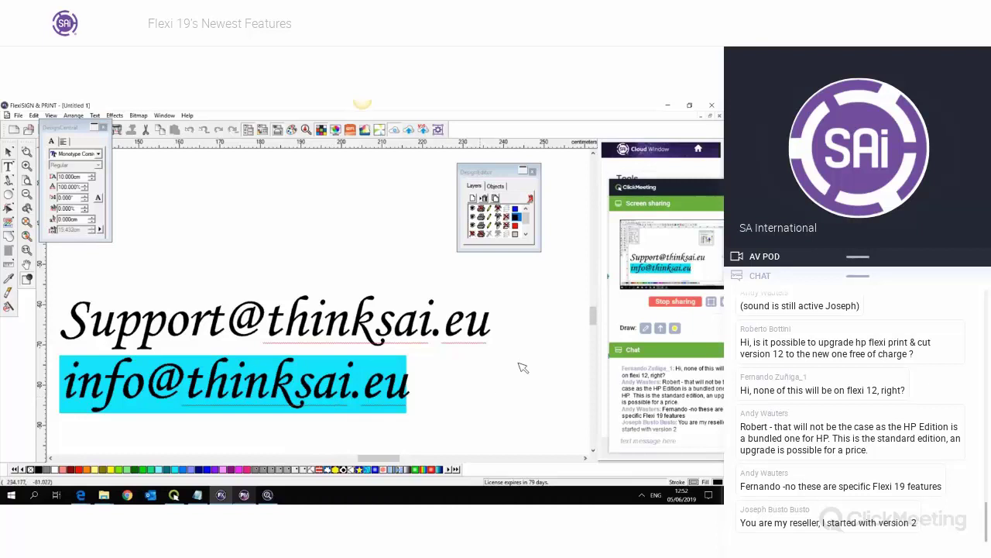
click(418, 381)
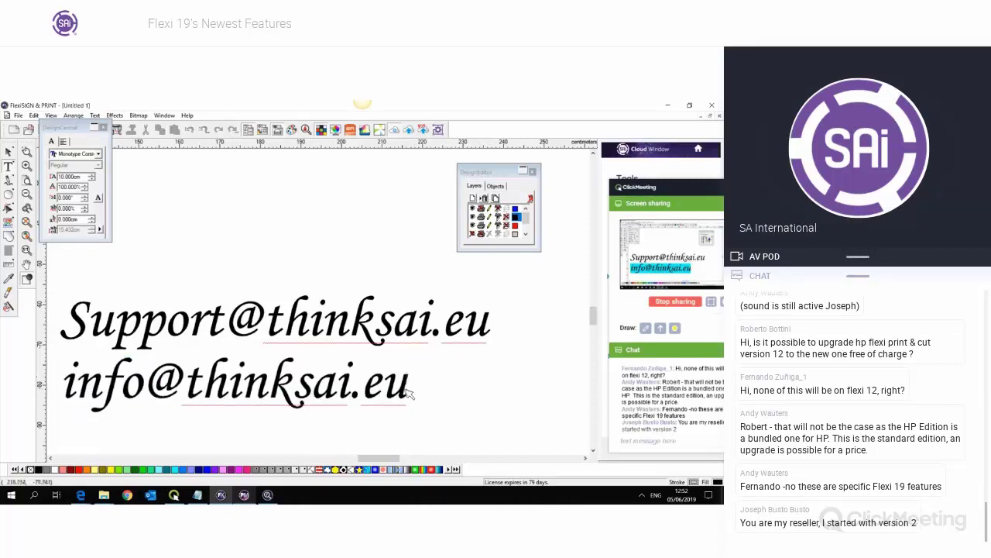
drag(412, 394, 51, 347)
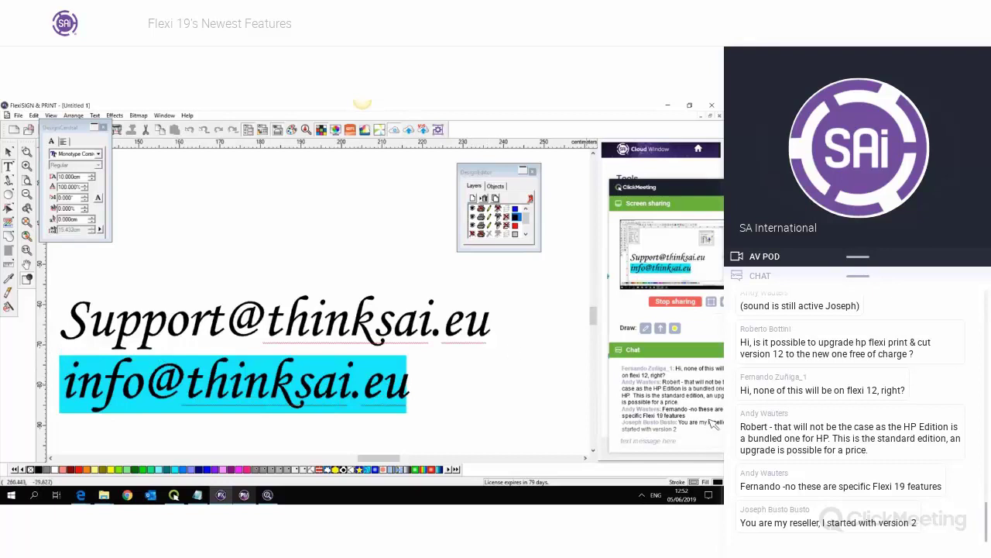
drag(666, 197, 625, 155)
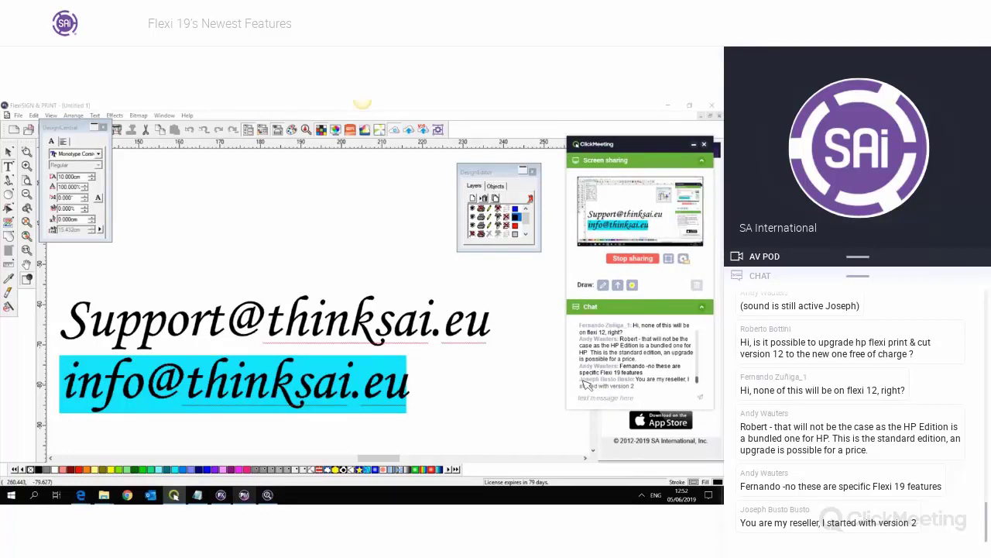
drag(587, 382, 643, 388)
click(586, 382)
click(413, 393)
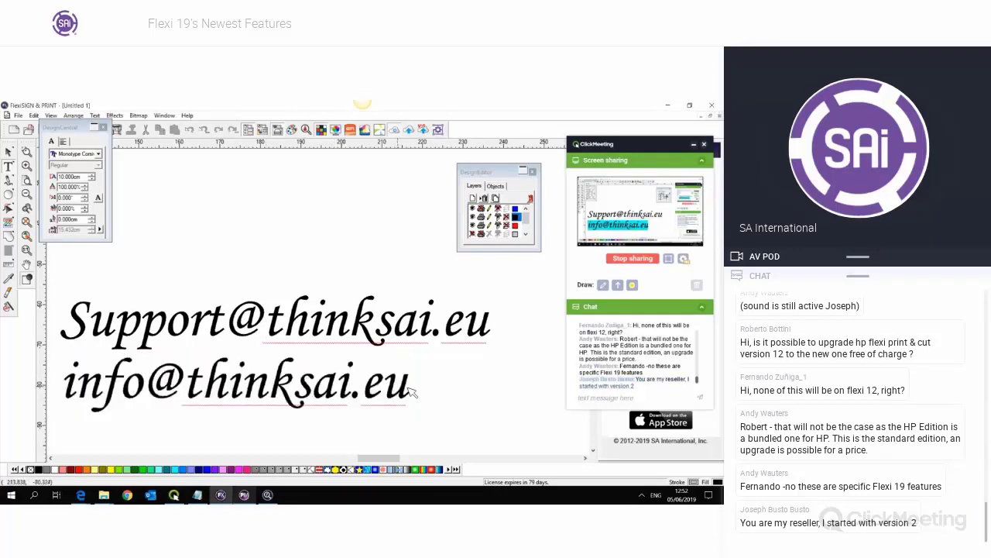
drag(413, 393, 440, 392)
click(78, 393)
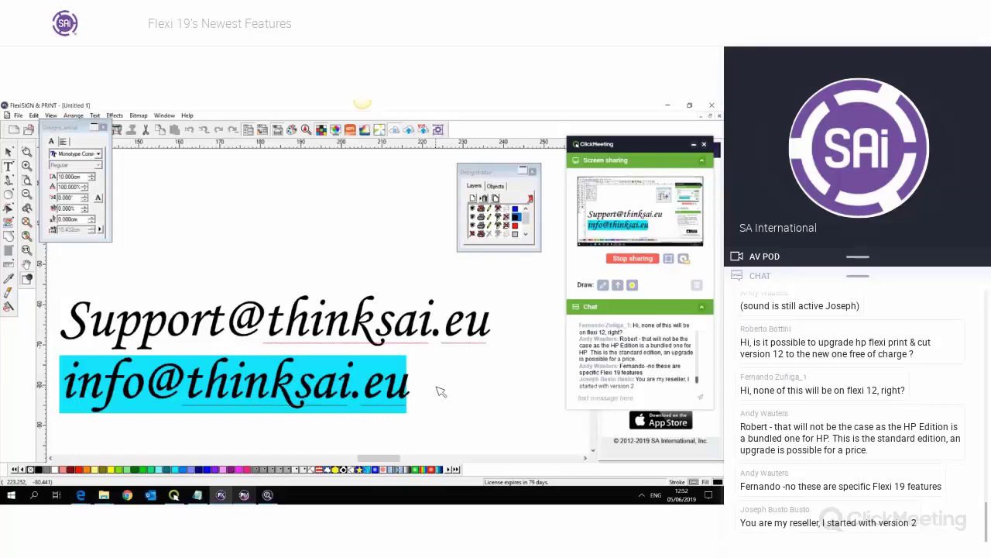
click(593, 400)
drag(407, 387, 63, 314)
drag(419, 401, 63, 320)
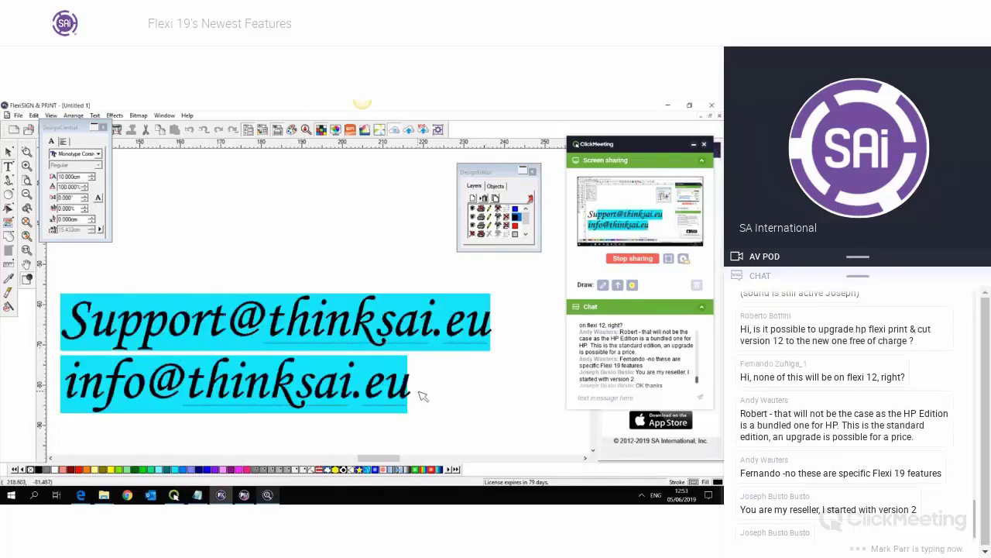
drag(420, 399, 63, 318)
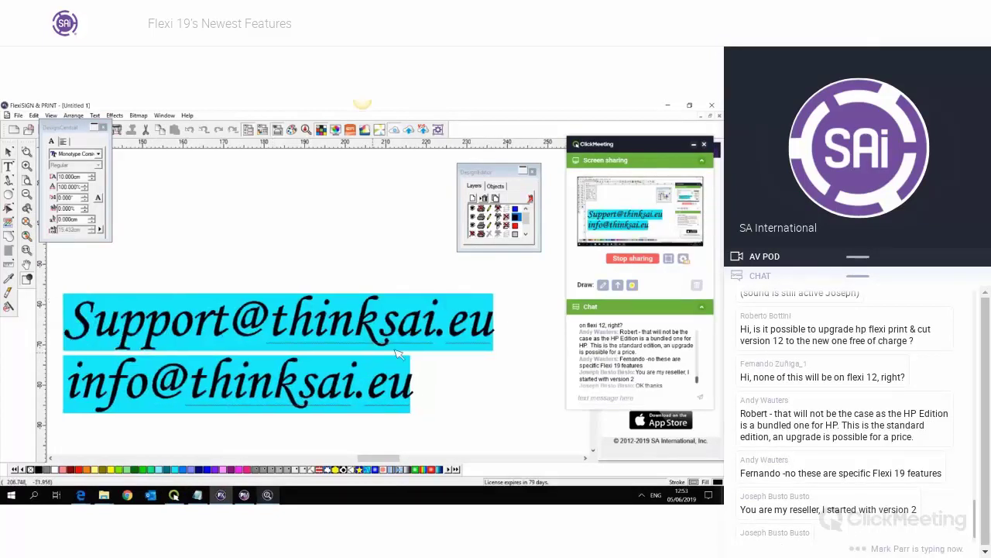
click(704, 393)
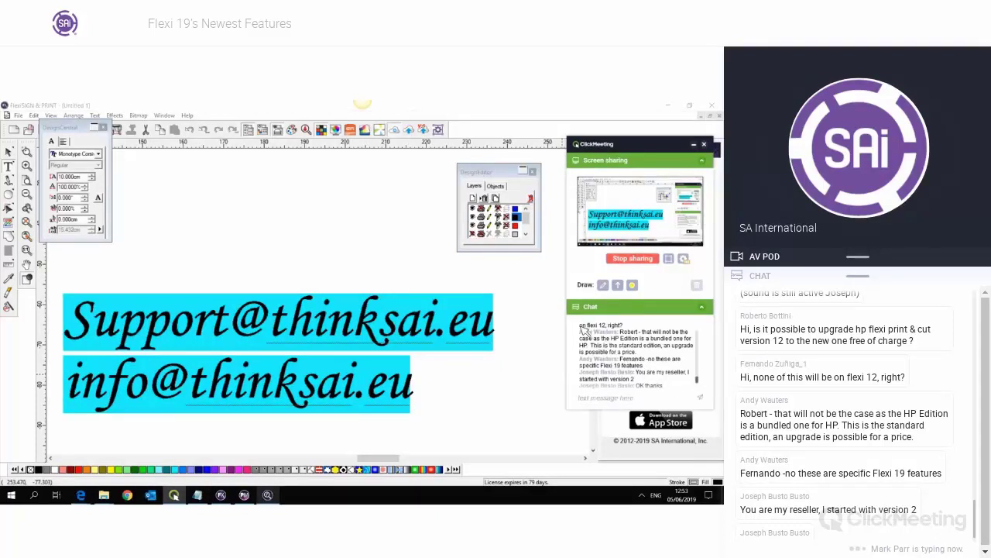
drag(581, 327, 665, 404)
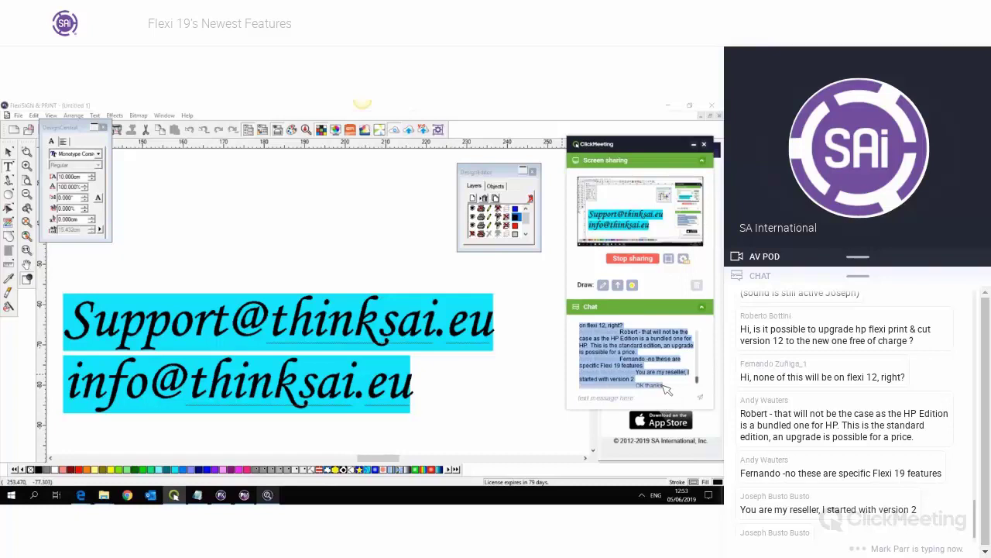
click(626, 345)
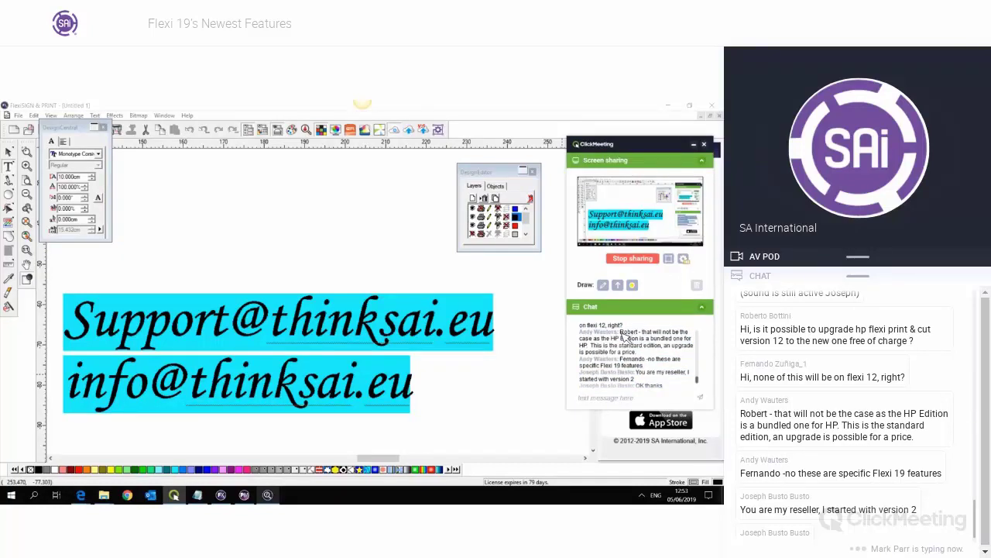
drag(622, 333, 674, 397)
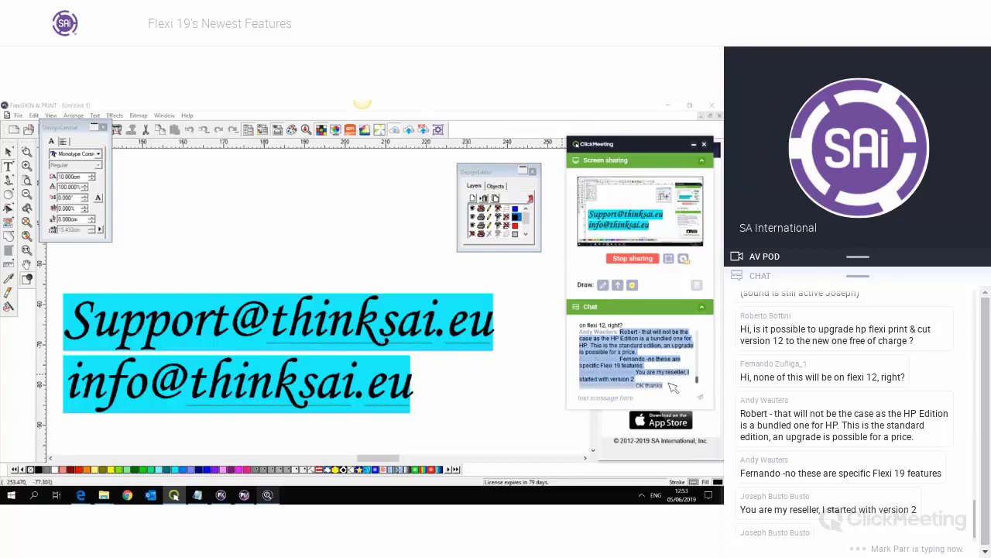
click(671, 385)
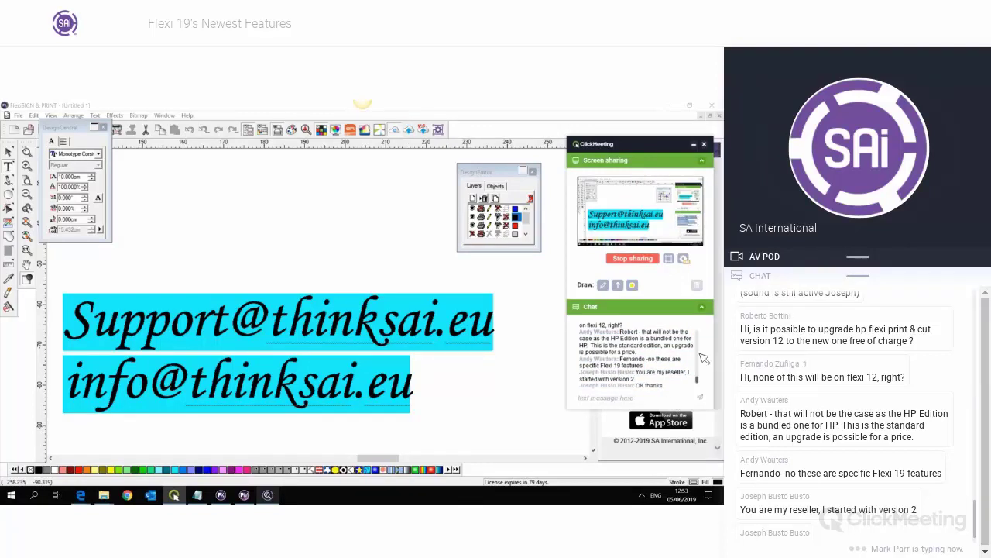